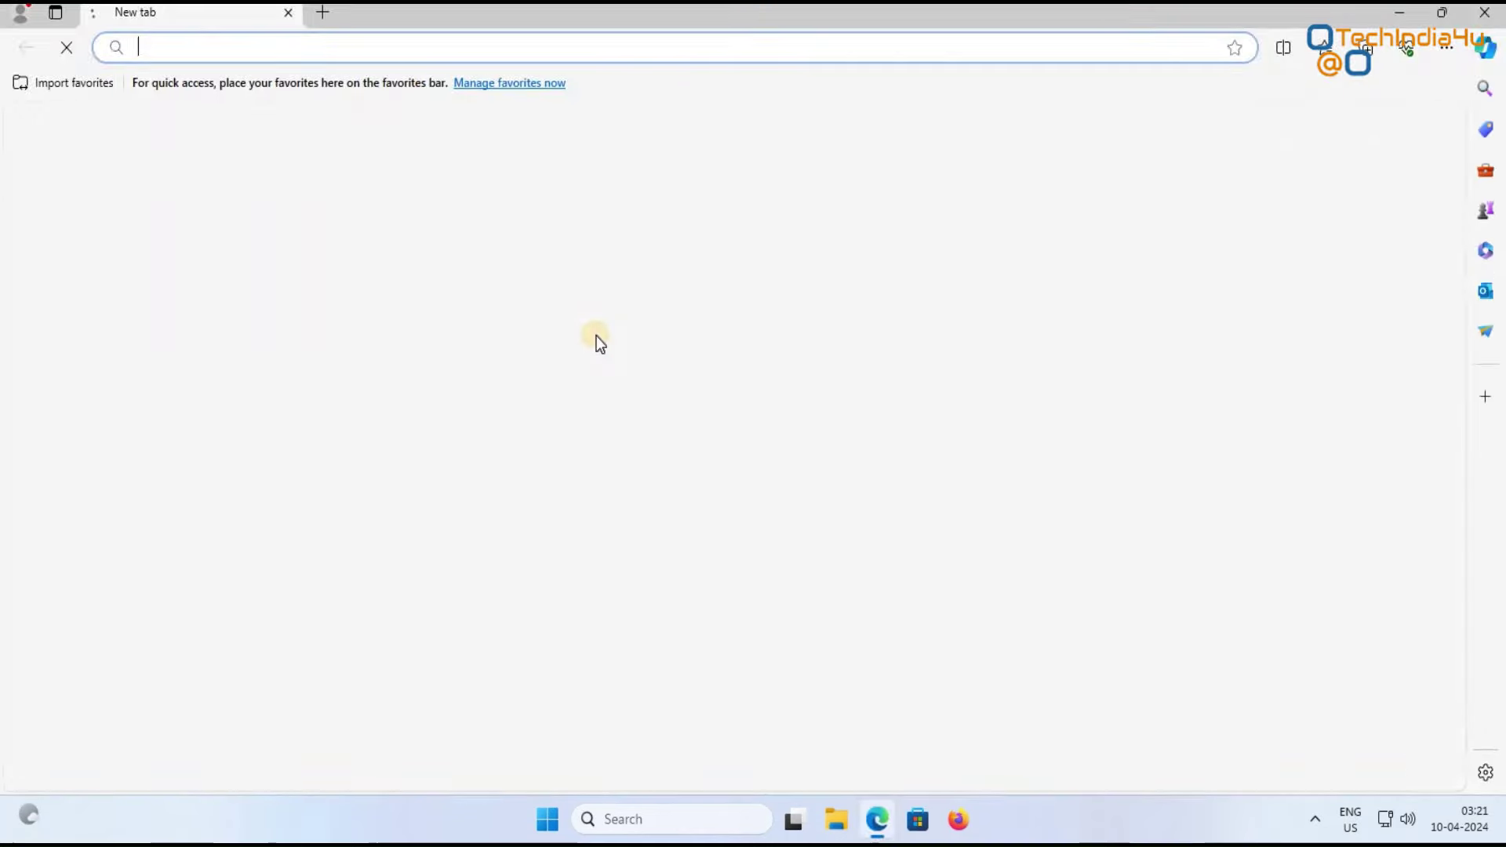
Step: Go to google.com and search for "windows 10 download"
text(google.com)
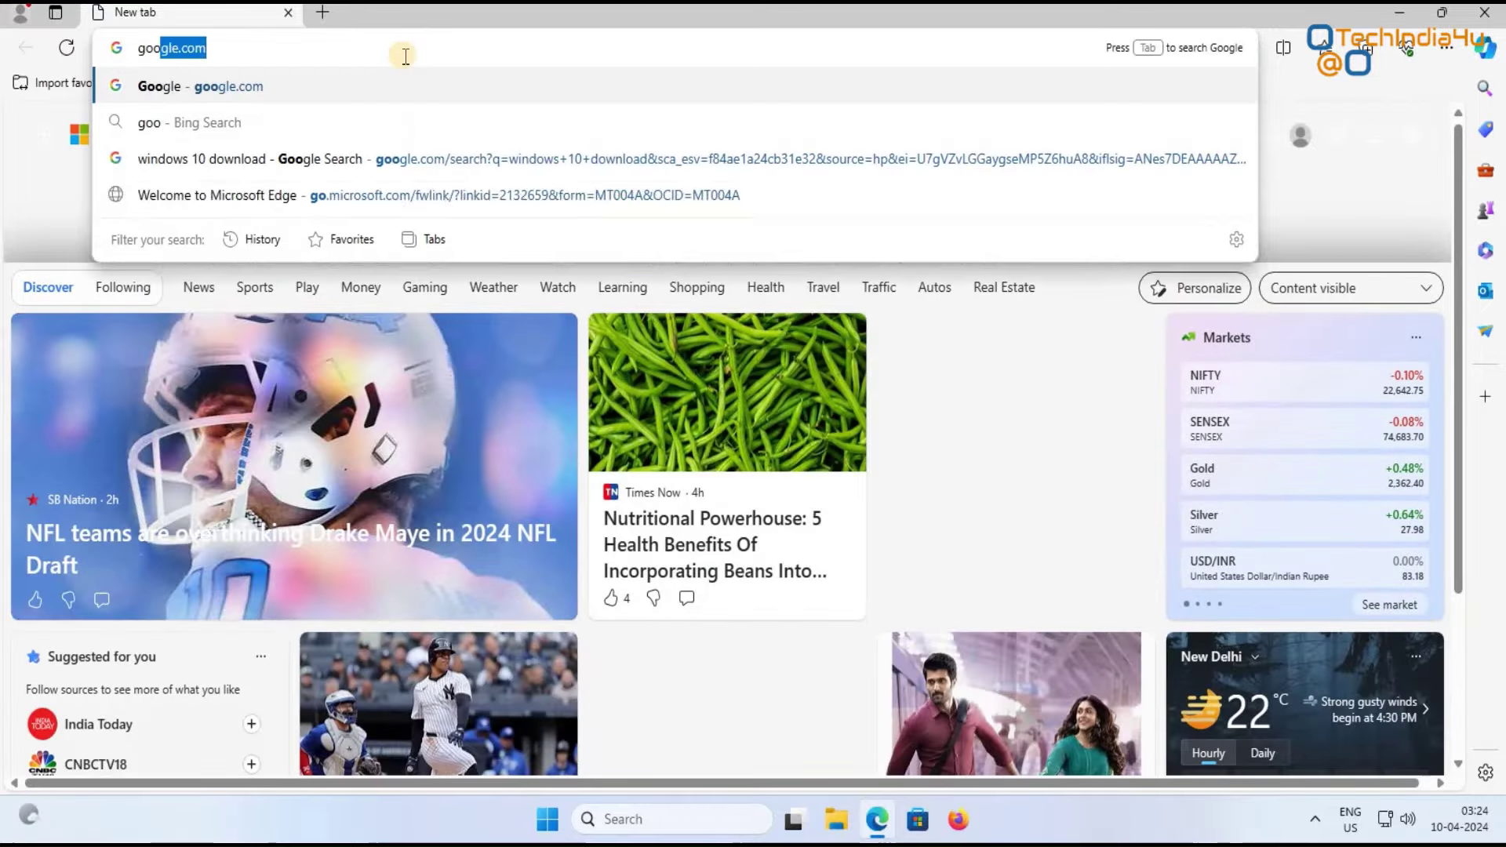
key(Return)
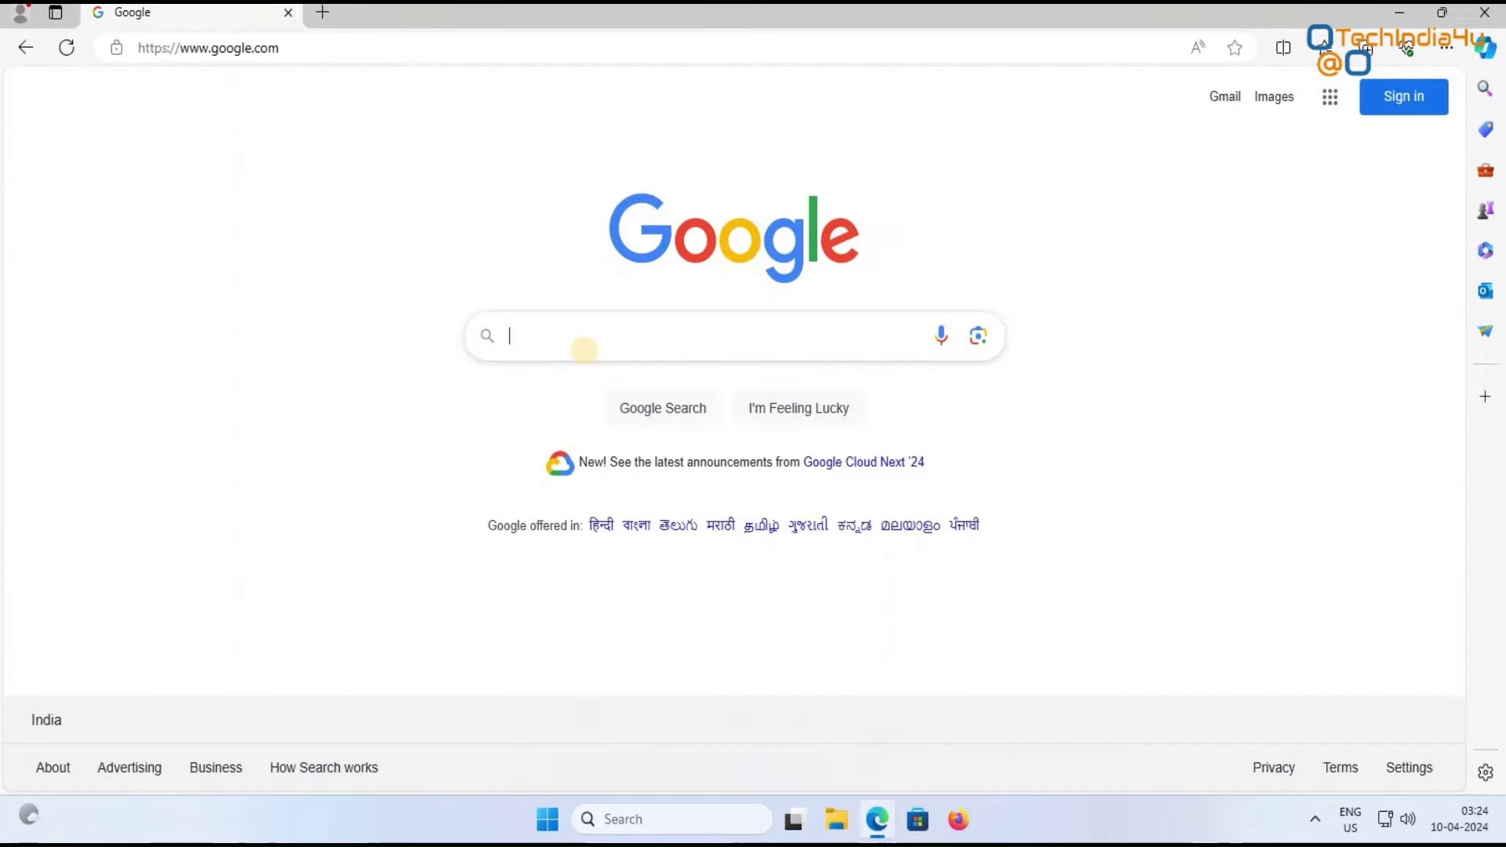
click(584, 347)
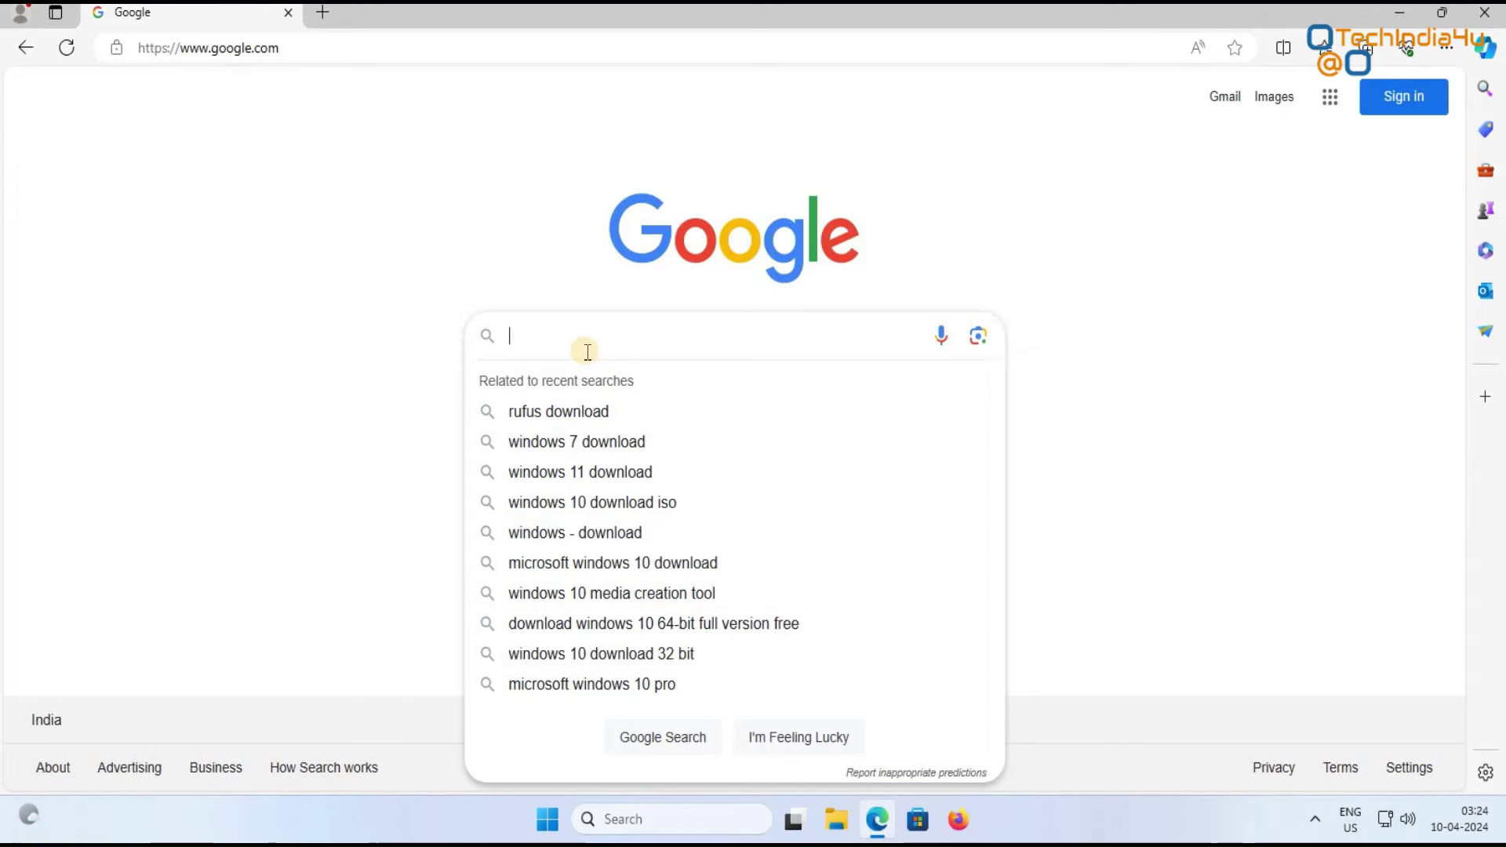
text(windows)
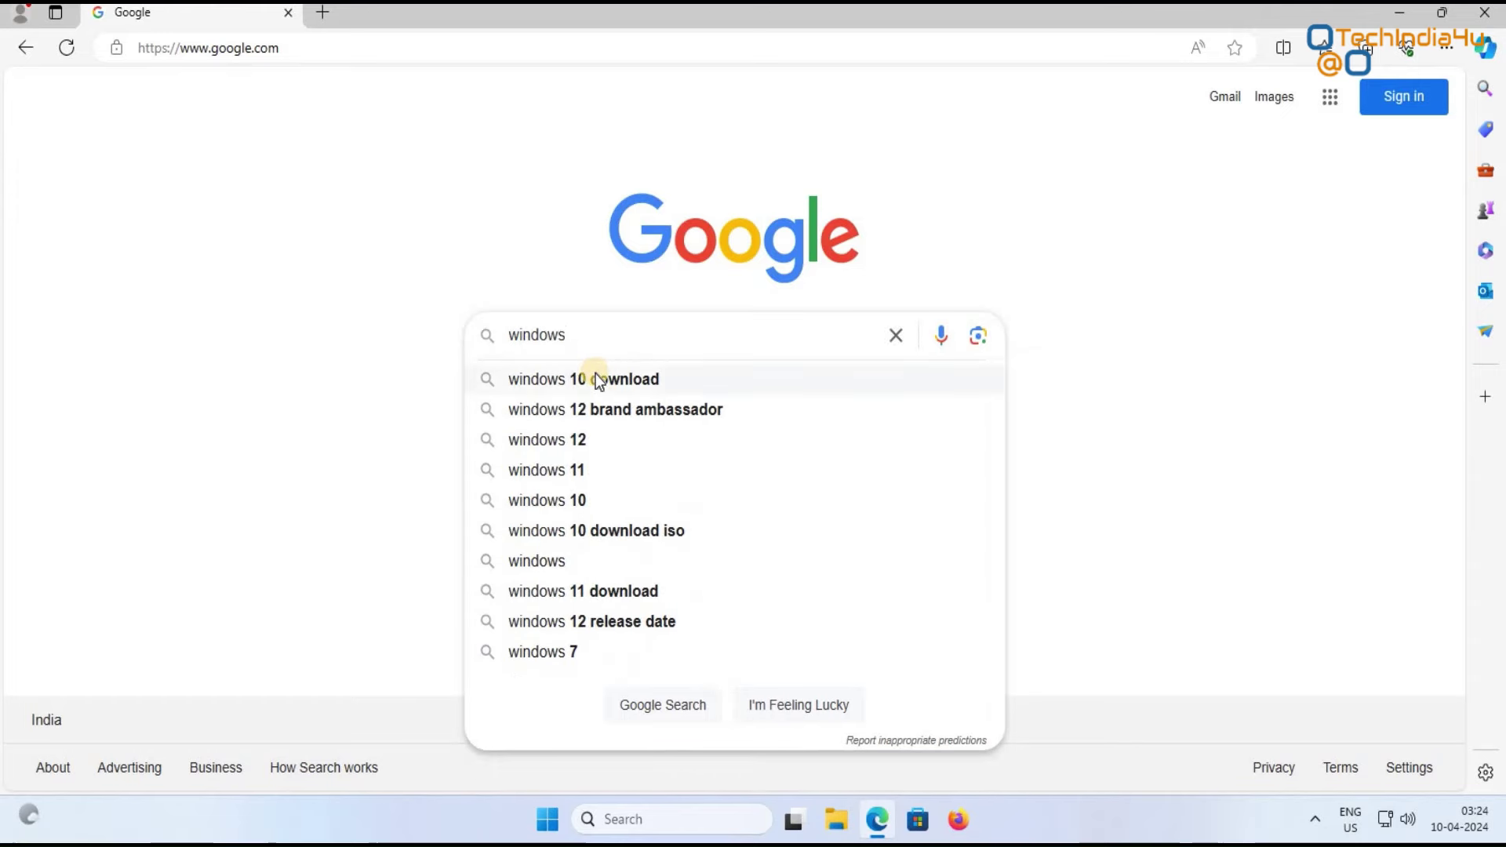
click(595, 375)
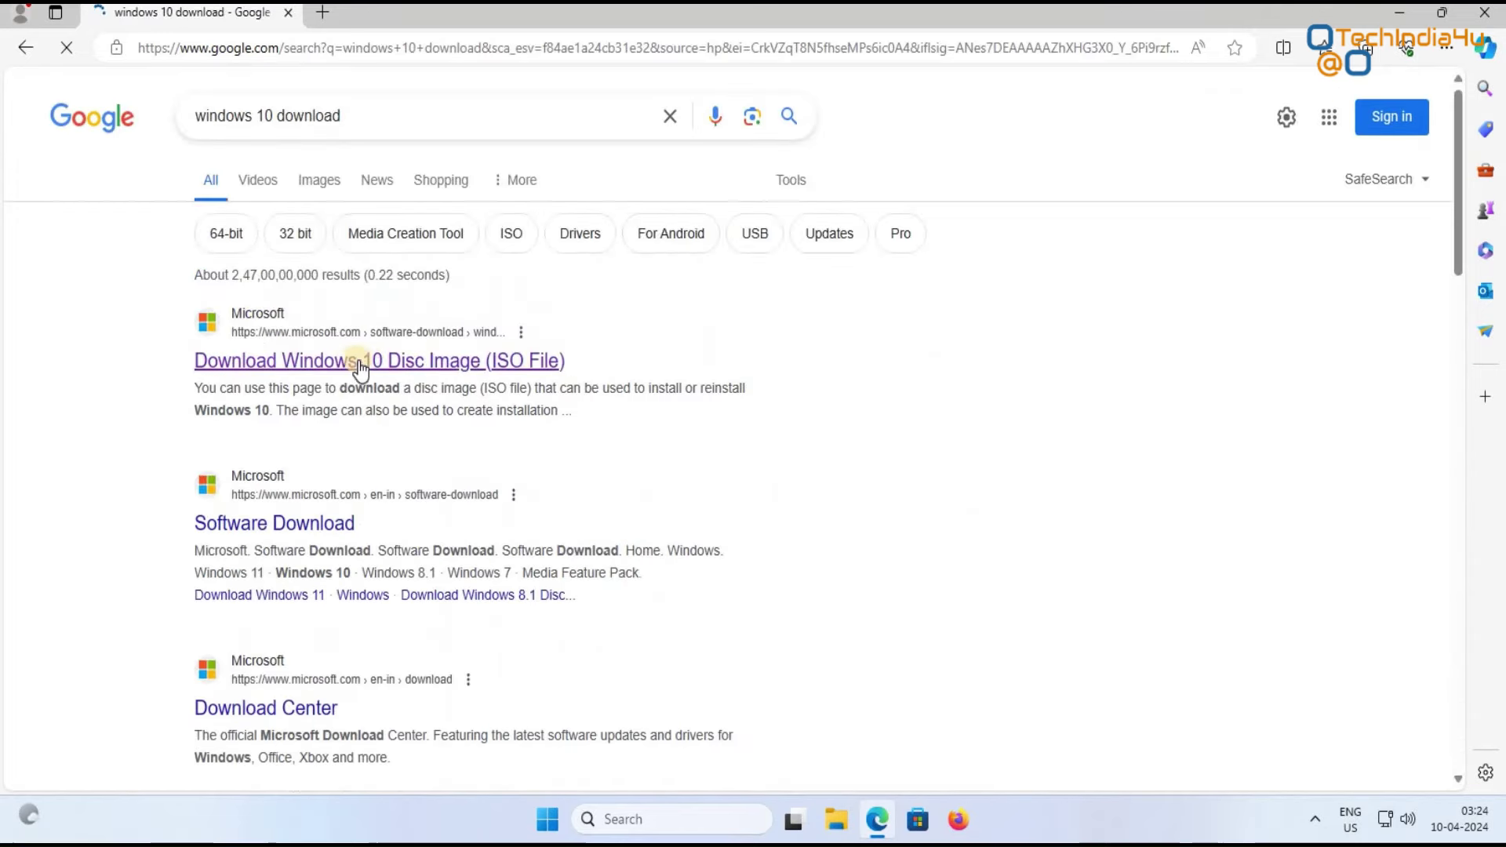
Step: Open Microsoft's "Download Windows 10 Disc Image (ISO File)" result in a new tab and switch to it
right_click(359, 363)
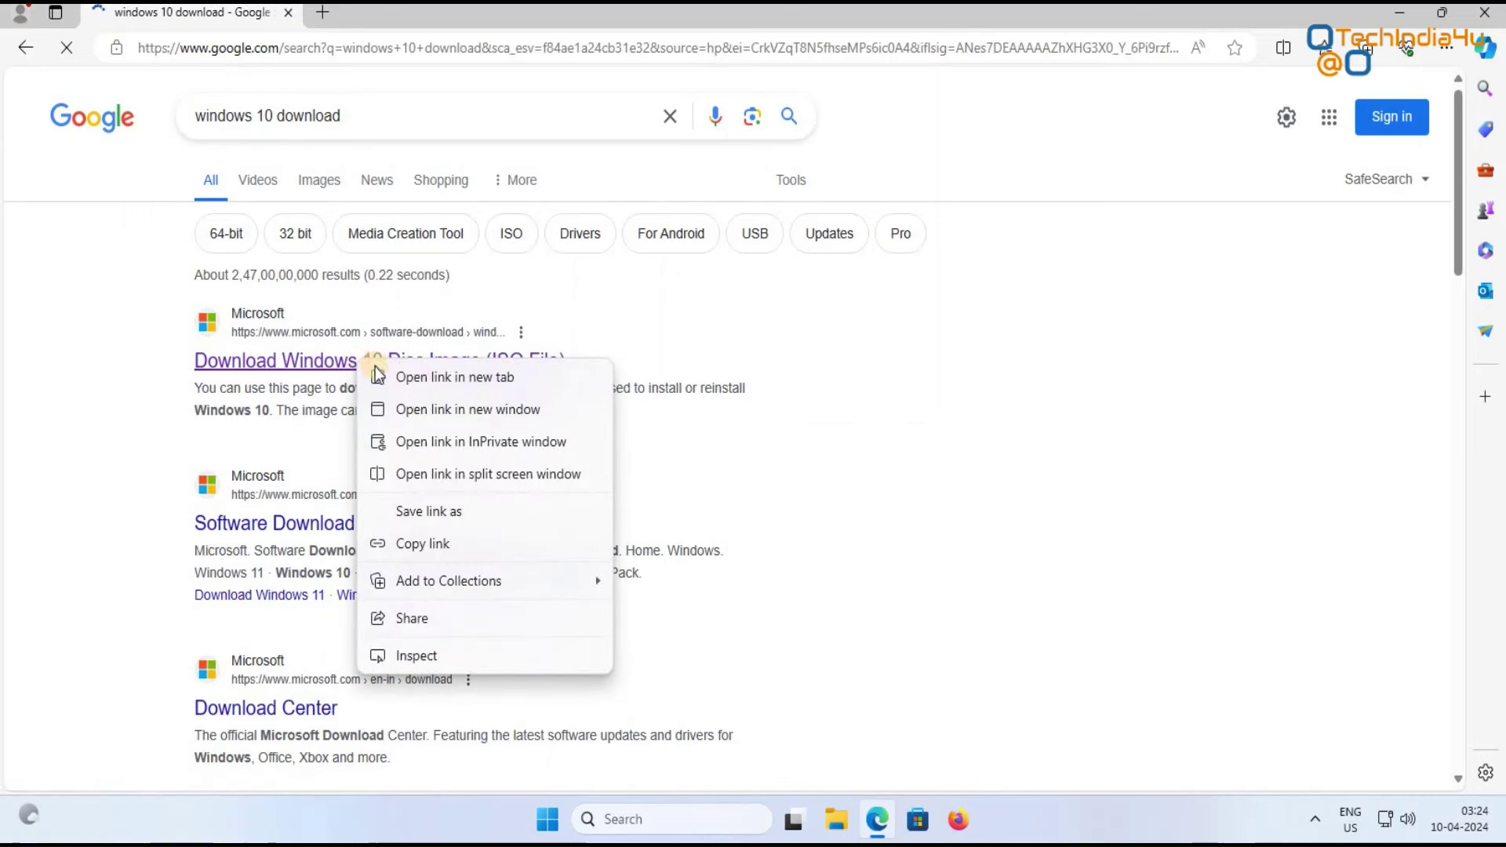
click(432, 378)
click(361, 12)
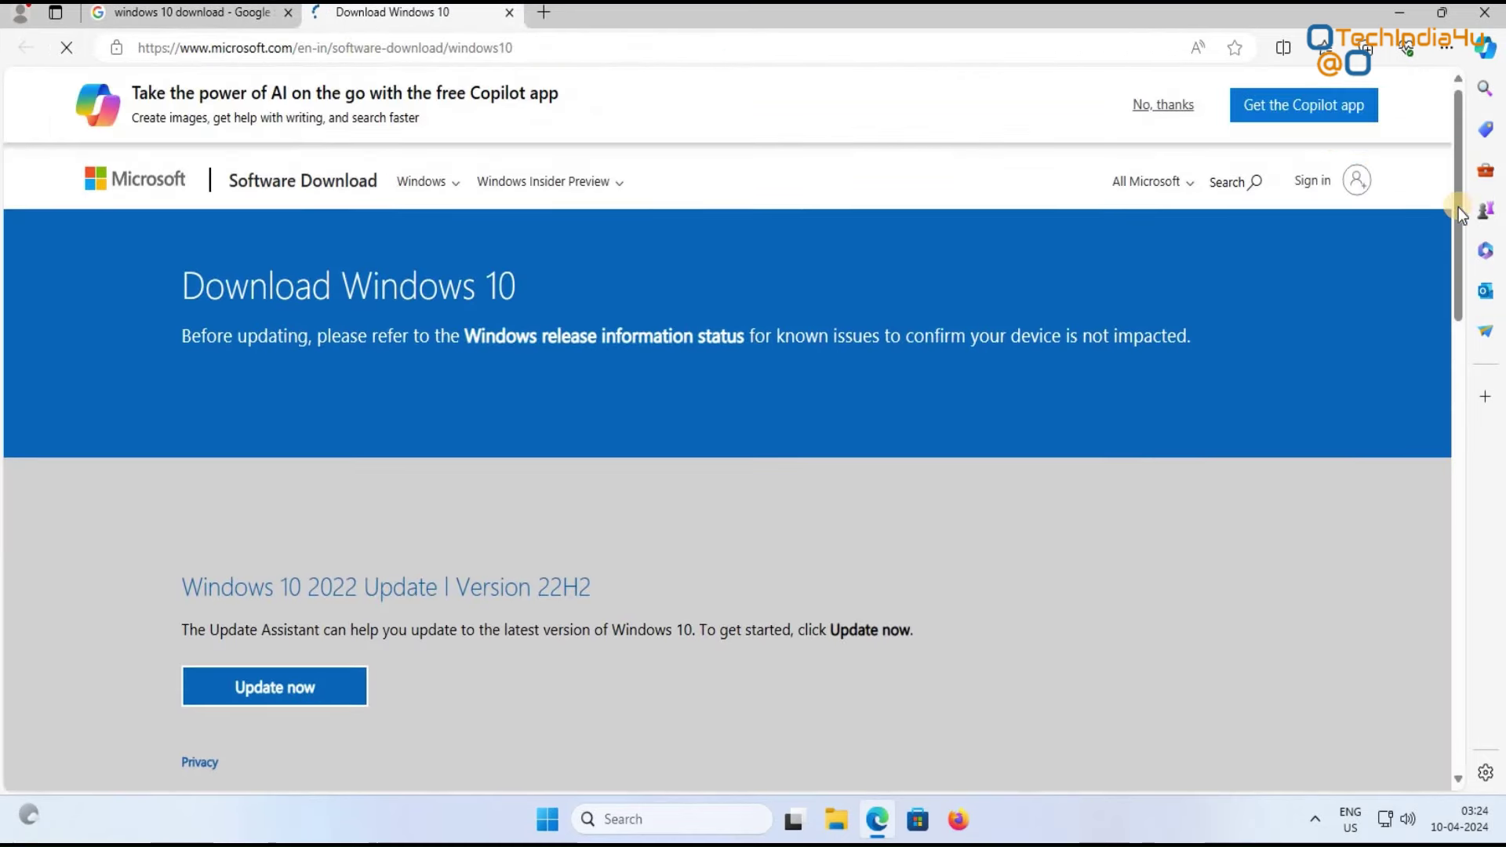
Step: Examine the Download Windows 10 page for the update, installation media and other download options it offers
drag(1459, 207, 1458, 378)
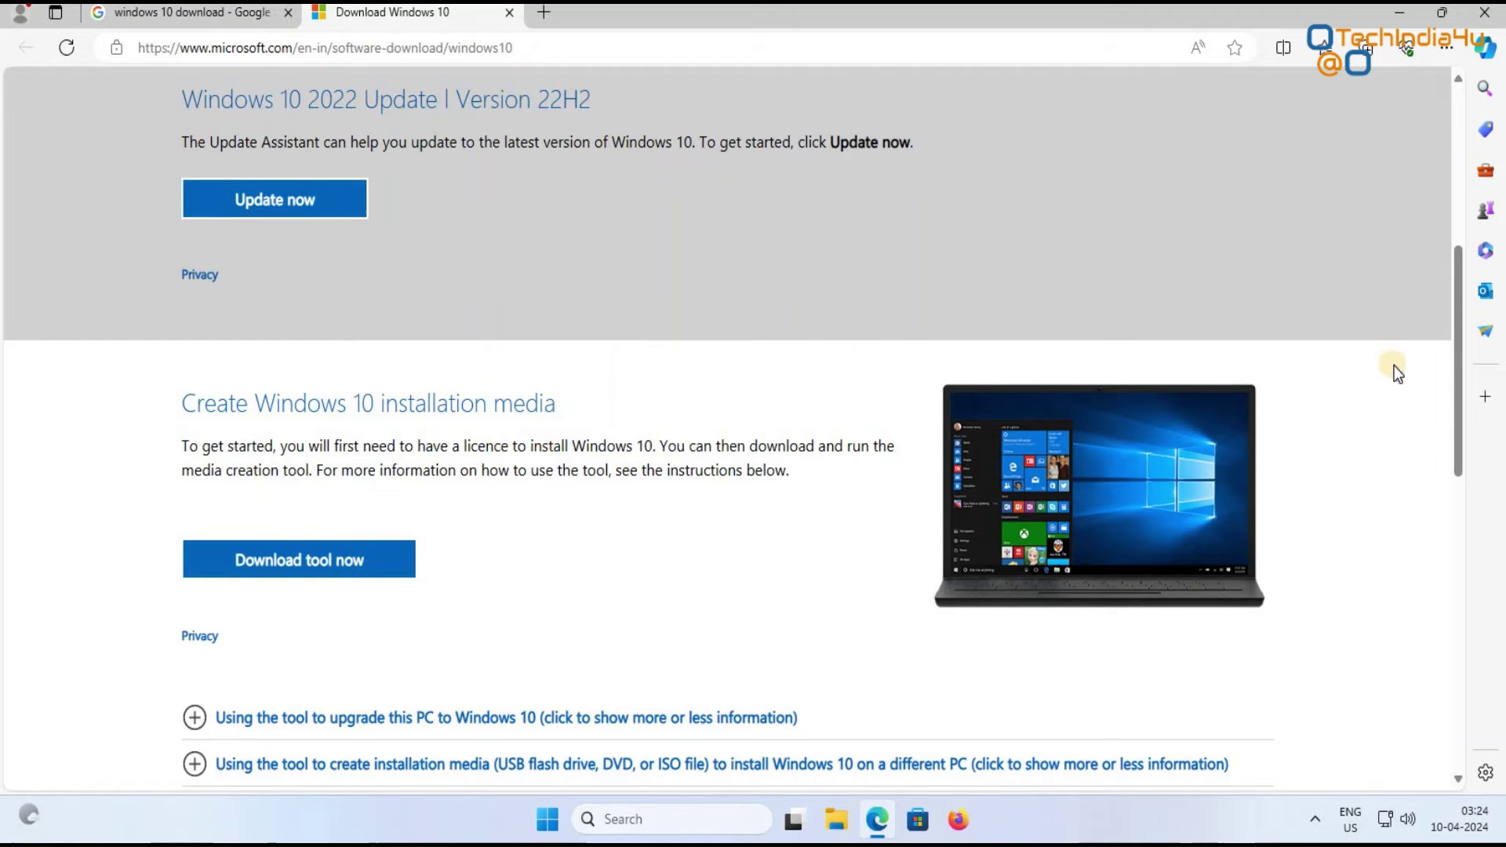
drag(1458, 416, 1460, 459)
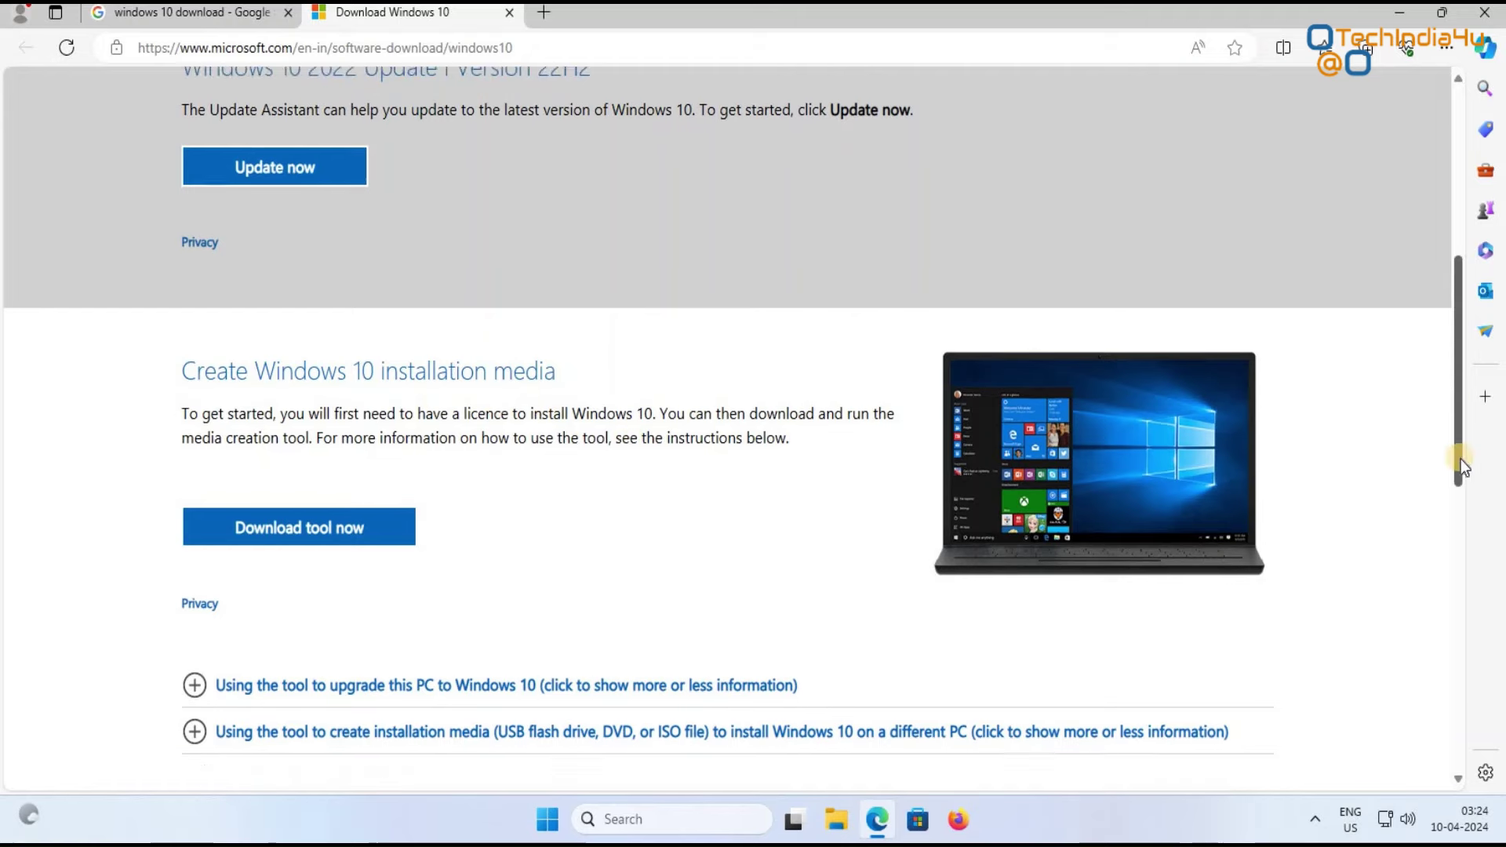
scroll(1460, 463, down, 2)
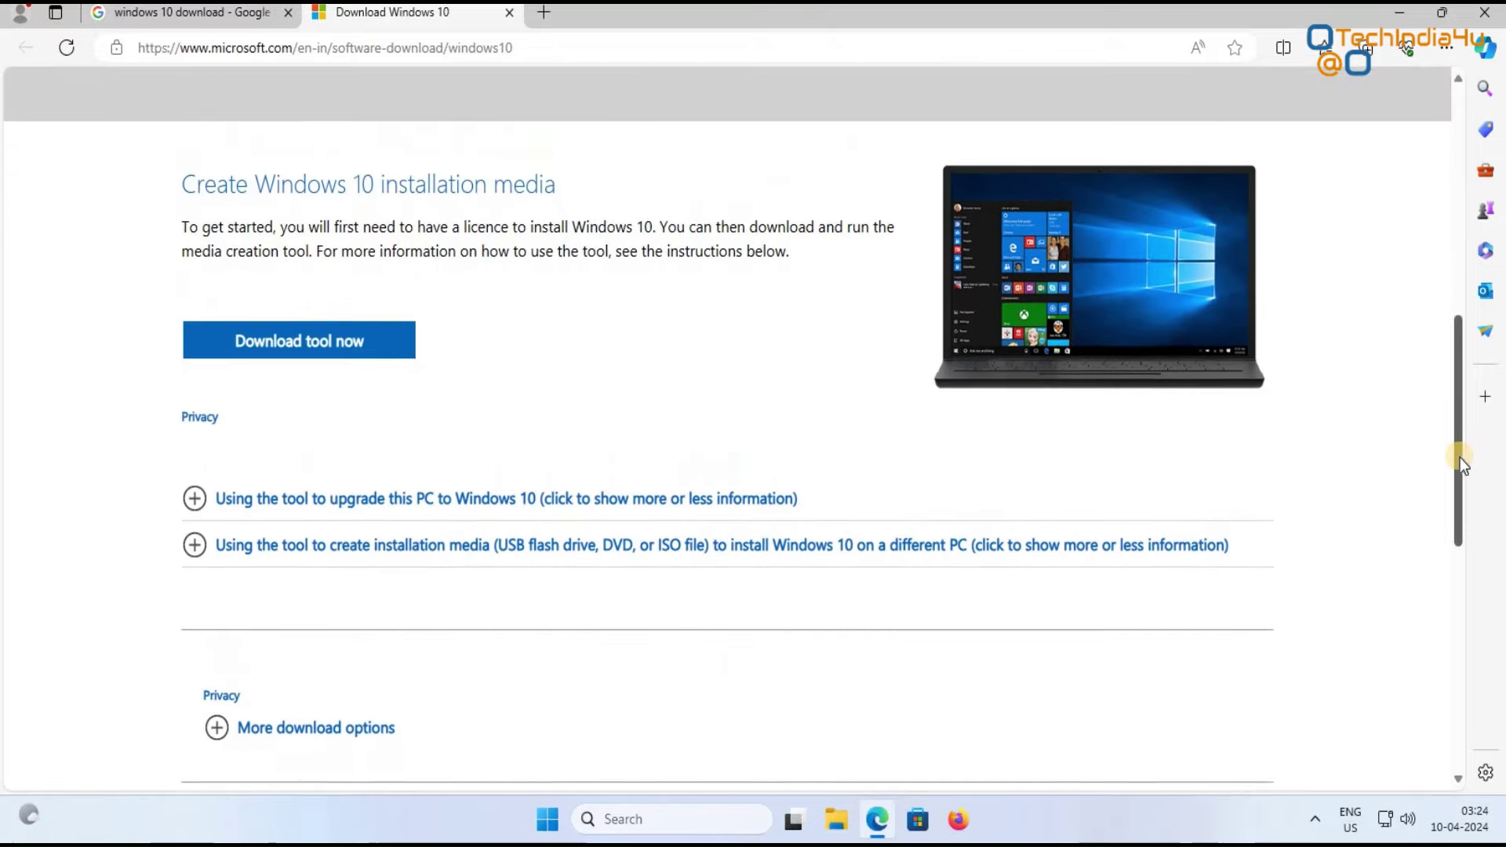
scroll(1457, 455, up, 1)
scroll(1457, 494, down, 4)
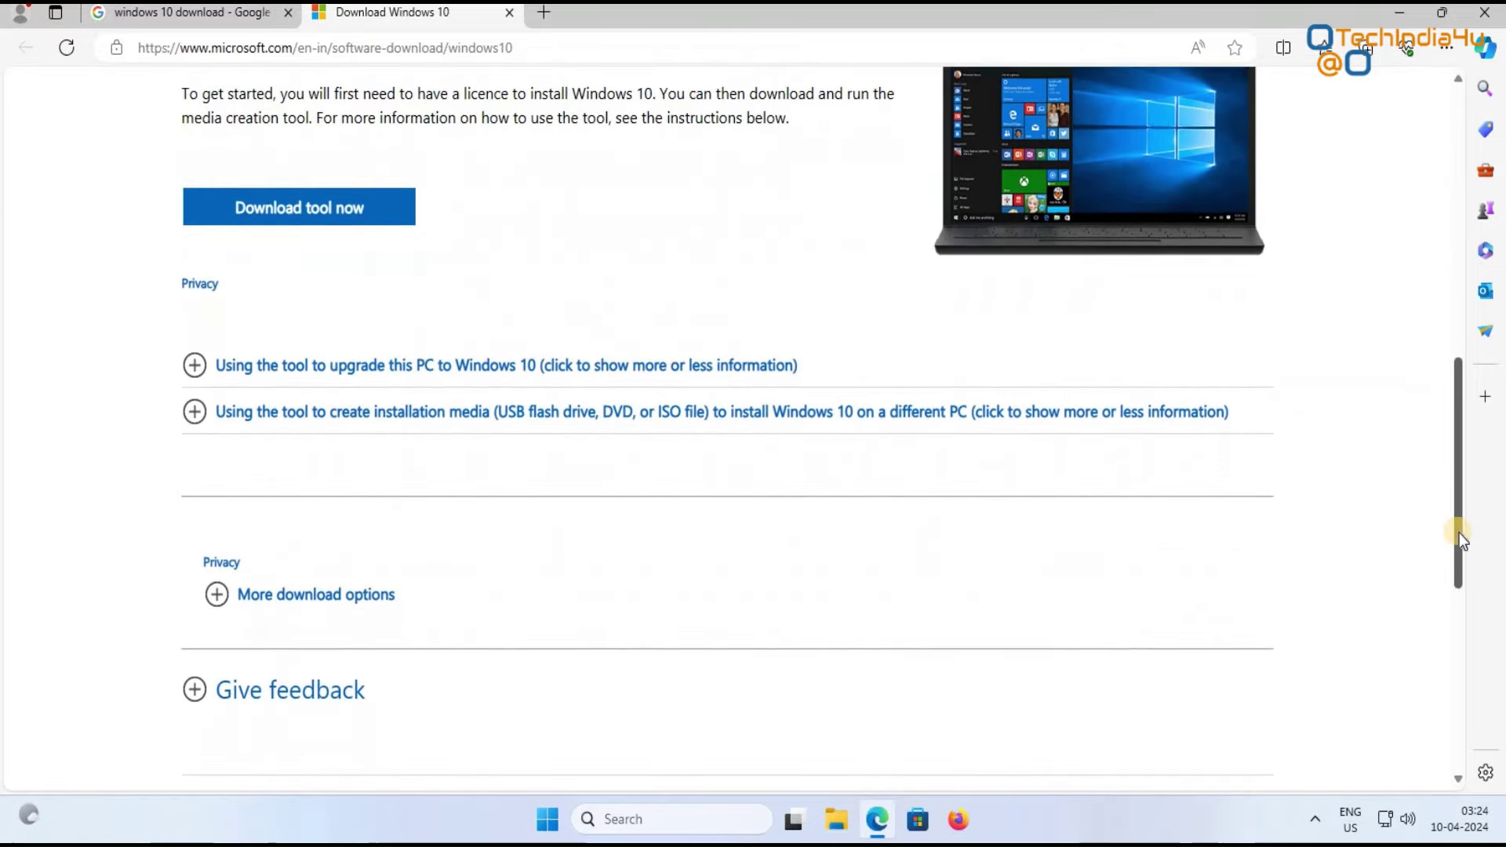
scroll(1459, 534, down, 4)
scroll(1456, 504, up, 4)
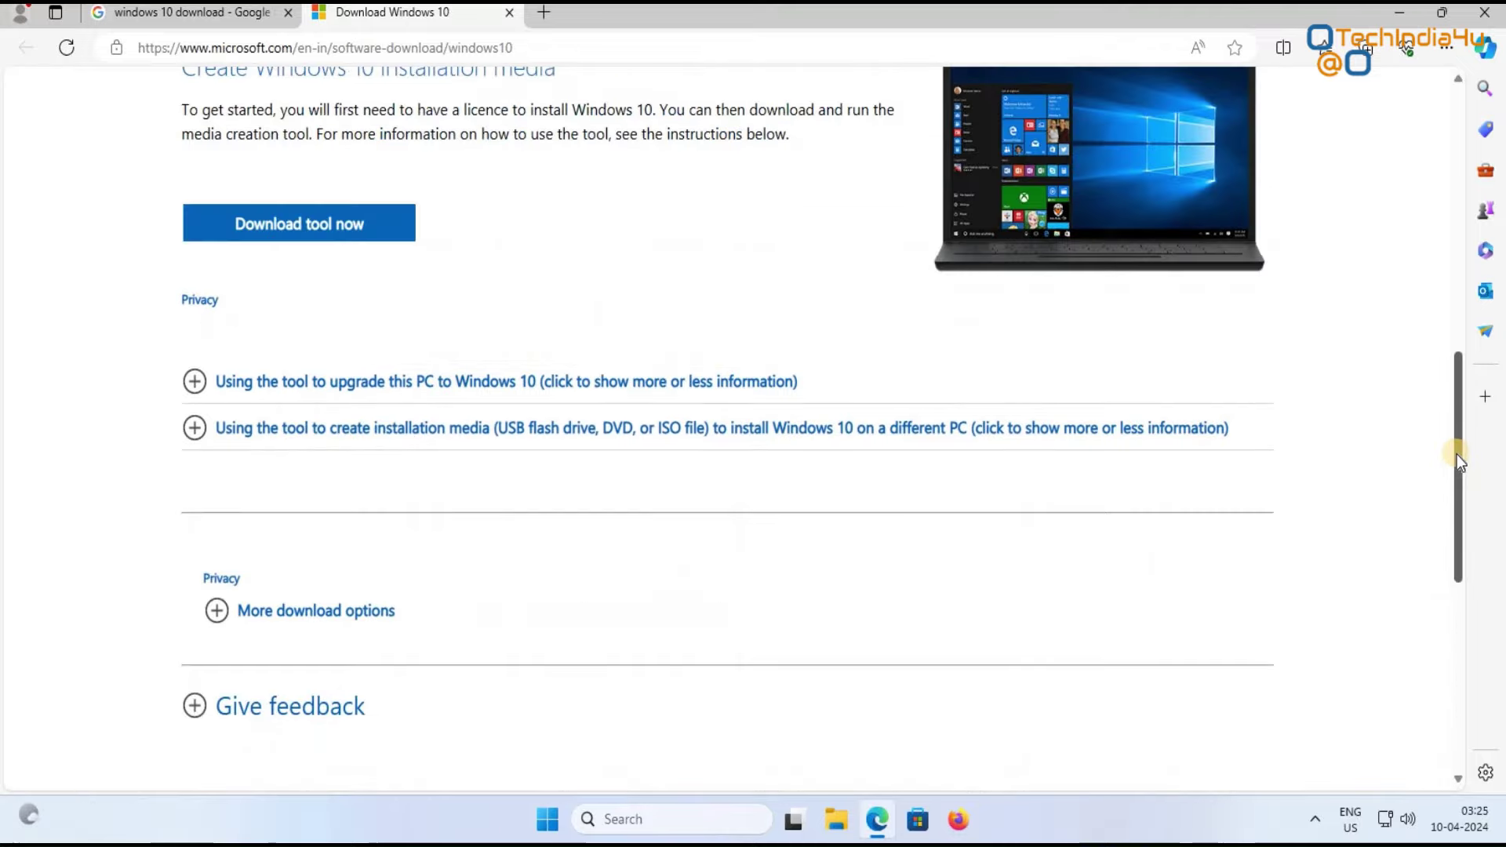
scroll(1456, 454, up, 2)
scroll(1456, 534, down, 2)
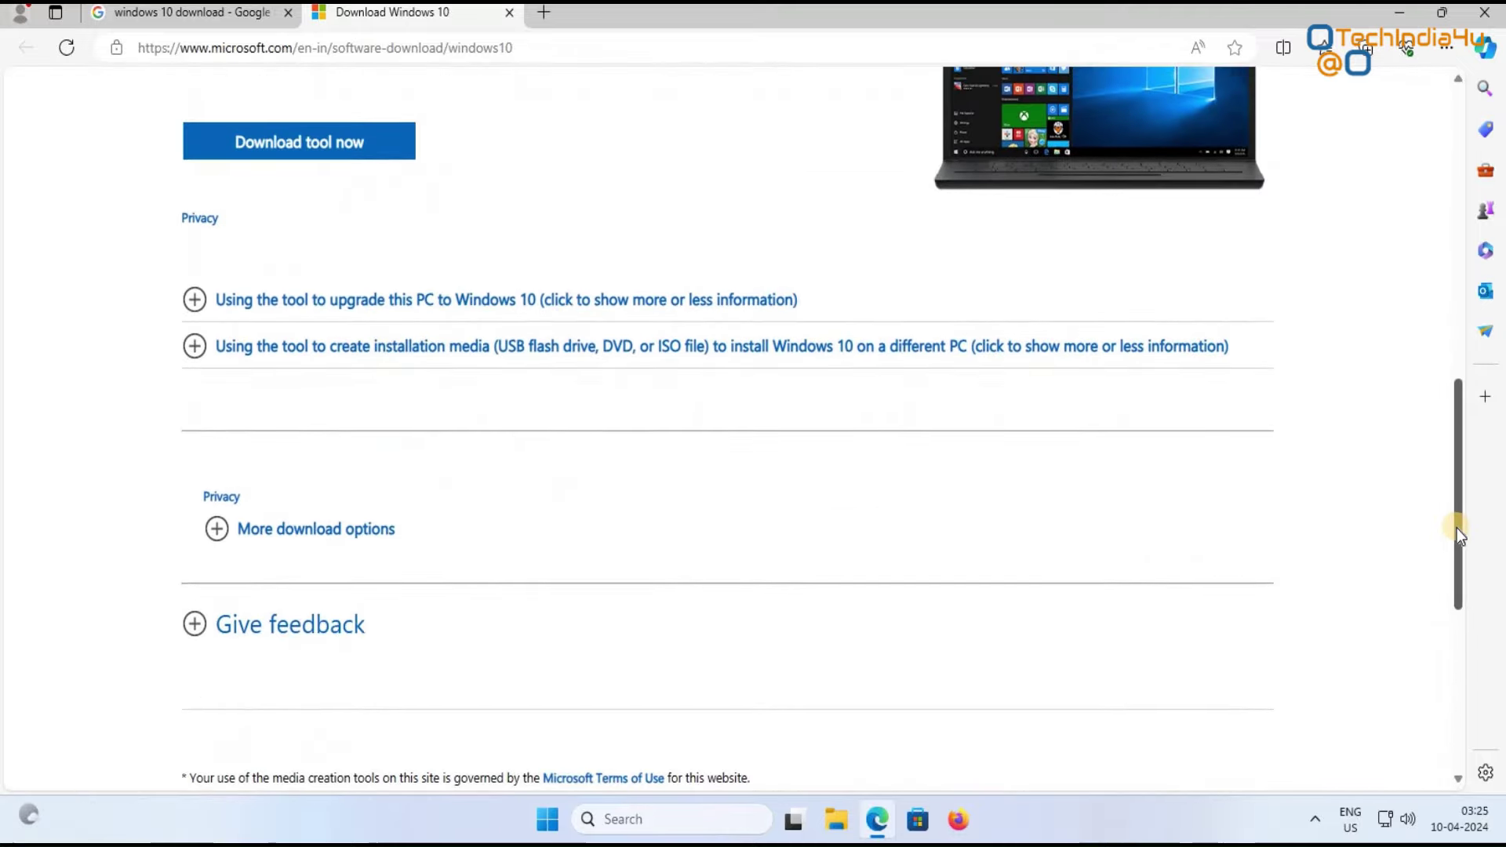
scroll(1457, 549, down, 2)
scroll(1456, 478, up, 5)
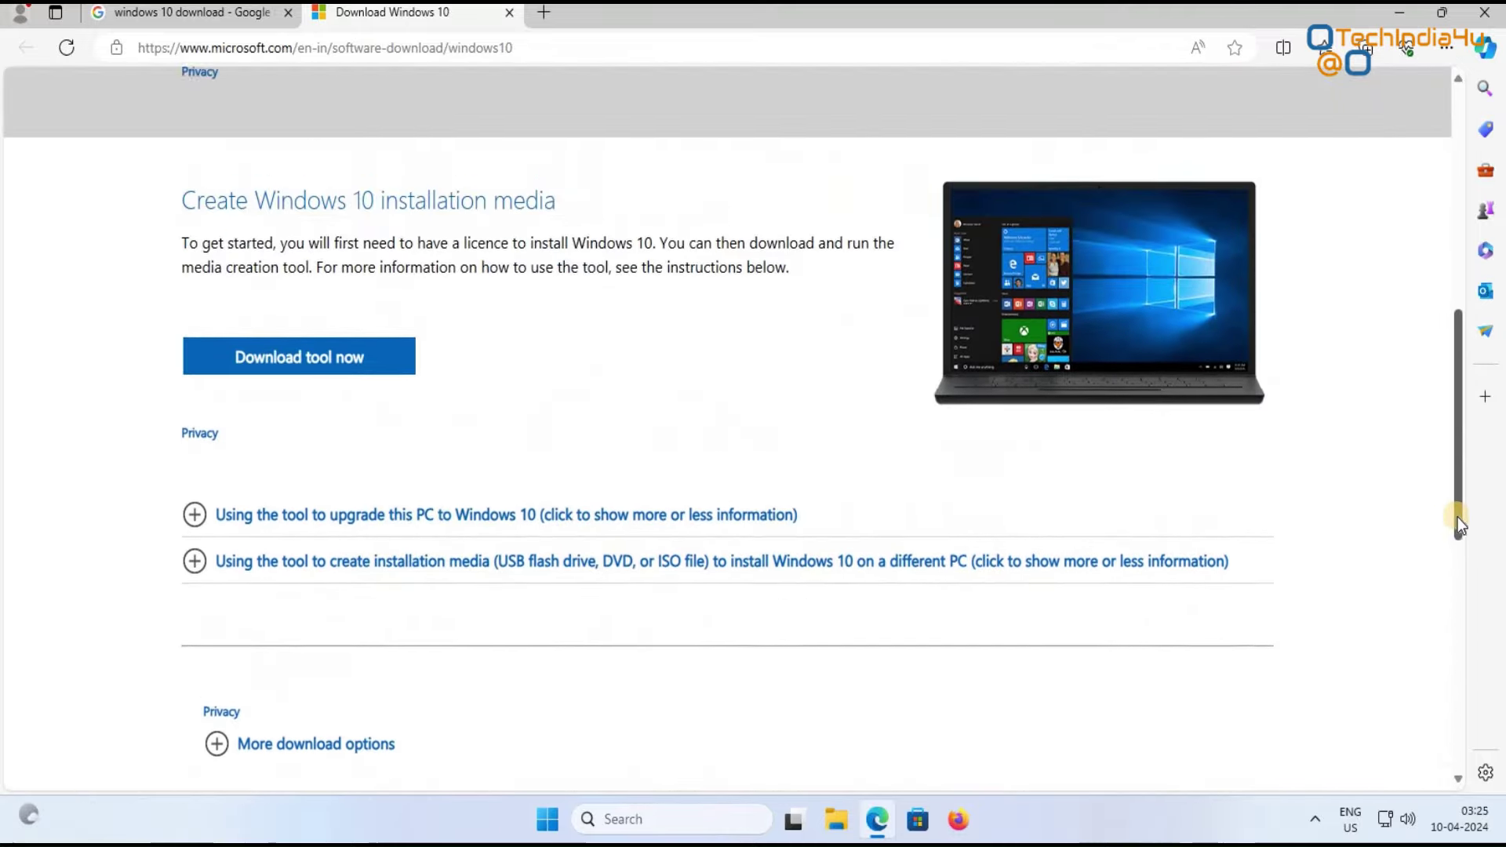
scroll(1459, 549, down, 4)
scroll(1460, 510, up, 2)
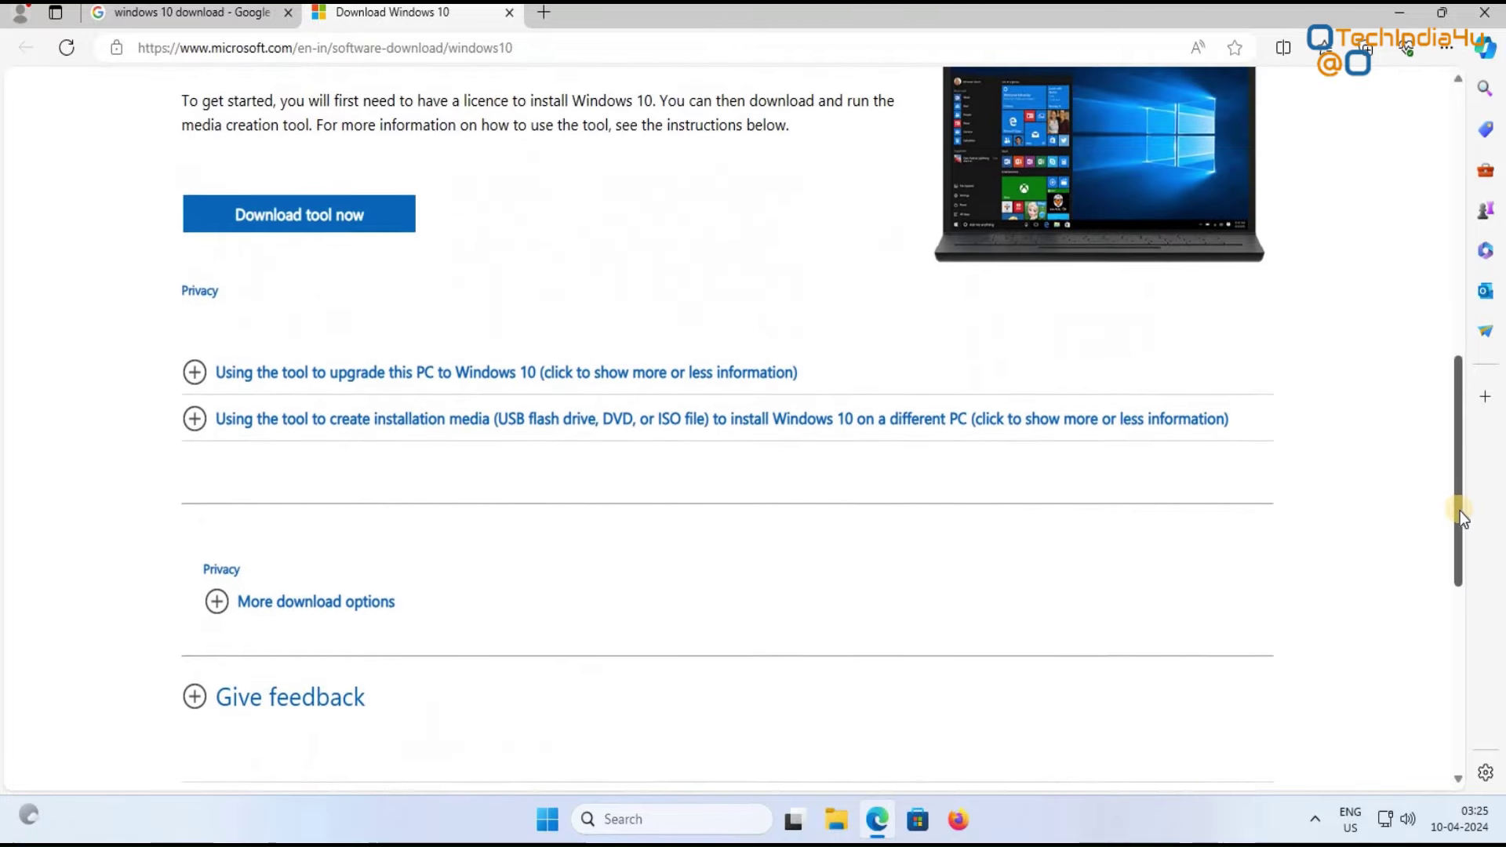
scroll(1460, 508, up, 1)
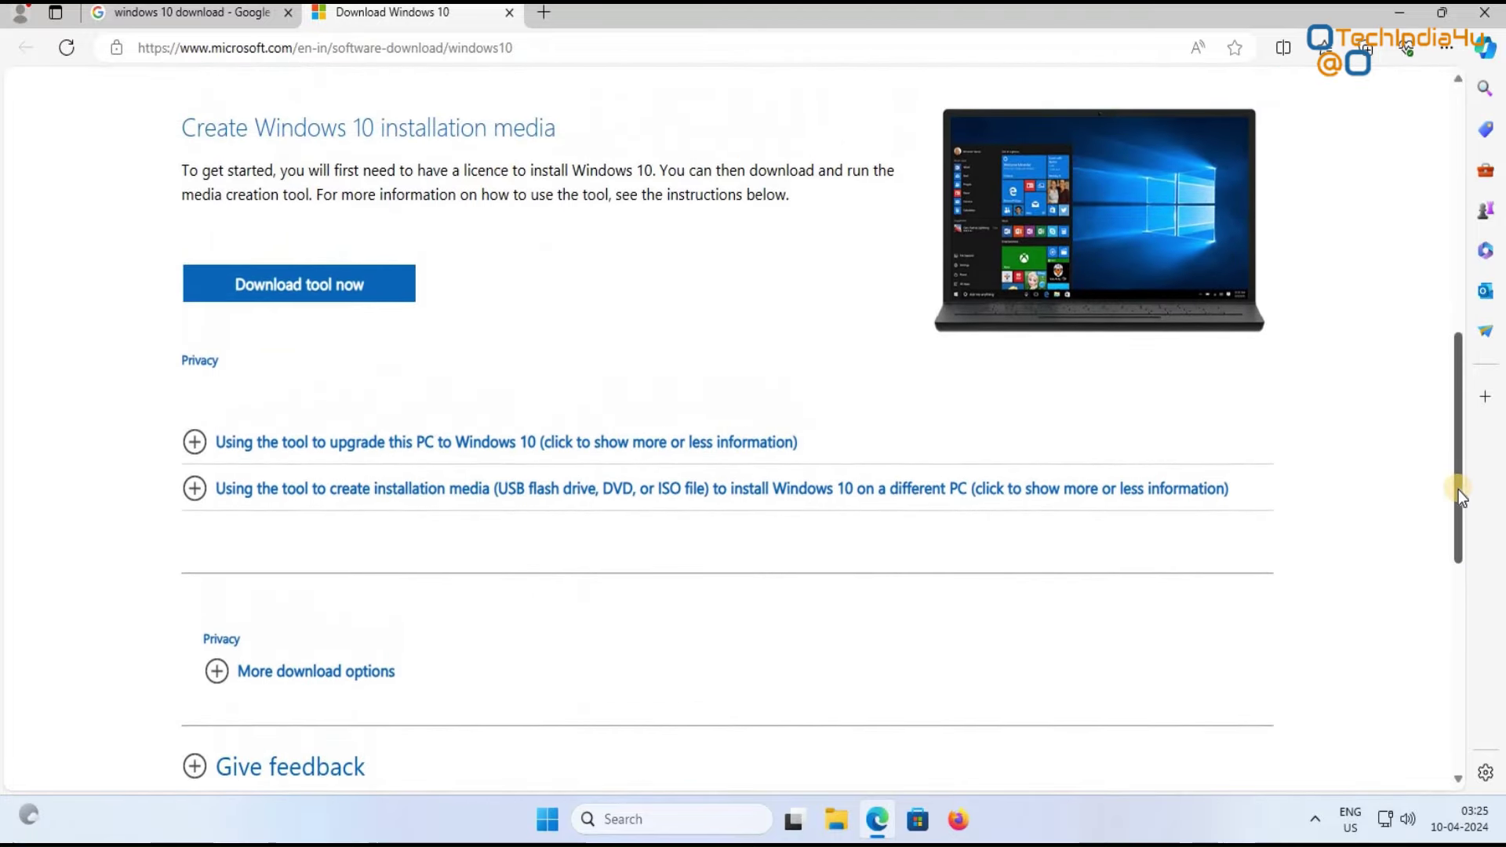
scroll(1457, 489, down, 1)
scroll(1457, 468, up, 1)
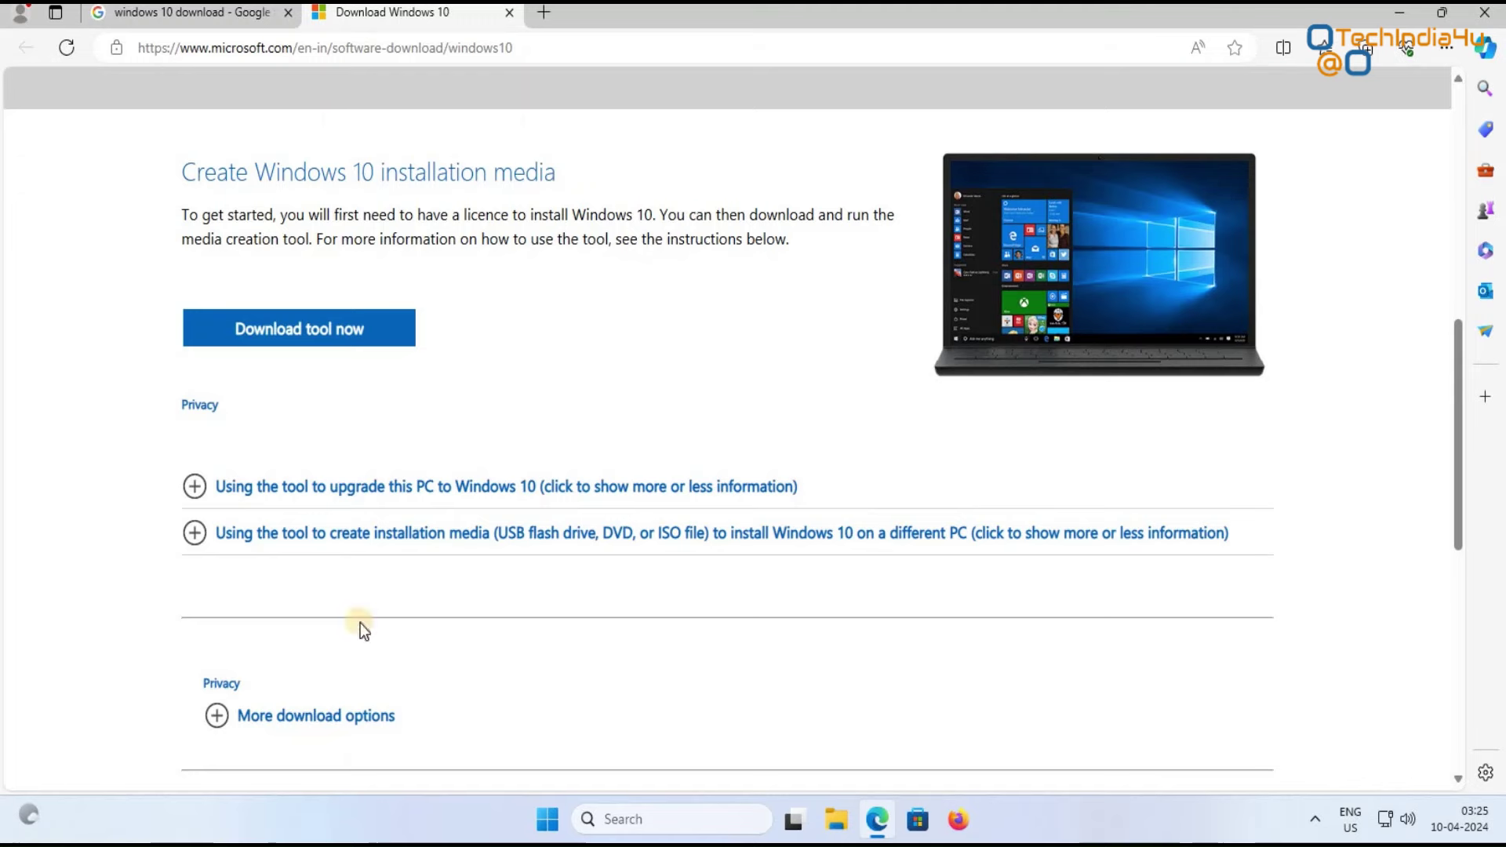
drag(1455, 470, 1466, 217)
drag(1468, 333, 1457, 619)
drag(1449, 400, 1453, 245)
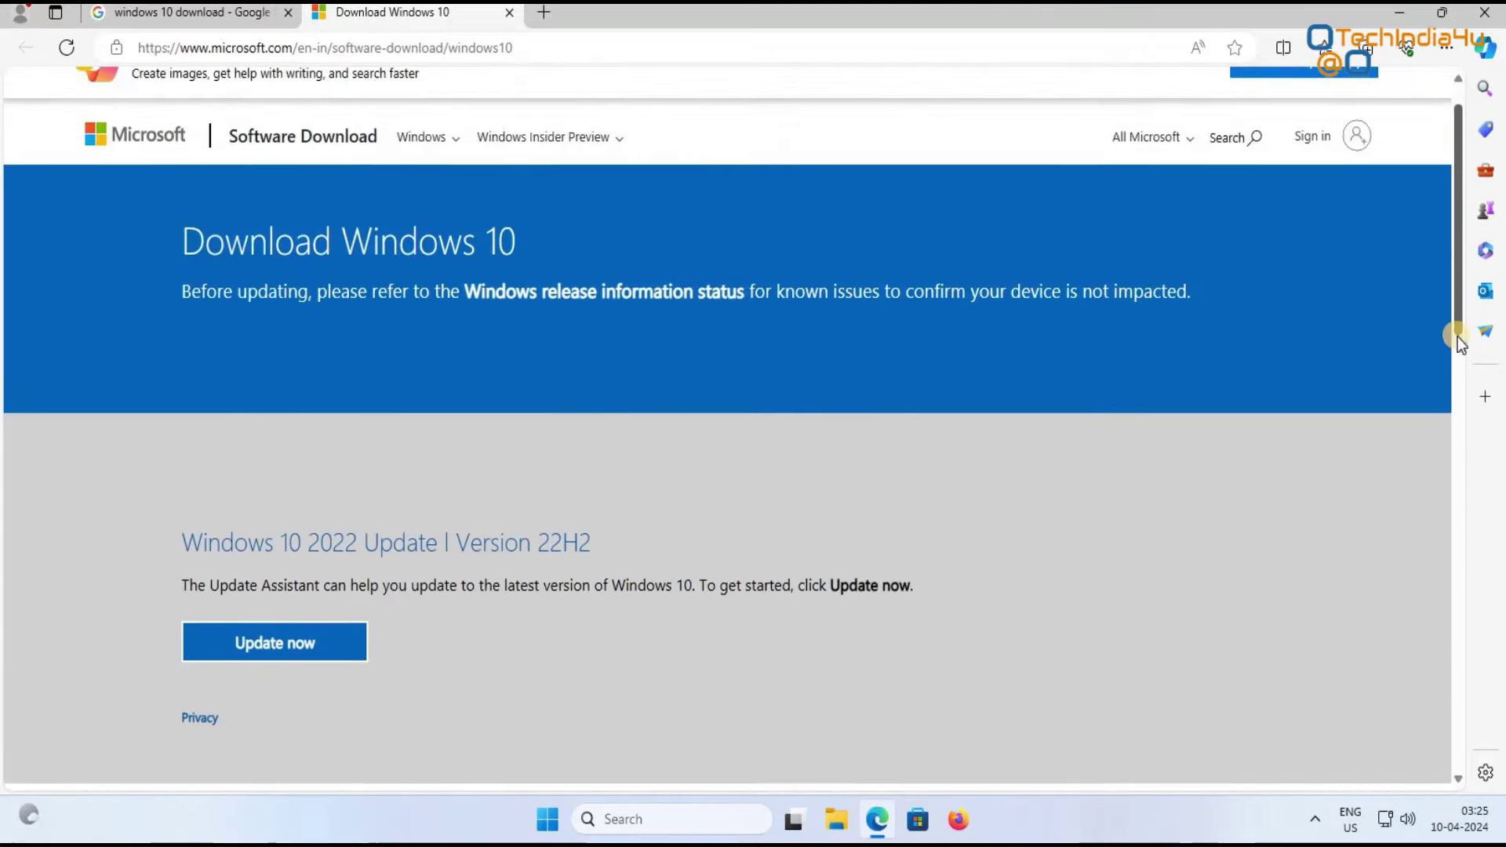
scroll(1453, 244, down, 15)
scroll(1448, 416, up, 6)
scroll(1448, 240, up, 10)
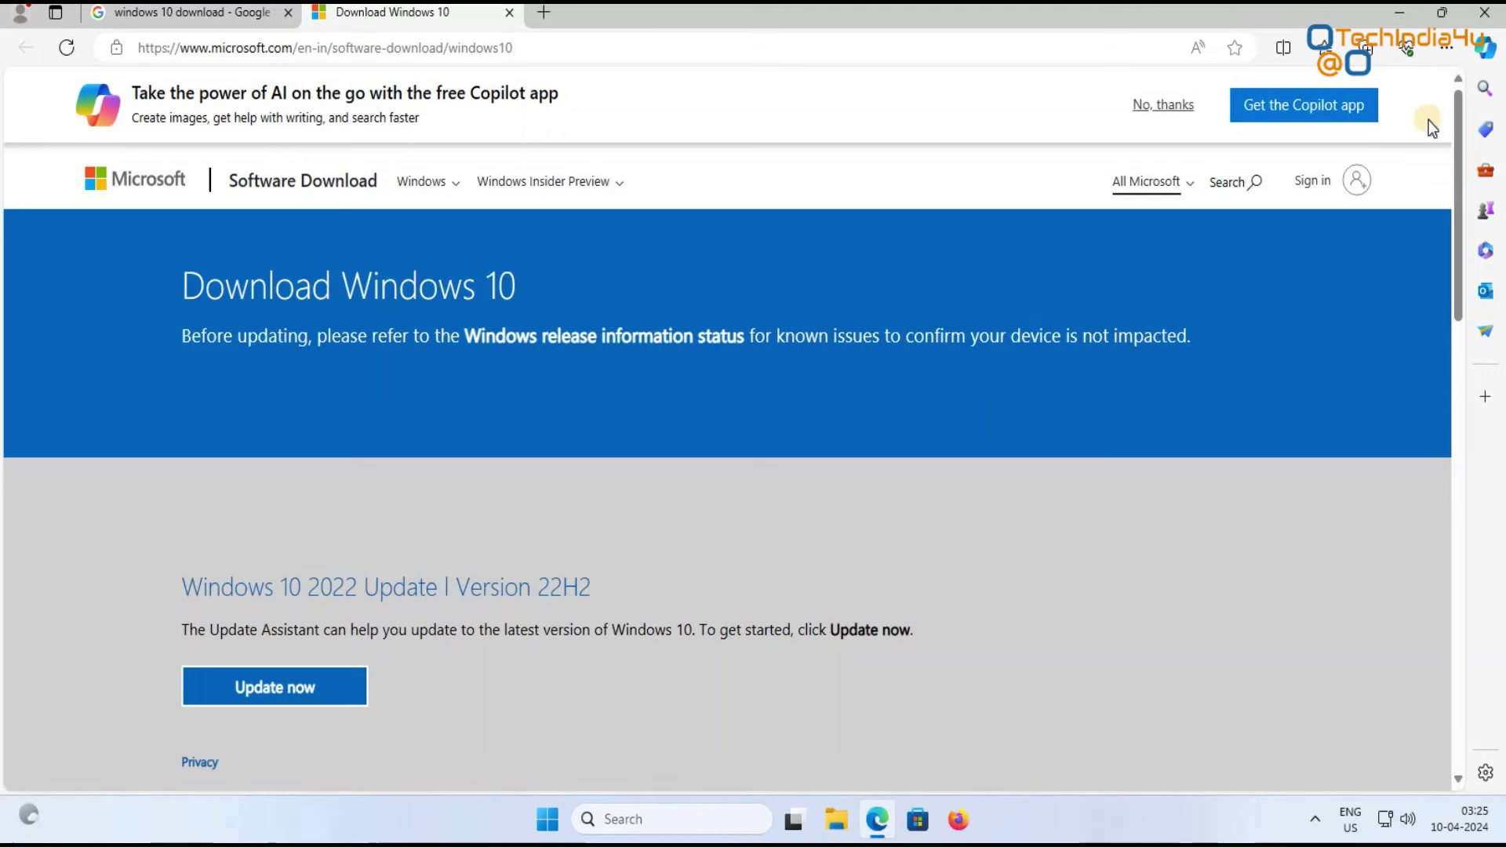
Step: Open the browser's developer tools for the Windows 10 download page and turn on device emulation
click(1446, 53)
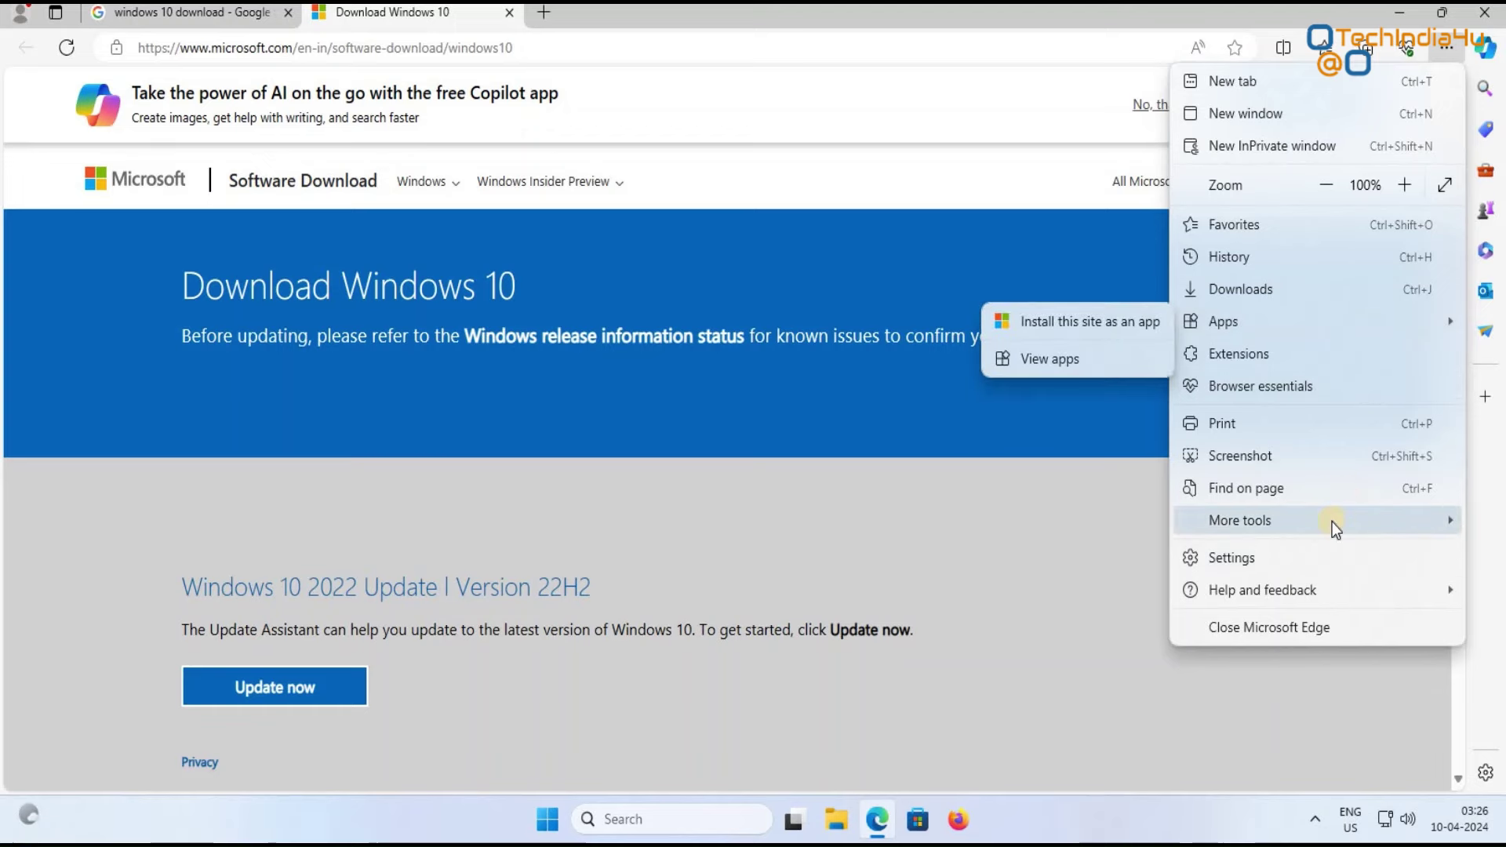
mouse_move(1332, 521)
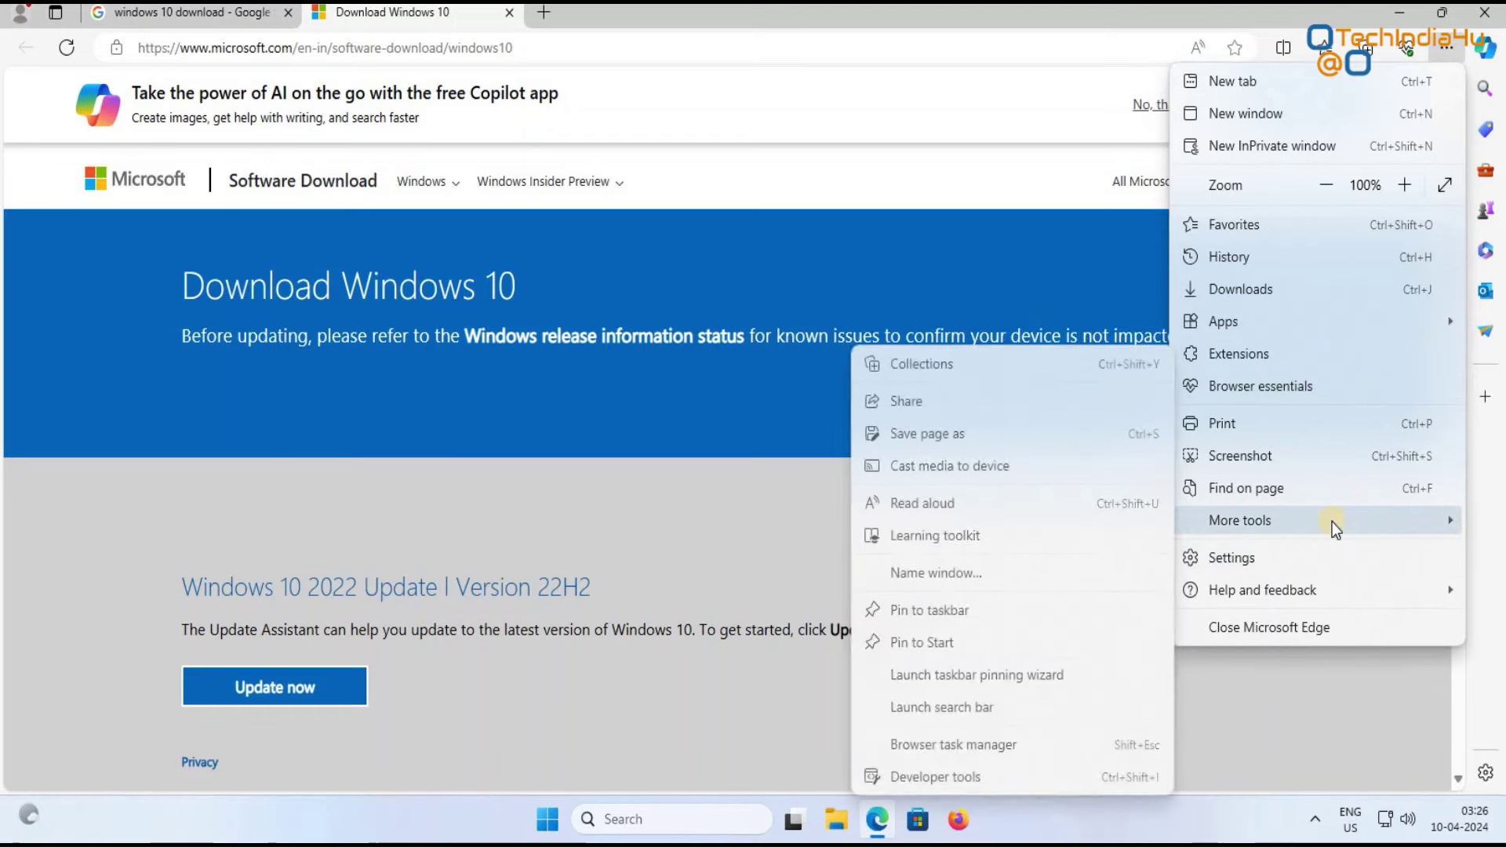
click(994, 778)
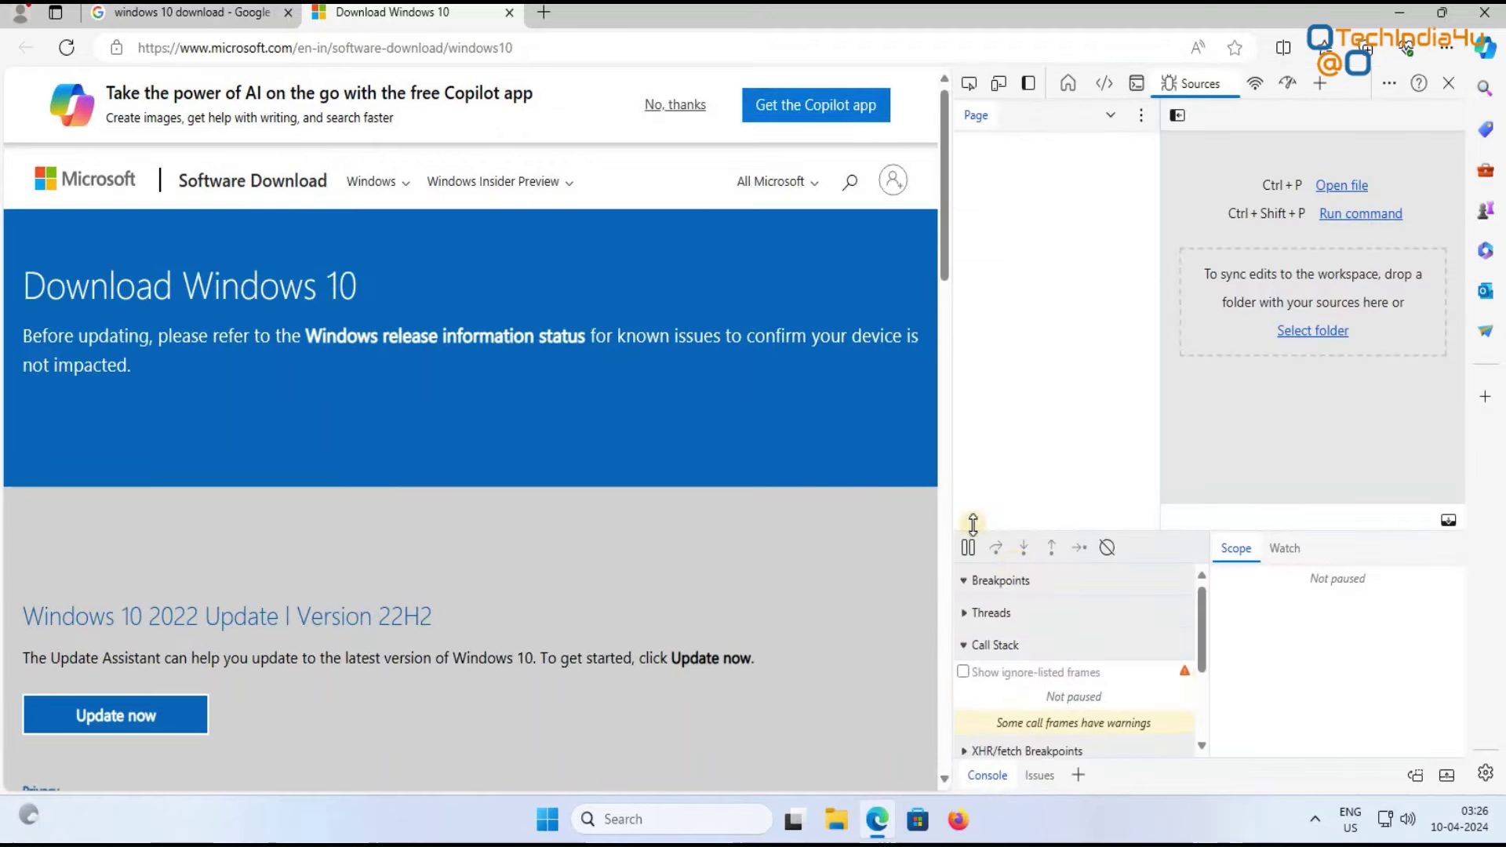
click(996, 88)
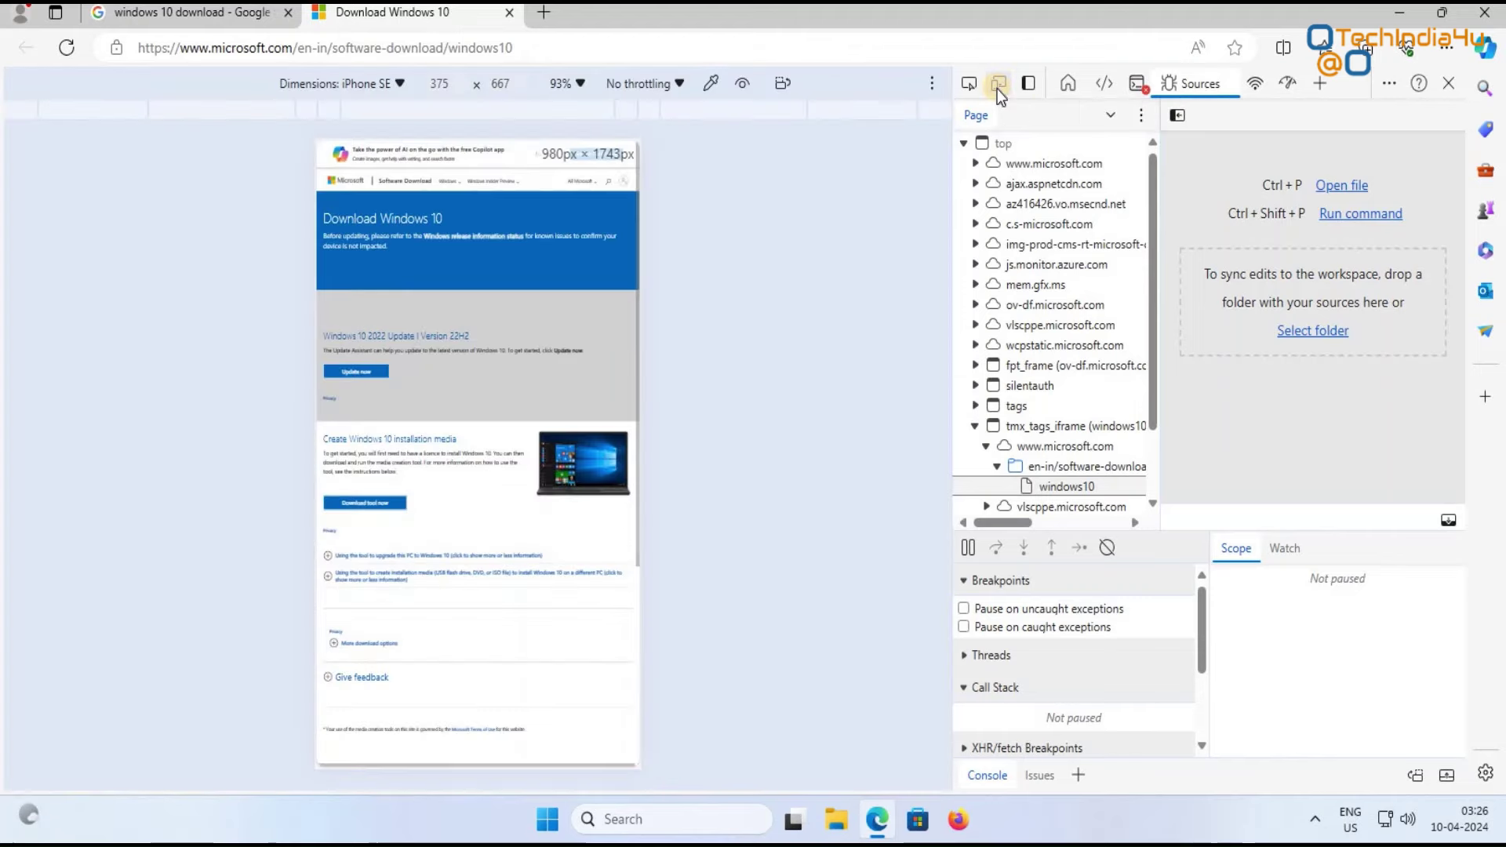
Step: Try the Responsive dimensions for the emulated page, and set the device back to iPhone SE
click(397, 83)
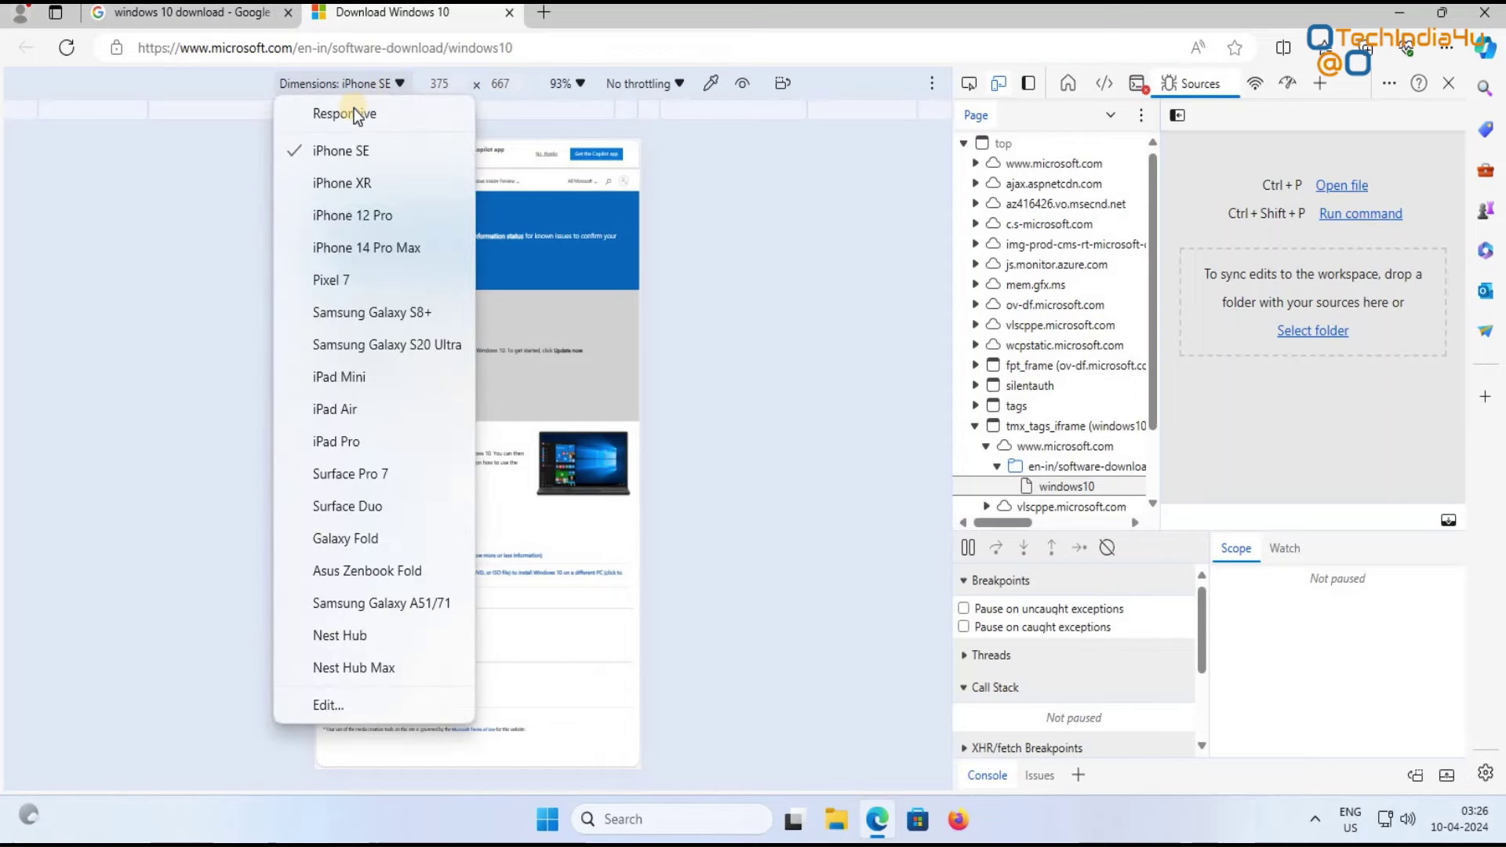
click(327, 114)
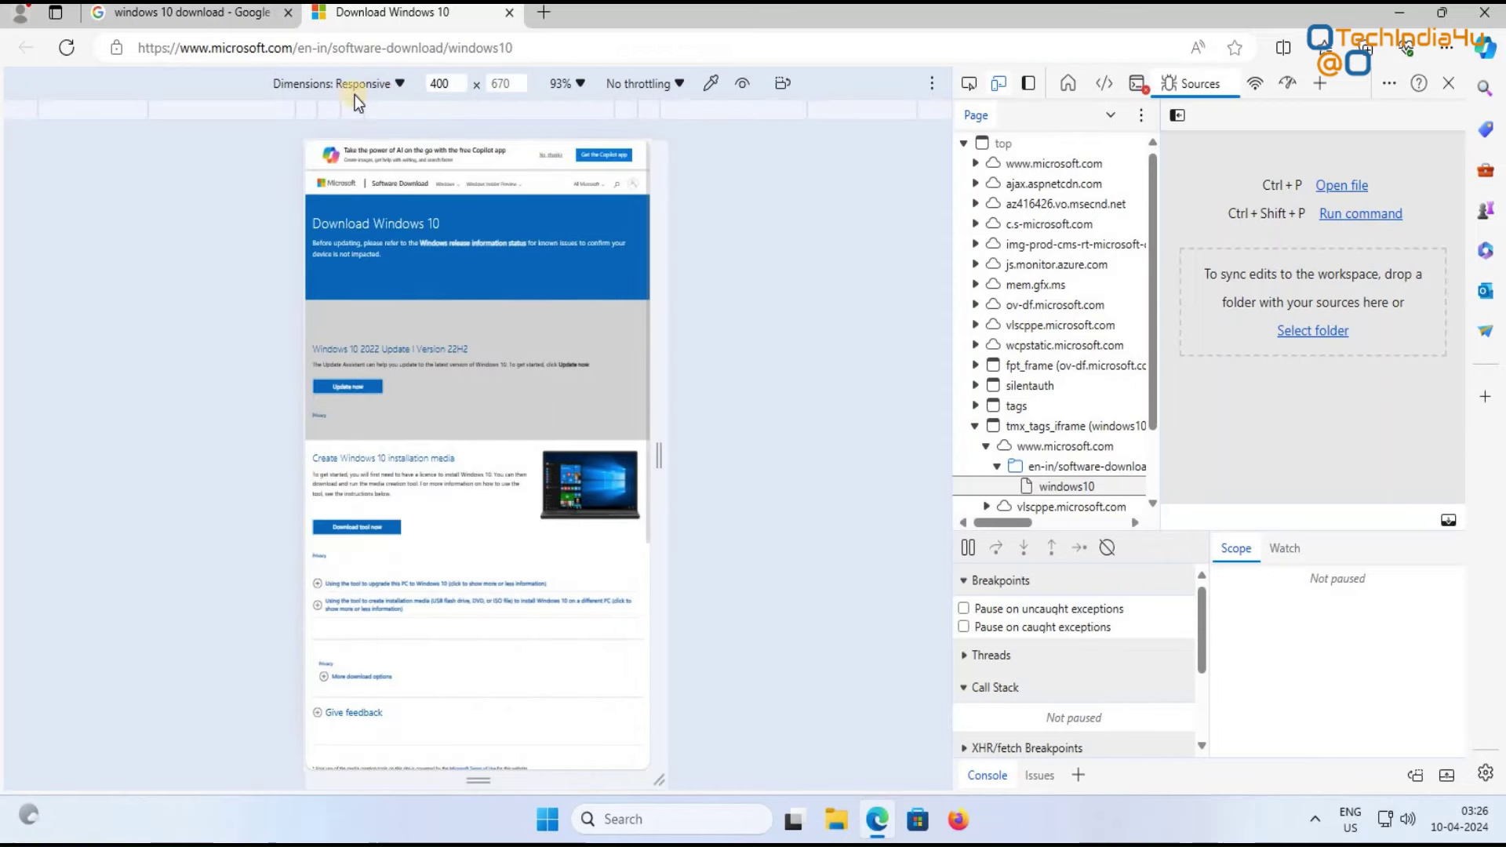
click(400, 84)
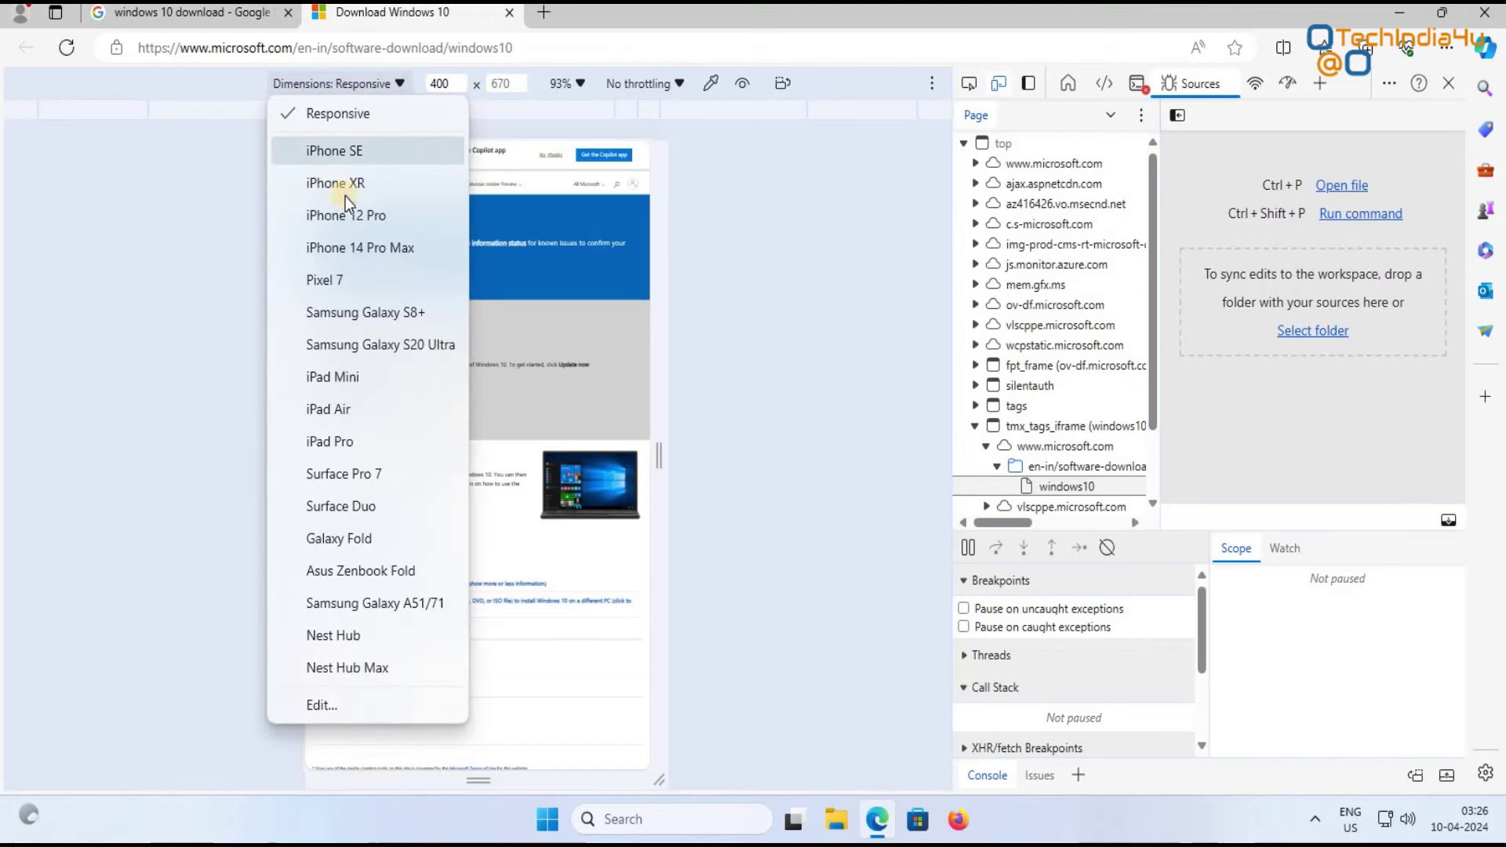
click(375, 154)
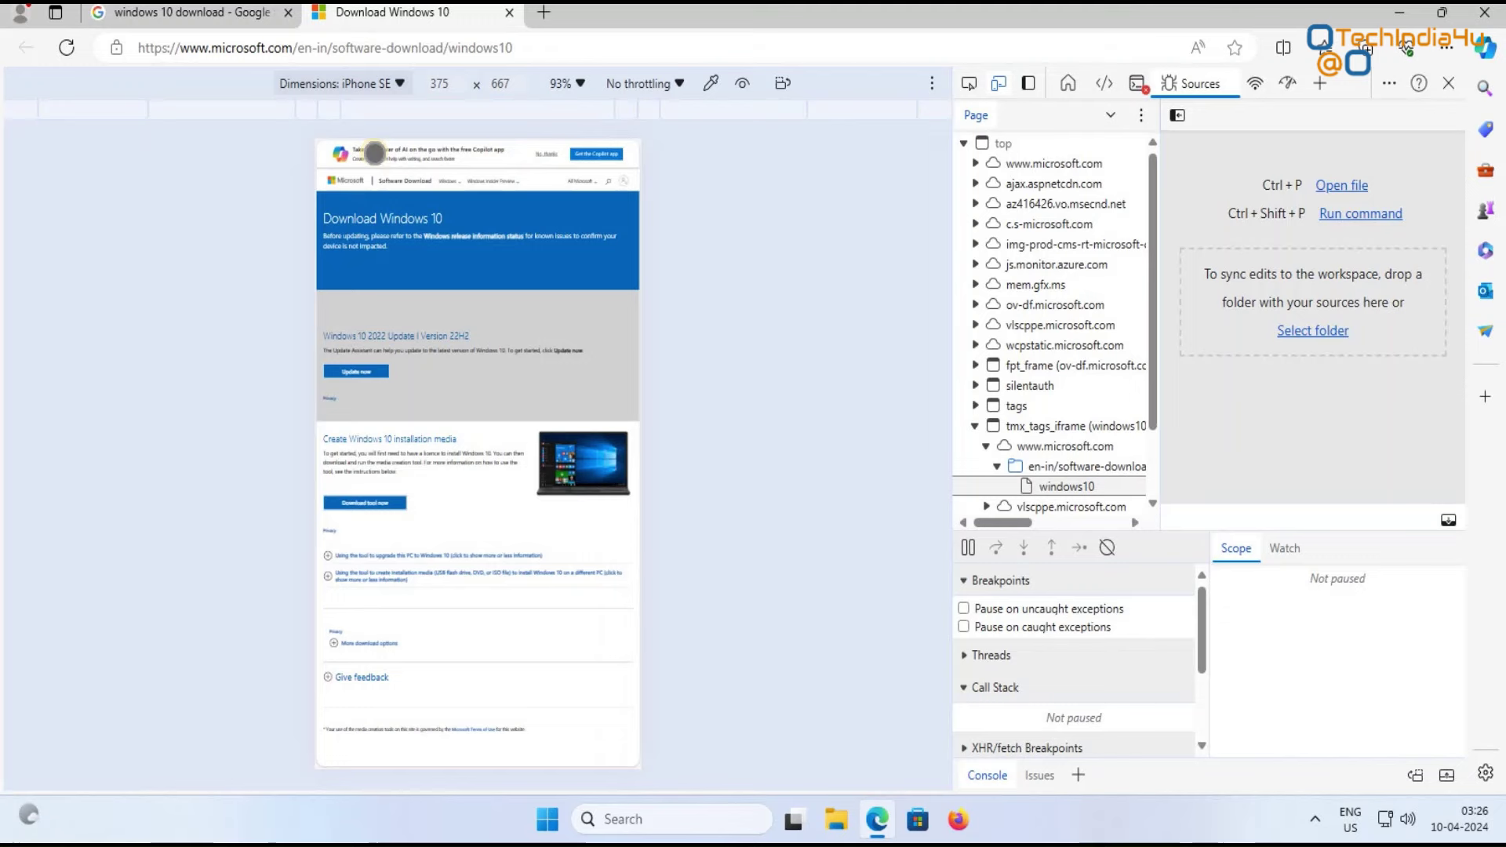
Step: Reload the download page under iPhone SE emulation to reach the ISO version, and close the developer tools
click(69, 49)
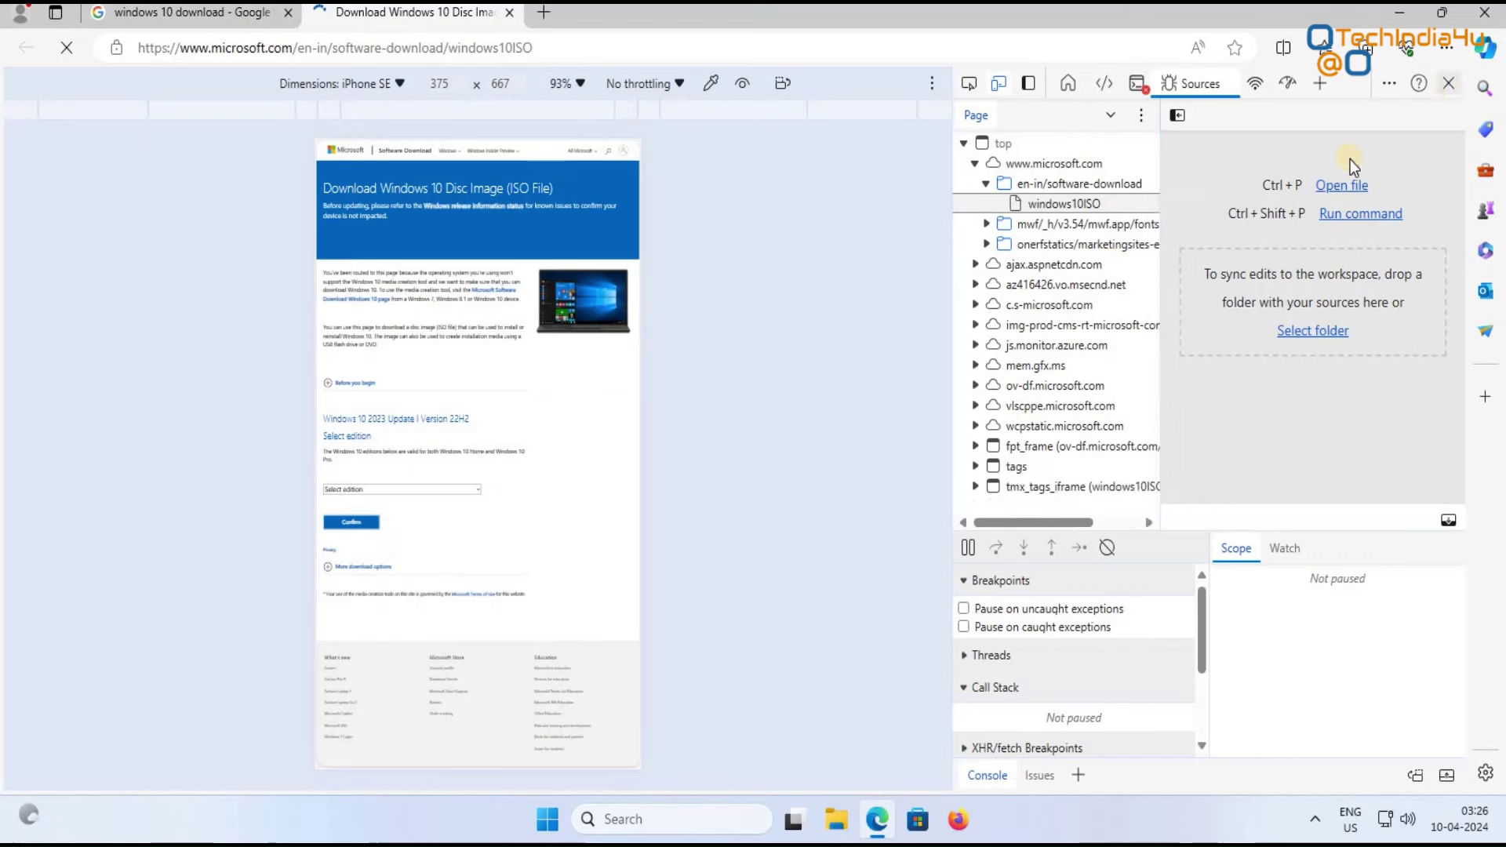
click(1449, 88)
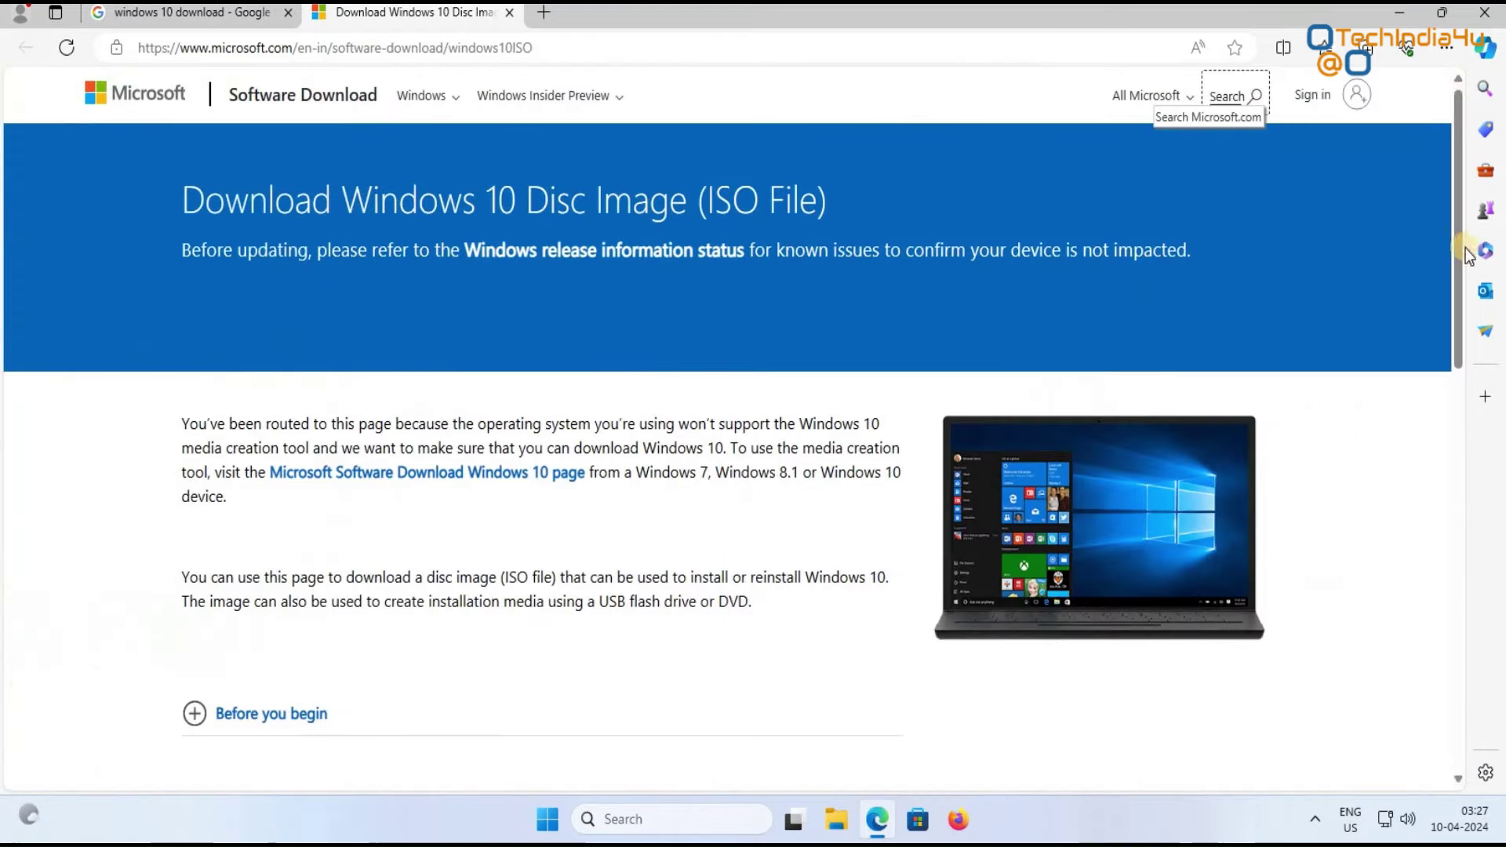
Step: Select Windows 10 (multi-edition ISO) as the edition to download and confirm it
scroll(1455, 386, down, 5)
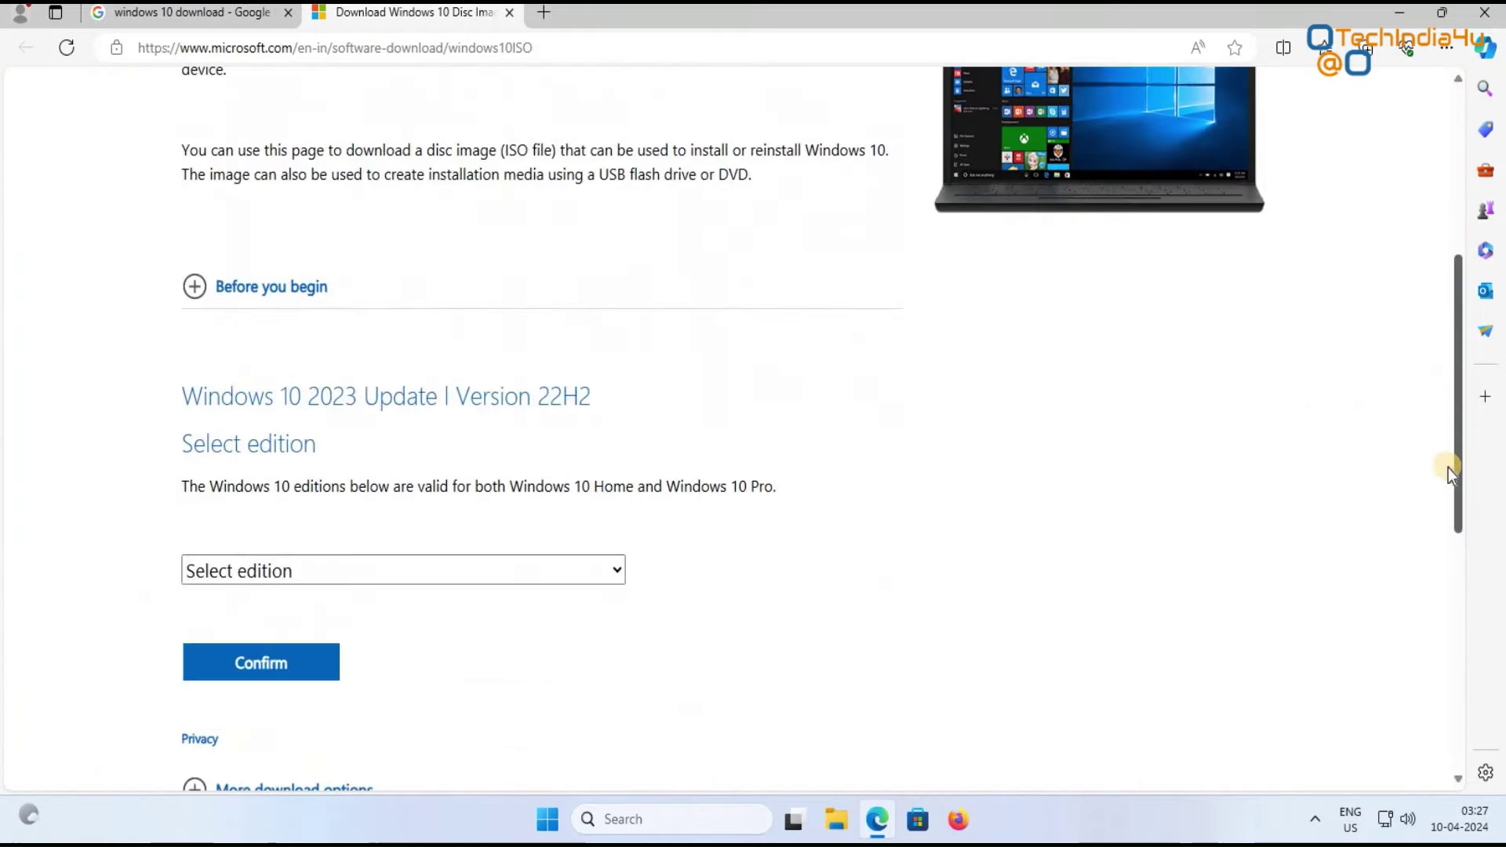
scroll(1448, 467, down, 2)
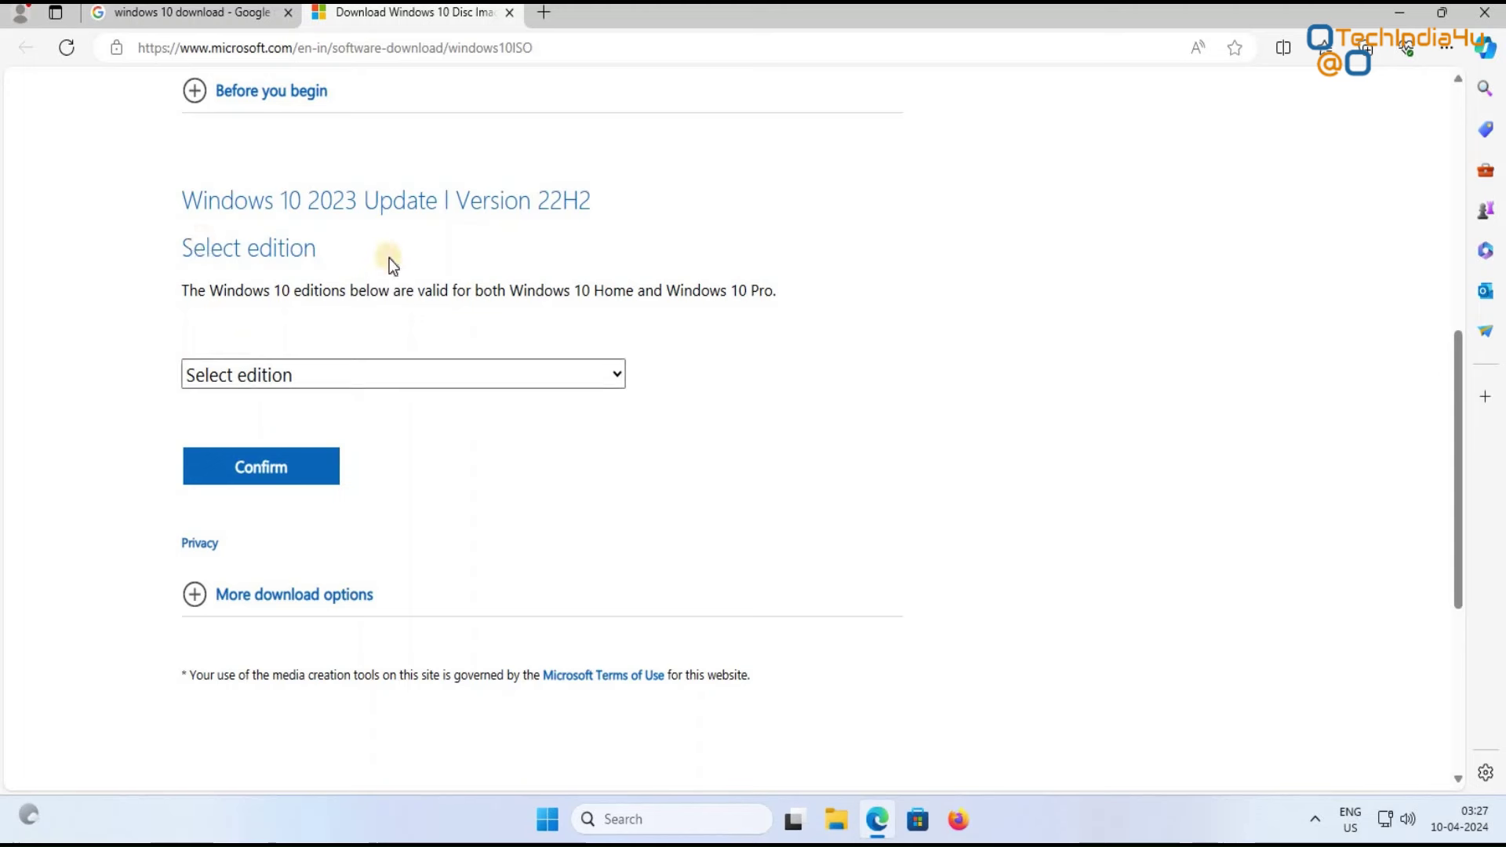
click(440, 376)
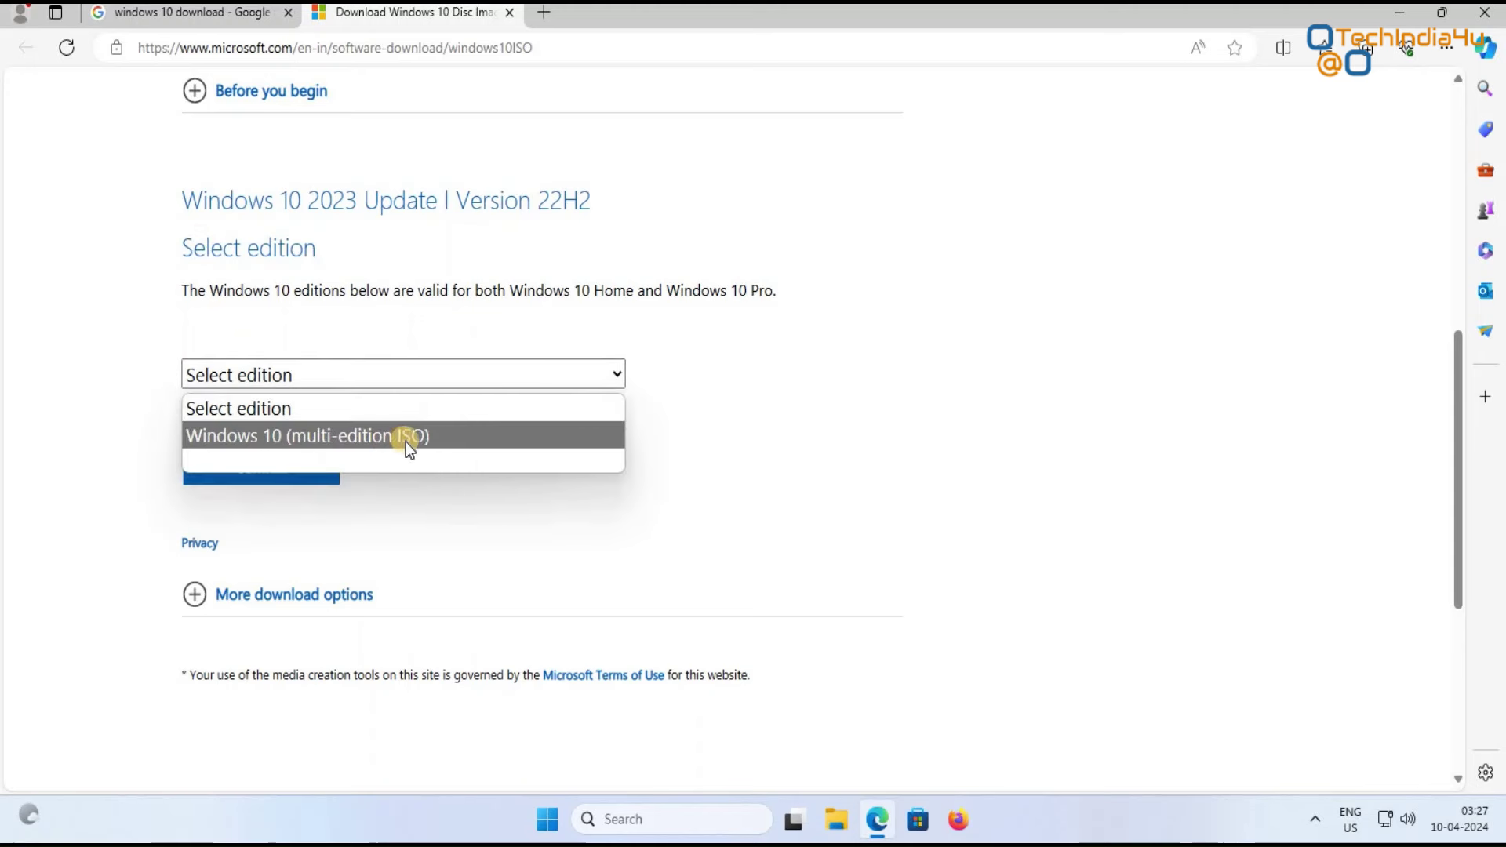
click(417, 439)
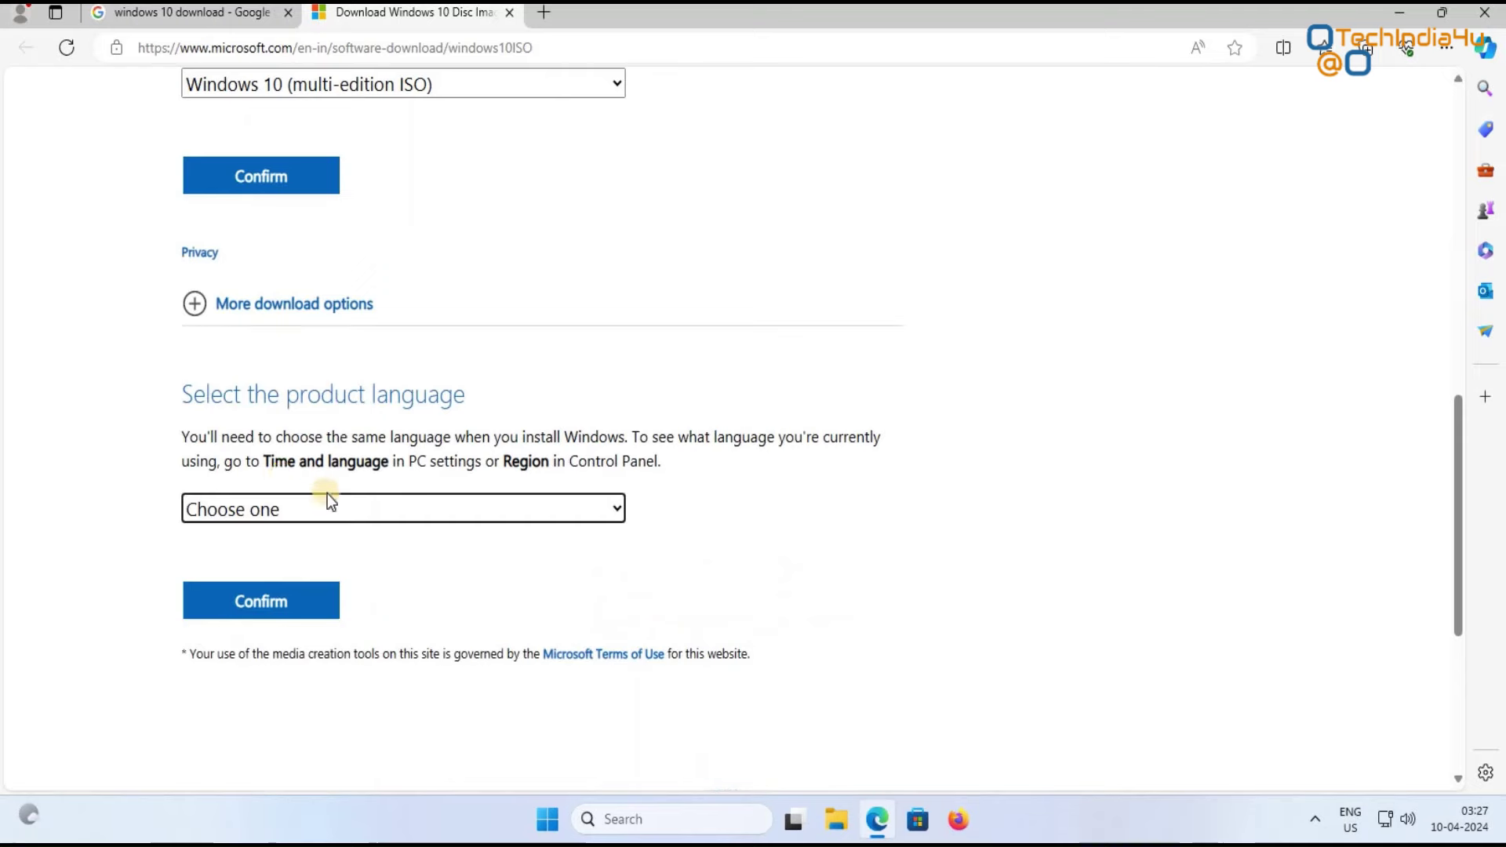
Step: Try English International as the product language, and confirm English (United States) for the Windows 10 ISO
click(421, 514)
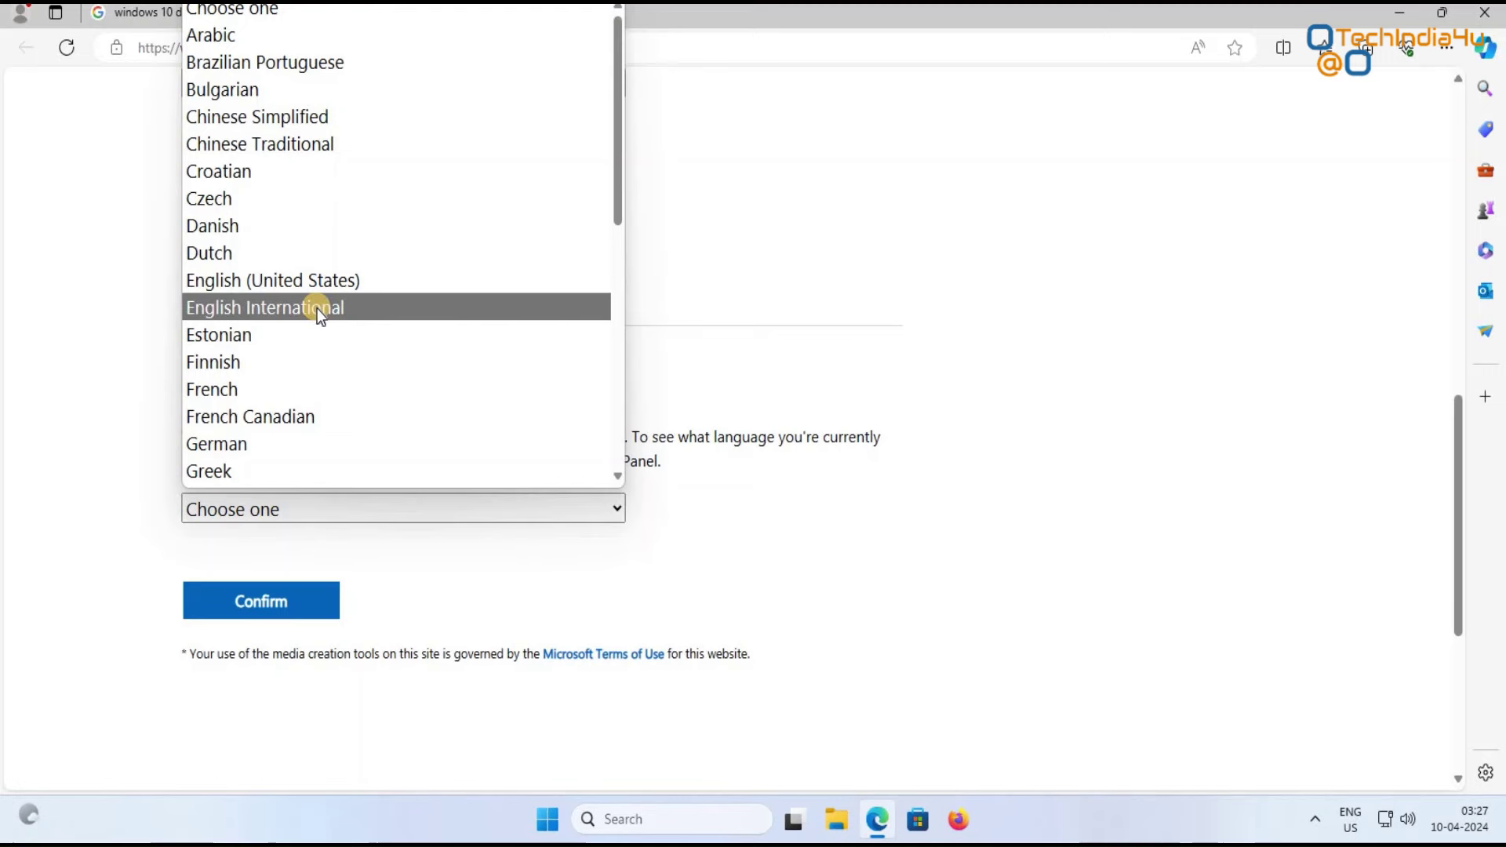
key(Up)
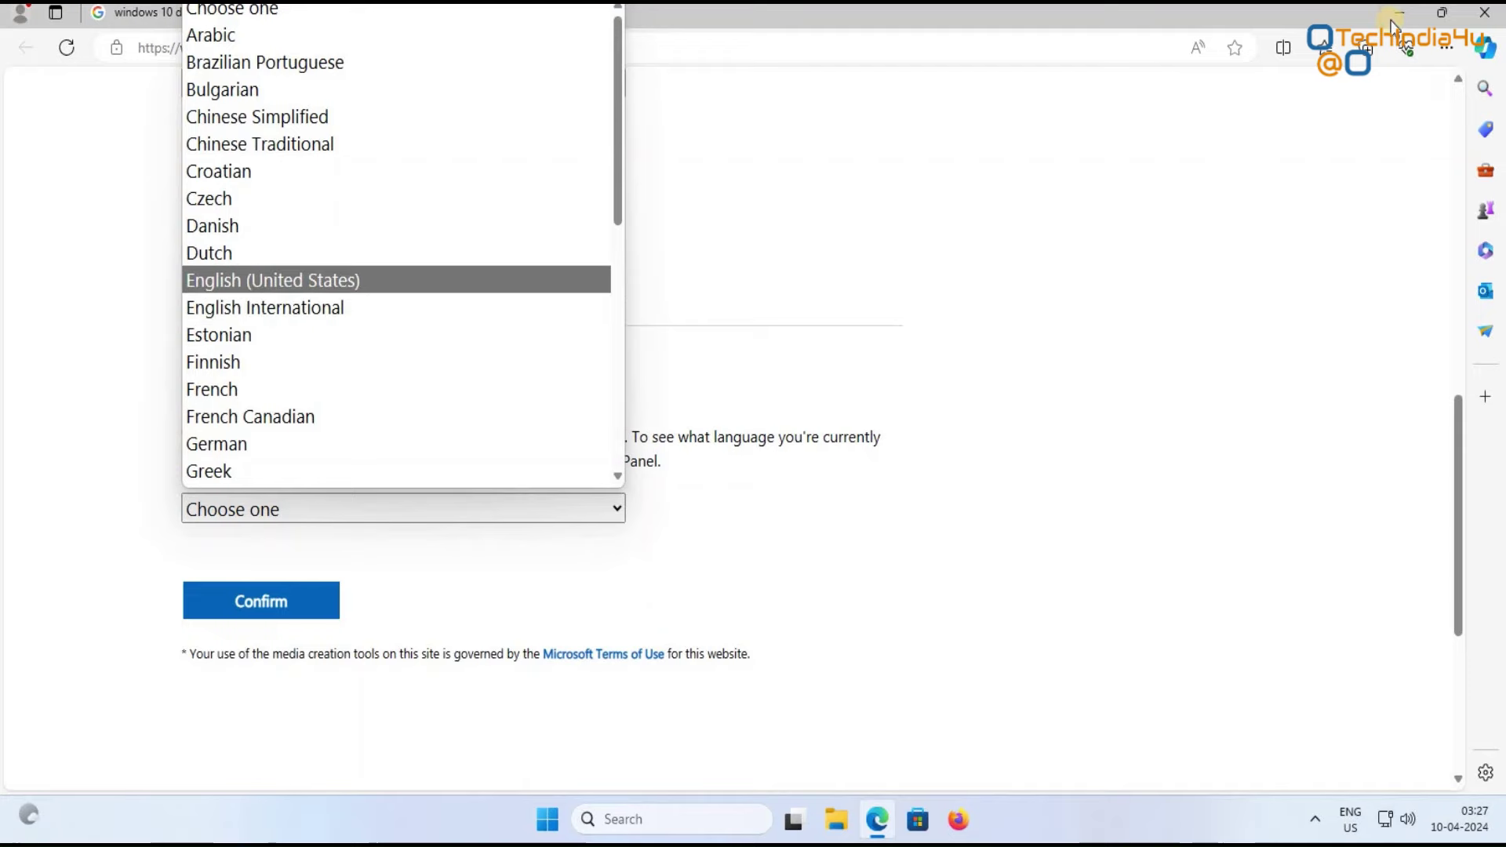
click(1396, 17)
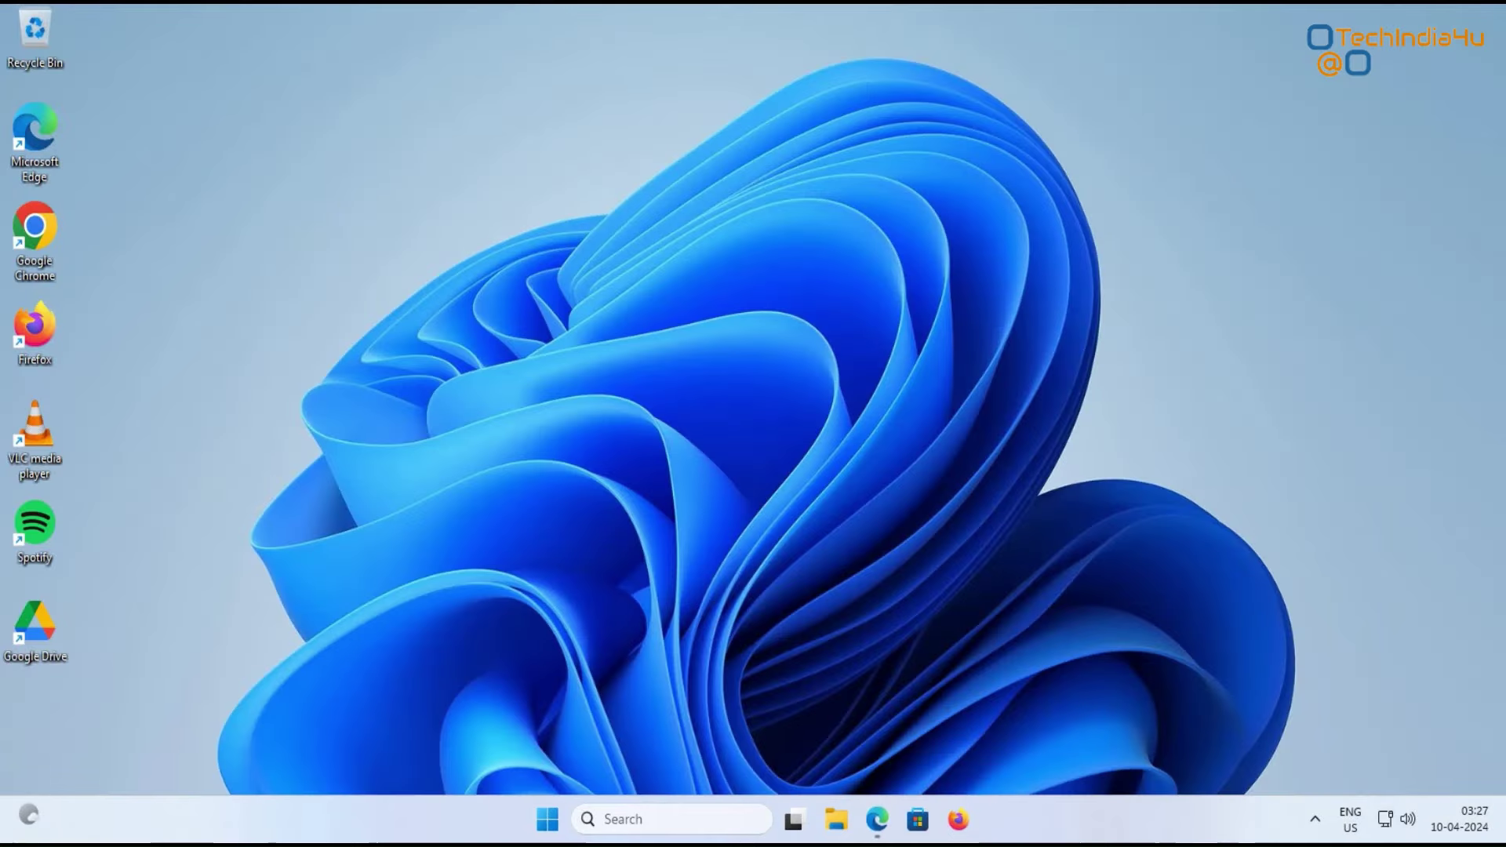
click(877, 818)
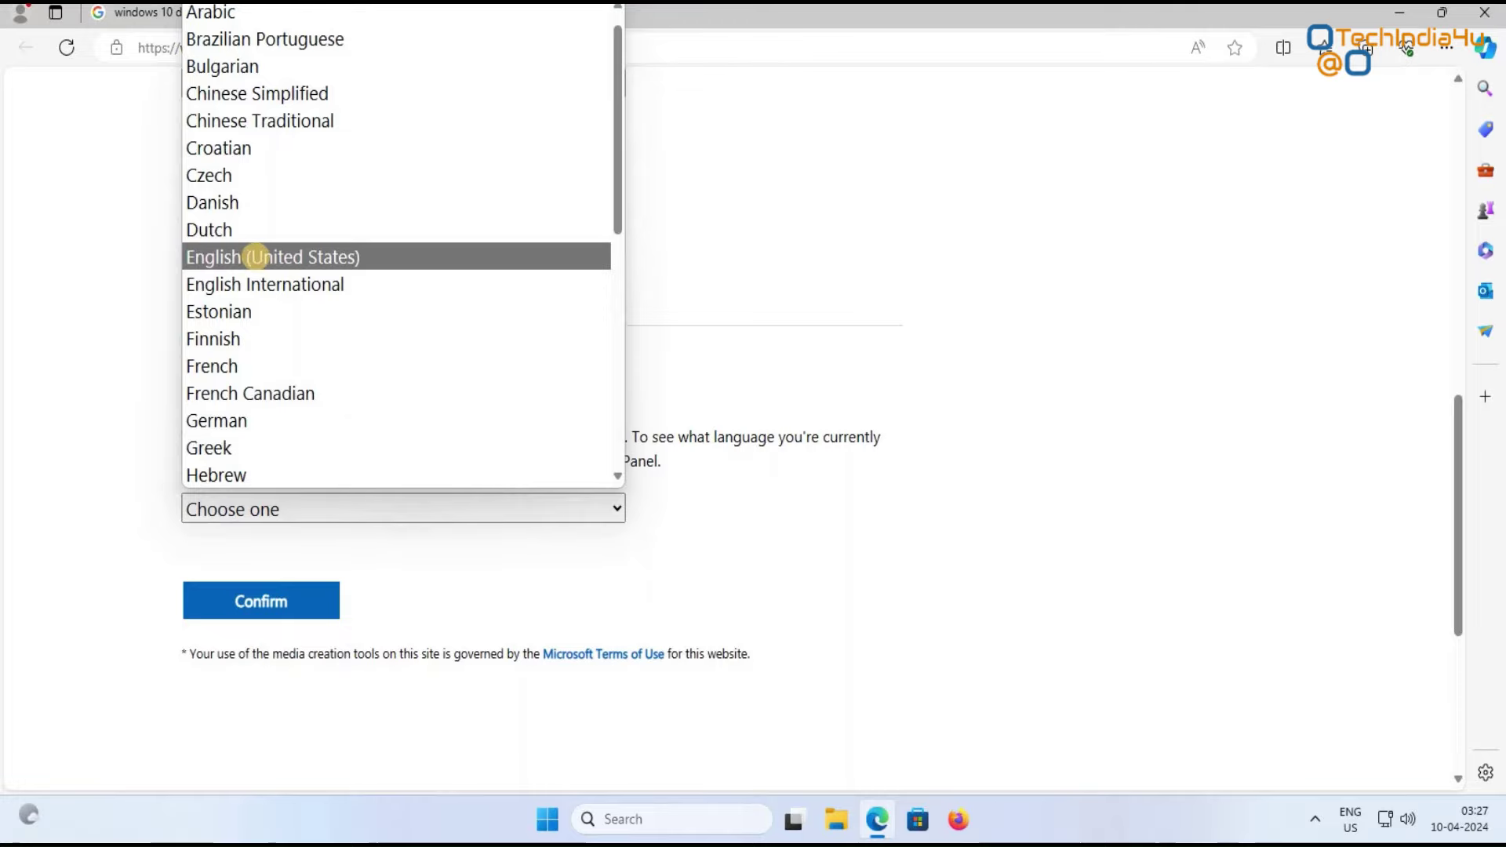
click(312, 286)
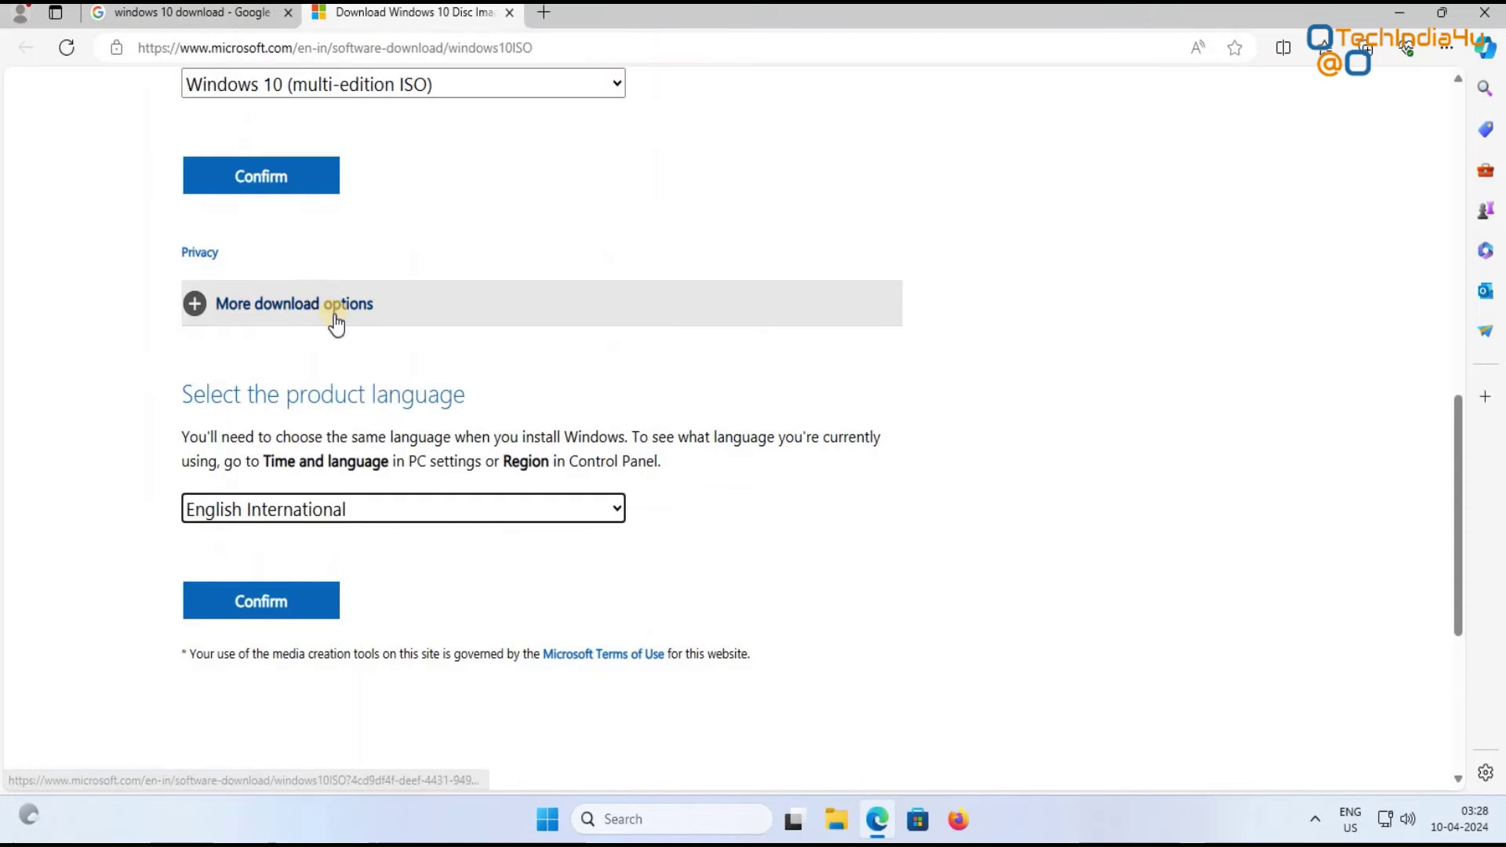
click(282, 604)
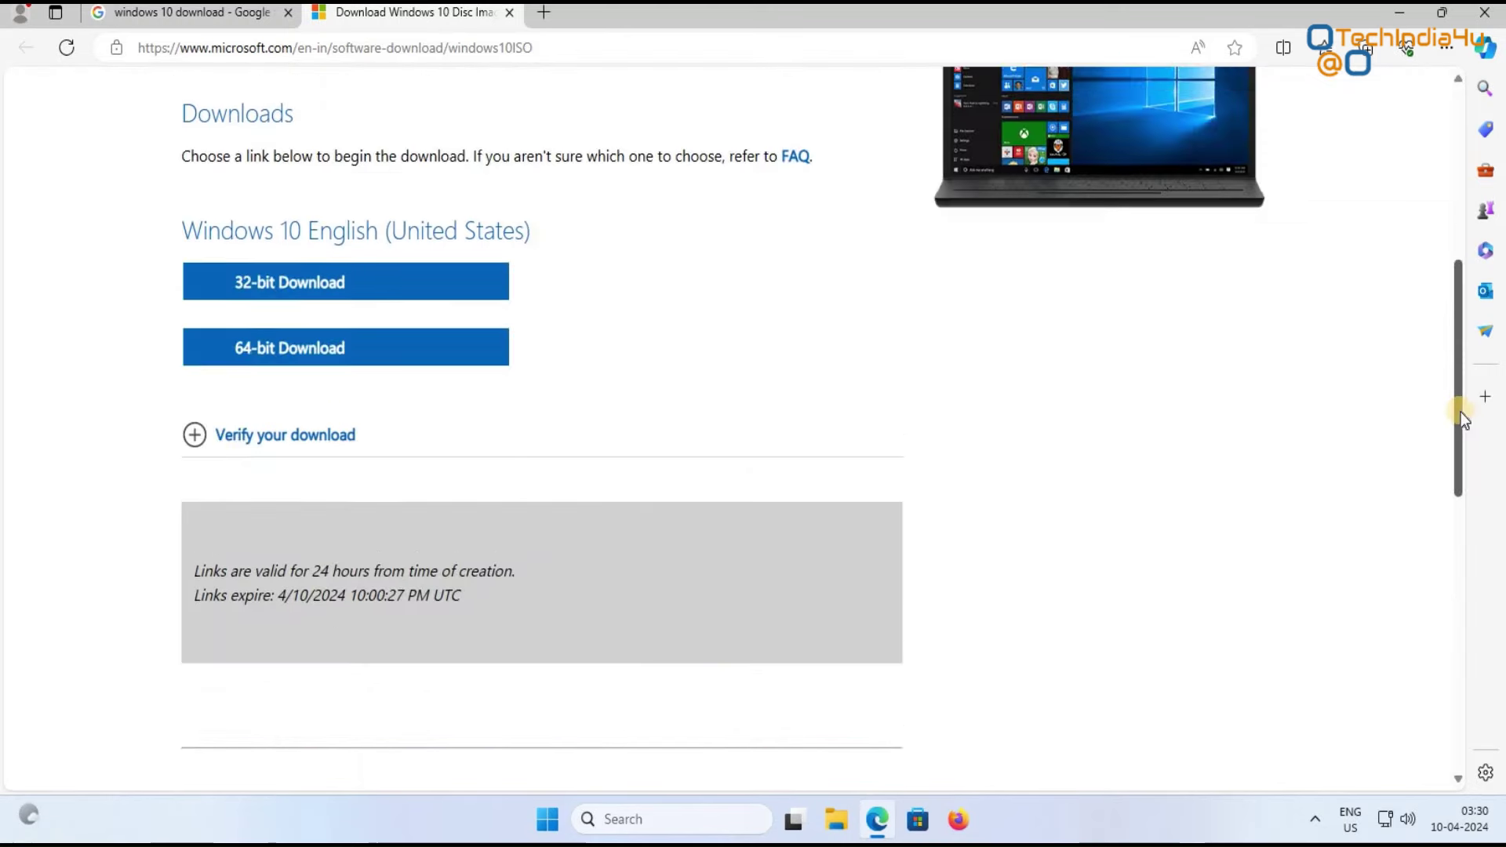
Step: Start the 64-bit download of the Windows 10 English (United States) ISO and cancel it while it is running
drag(1460, 411, 1457, 359)
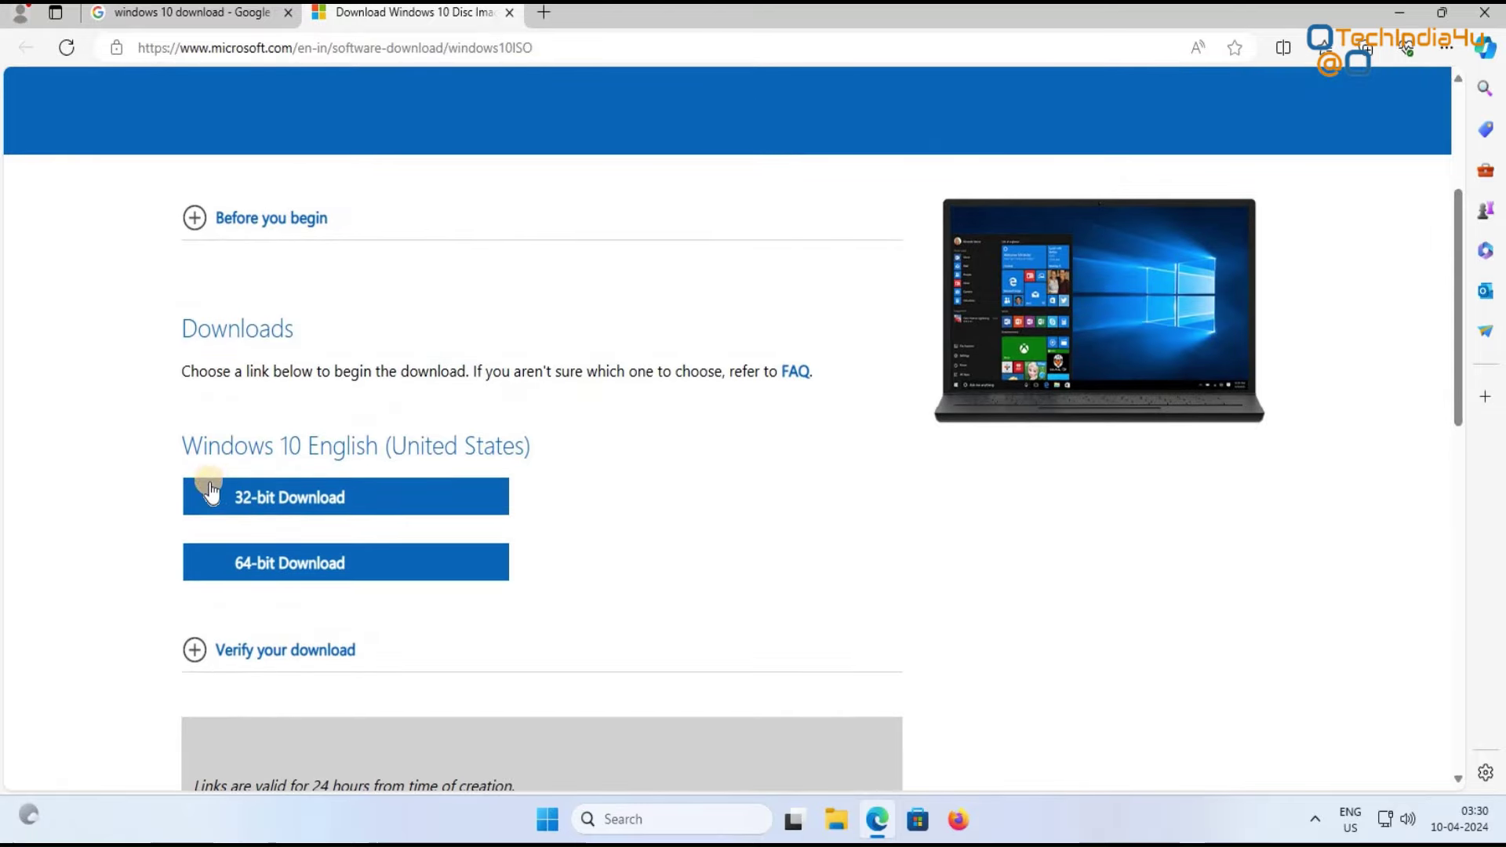
click(269, 502)
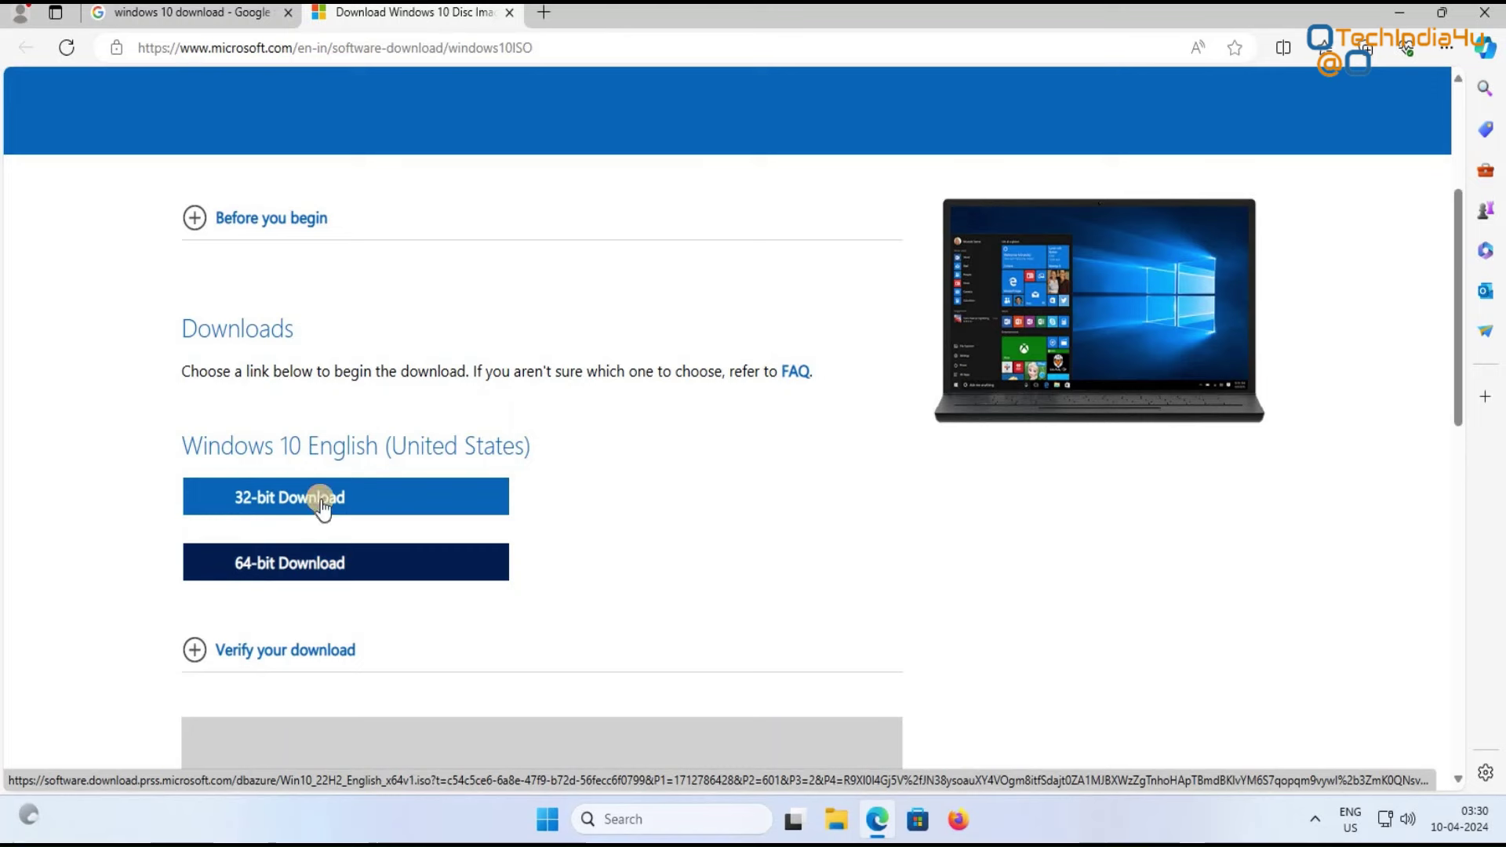
click(455, 576)
click(454, 569)
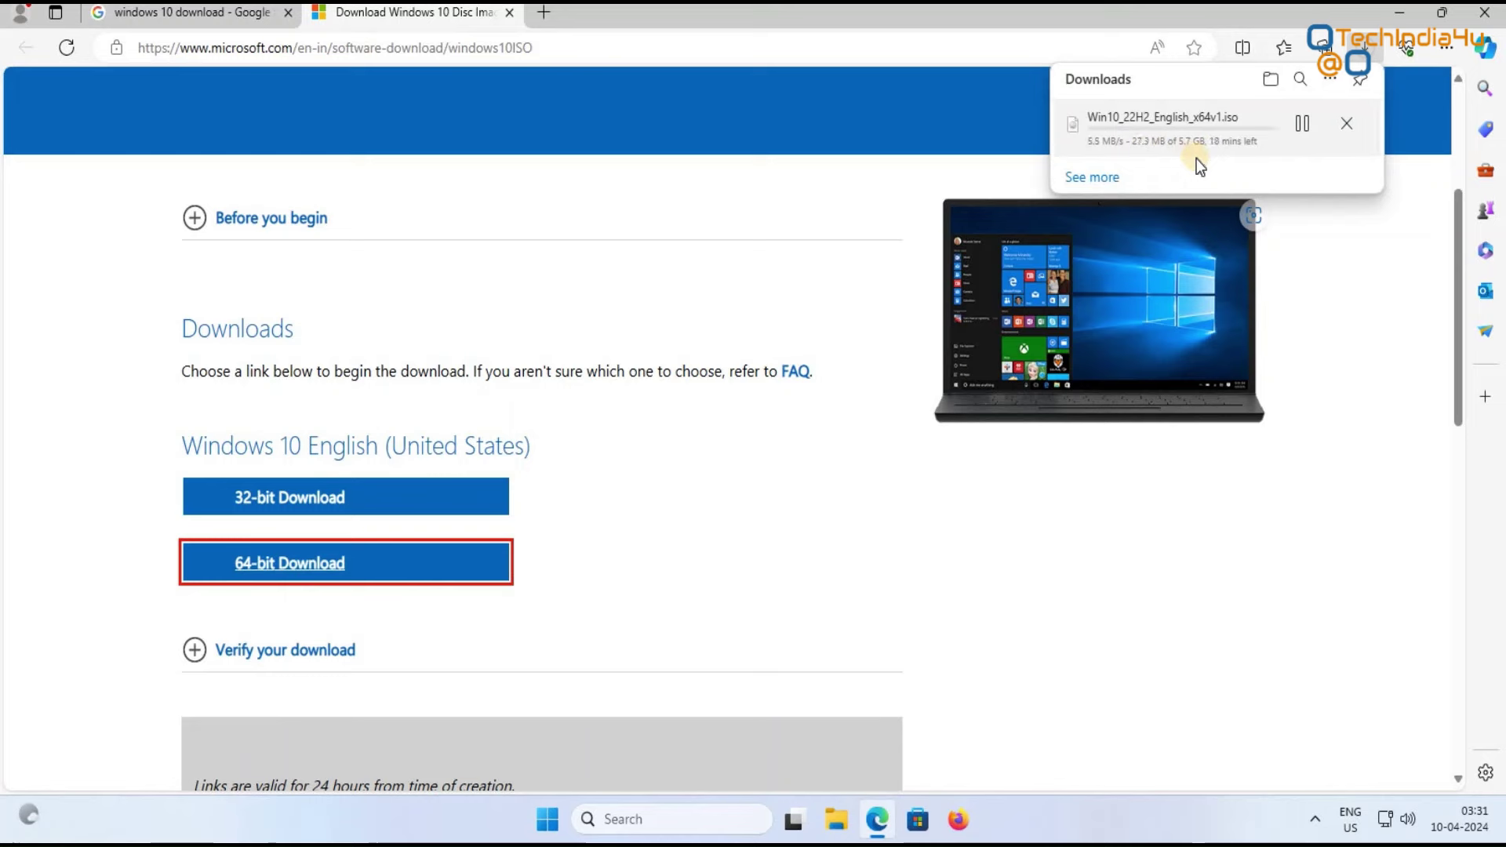
mouse_move(1195, 160)
click(1346, 128)
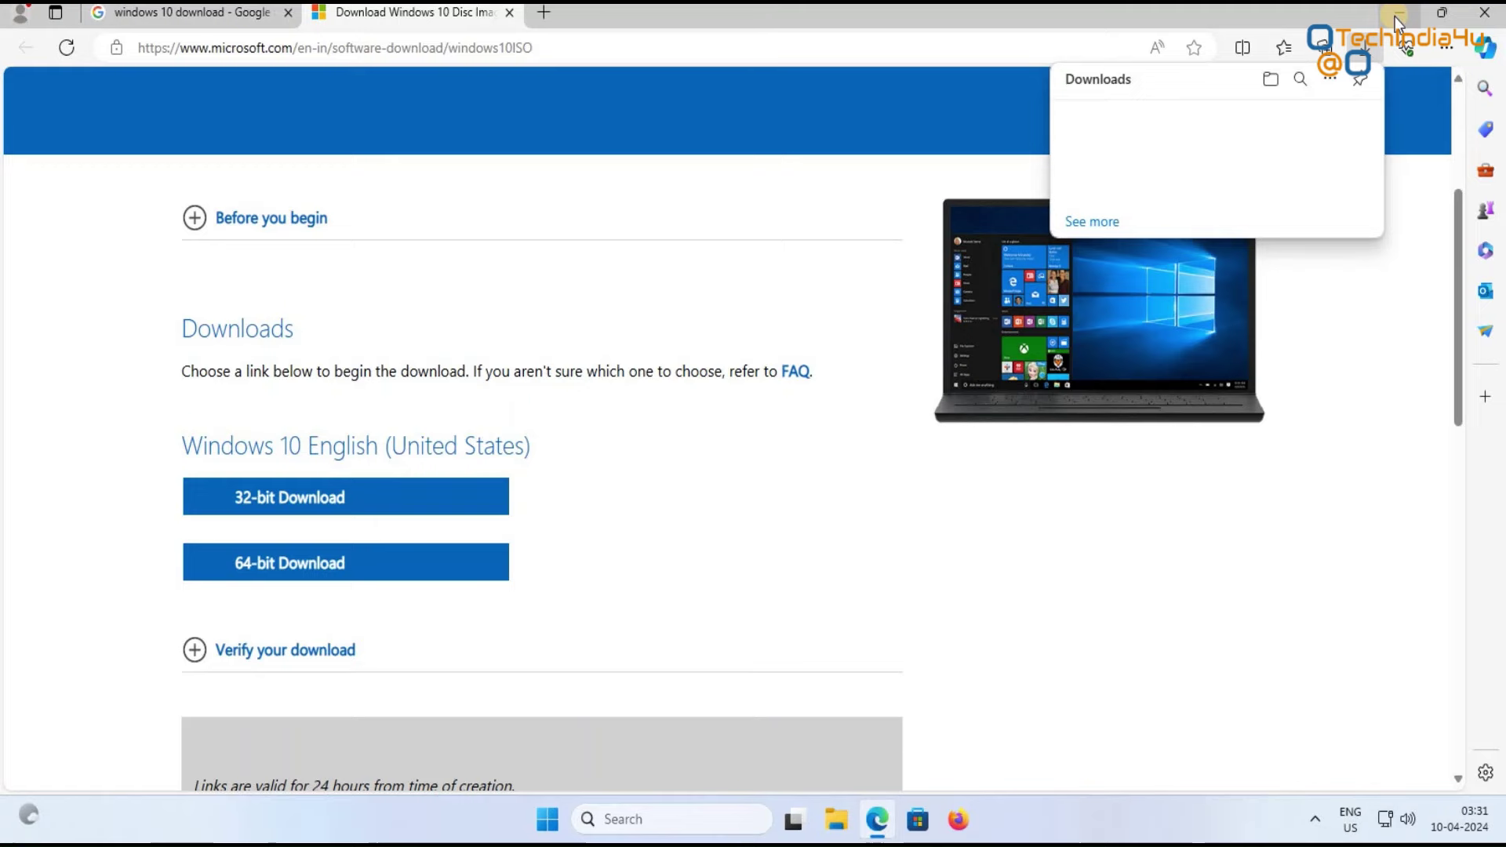
Step: Switch to File Explorer and look at the Win10_22H2_English_x64v1 disc image in the Documents folder
click(1394, 16)
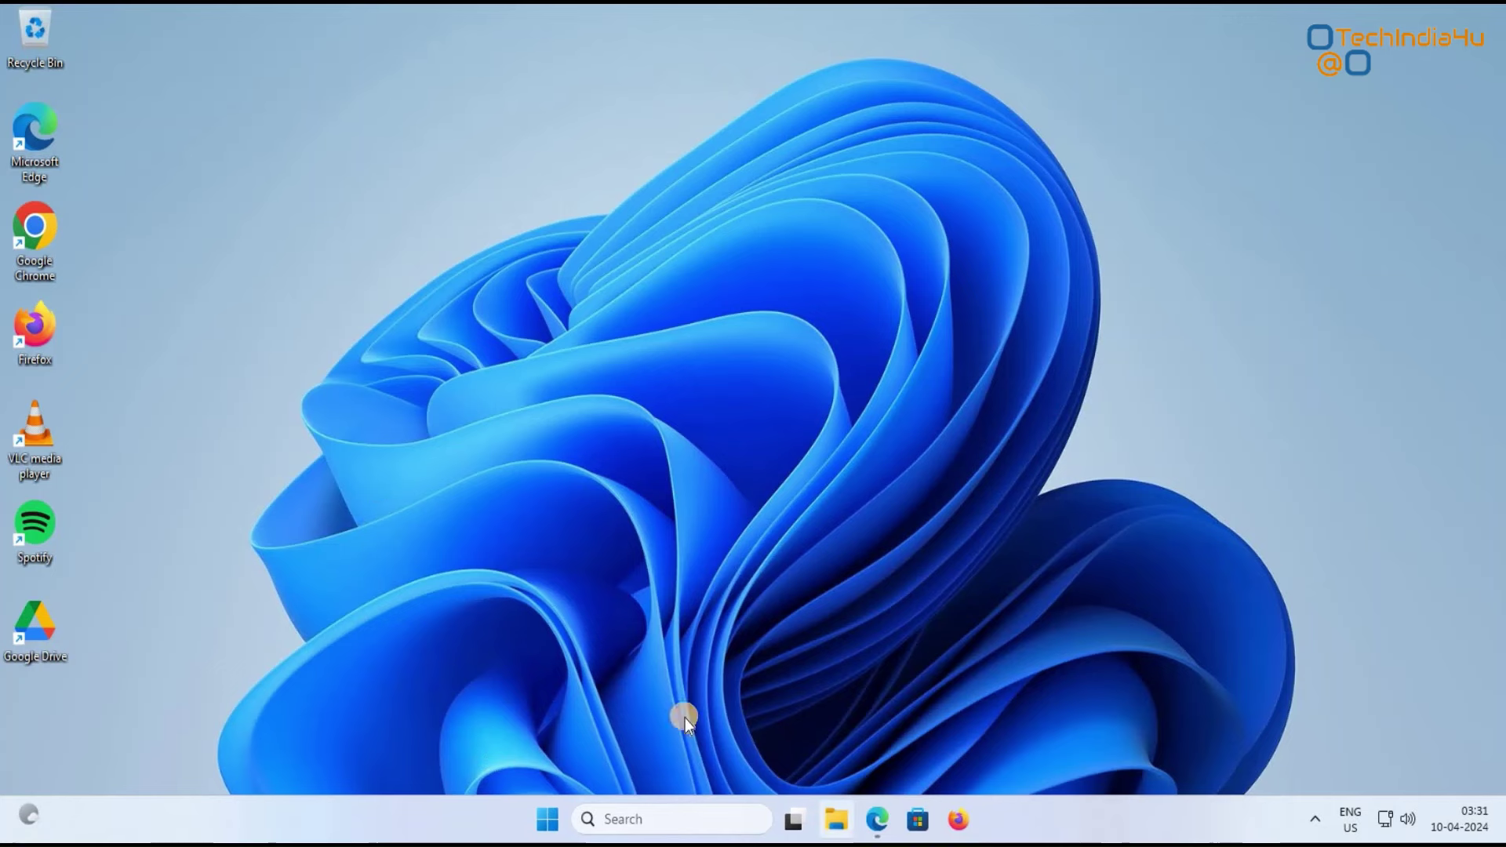
key(super+e)
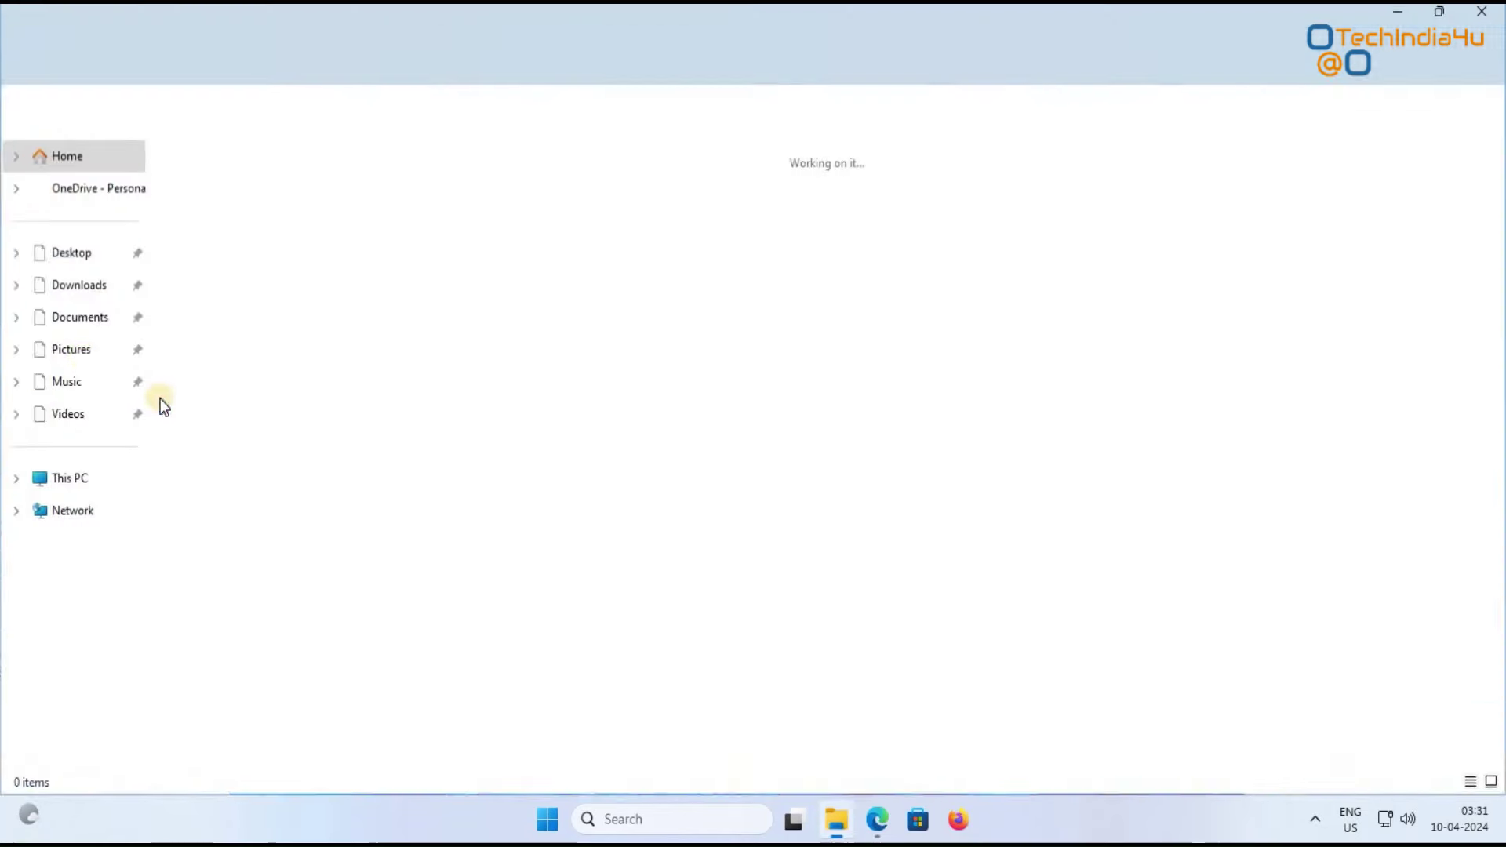
click(79, 316)
click(215, 239)
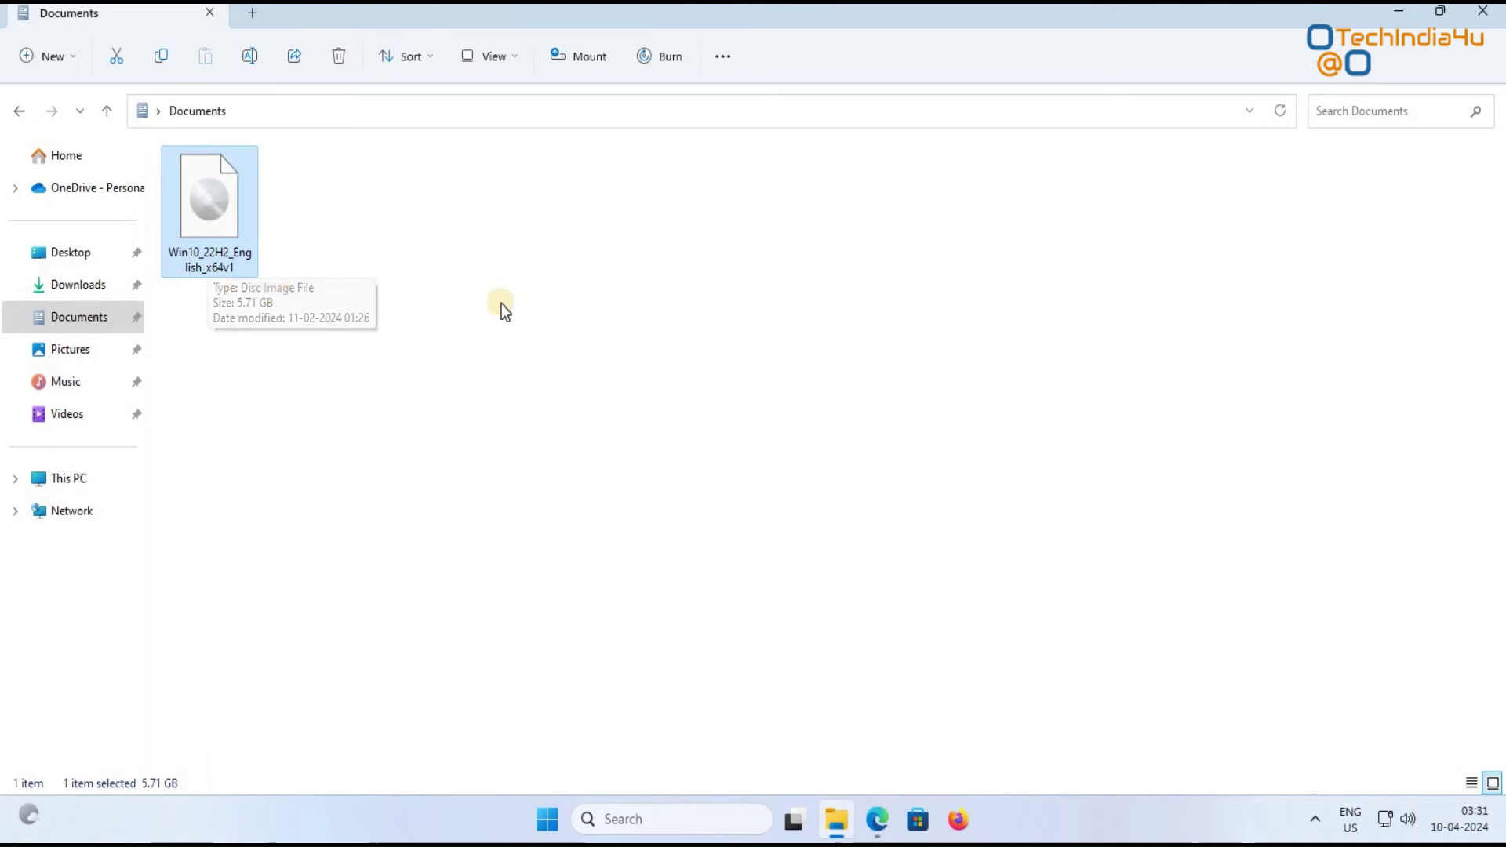
click(1401, 16)
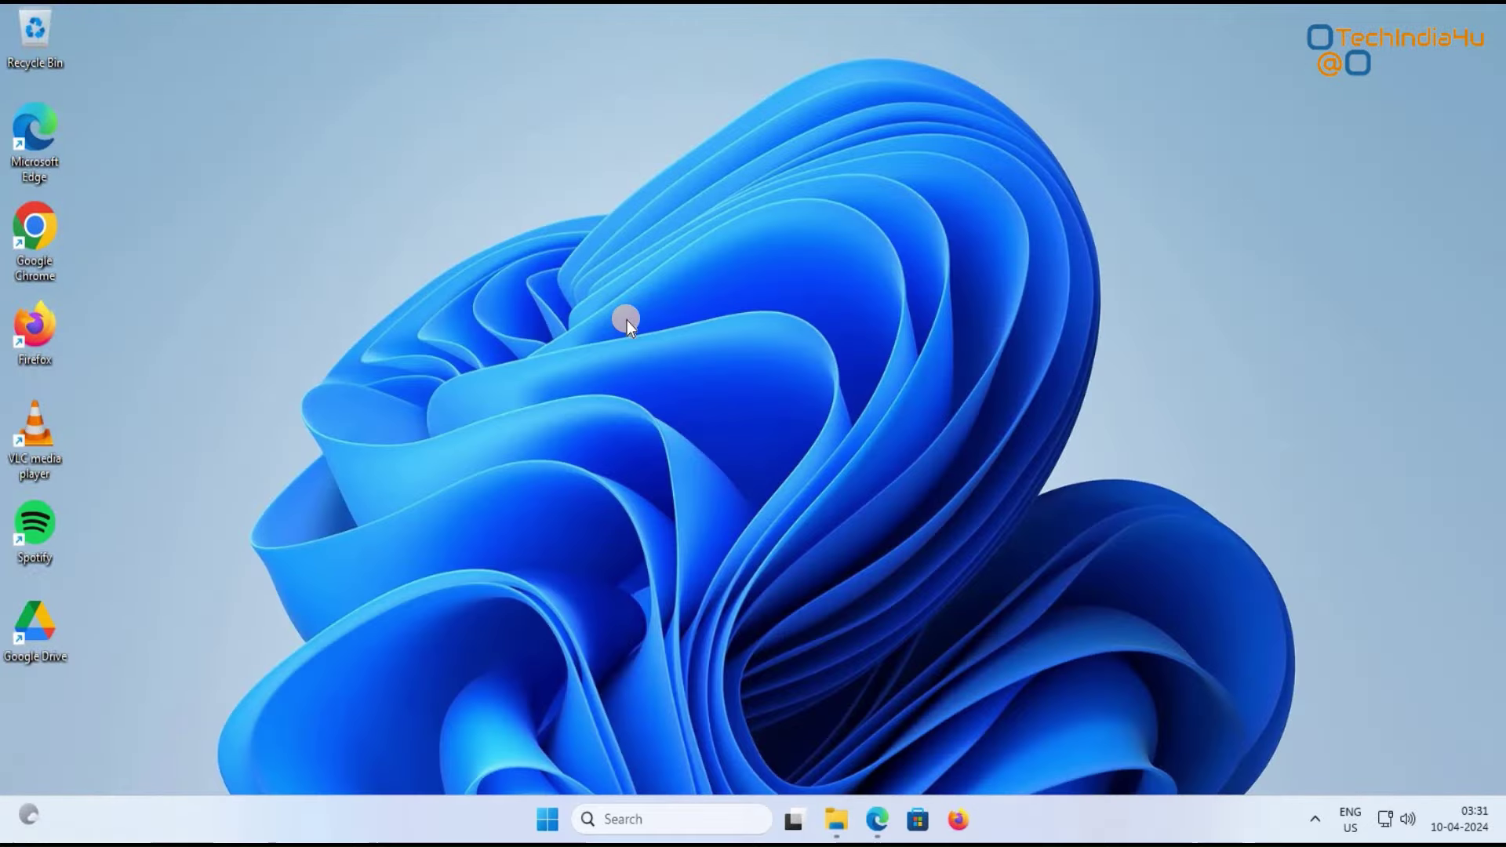
Step: Open This PC in a new File Explorer window and examine the space on the C: and E: drives
key(super+e)
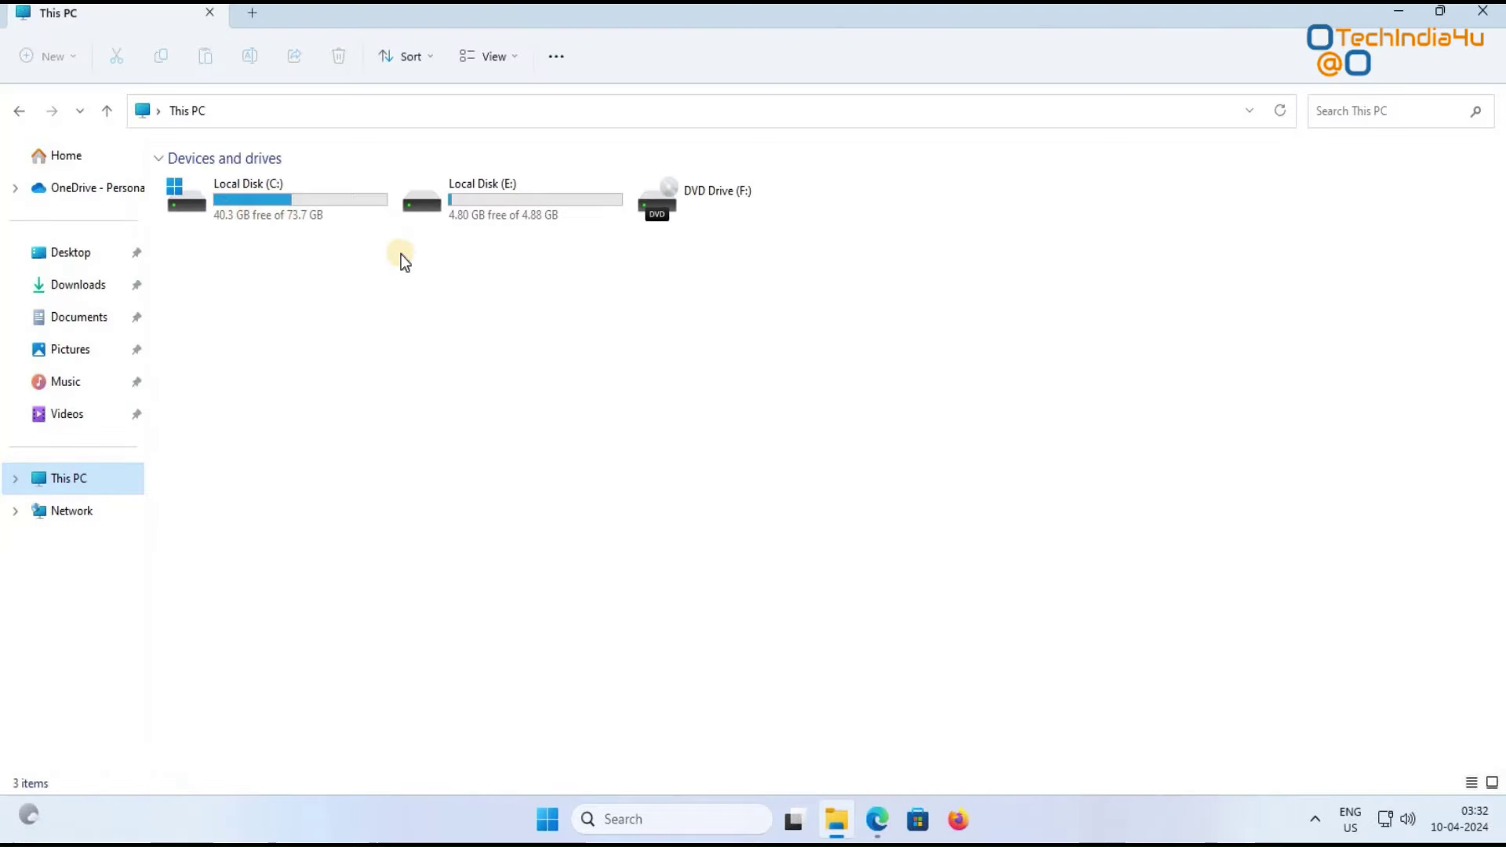
click(223, 209)
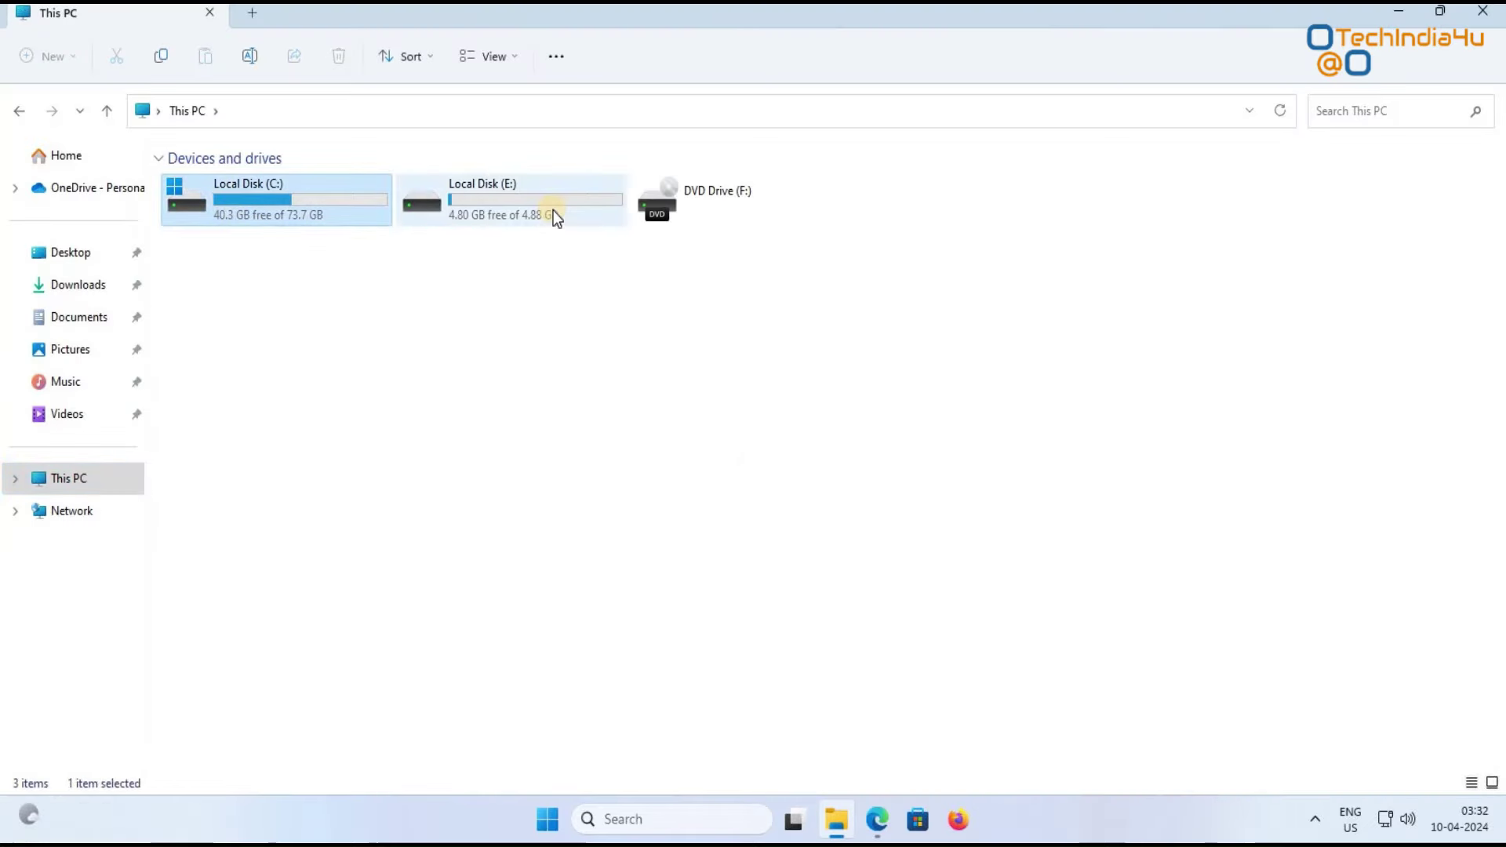
click(553, 210)
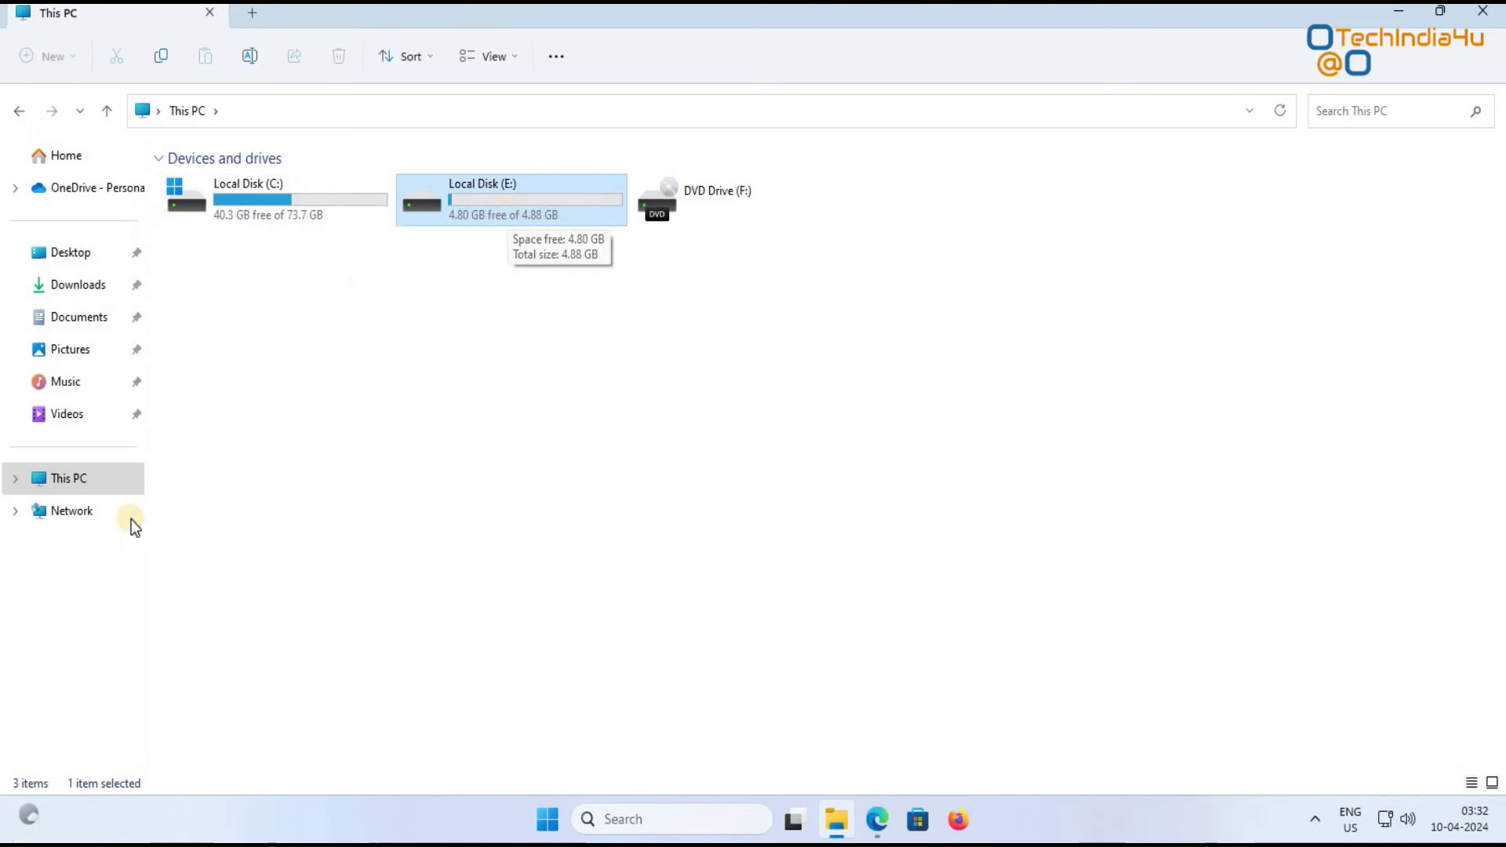
Step: Rename the C: drive as Windows and grant administrator permission for the change
click(276, 210)
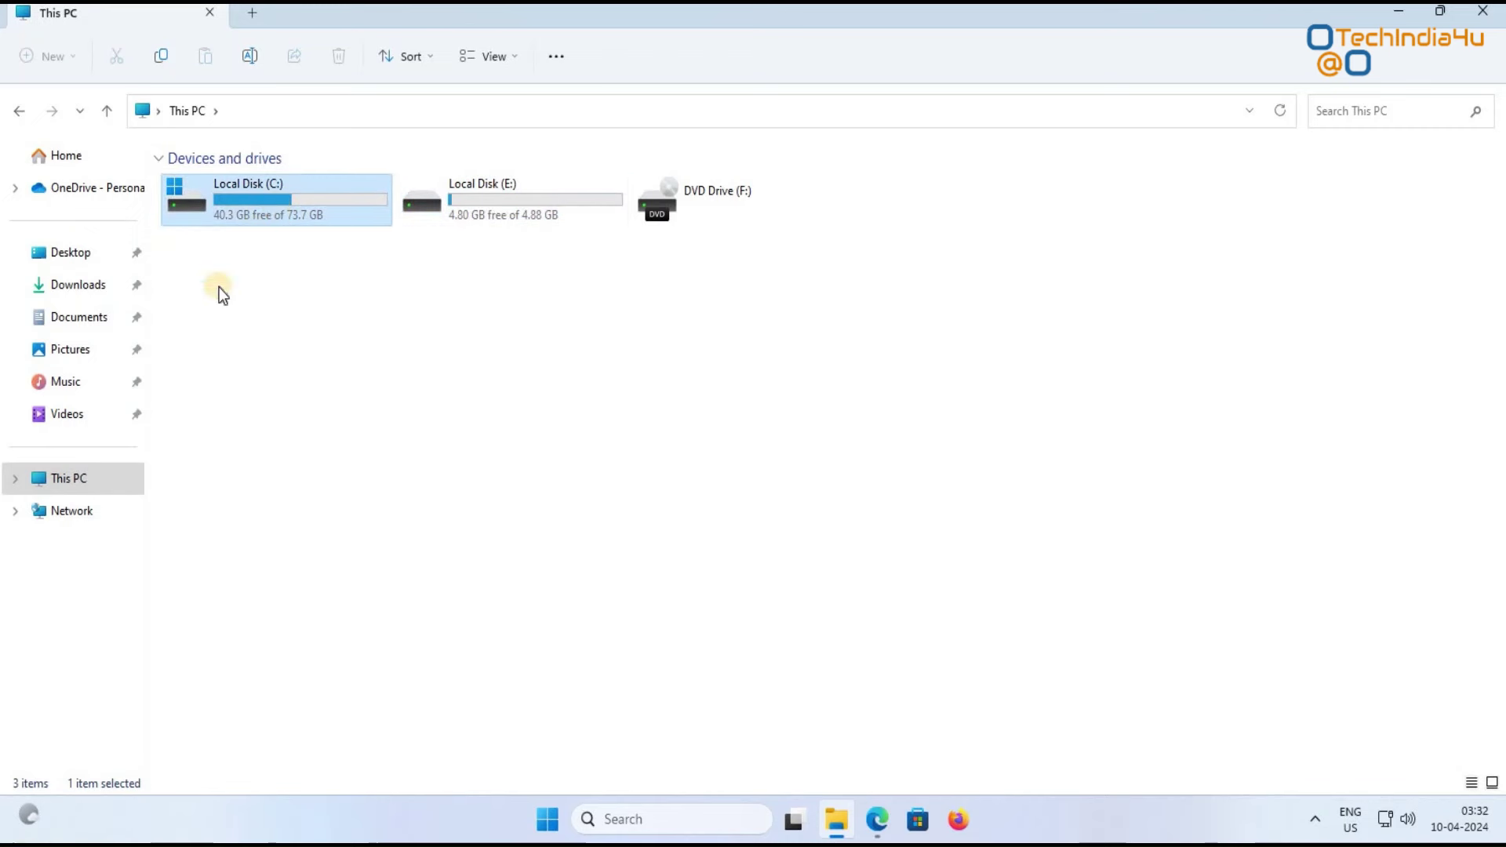
right_click(280, 210)
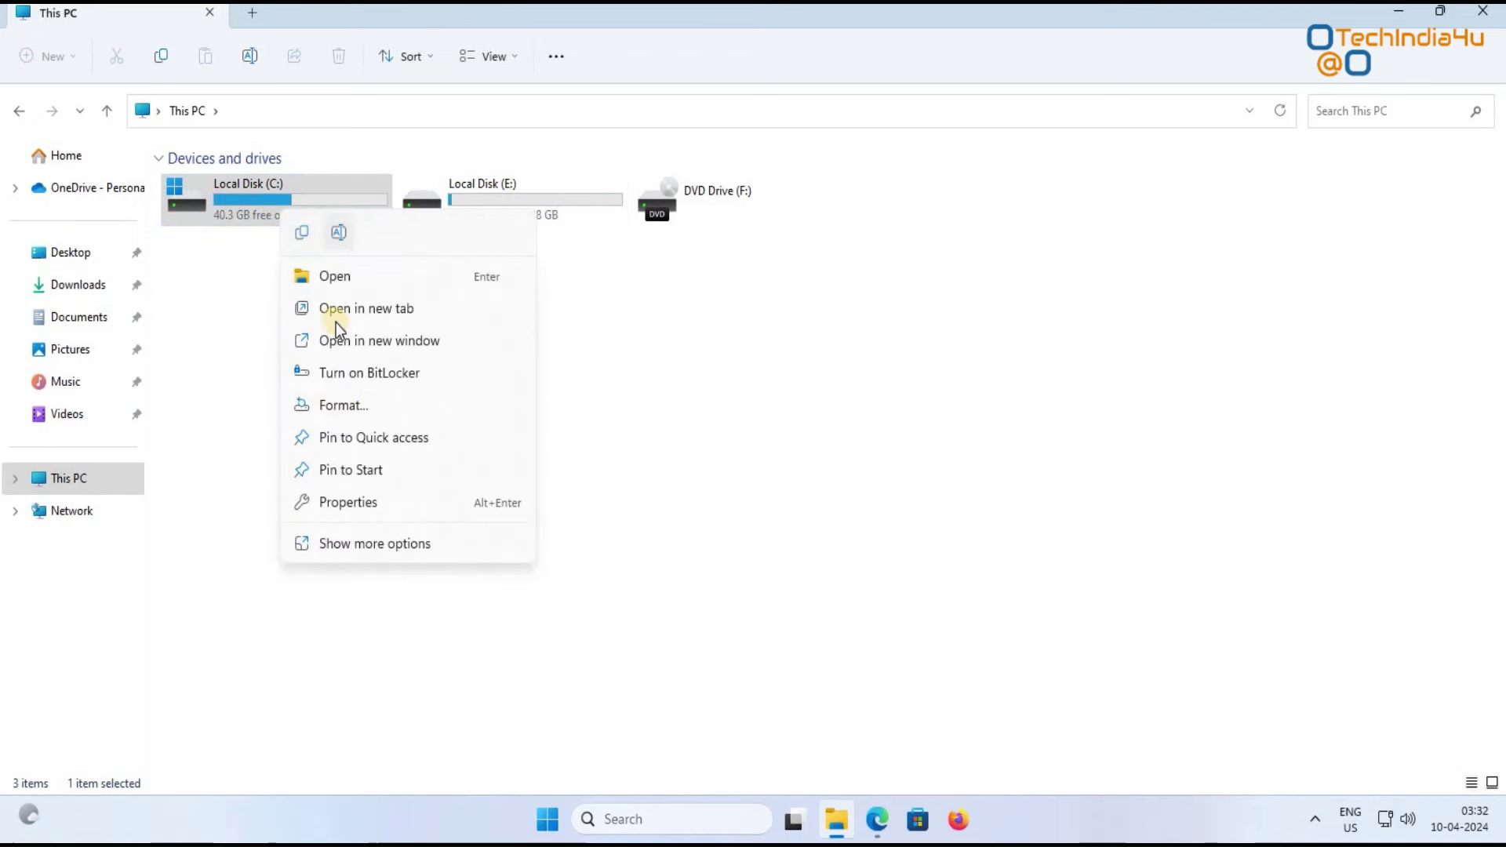
click(338, 238)
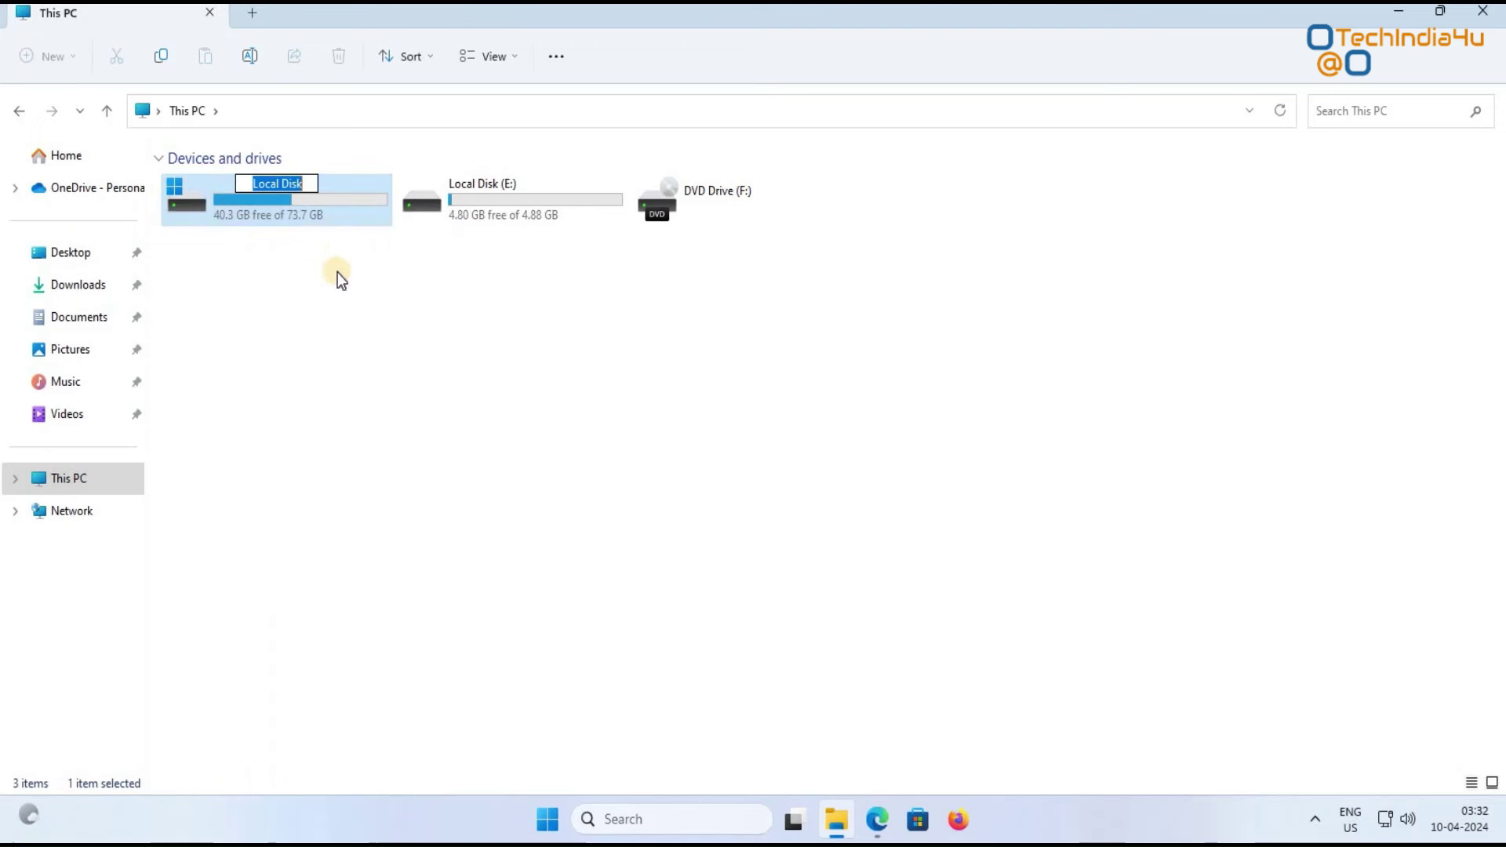
text(W)
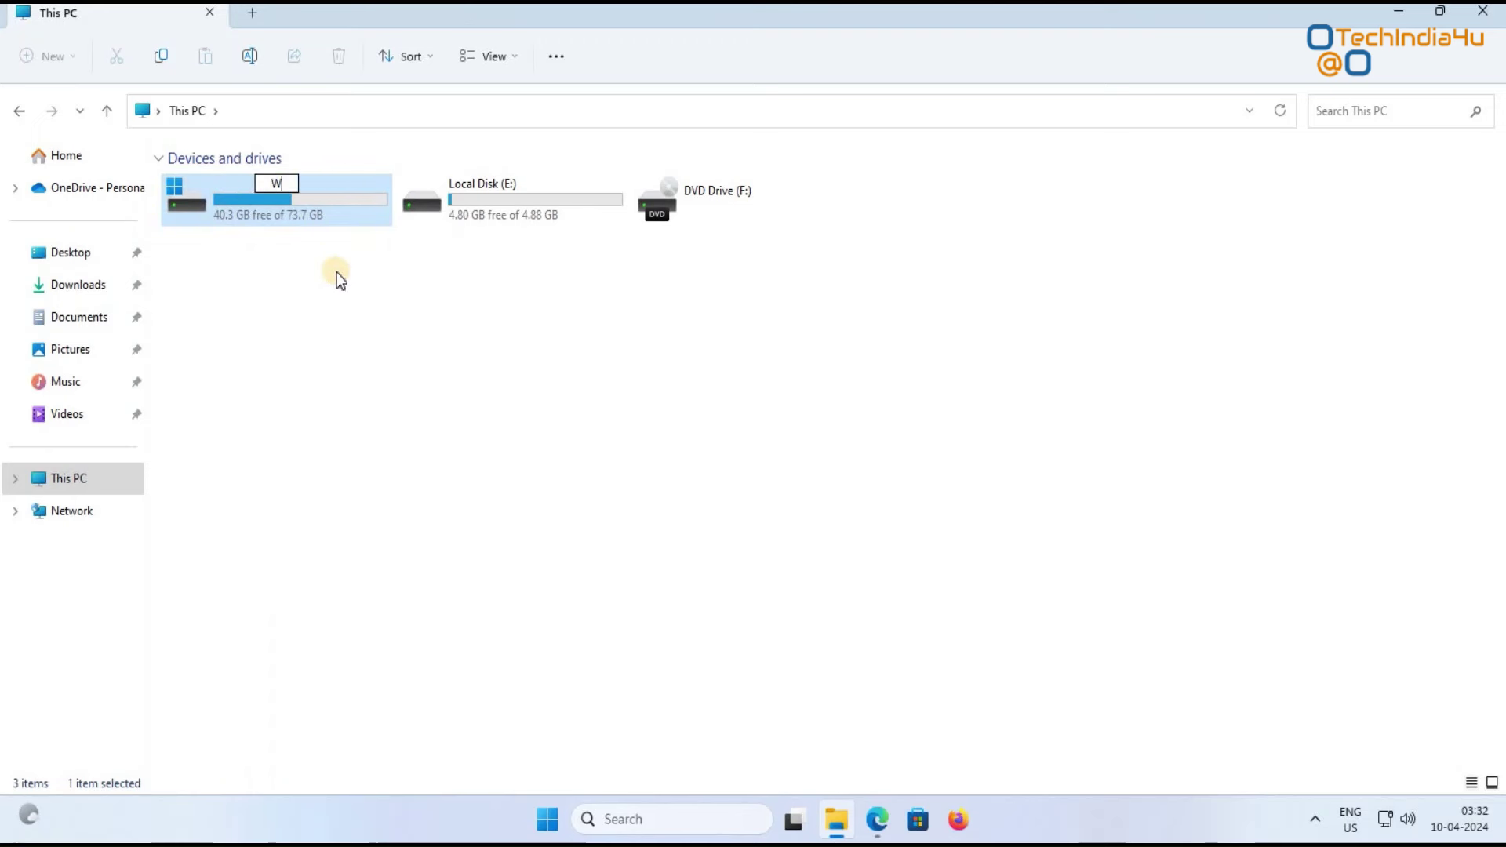
text(indows)
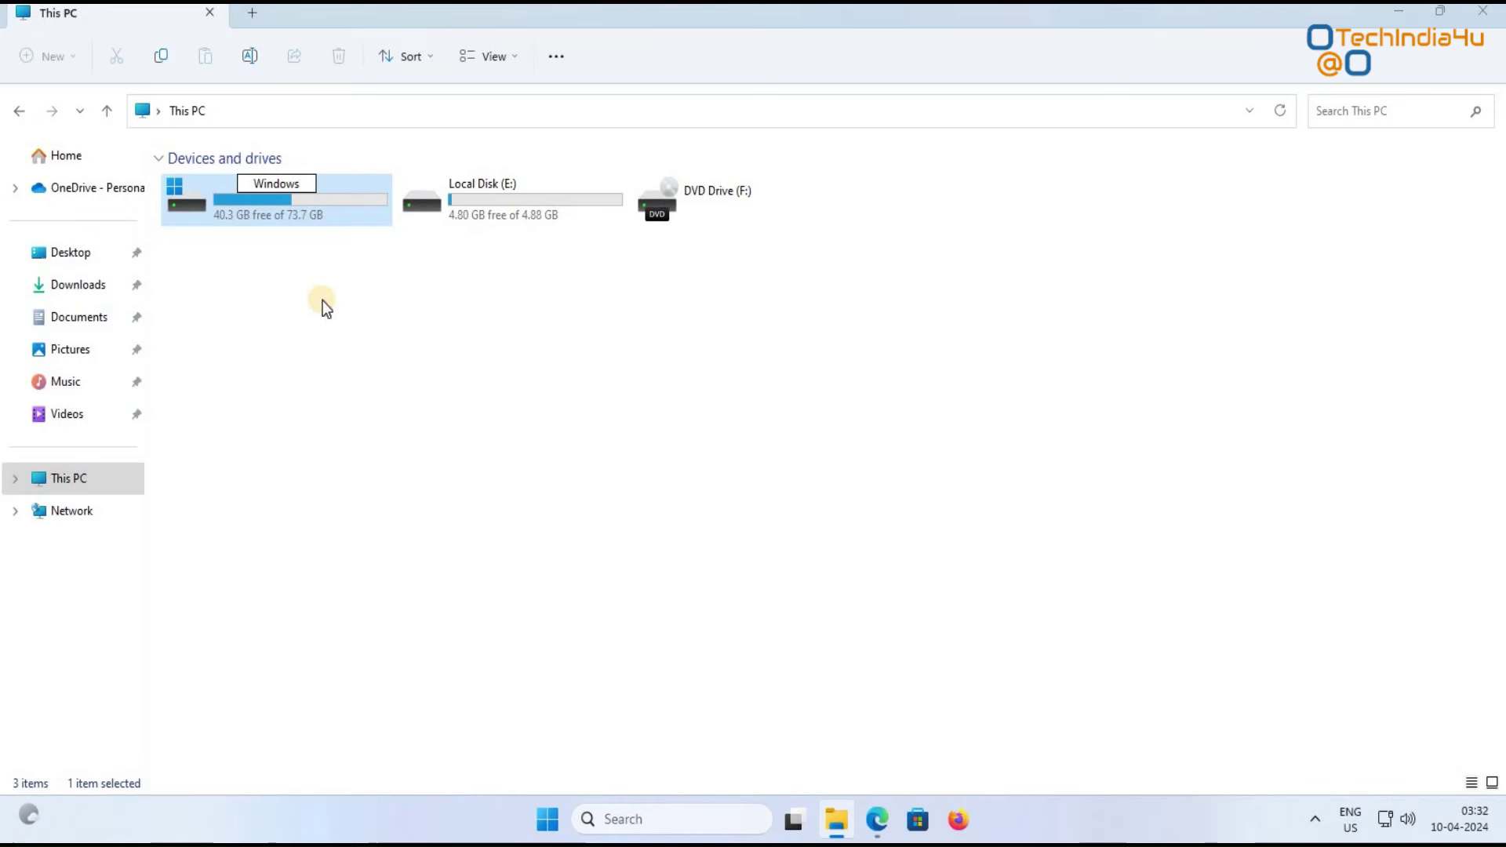
click(322, 299)
click(771, 433)
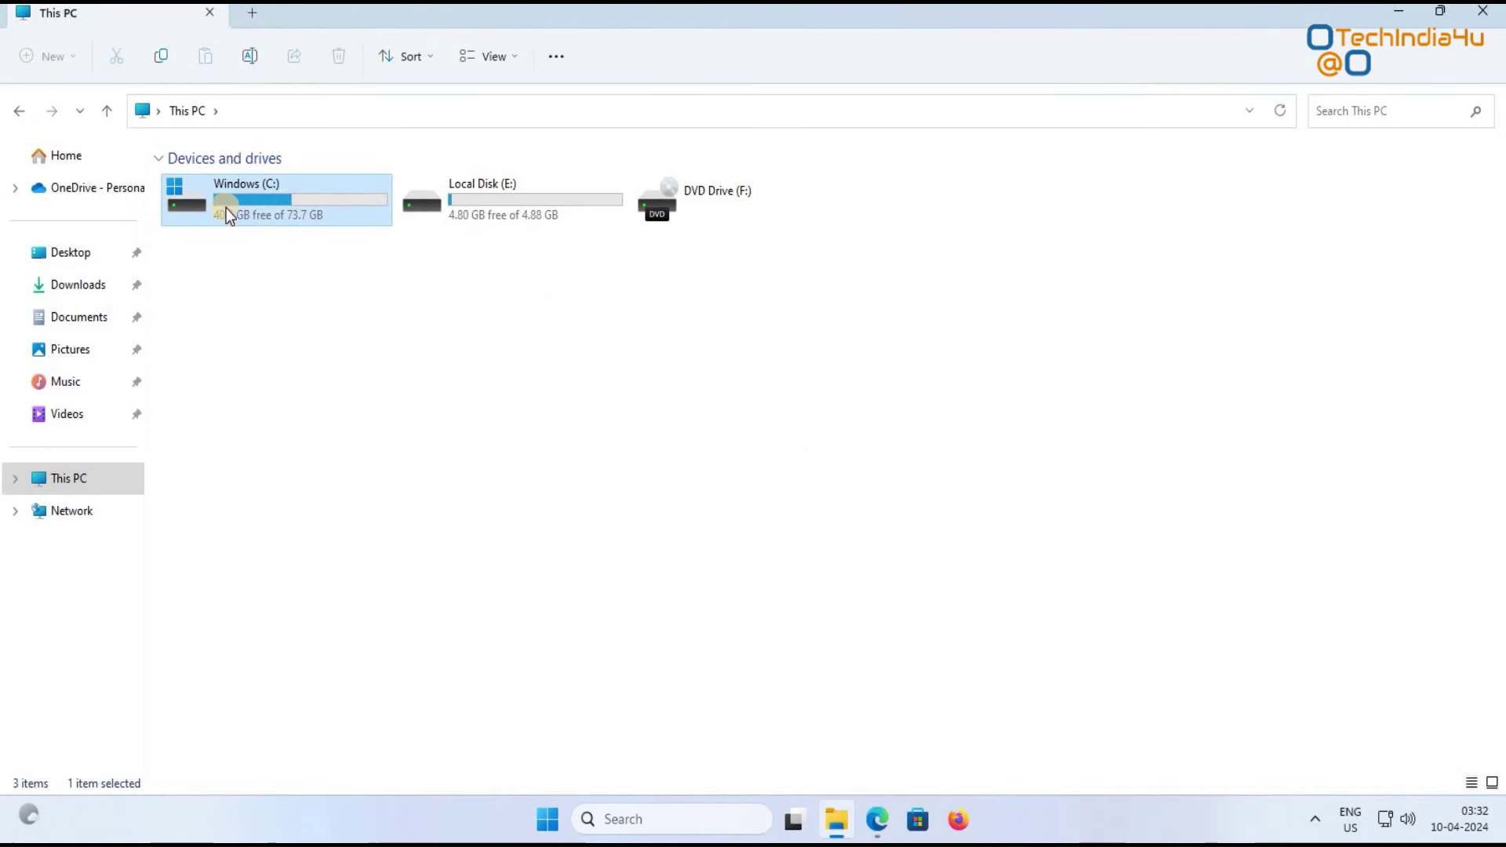
click(229, 230)
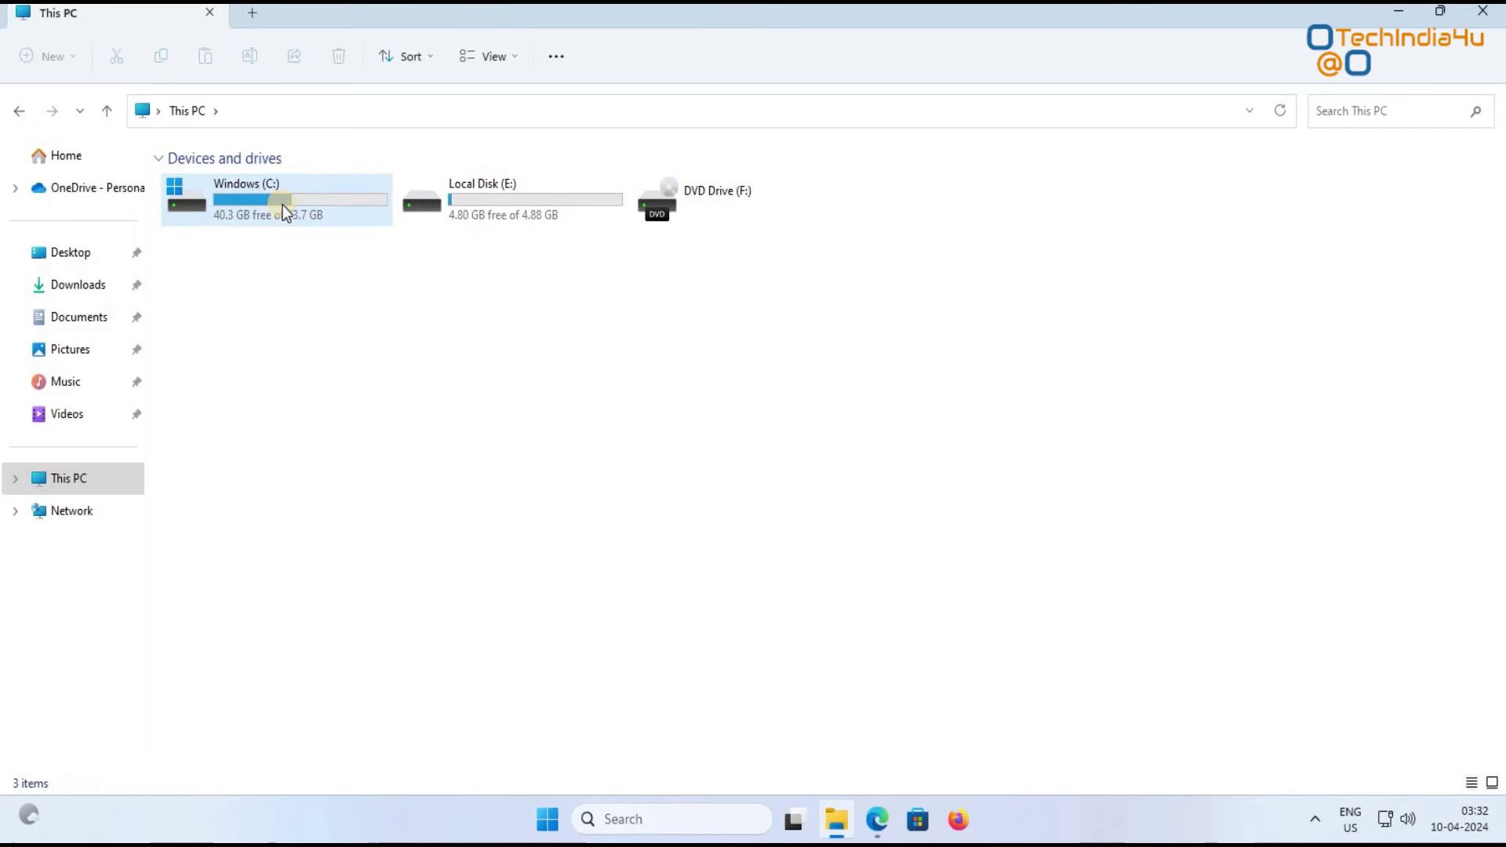
Step: Rename the E: drive as Data and grant administrator permission for the change
click(521, 204)
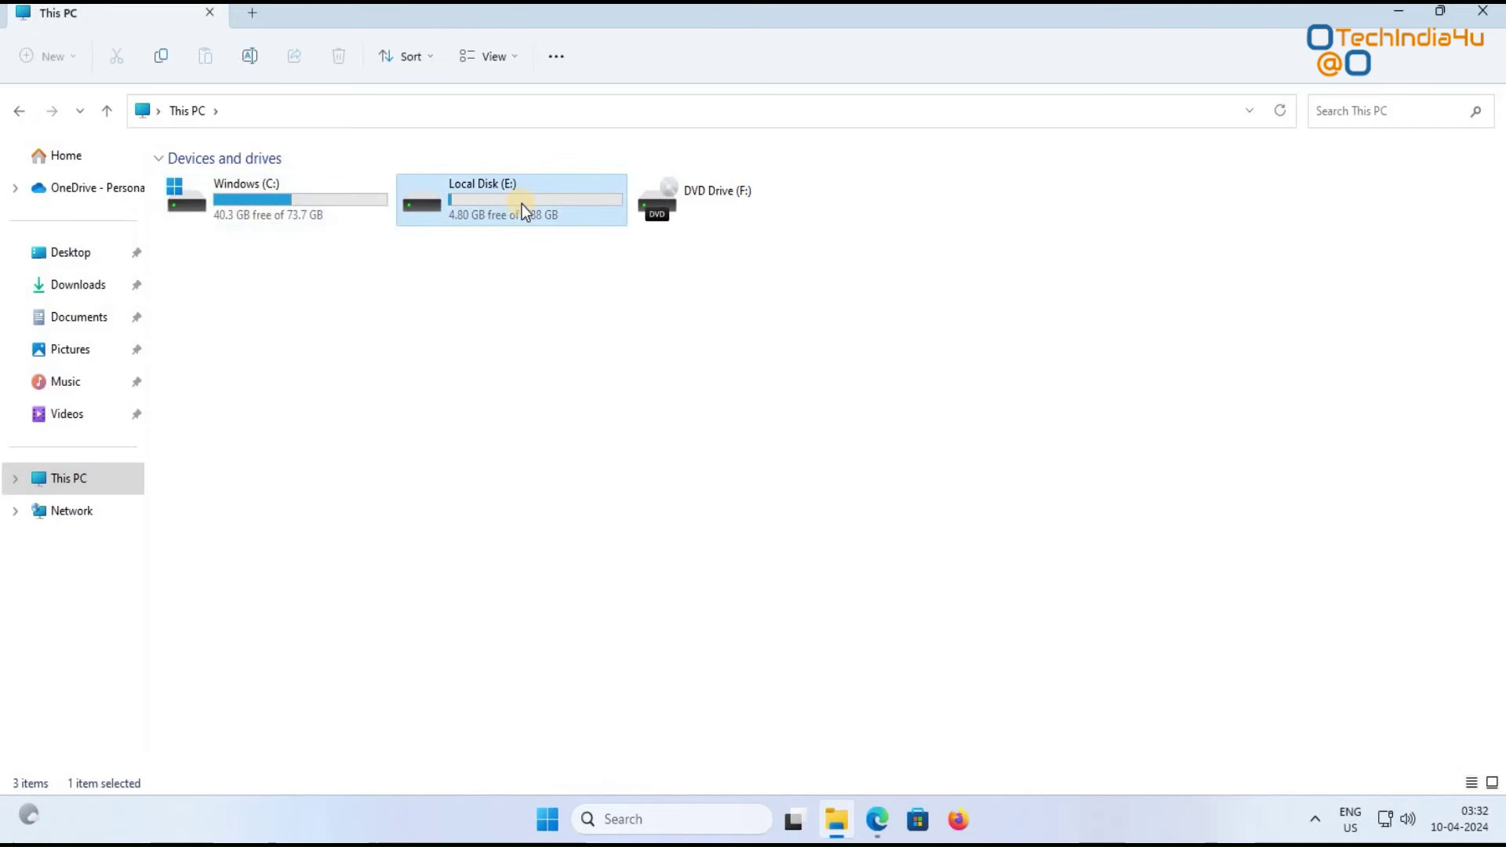
right_click(520, 204)
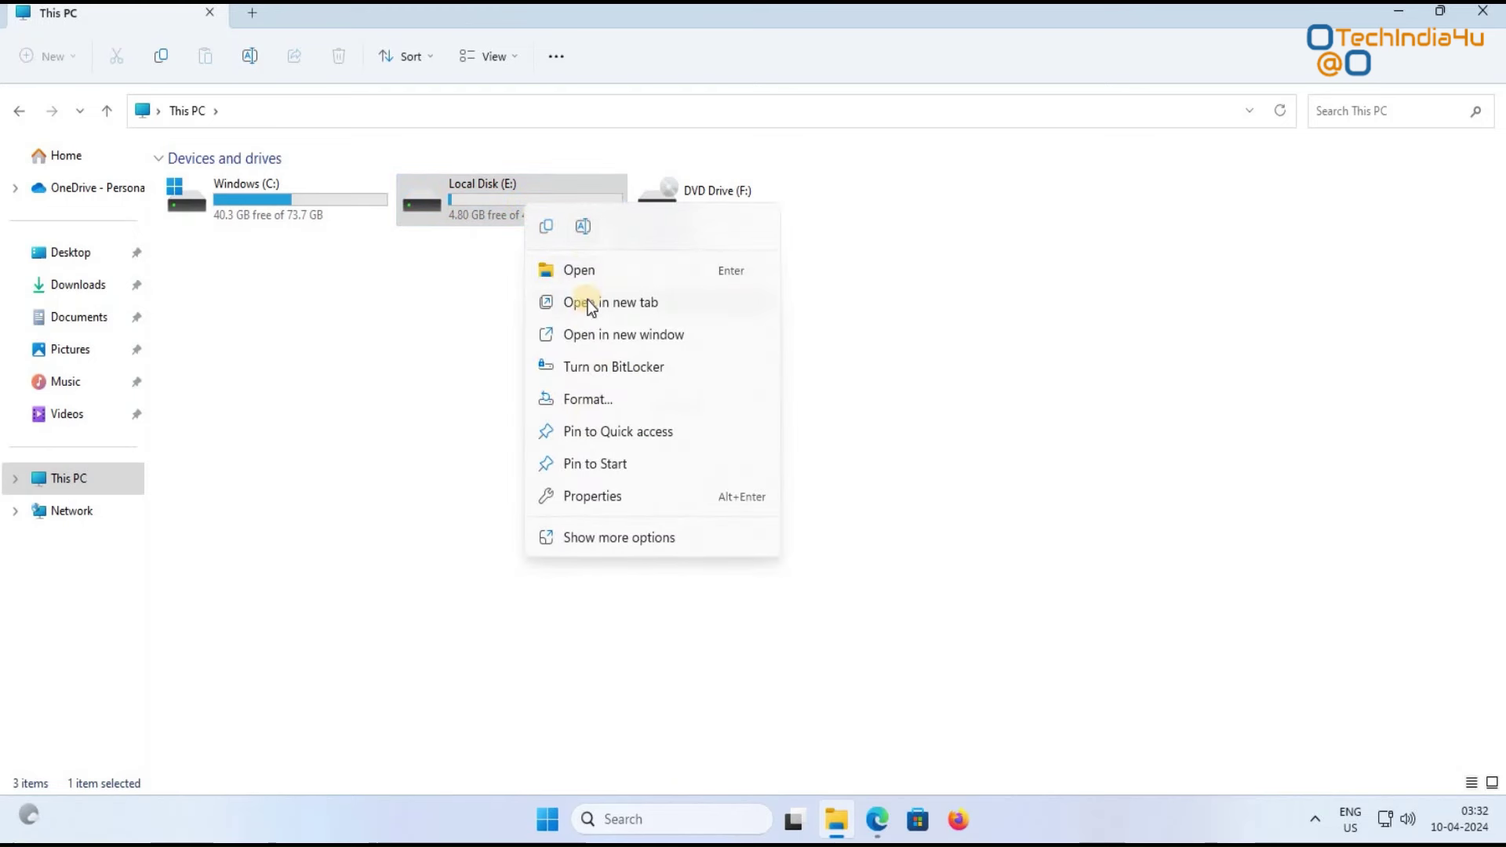
click(582, 227)
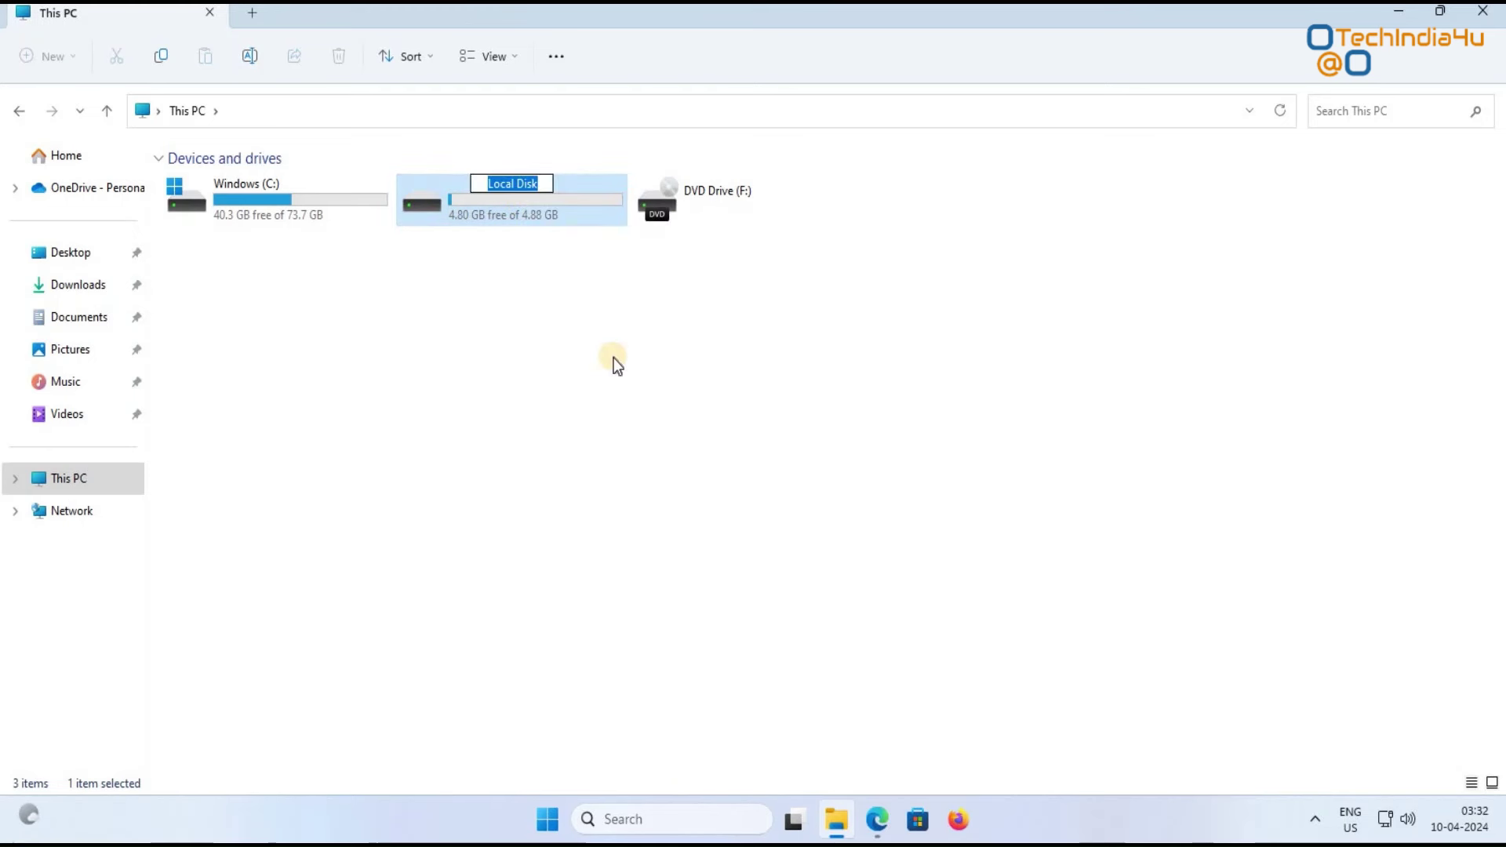
text(Data)
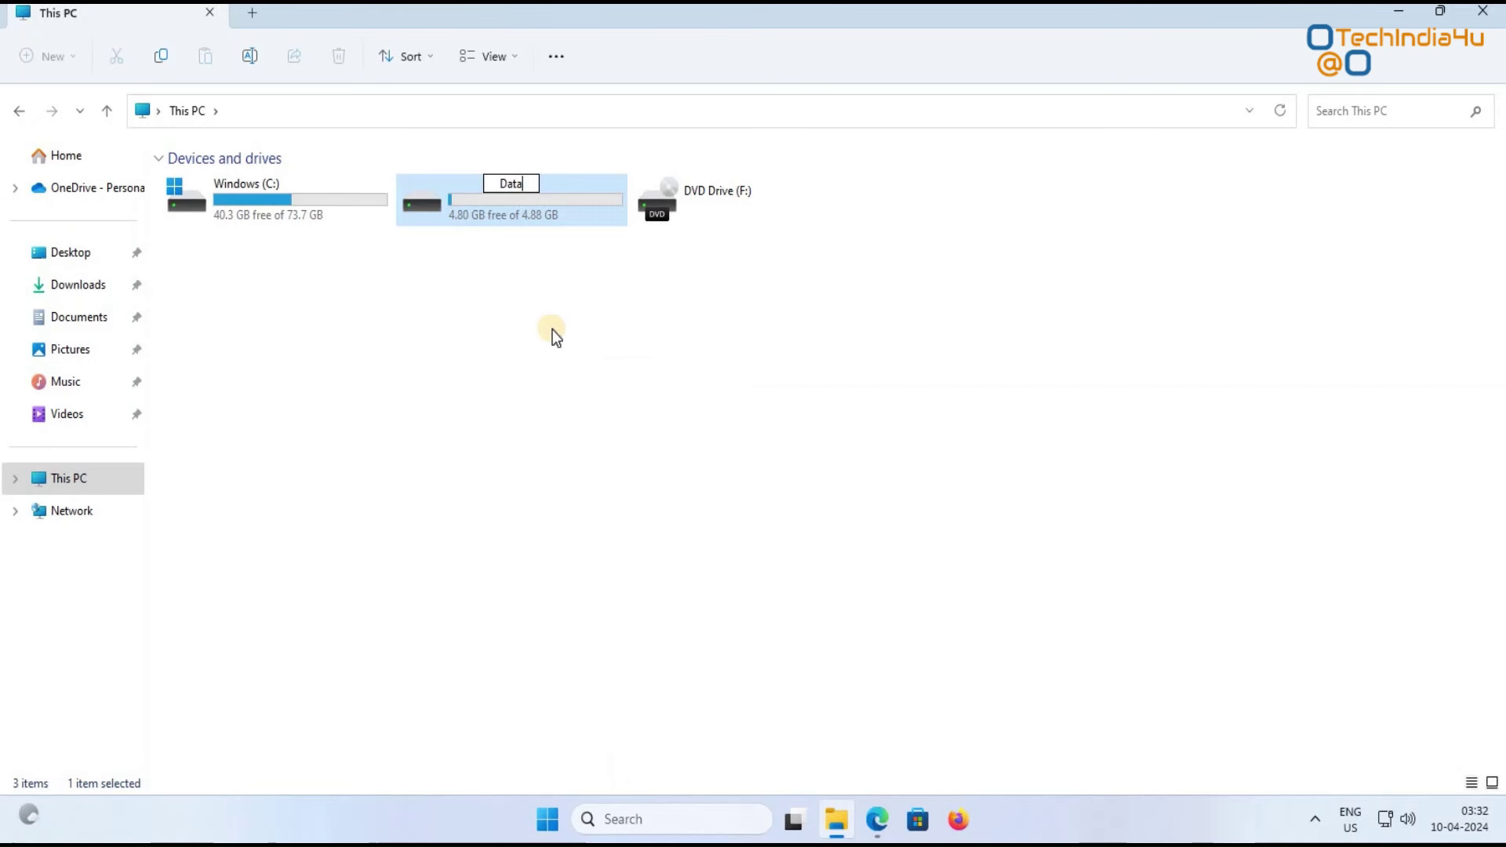
key(Return)
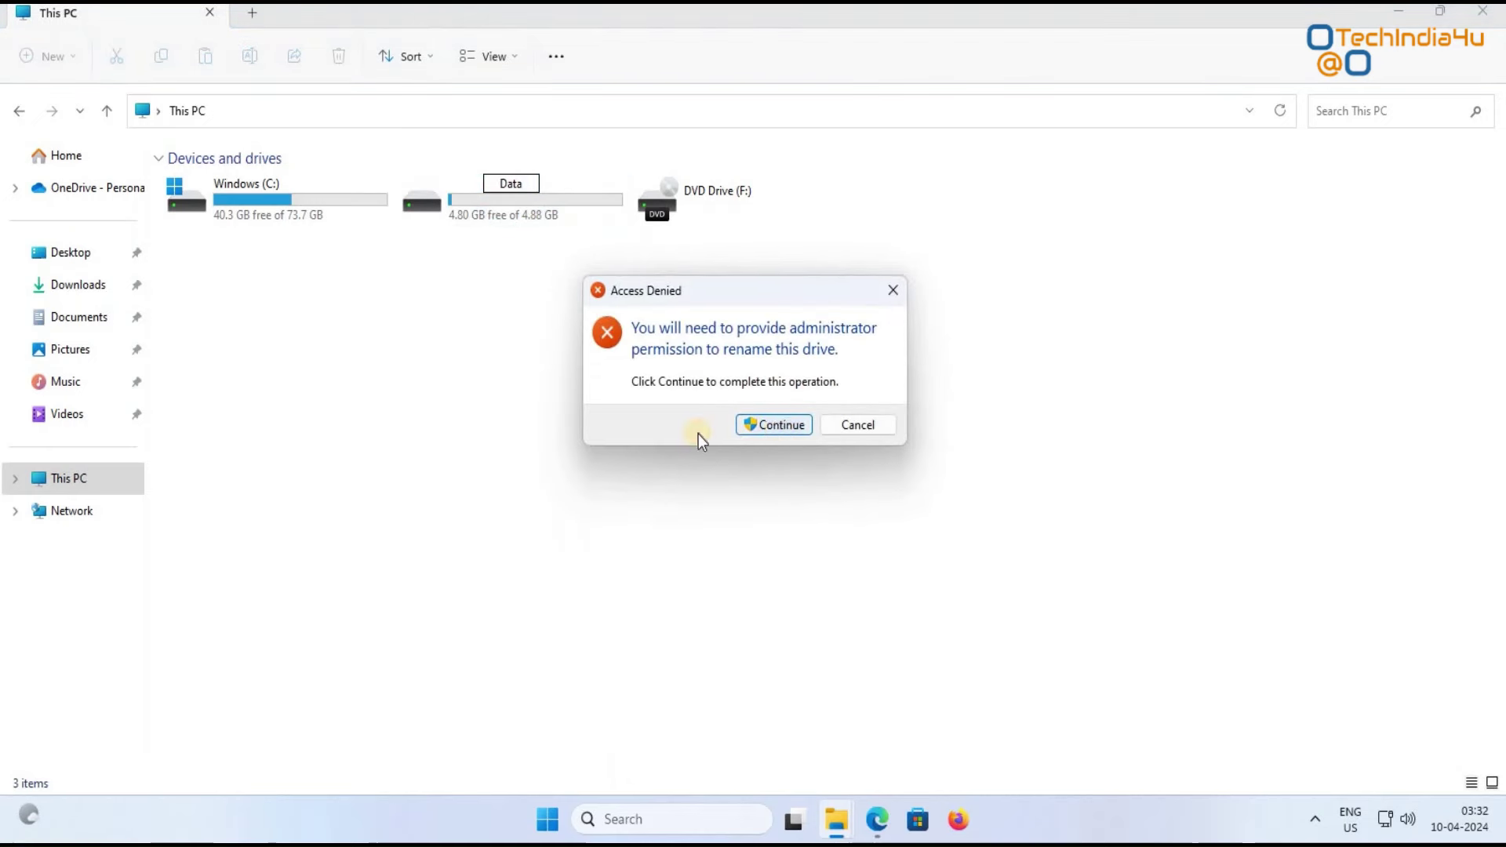
click(753, 430)
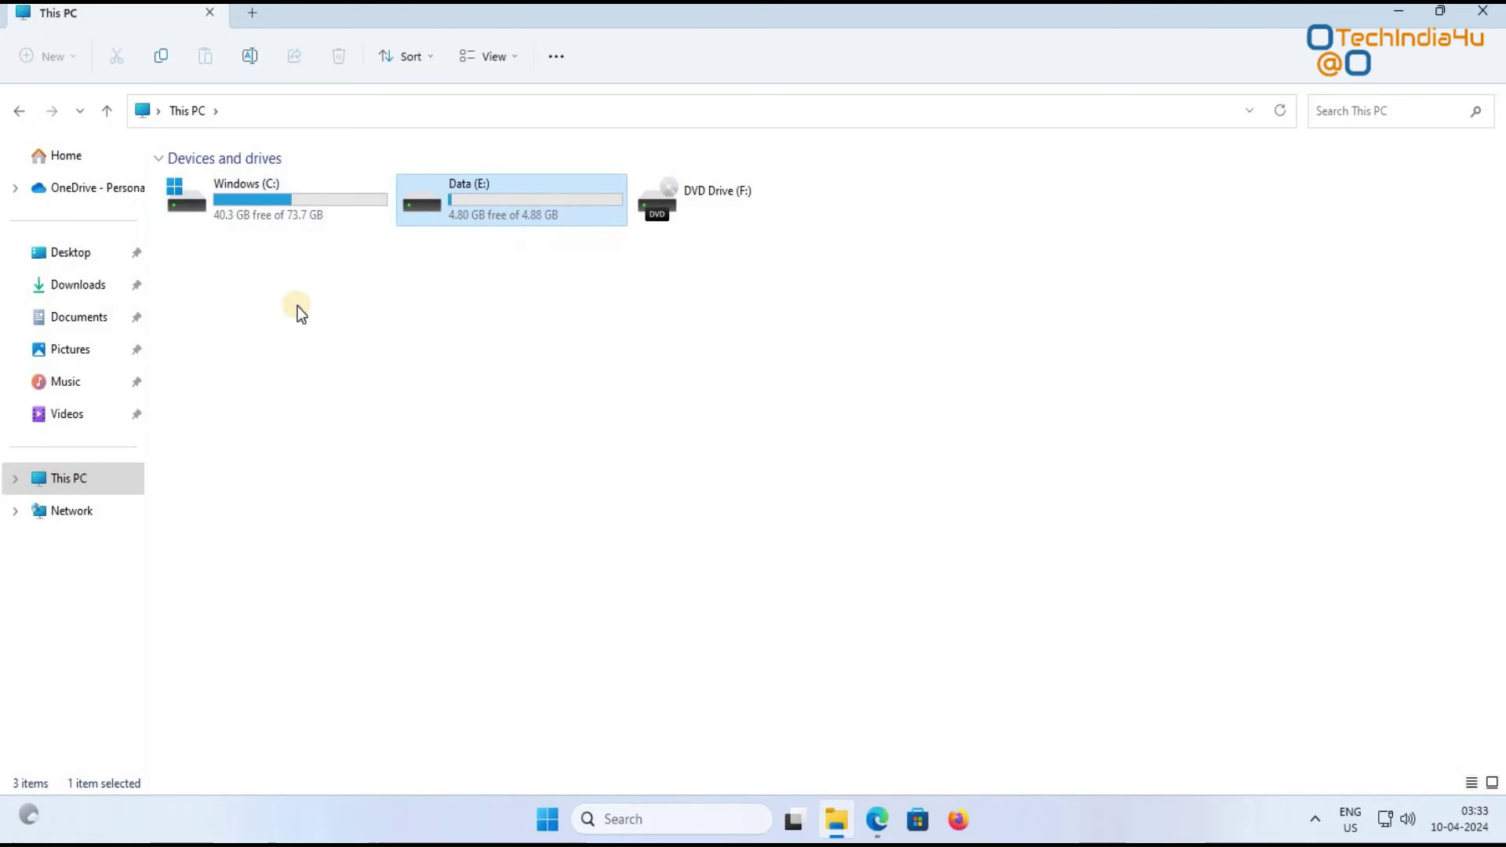
Step: Review the Windows 10 disc image in the Documents folder and return to the drives in This PC
click(842, 825)
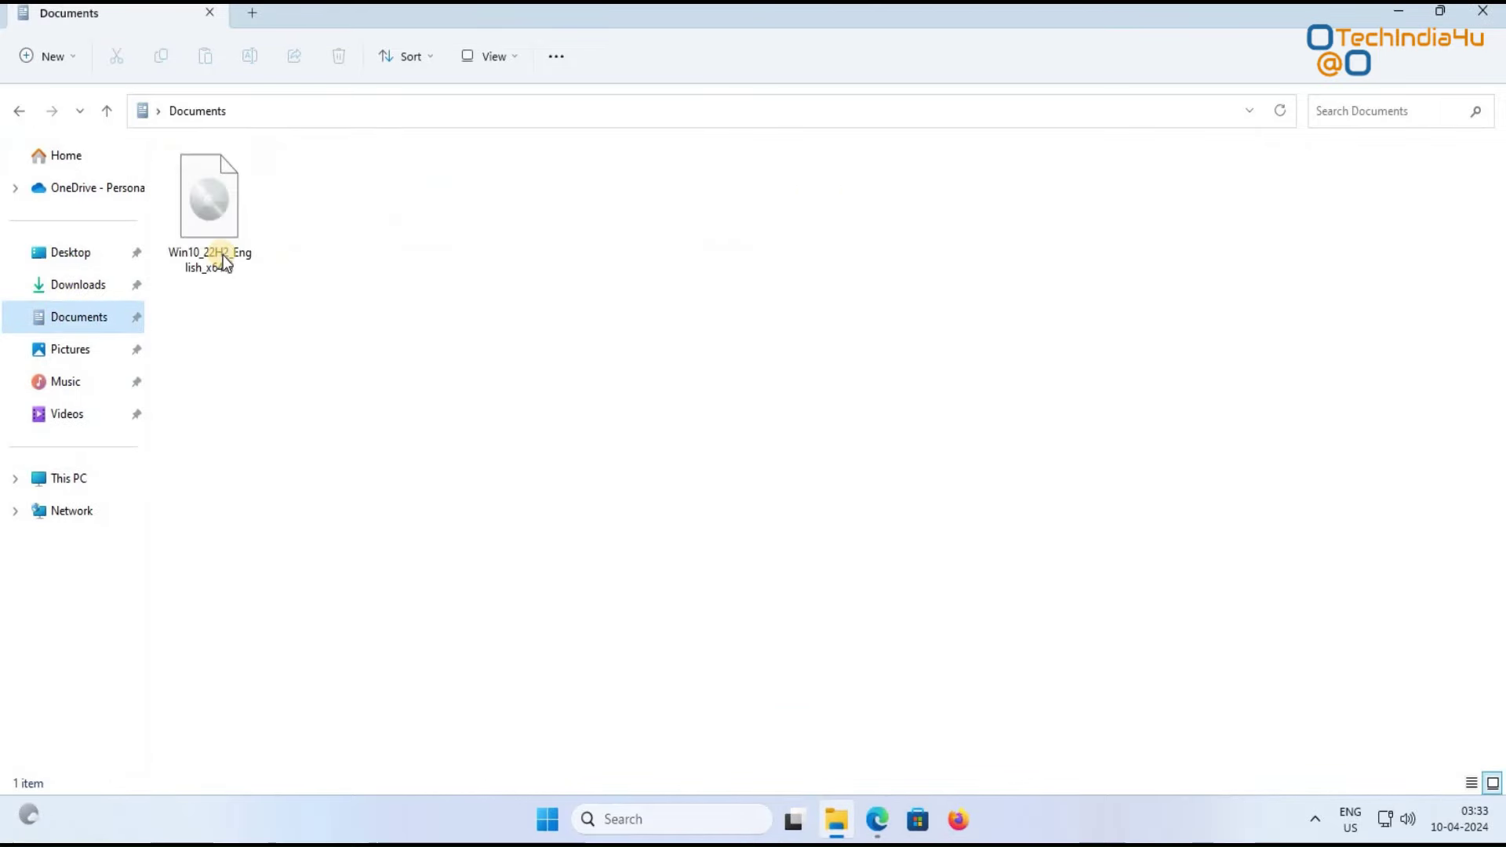
click(220, 267)
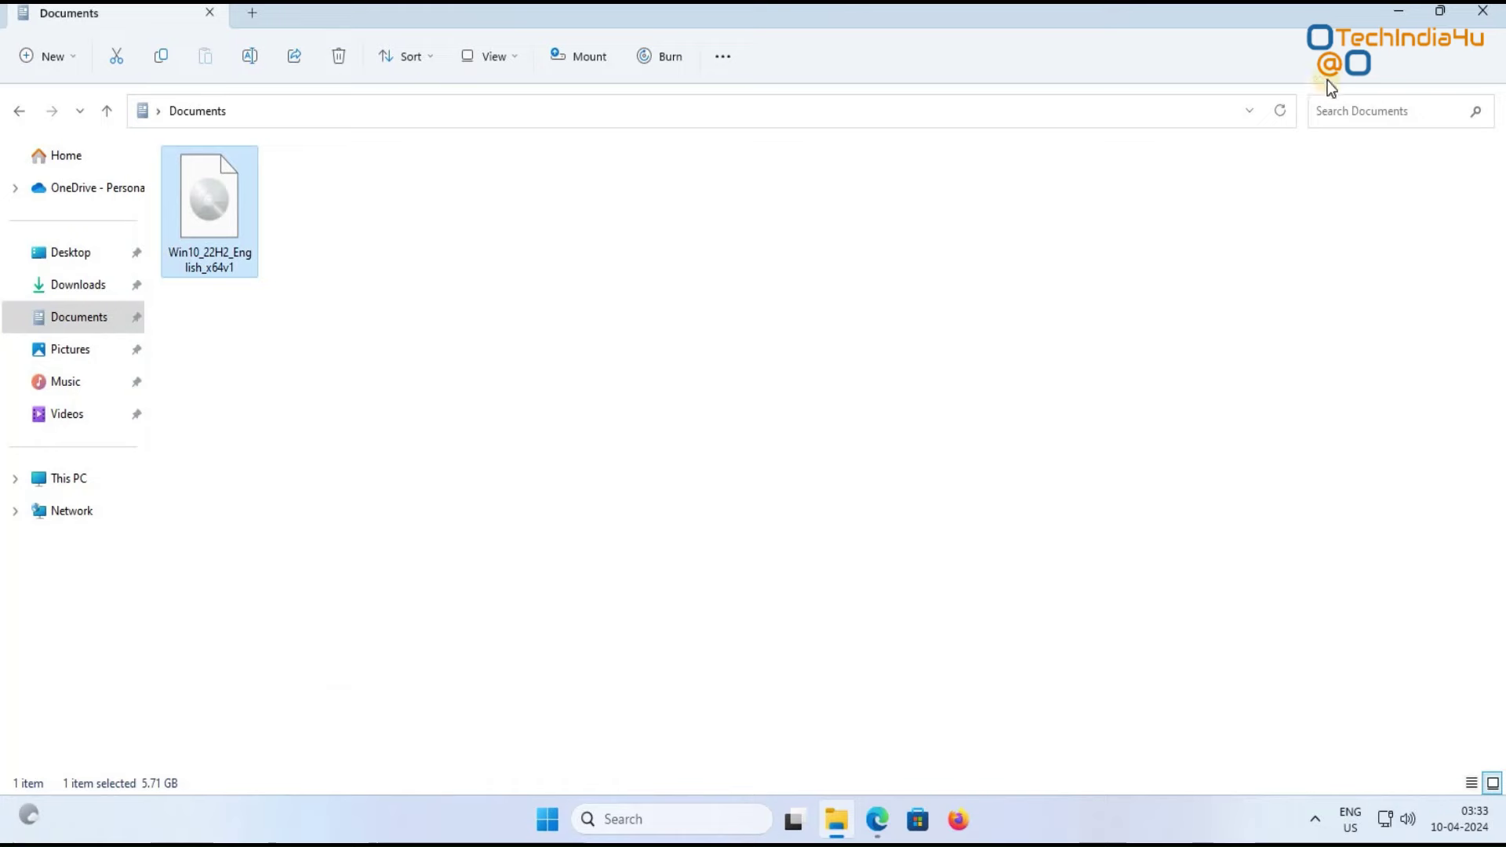
click(1388, 17)
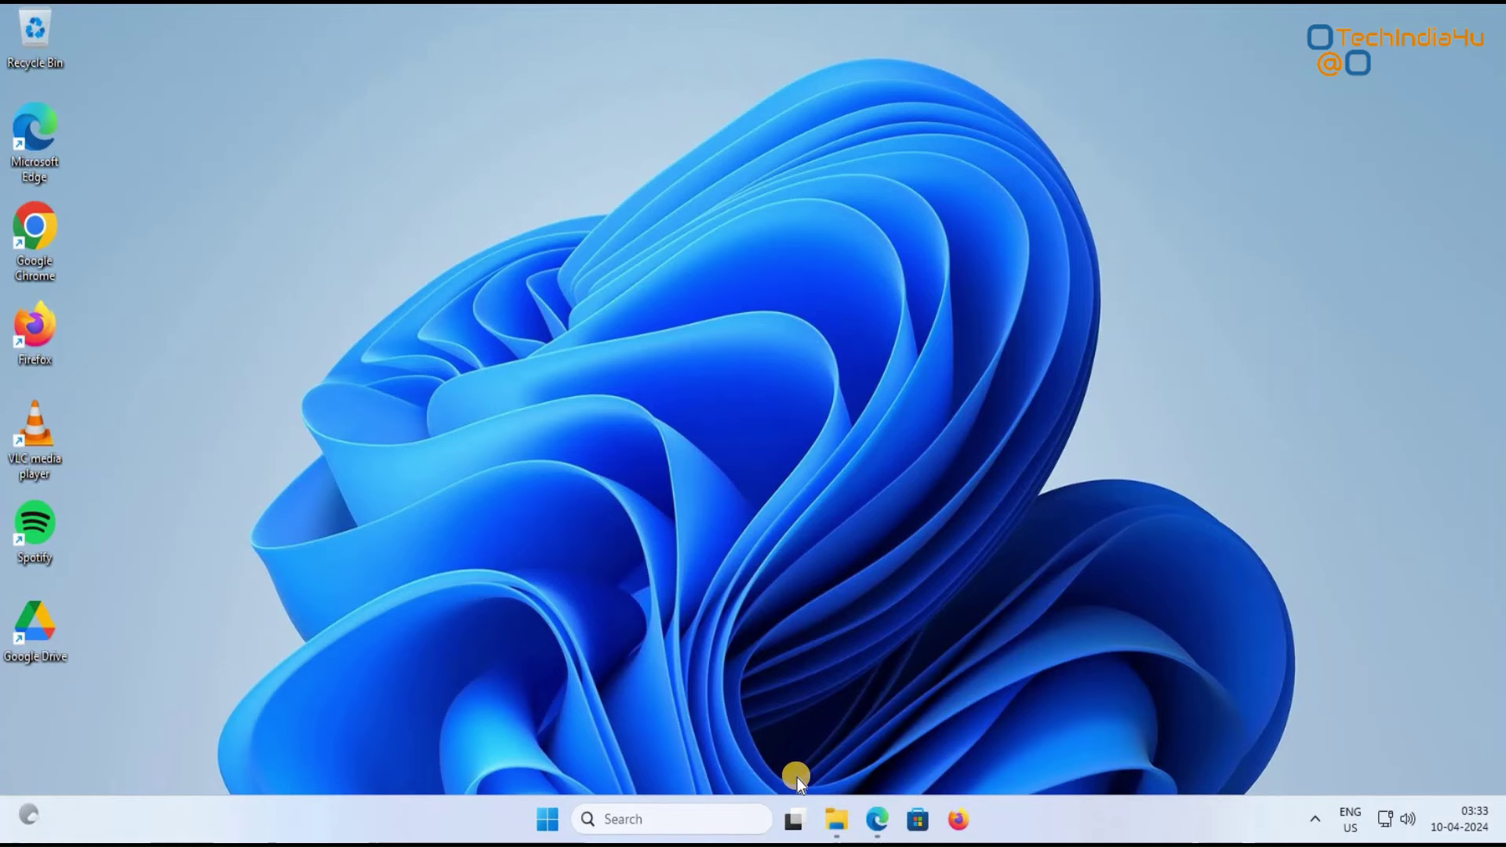
click(841, 819)
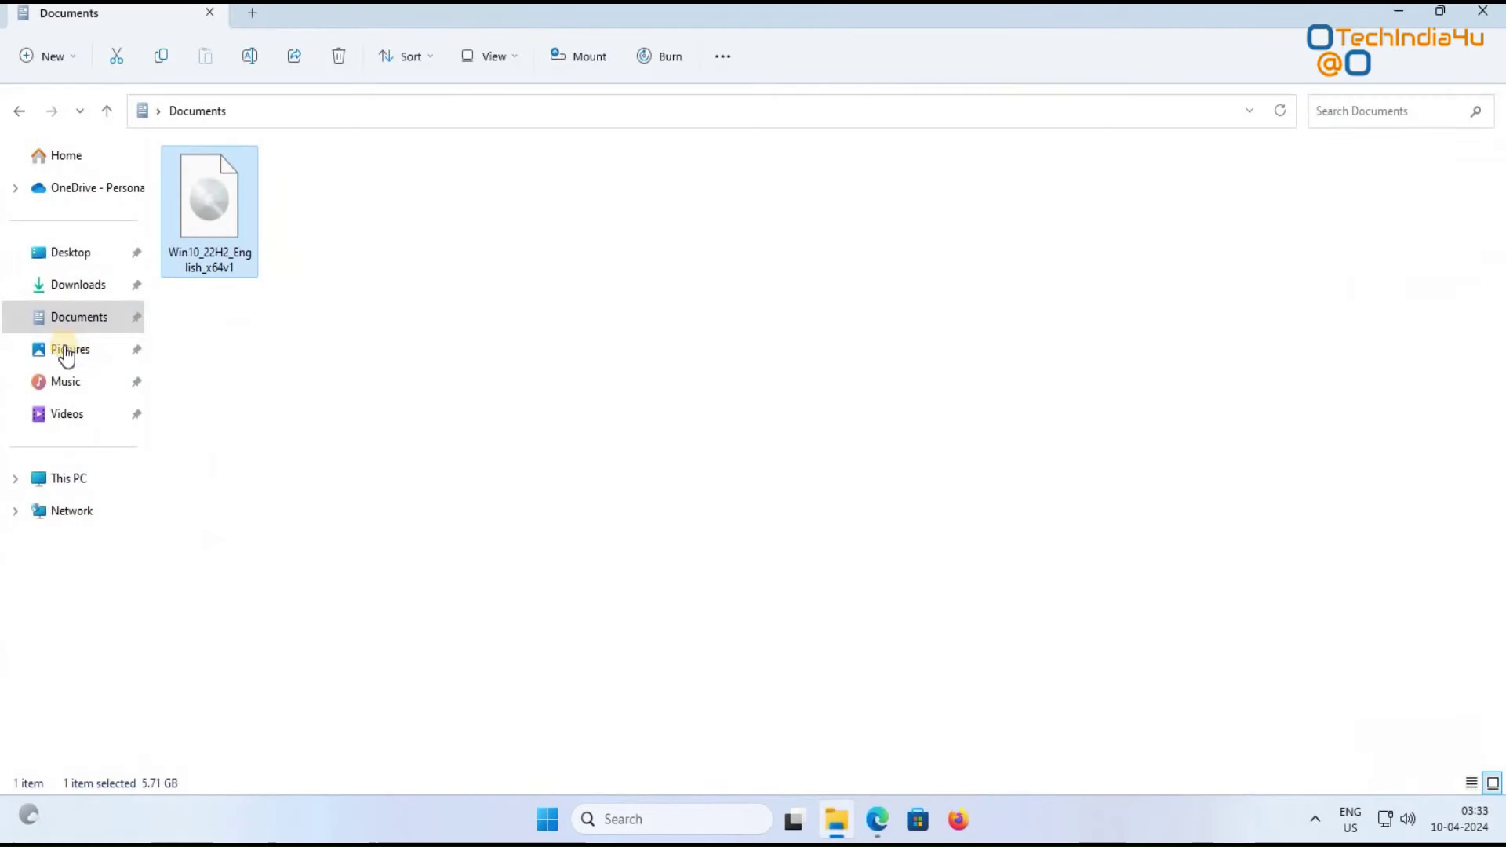
click(75, 480)
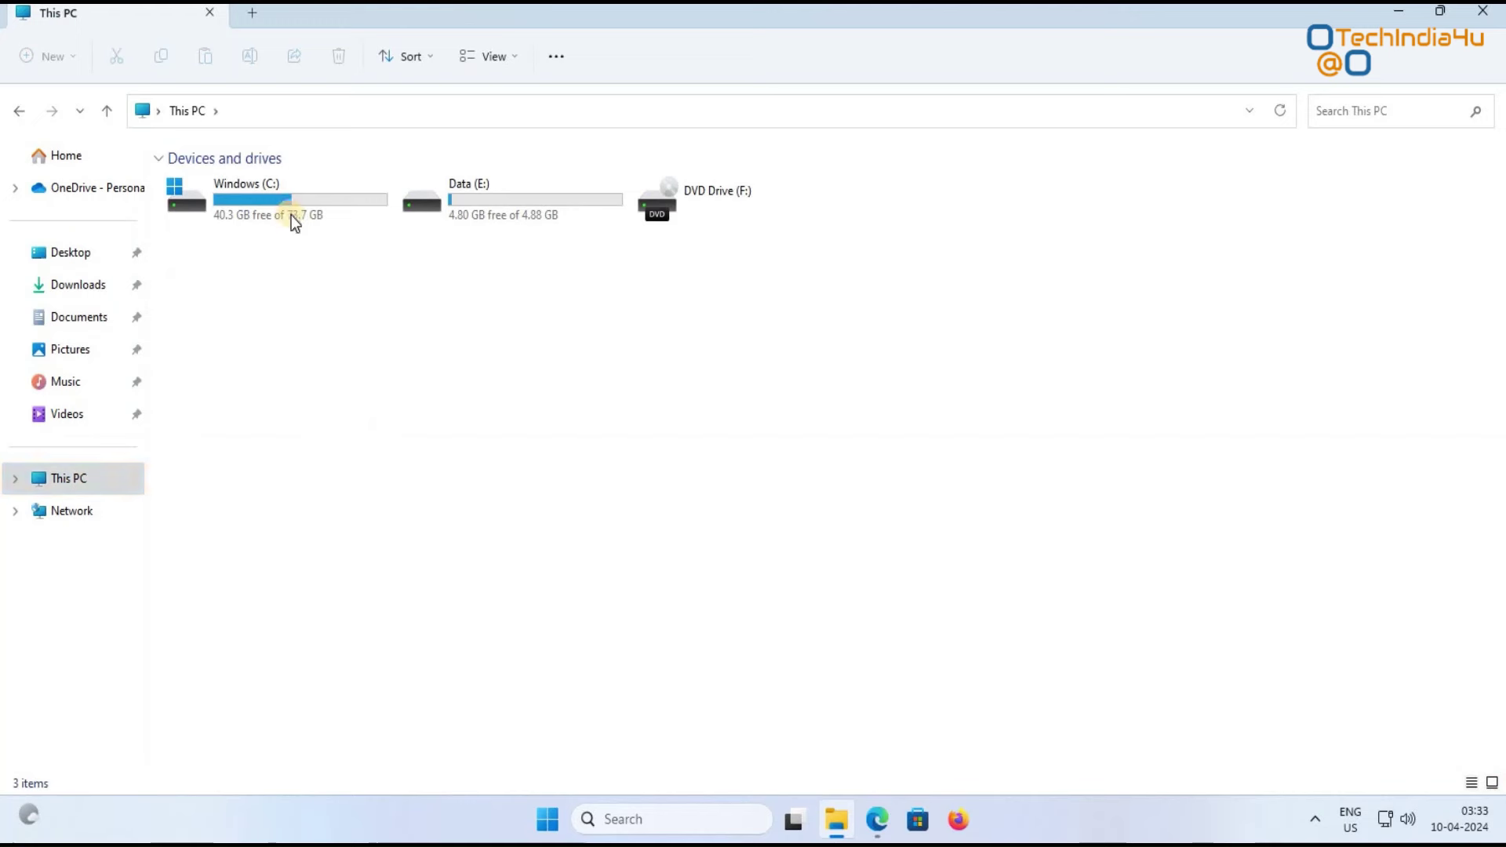
Step: Examine the contents of the Data (E:) drive and return to This PC to check the Windows (C:) drive
click(559, 215)
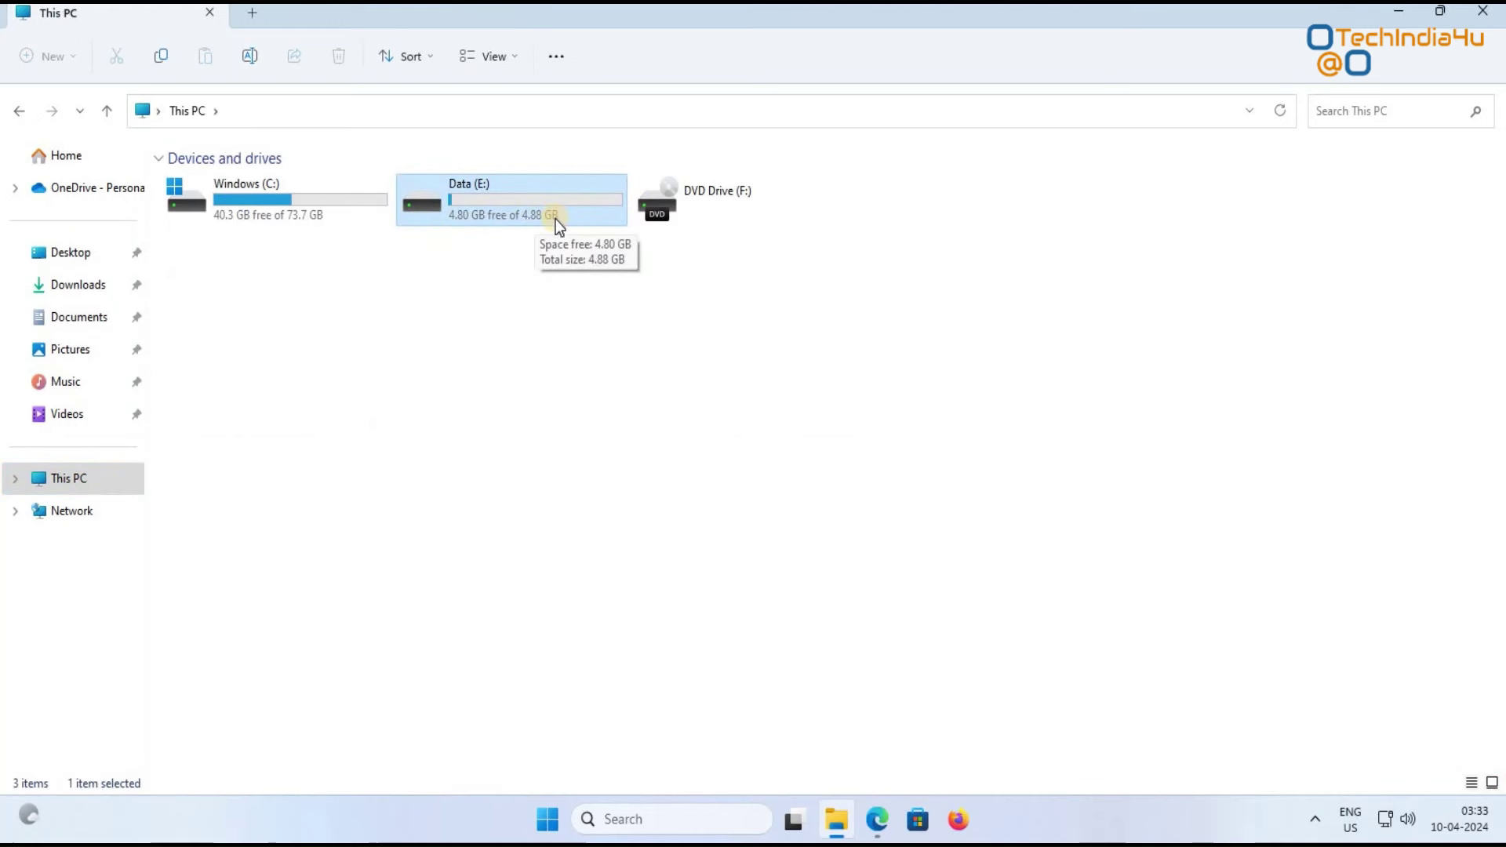
double_click(500, 211)
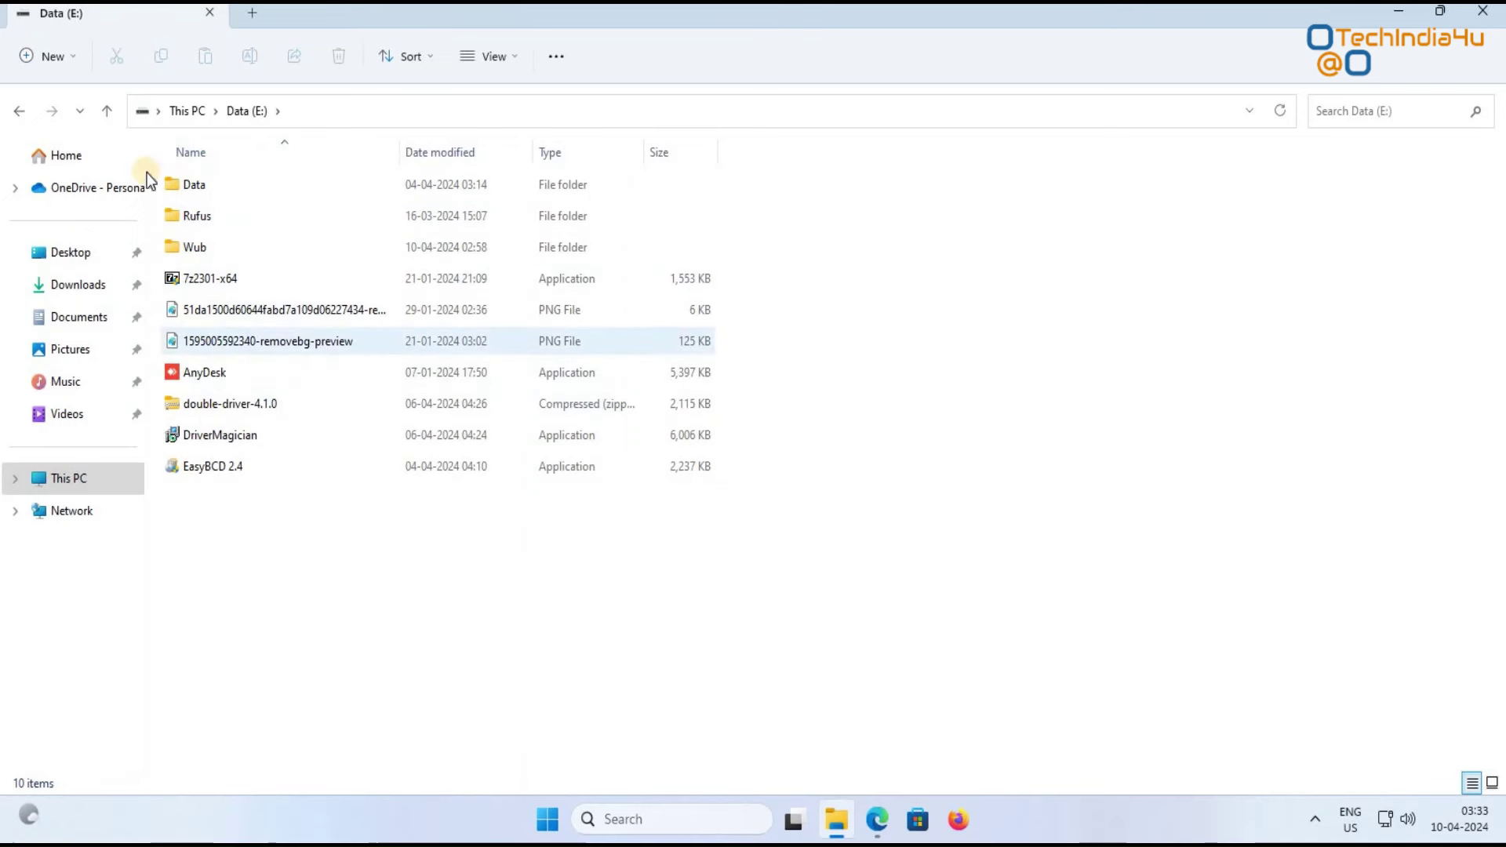
click(24, 116)
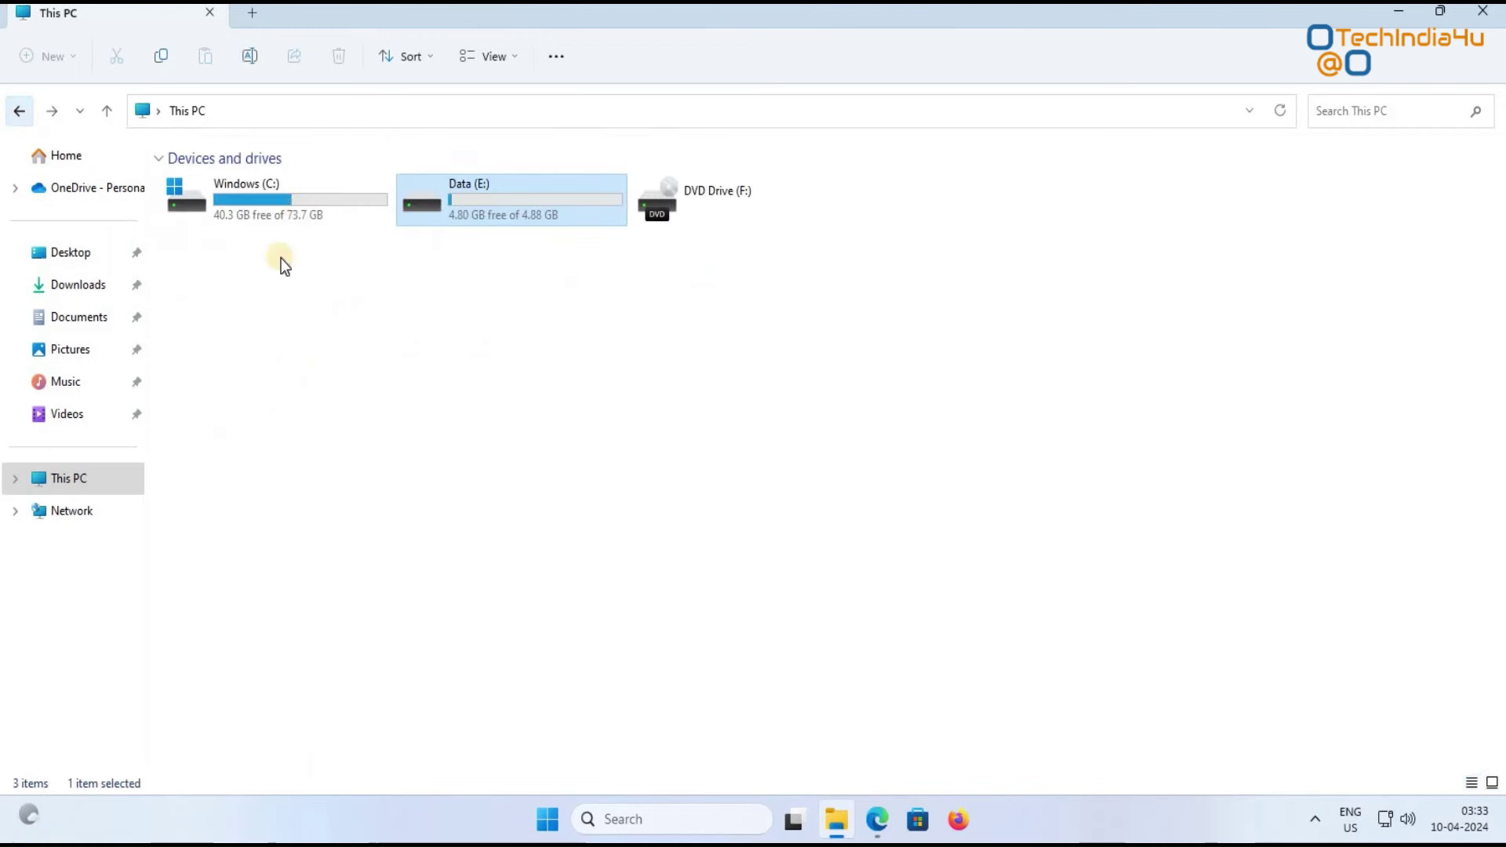
click(299, 207)
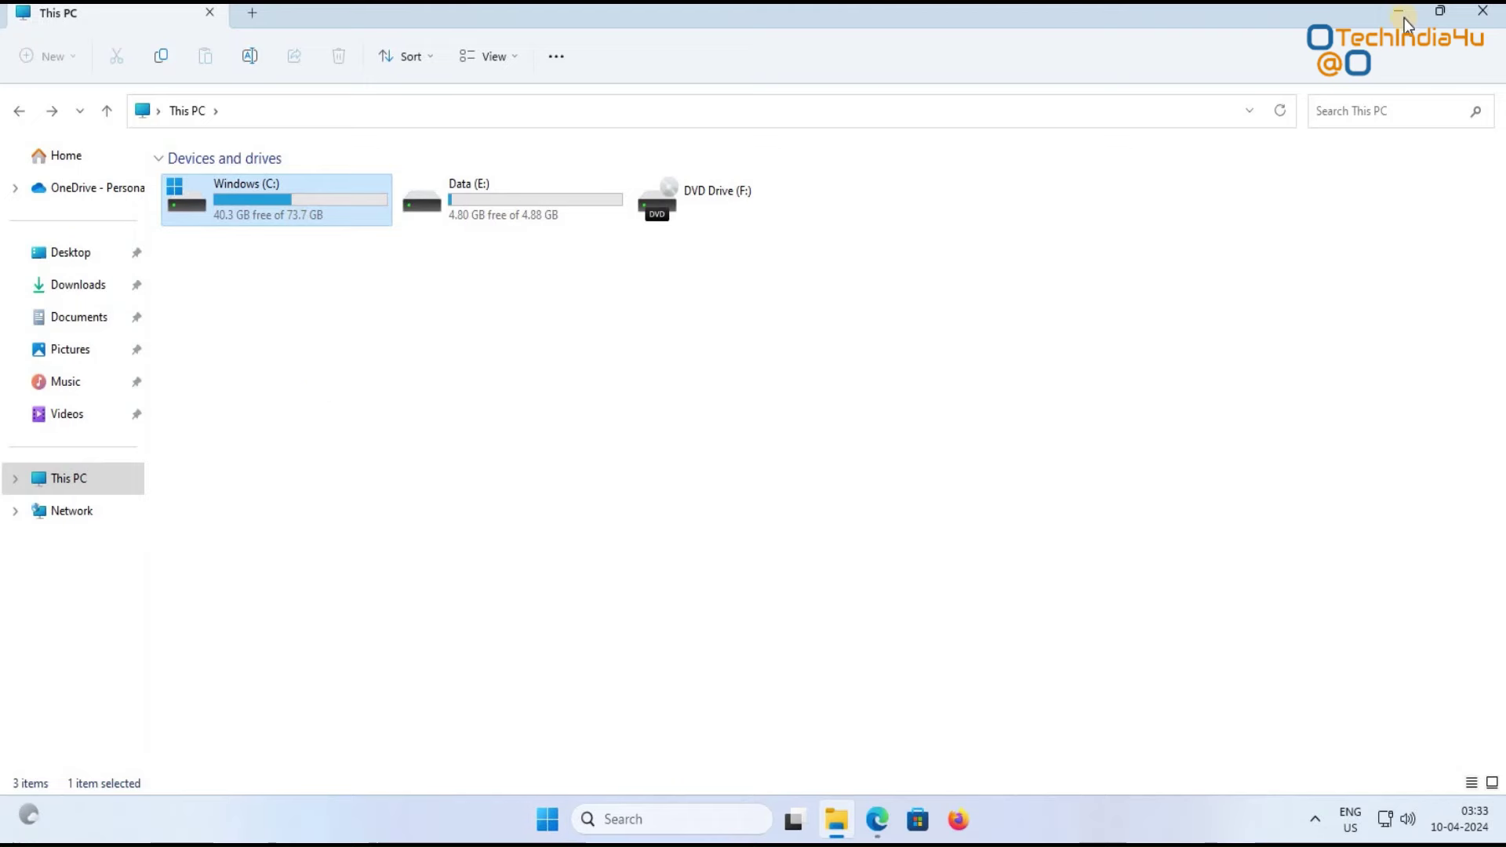
Step: Go to the desktop and open Disk Management in a maximized window
click(1439, 11)
key(super+d)
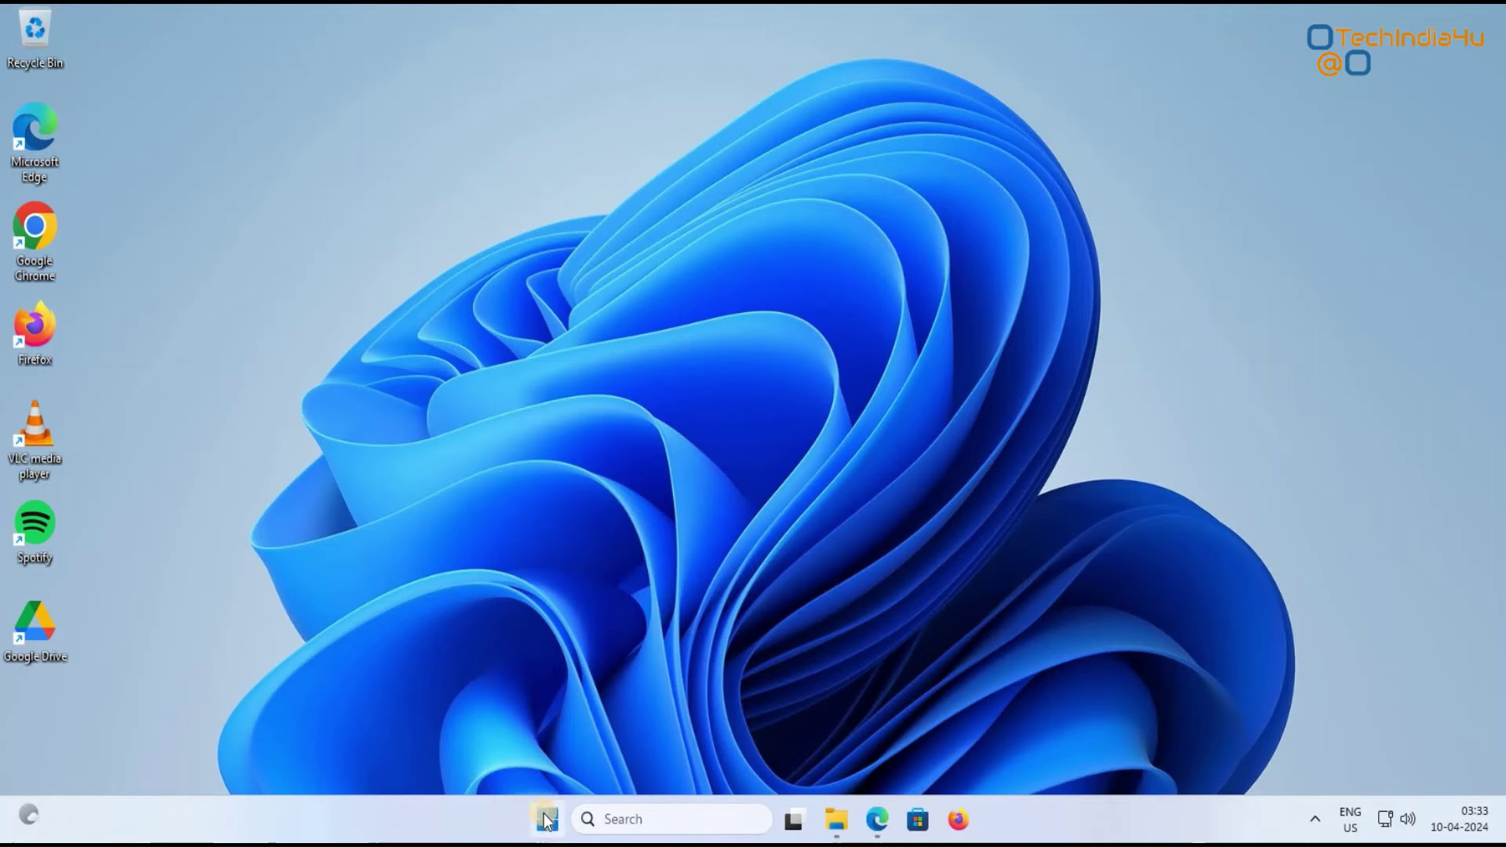
right_click(546, 820)
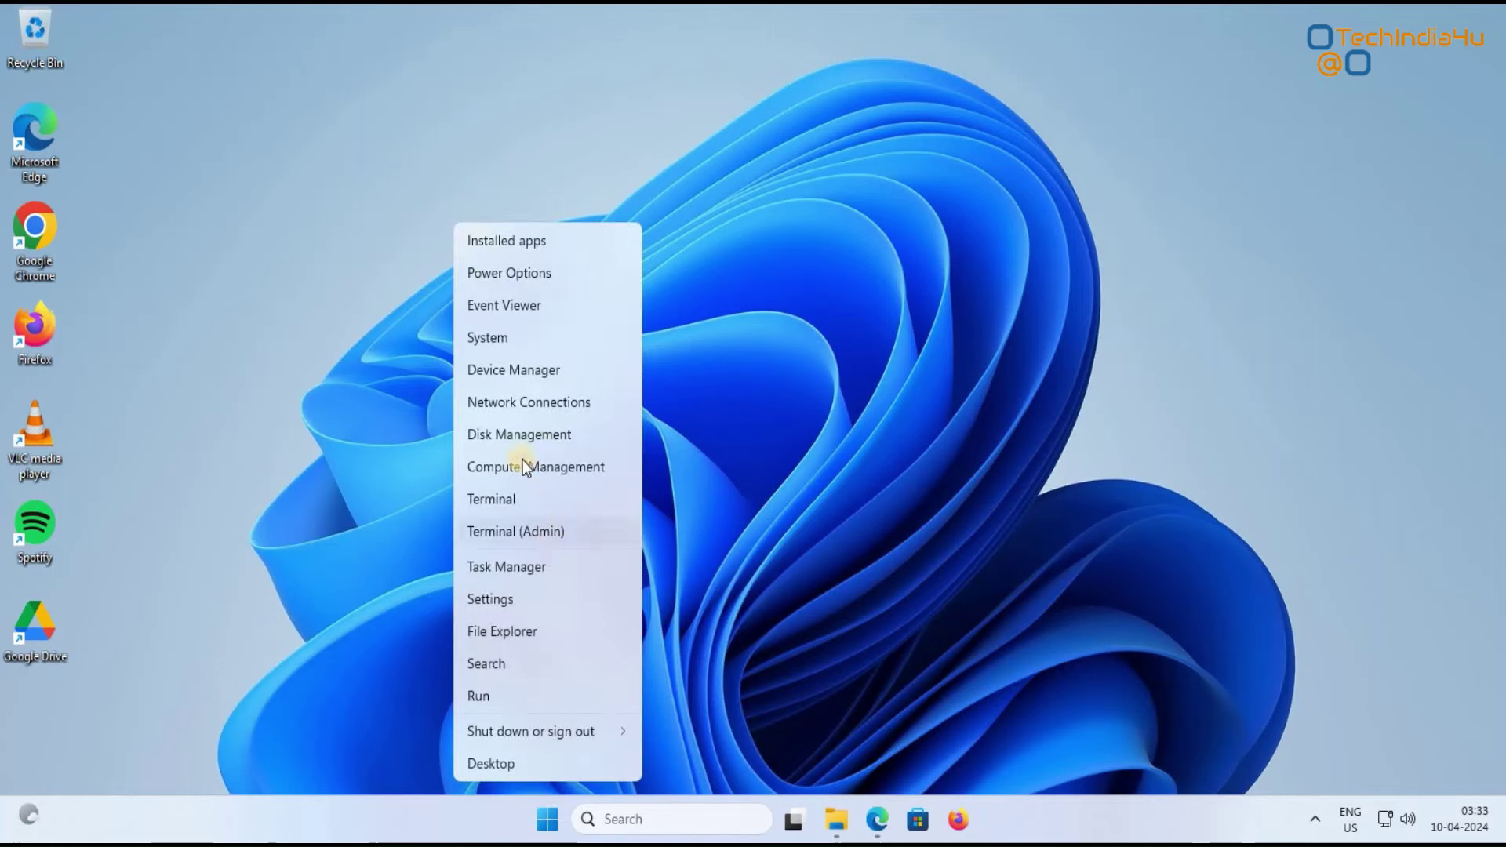
click(514, 441)
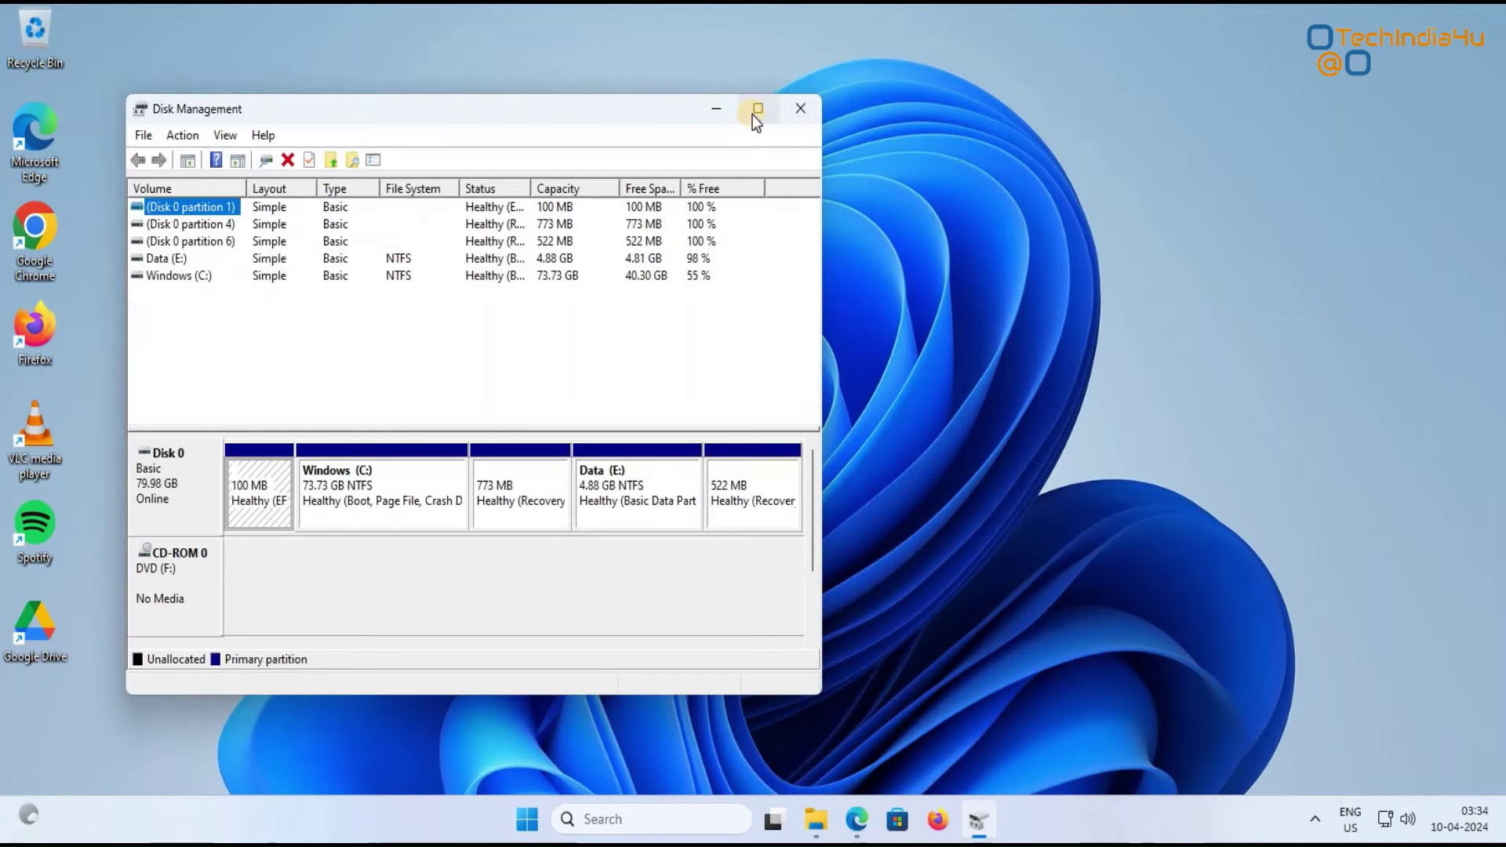
click(755, 112)
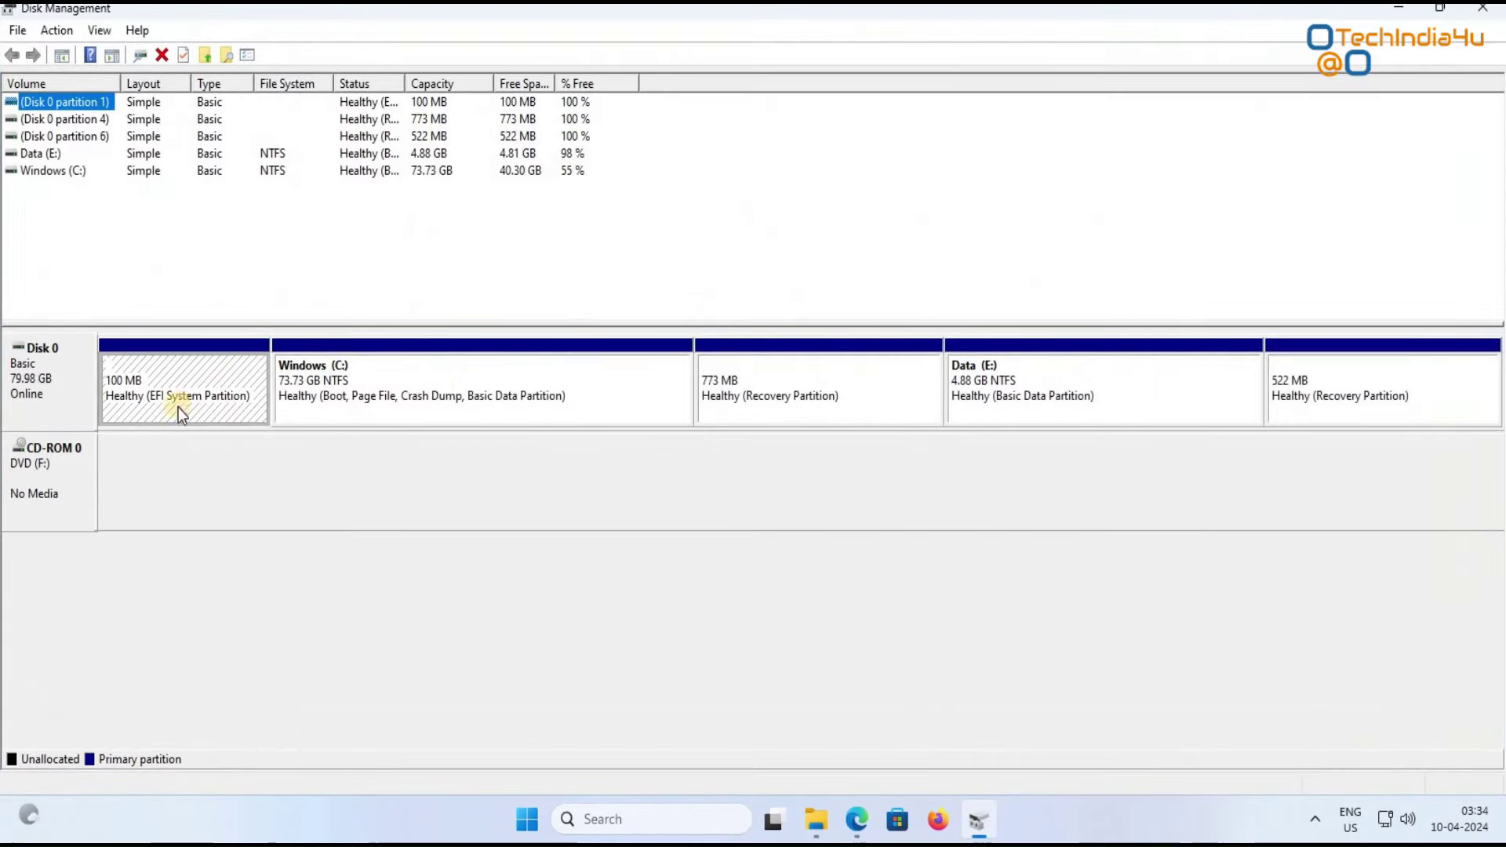
Step: Shrink the Windows (C:) partition on Disk 0 by 8000 MB
click(426, 411)
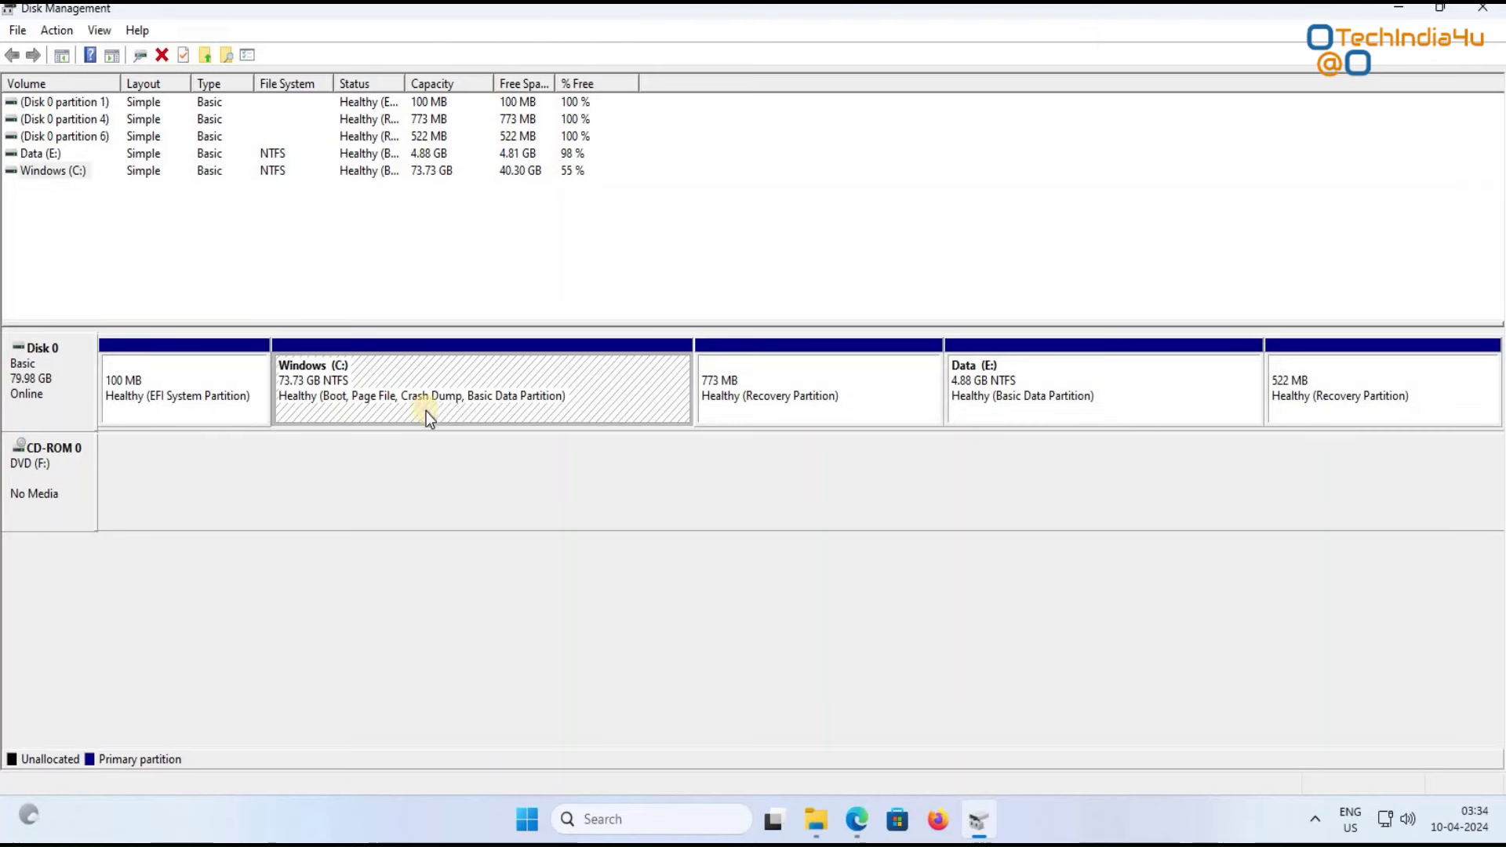
click(1080, 408)
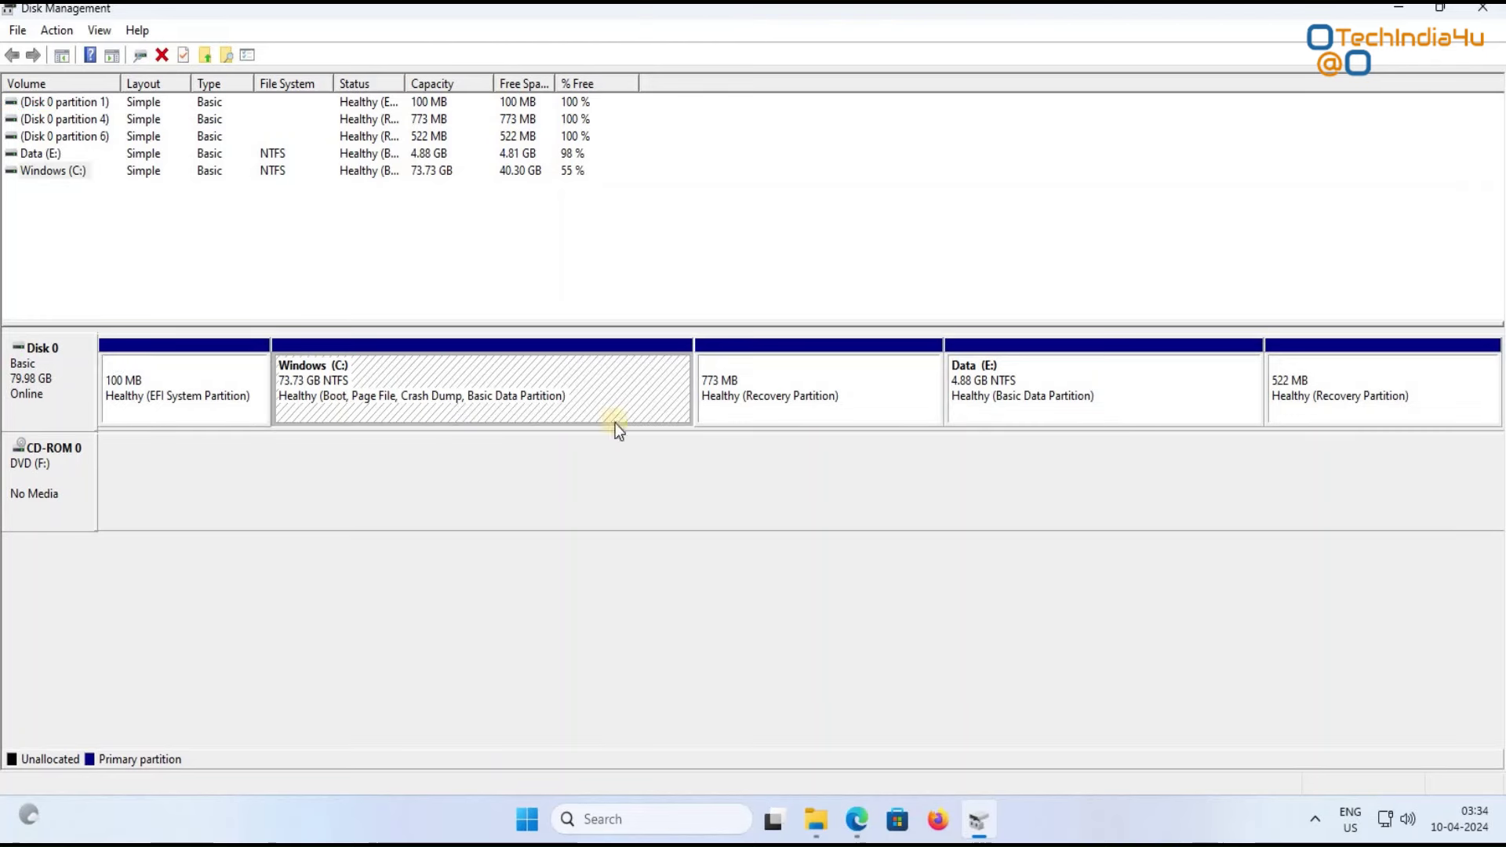
click(492, 403)
right_click(493, 403)
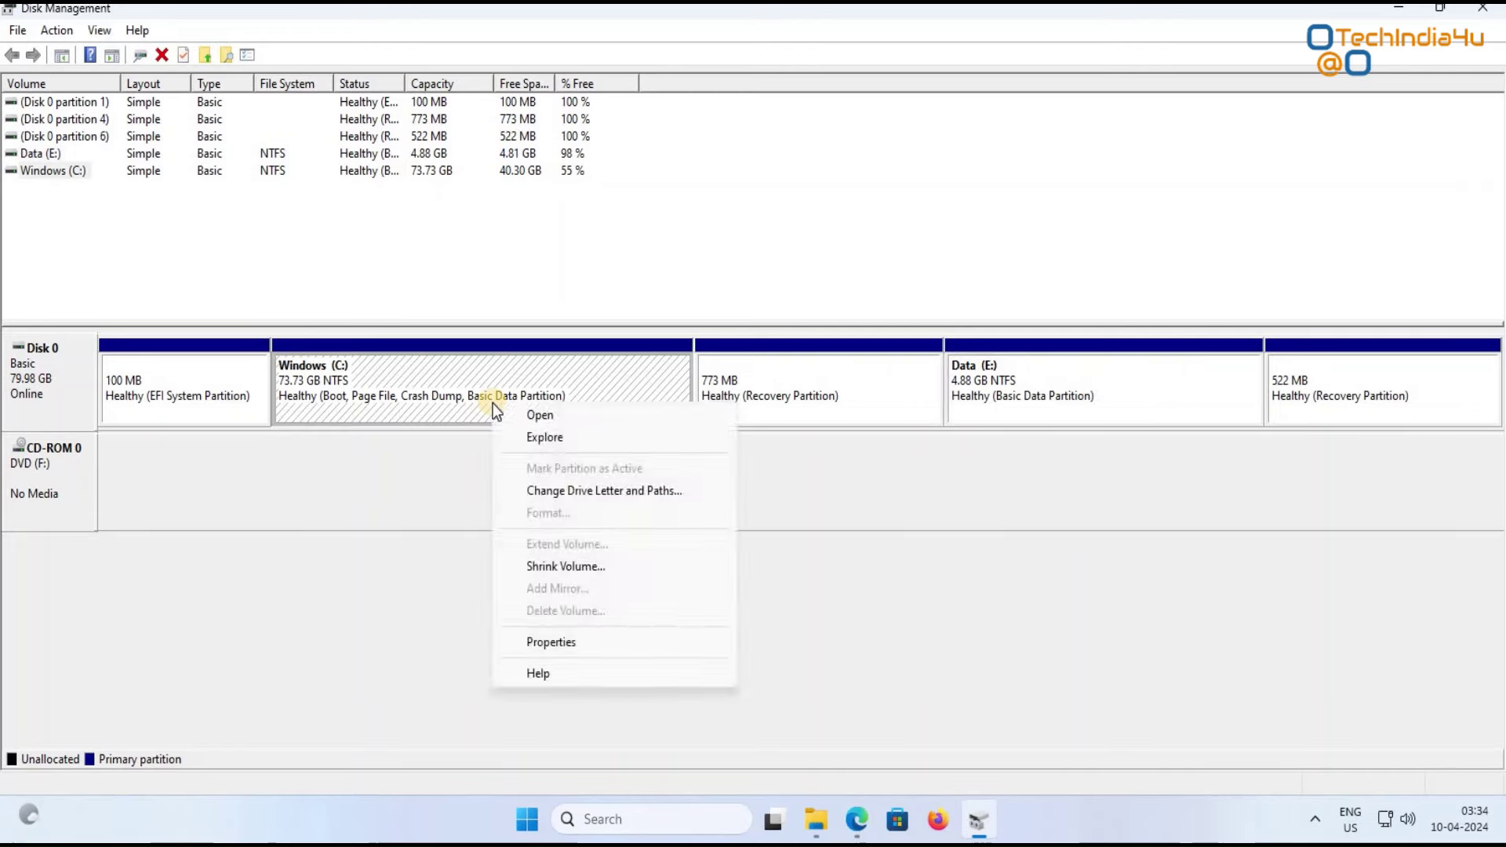
click(568, 567)
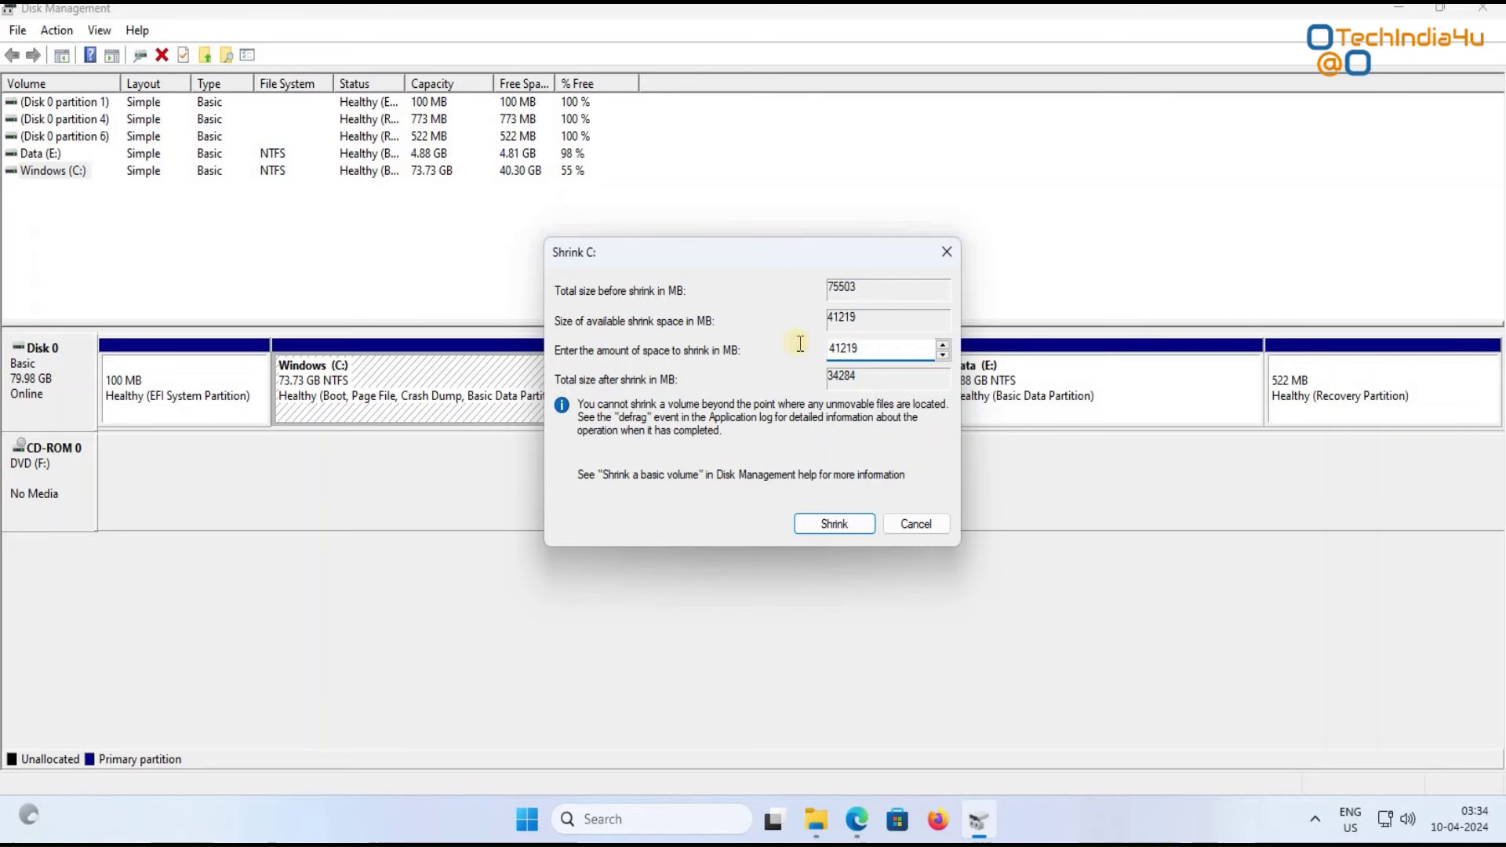
text(8000)
click(850, 524)
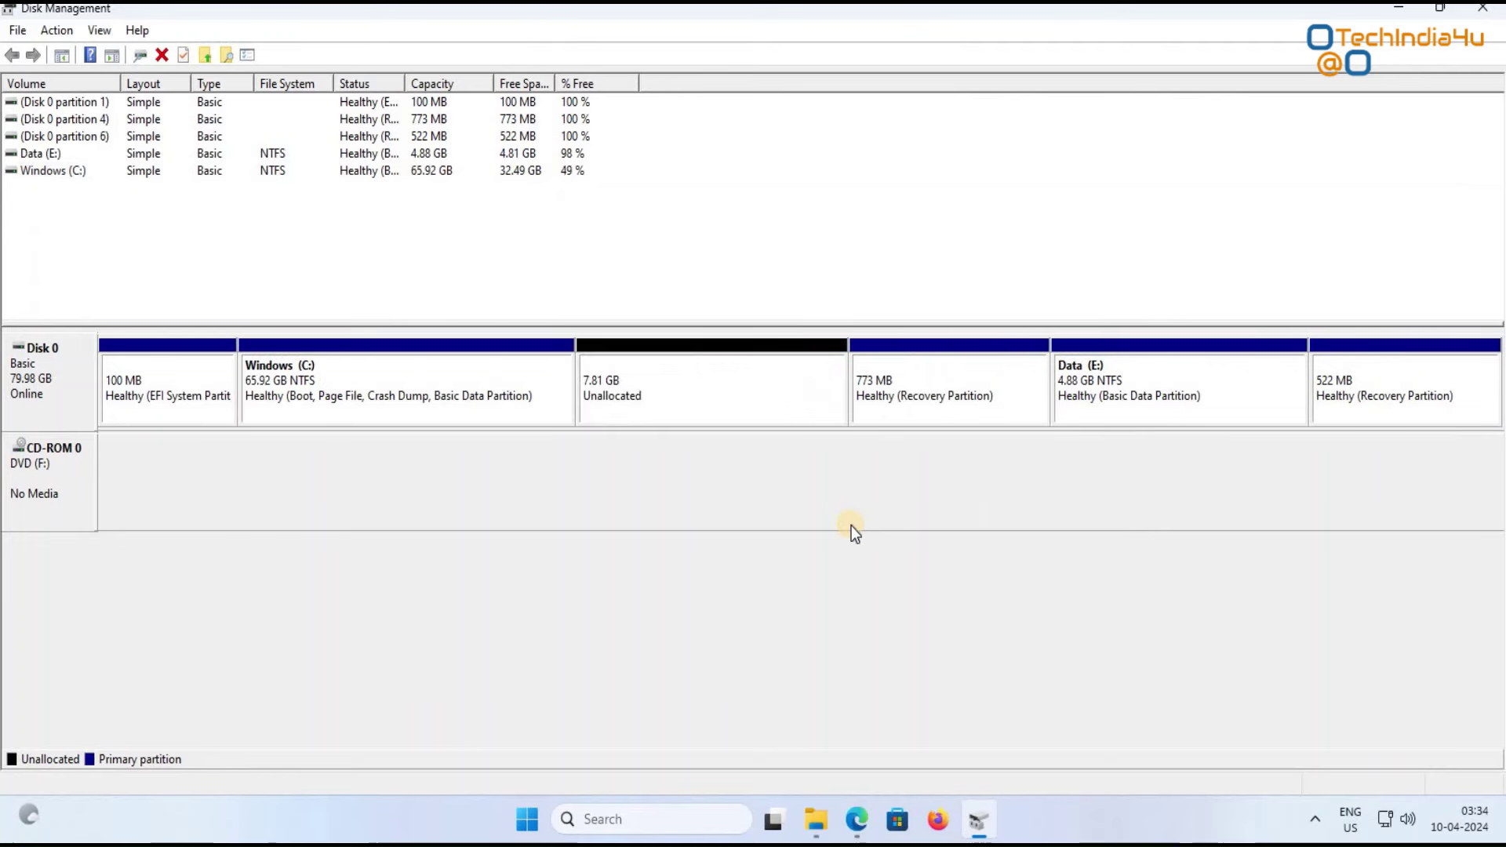
Step: Set up a new simple volume of 8000 MB on the unallocated space with drive letter D
click(693, 401)
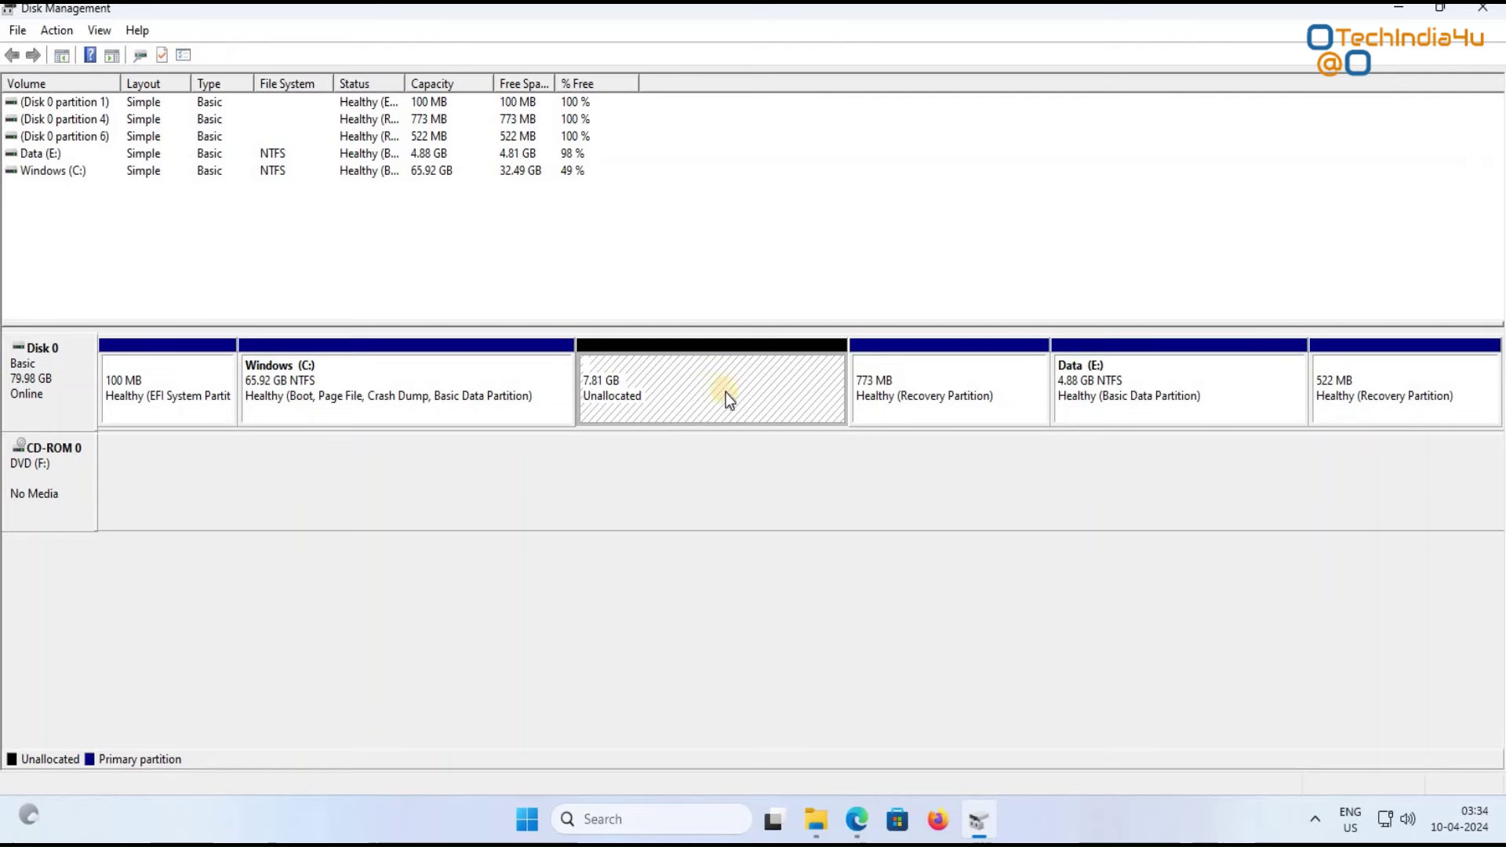
right_click(726, 392)
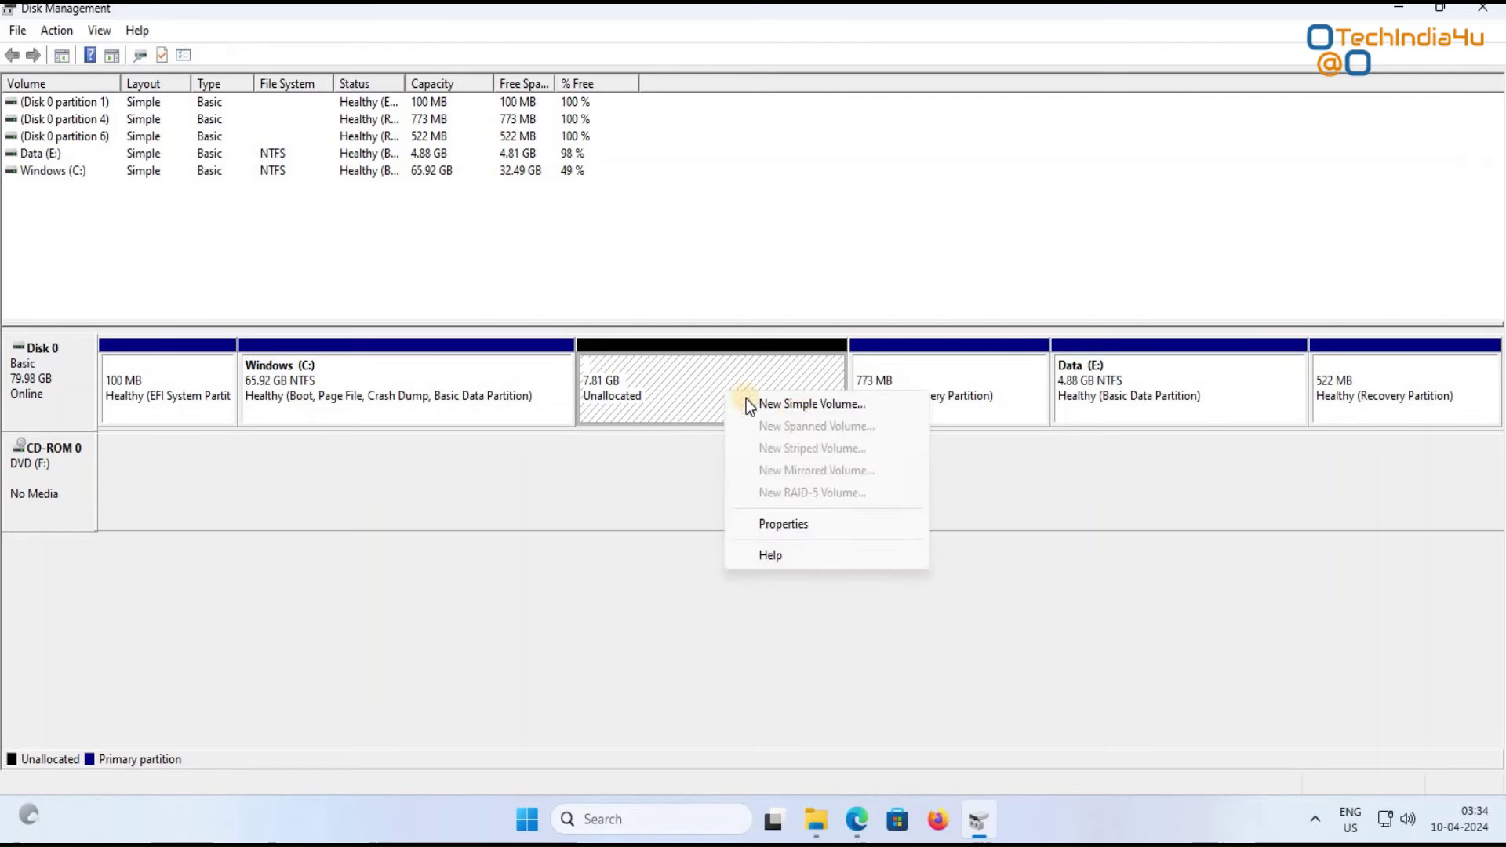
click(798, 404)
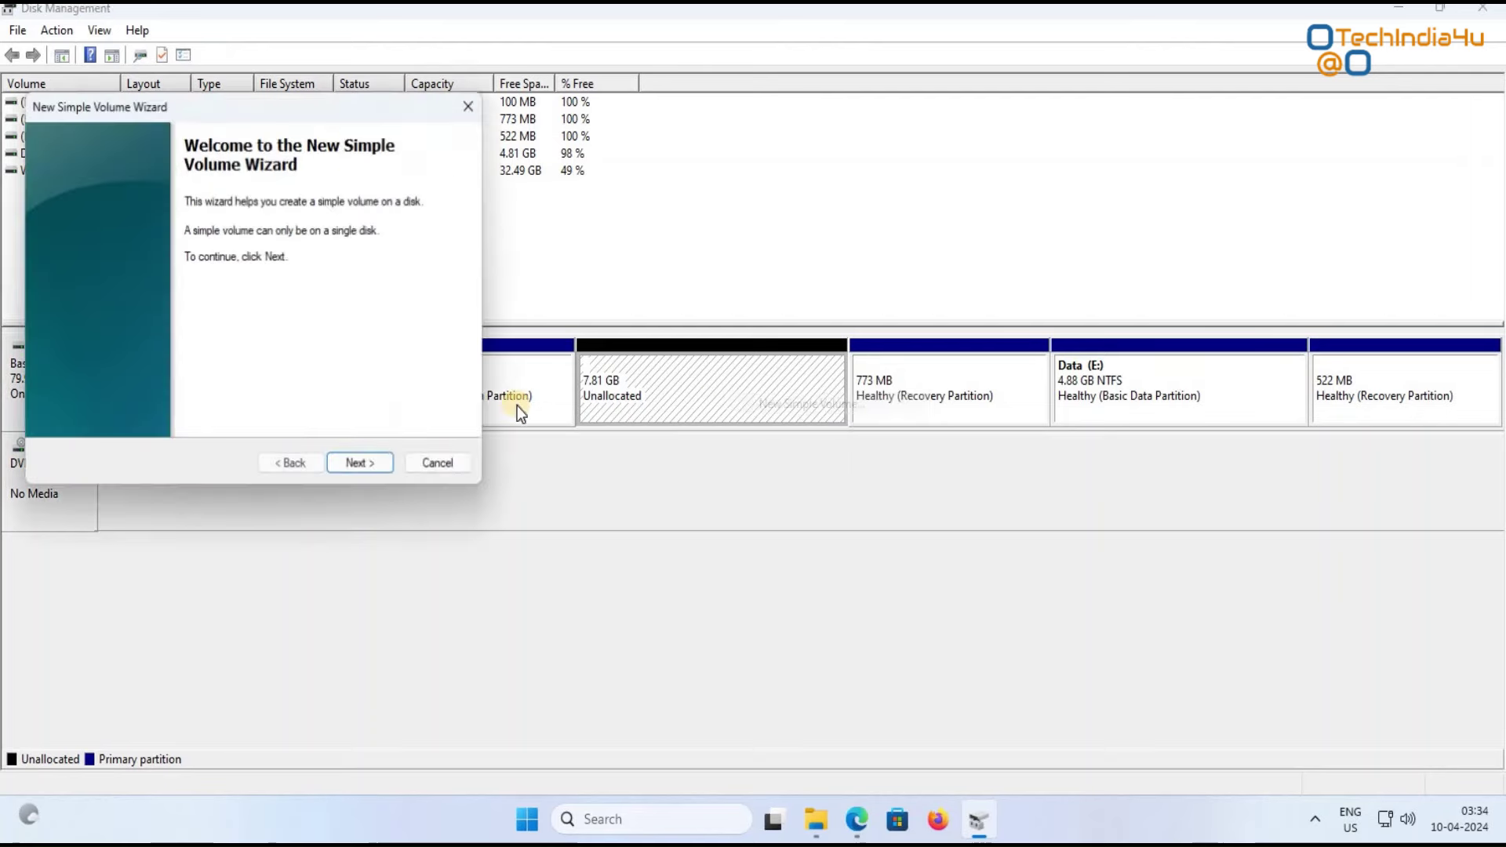
click(372, 464)
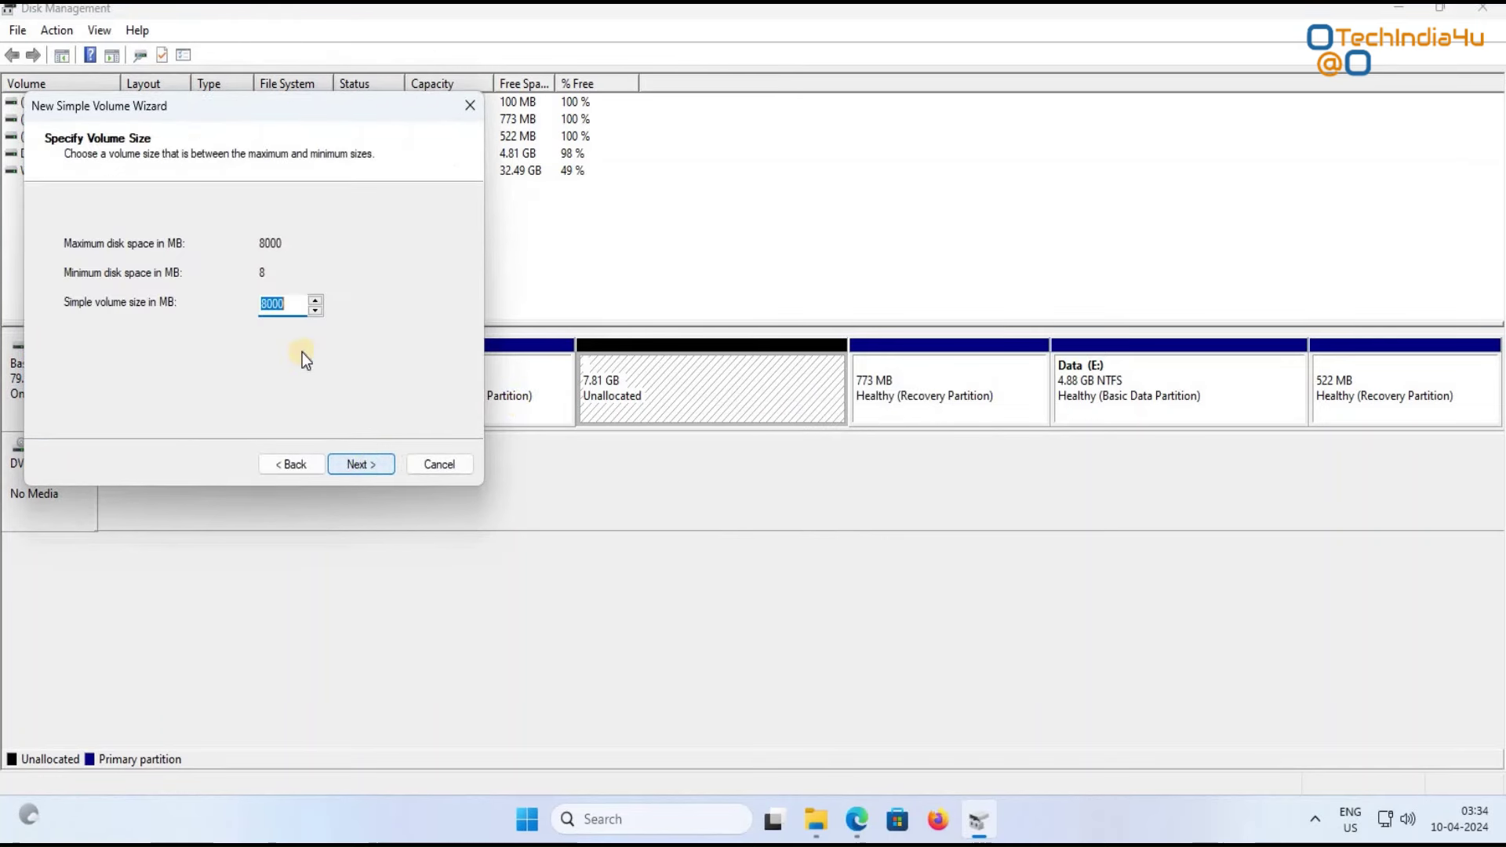
click(375, 464)
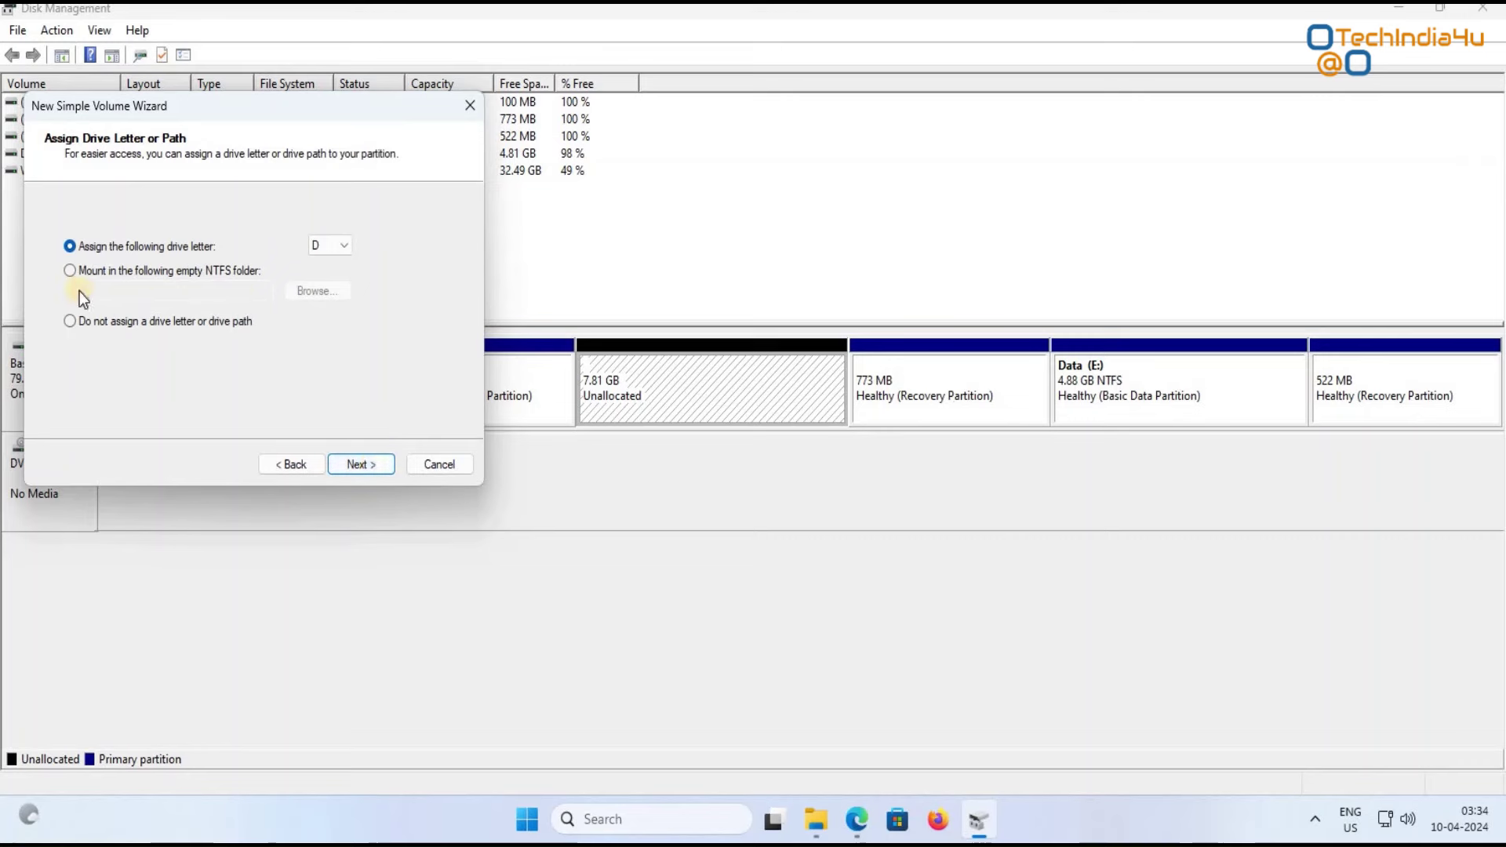
click(379, 466)
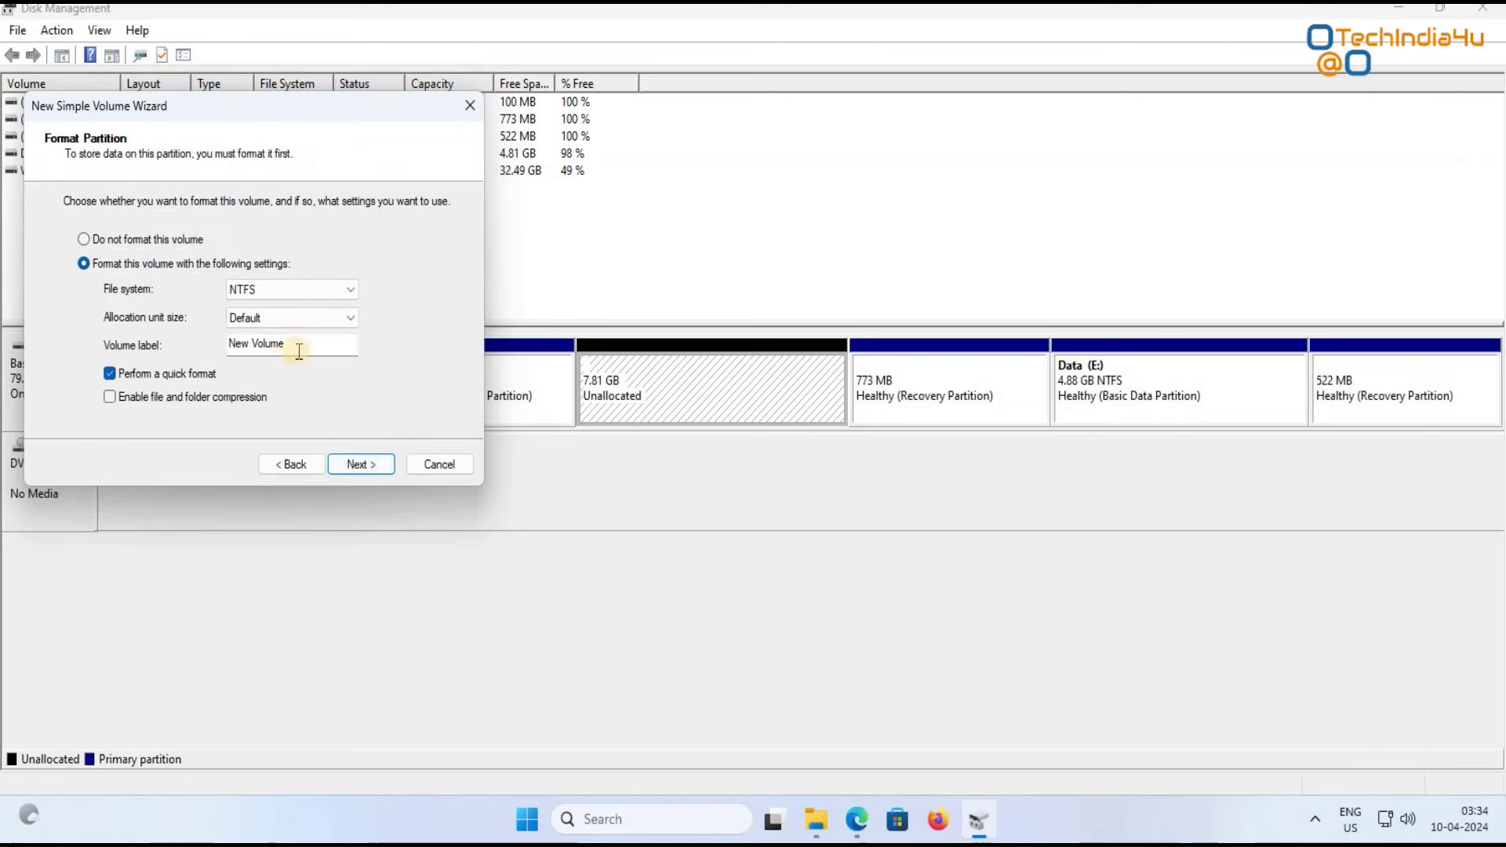
Step: Label the new volume Win10_install and create it with a quick NTFS format
click(227, 345)
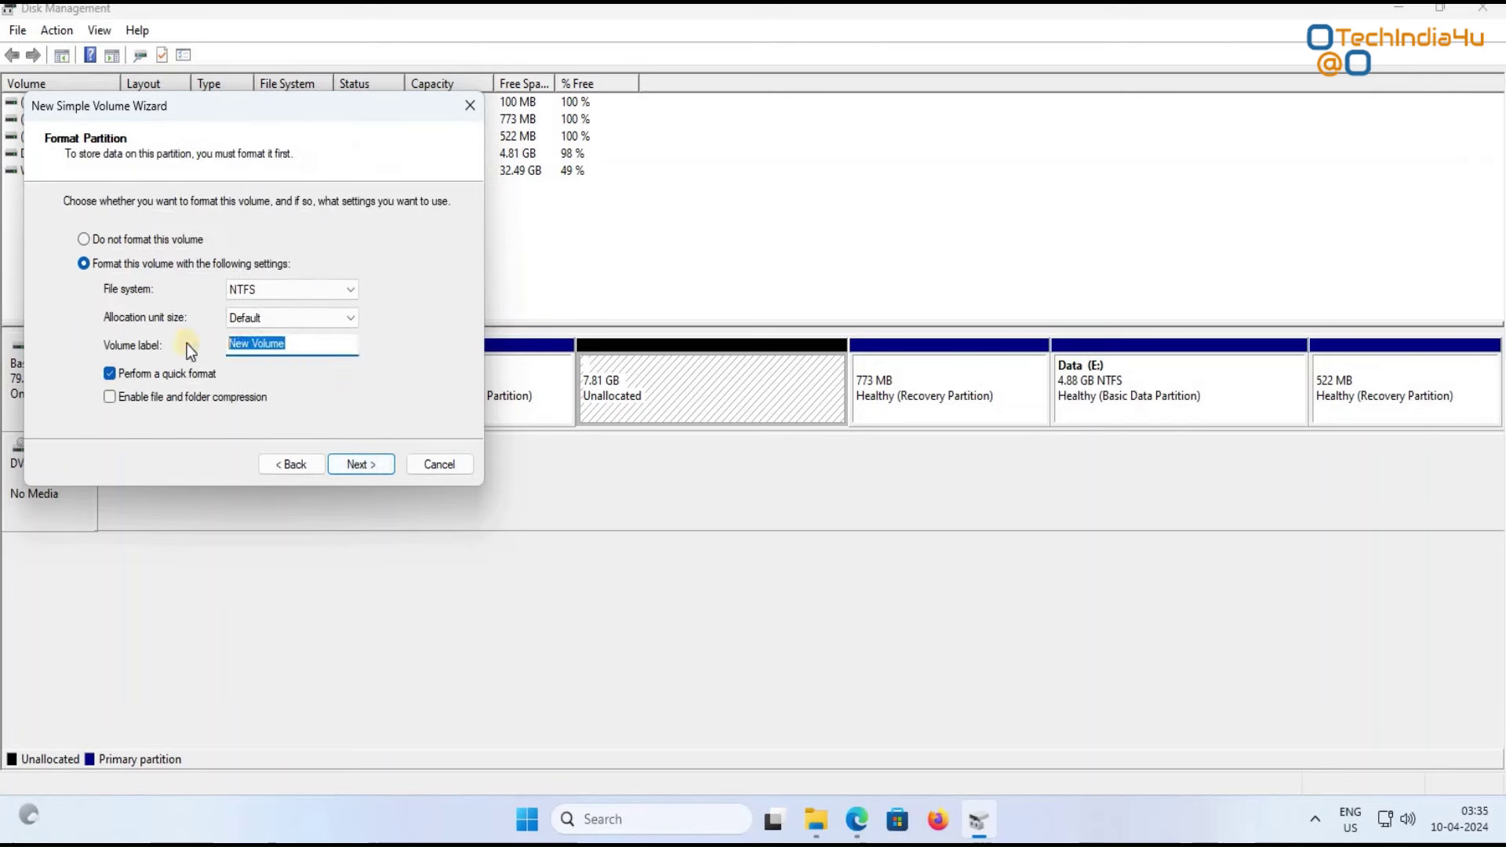
text(Win10_install)
click(369, 471)
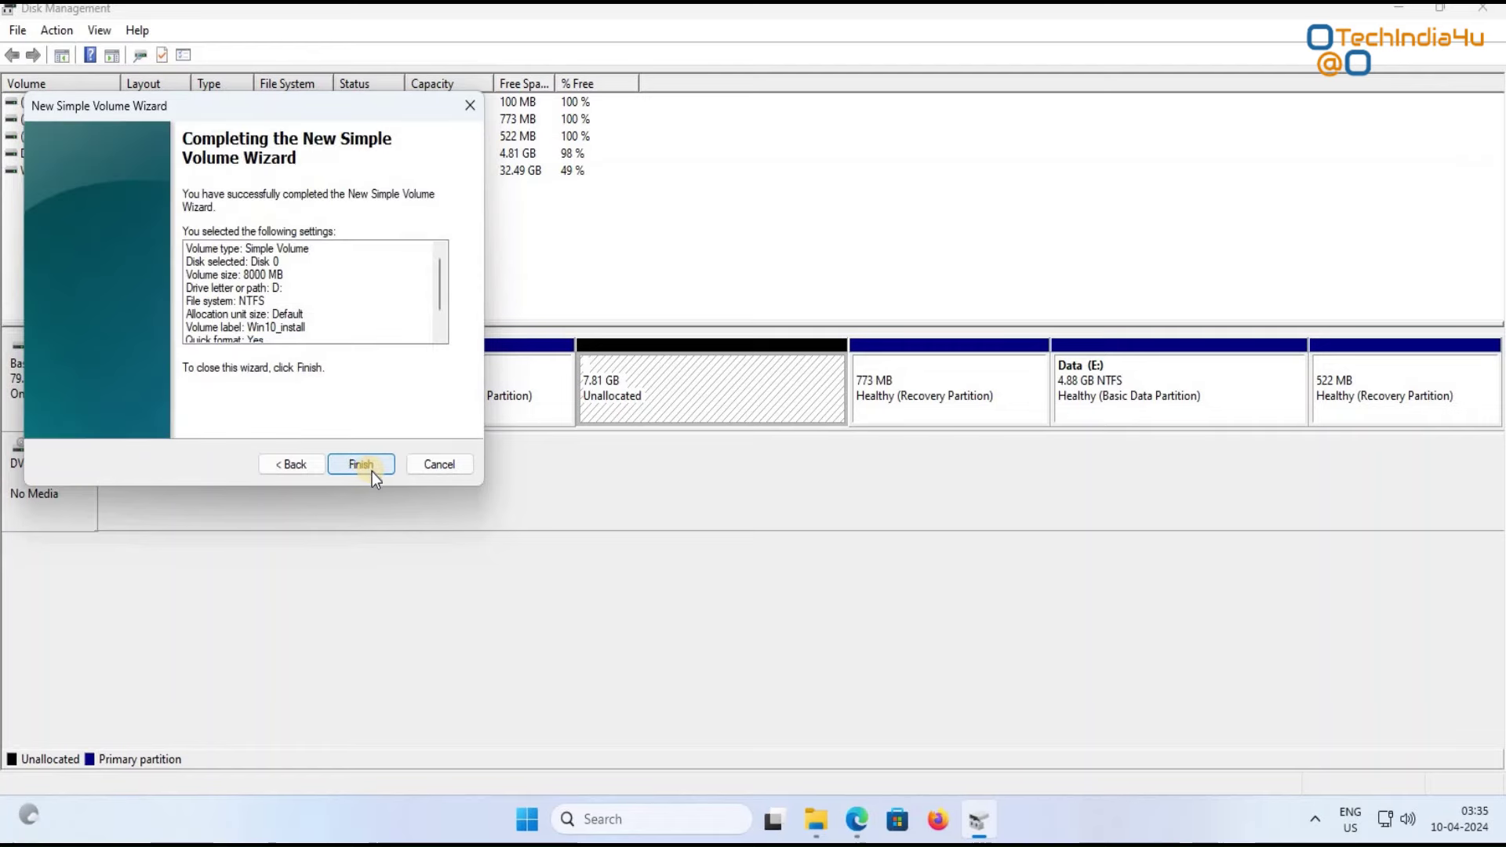
click(370, 470)
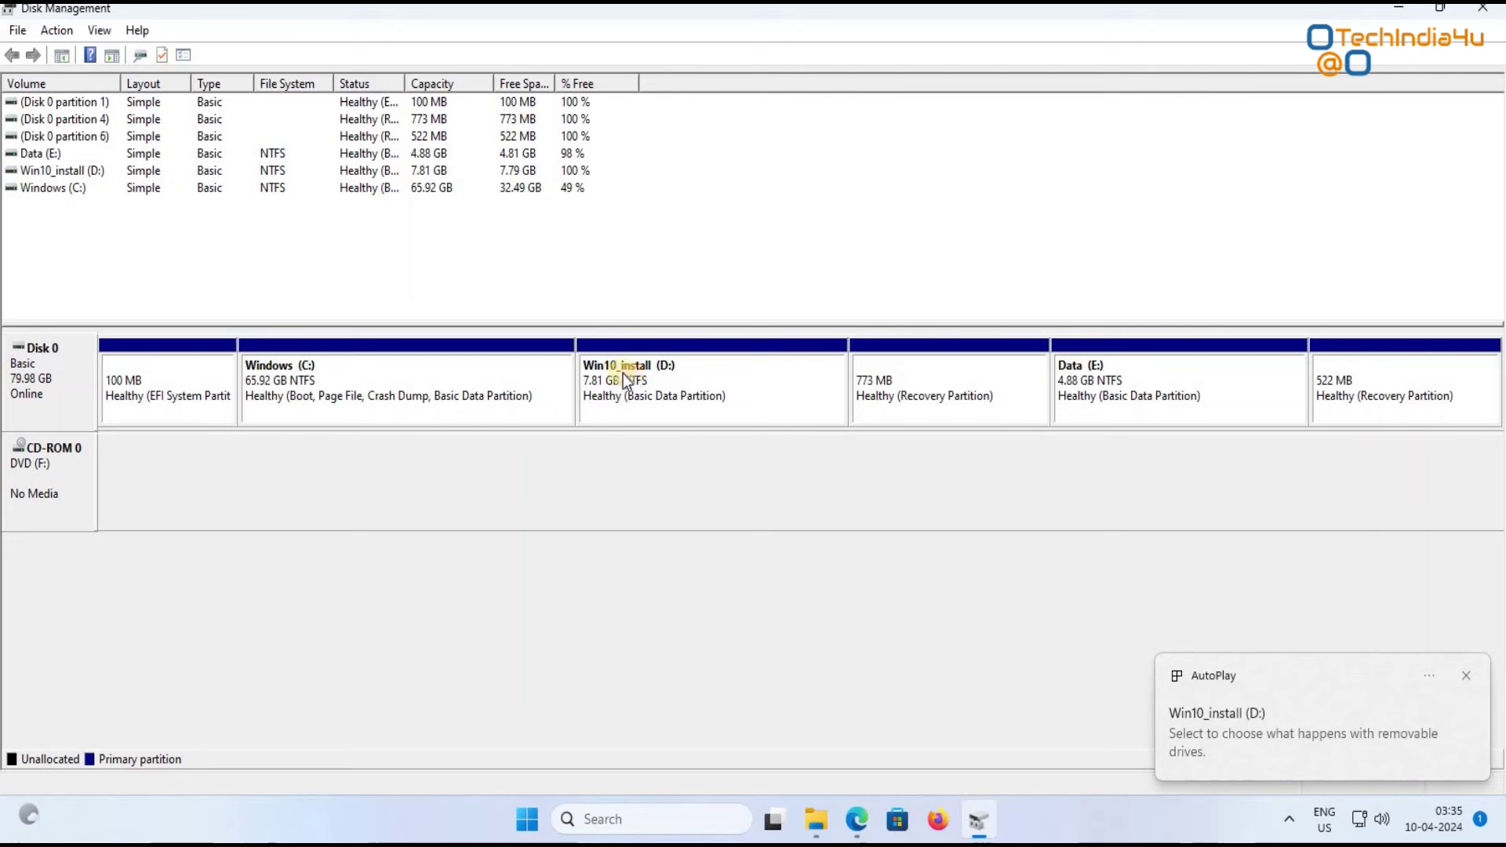
Step: Close Disk Management and check the new Win10_install (D:) drive in This PC
click(671, 392)
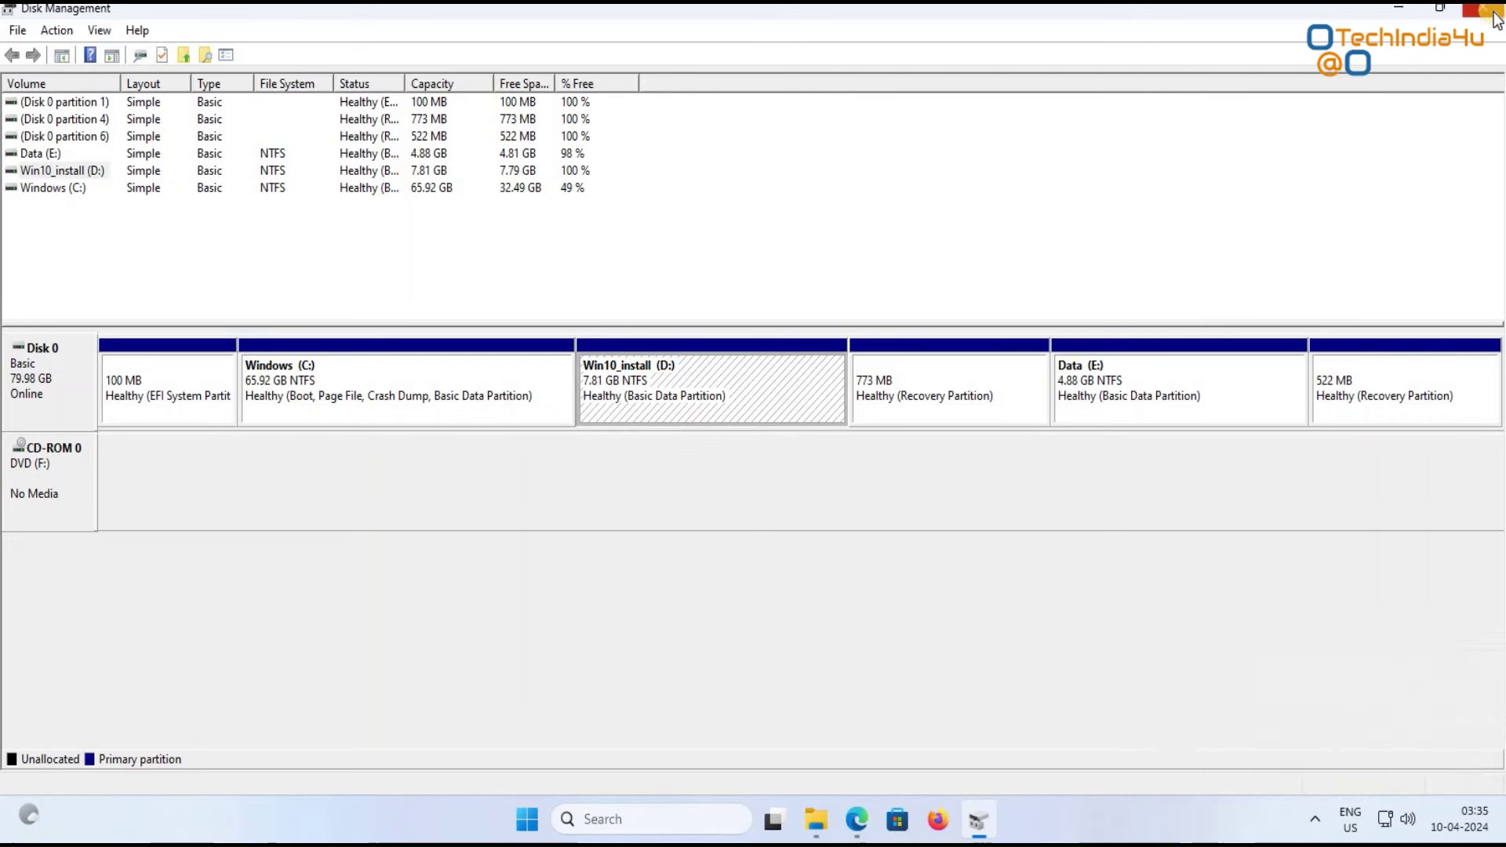
key(alt+F4)
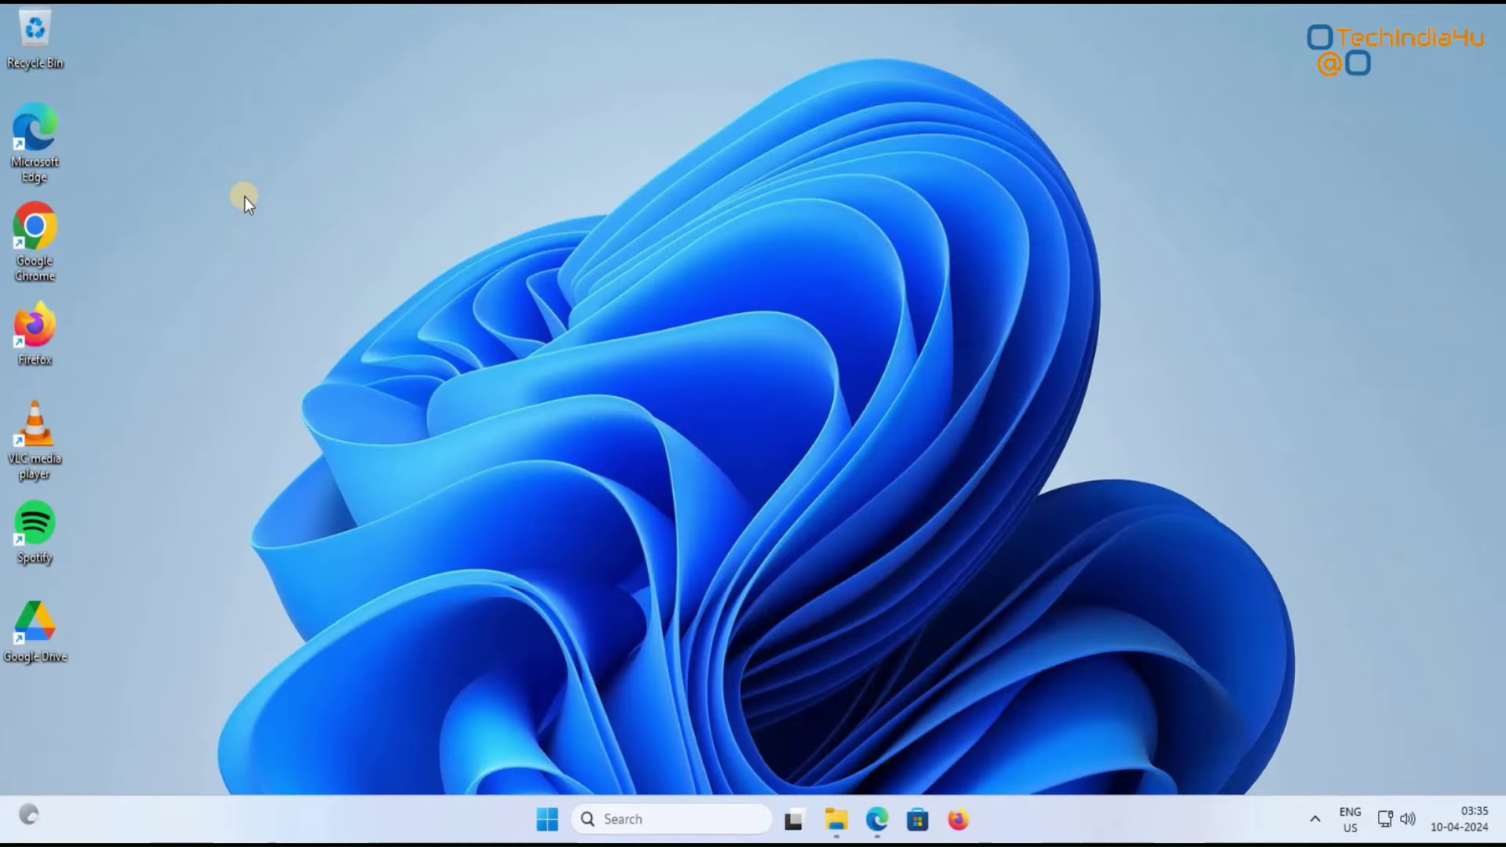
click(836, 820)
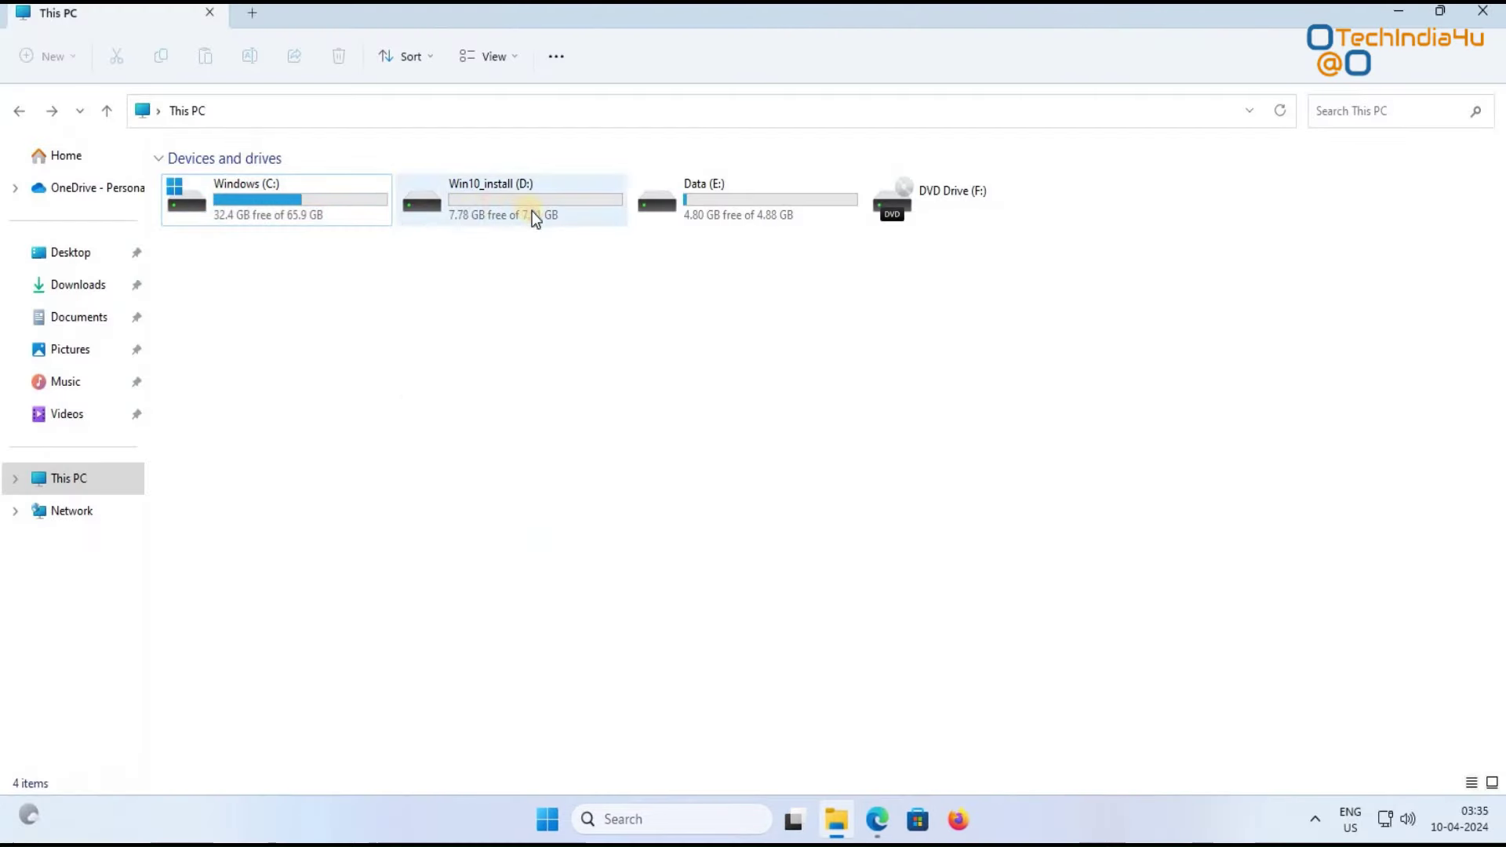
click(549, 218)
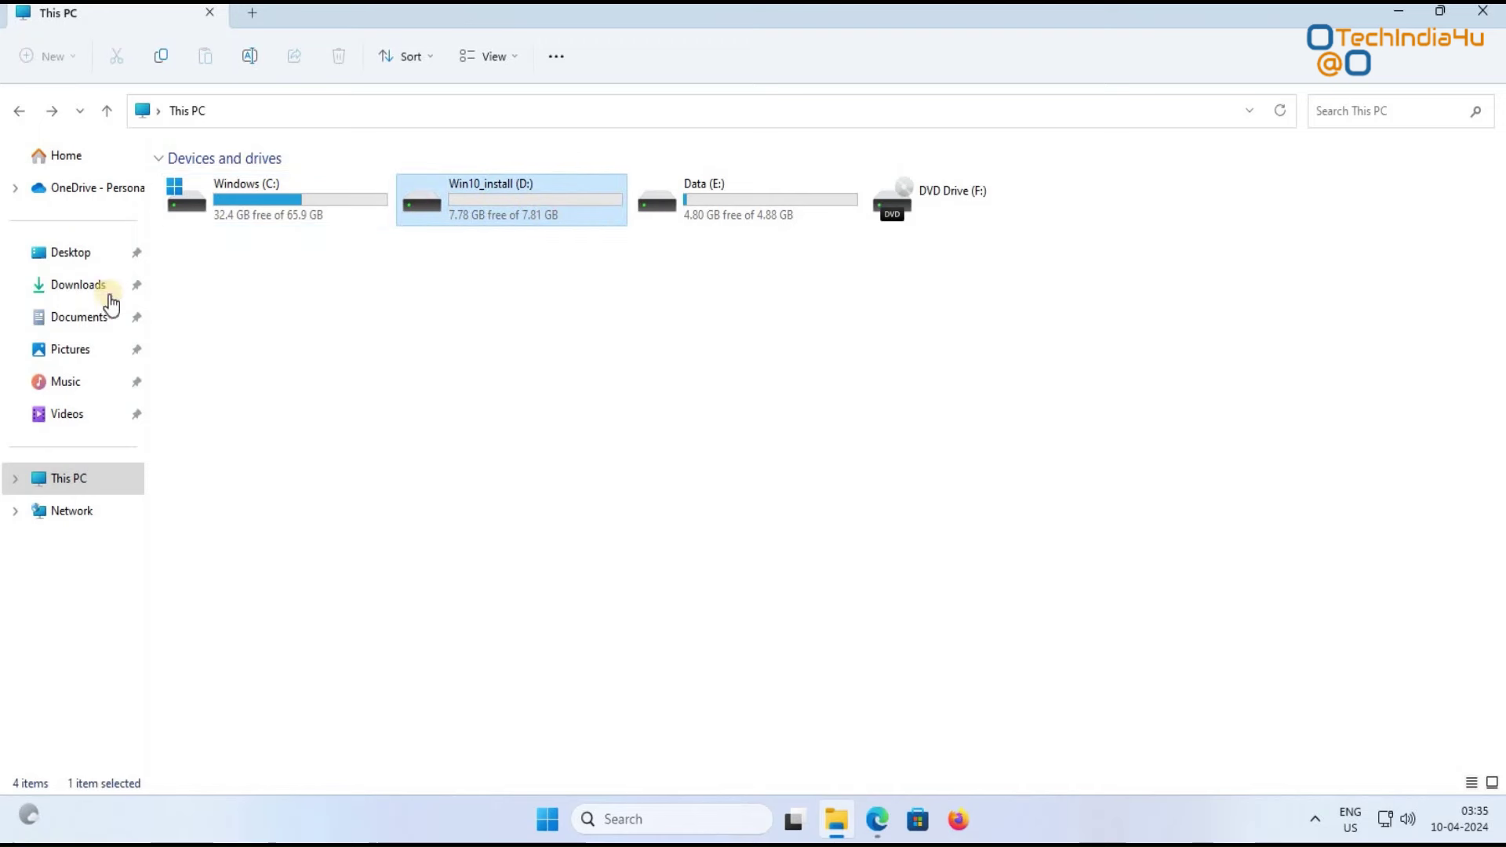
Step: Mount the Win10_22H2_English_x64v1 disc image from the Documents folder
click(56, 318)
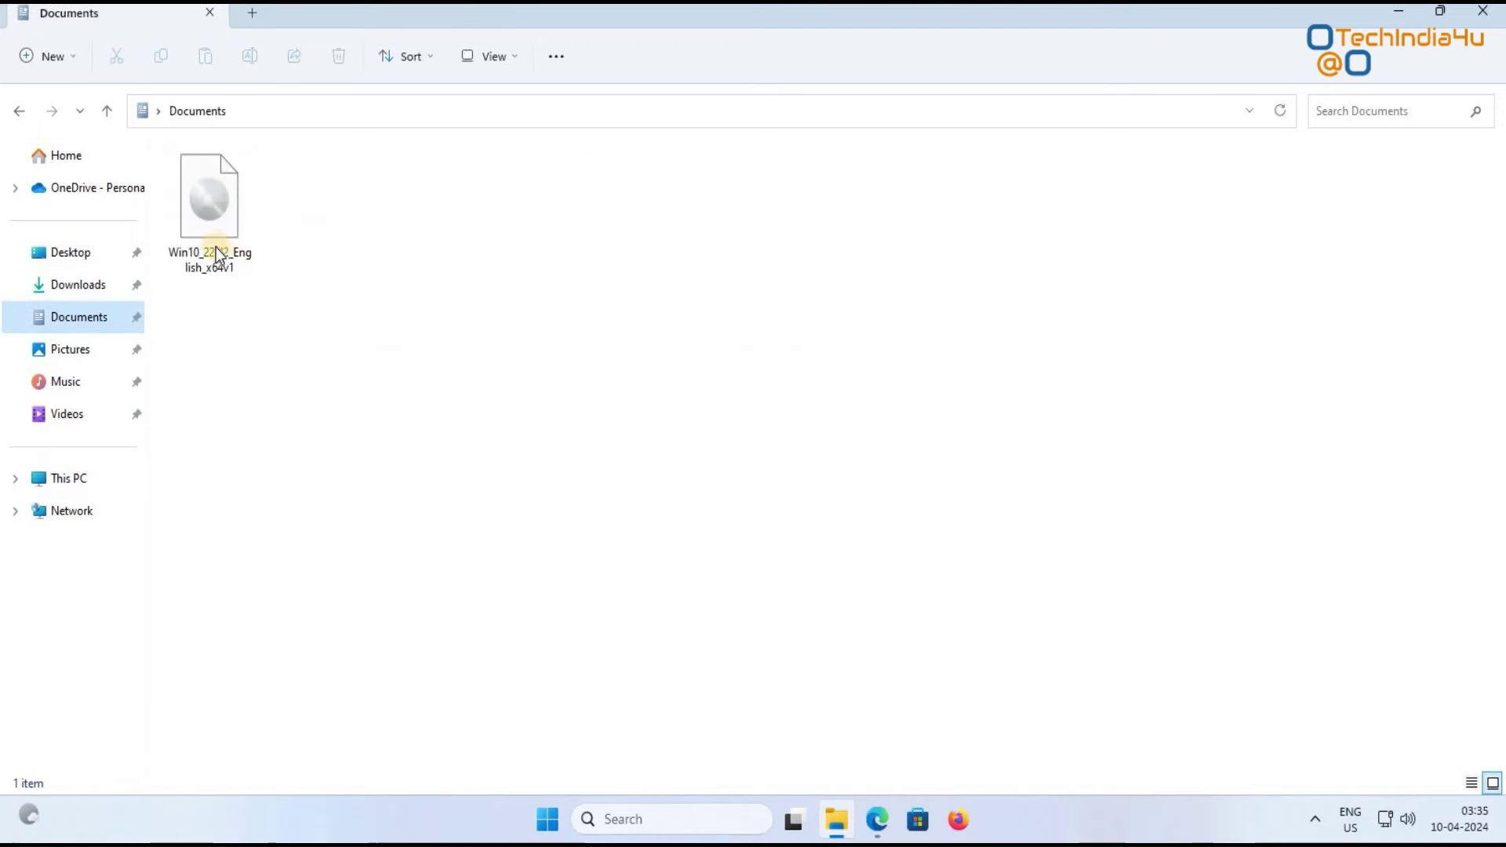
click(214, 243)
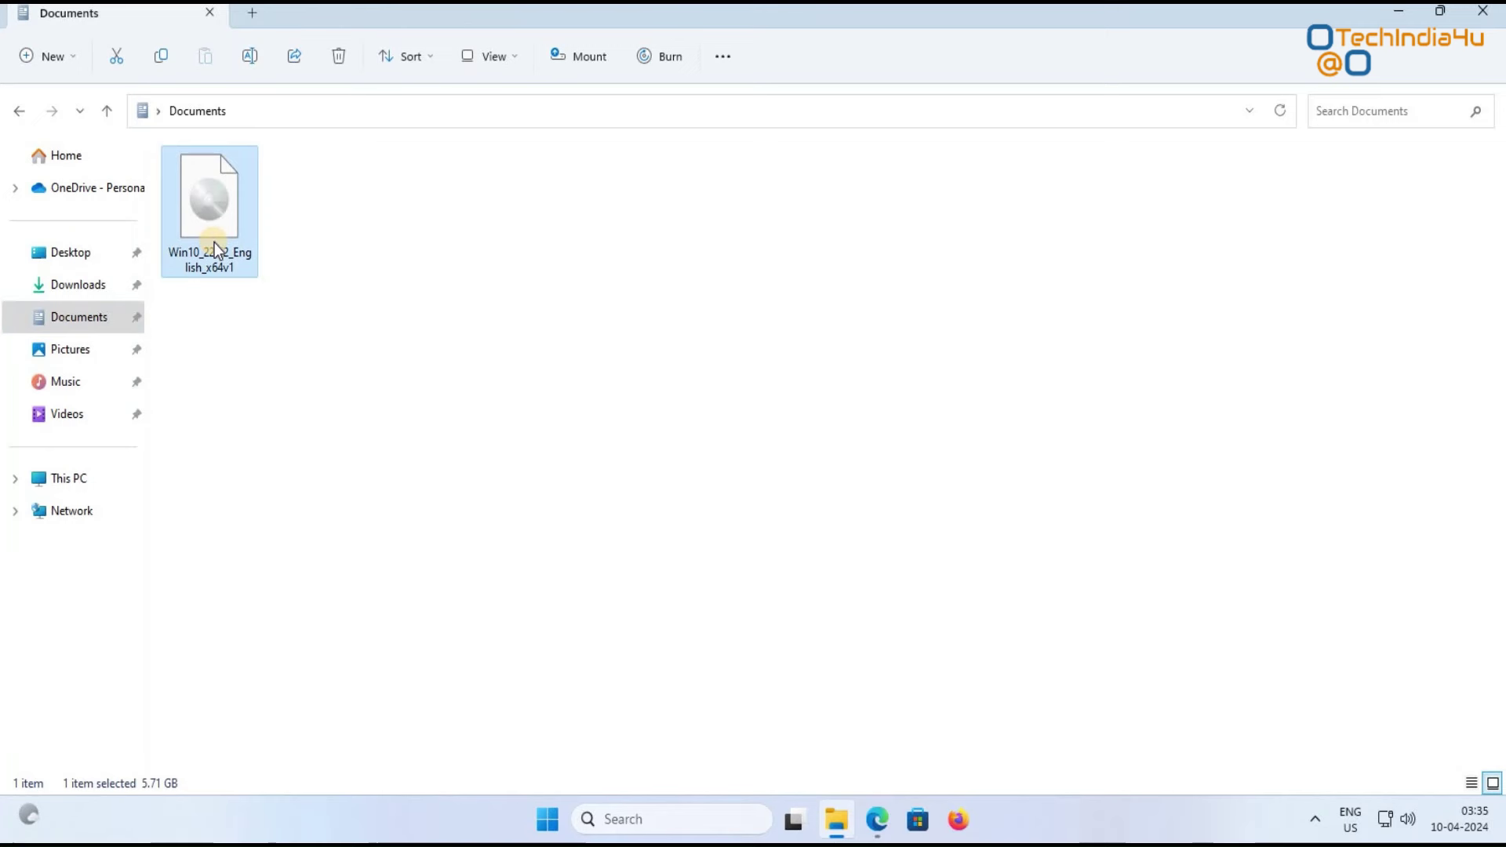
right_click(214, 242)
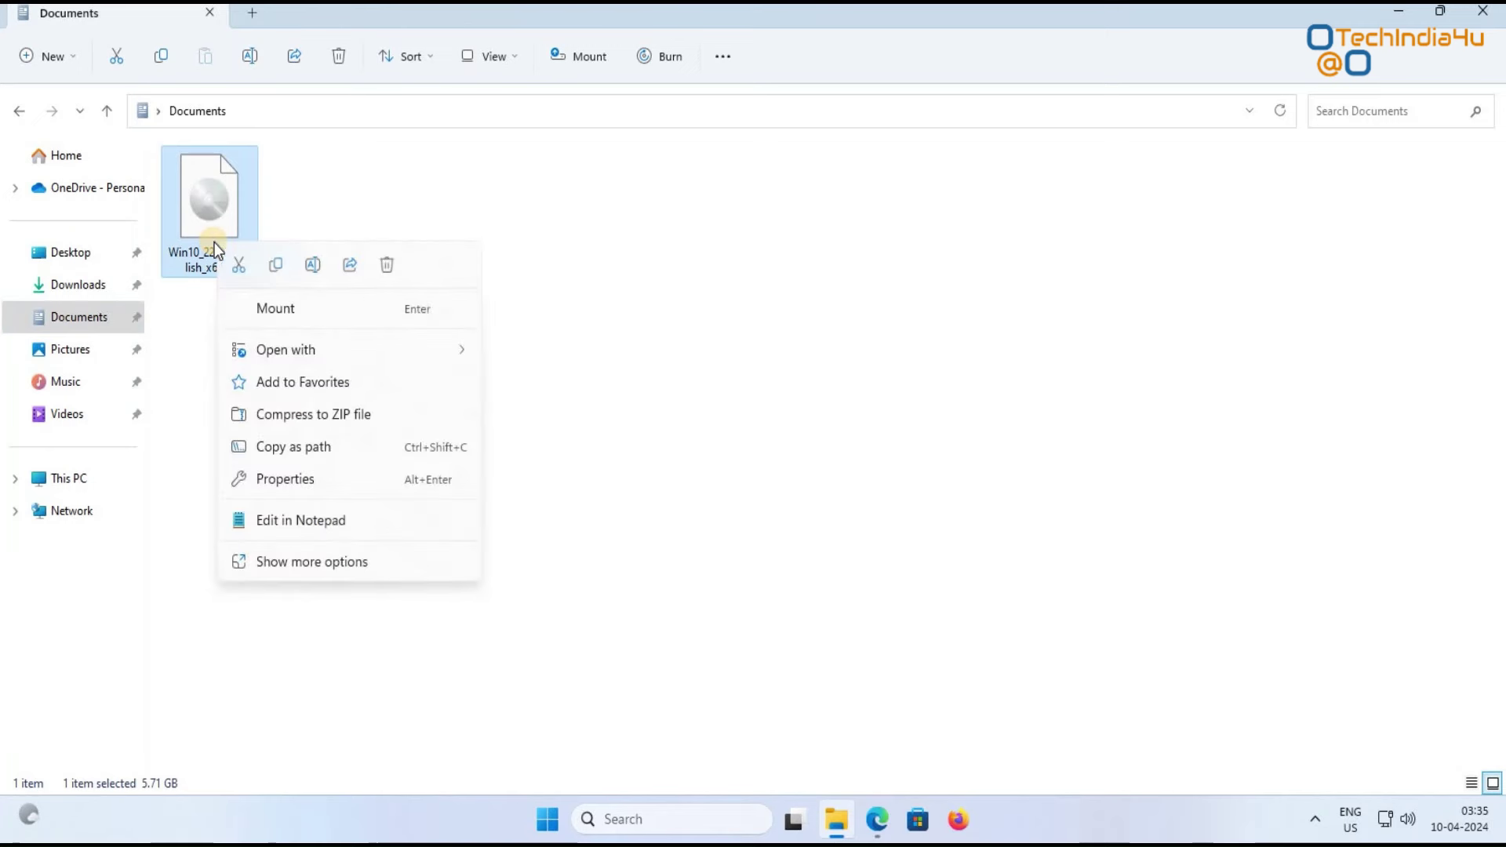
click(284, 312)
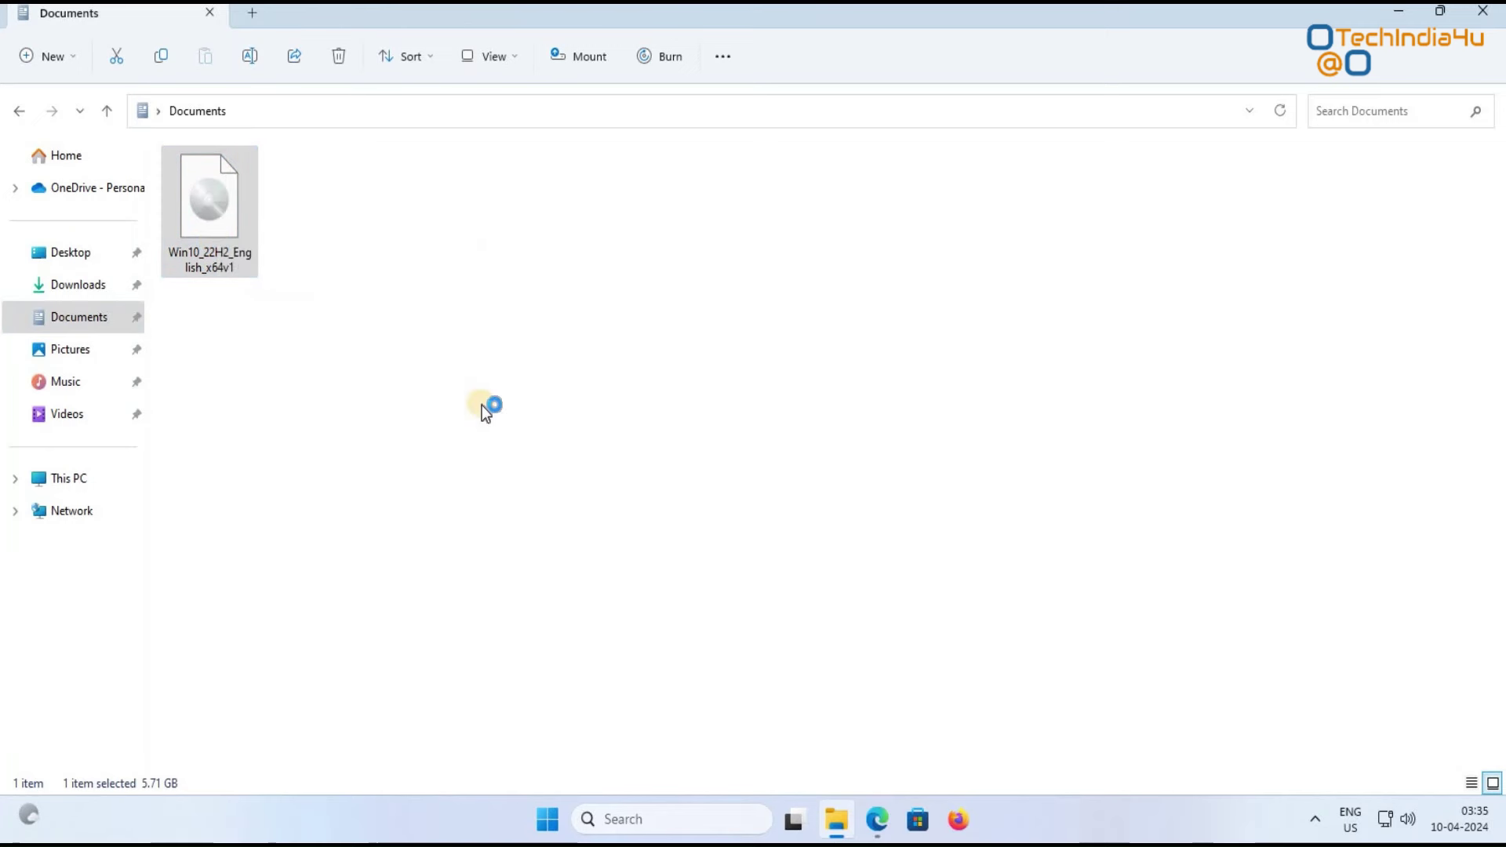
Step: Open the mounted DVD Drive (G:) in a new tab and copy all its files and folders
click(79, 480)
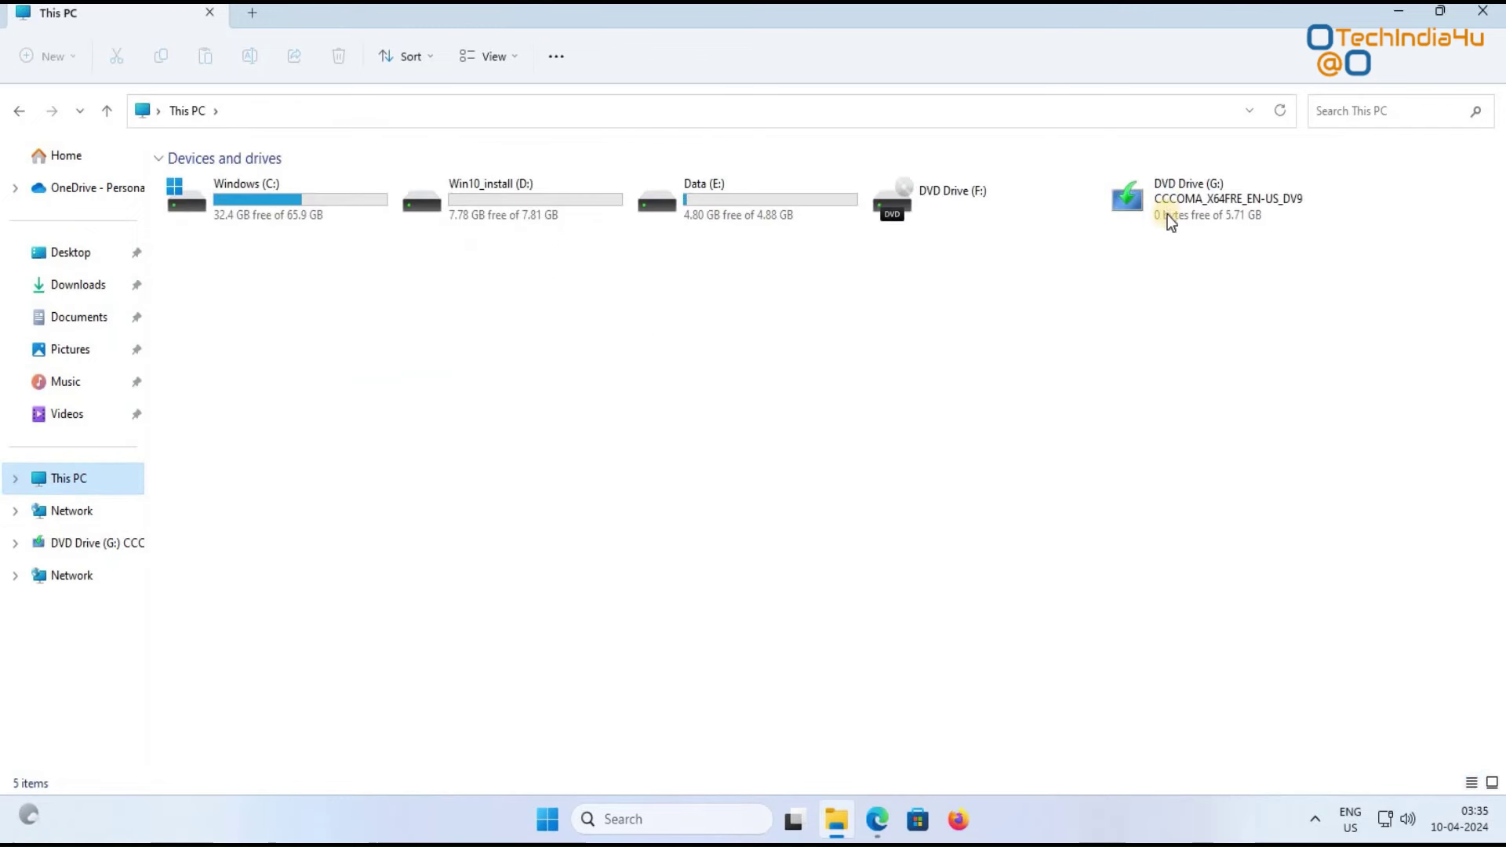
click(1167, 208)
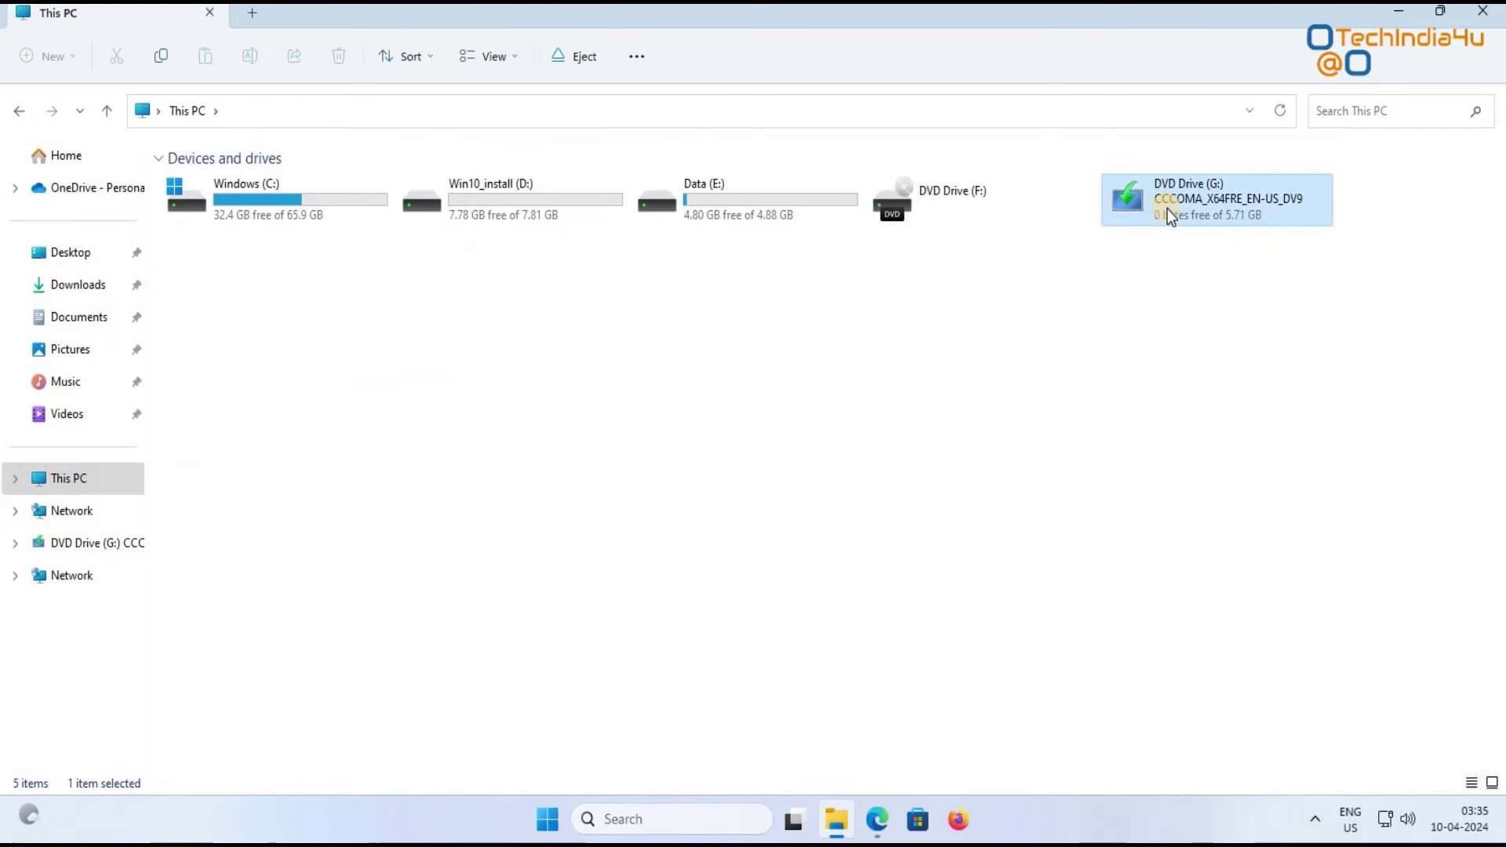
right_click(1167, 209)
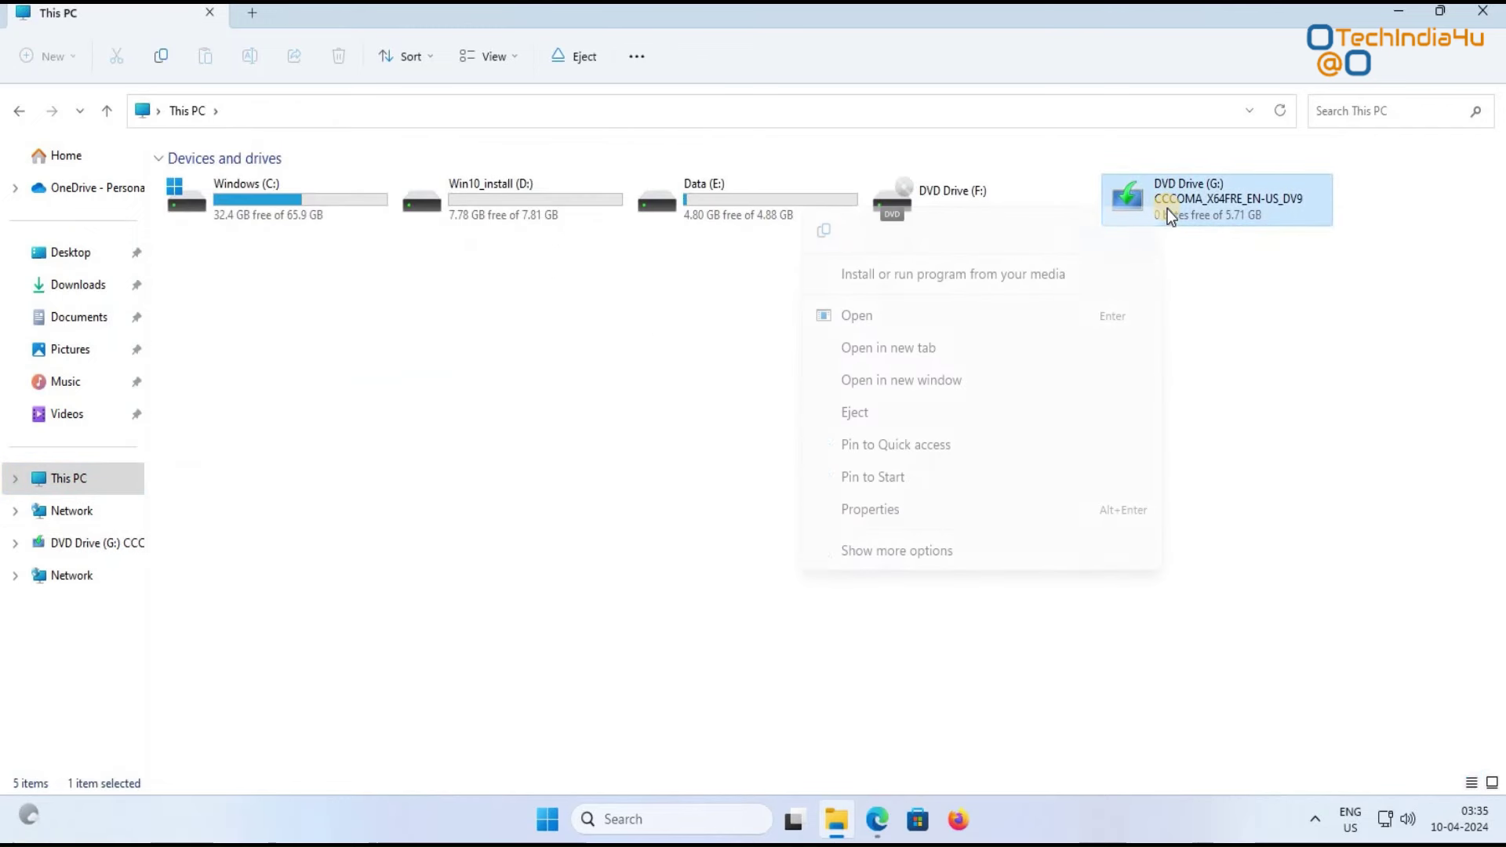
click(930, 348)
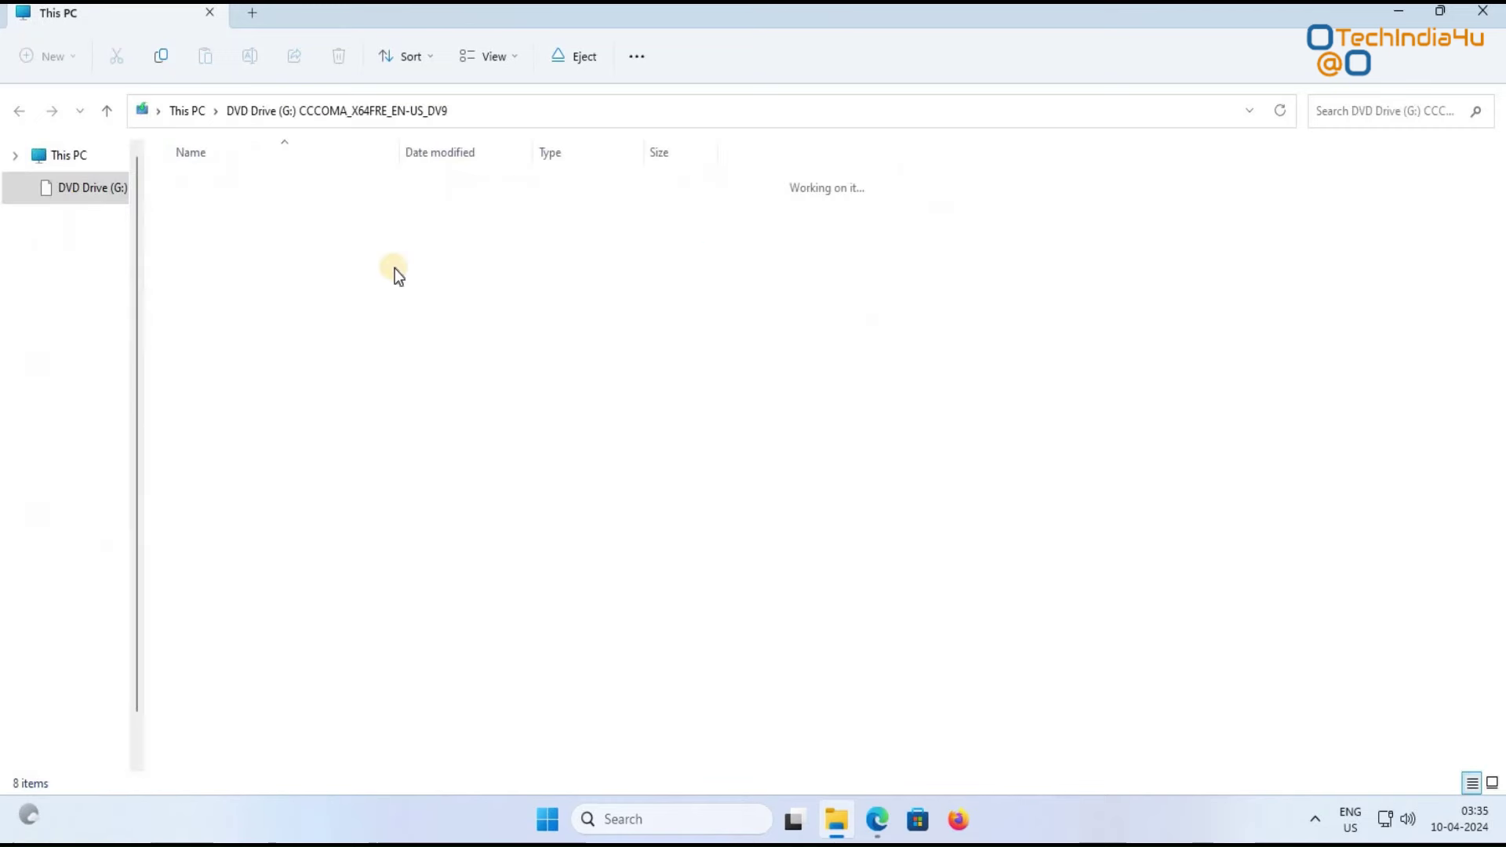
drag(279, 452, 179, 180)
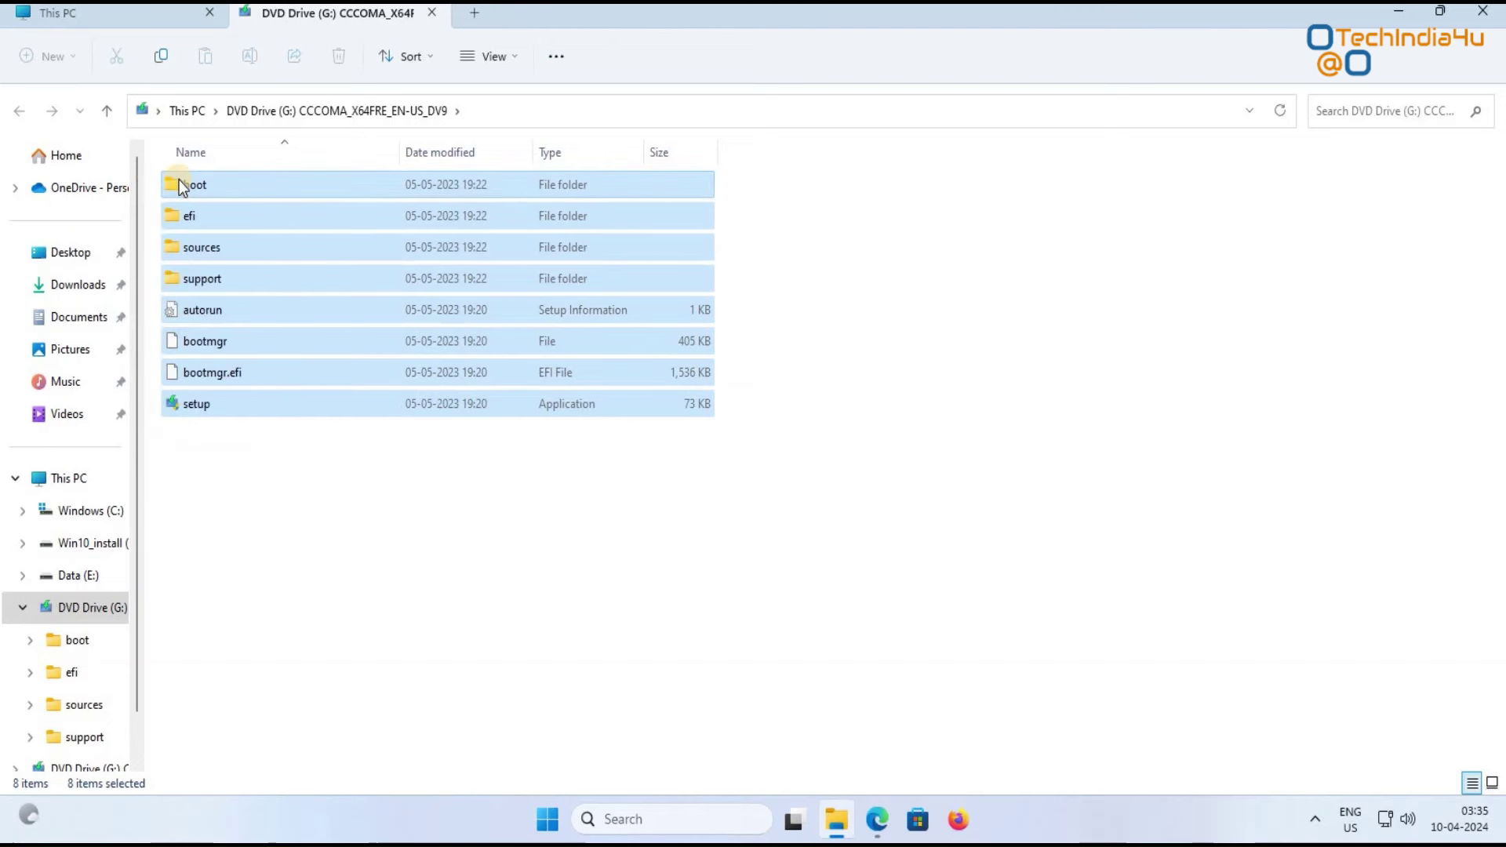
right_click(179, 180)
click(215, 204)
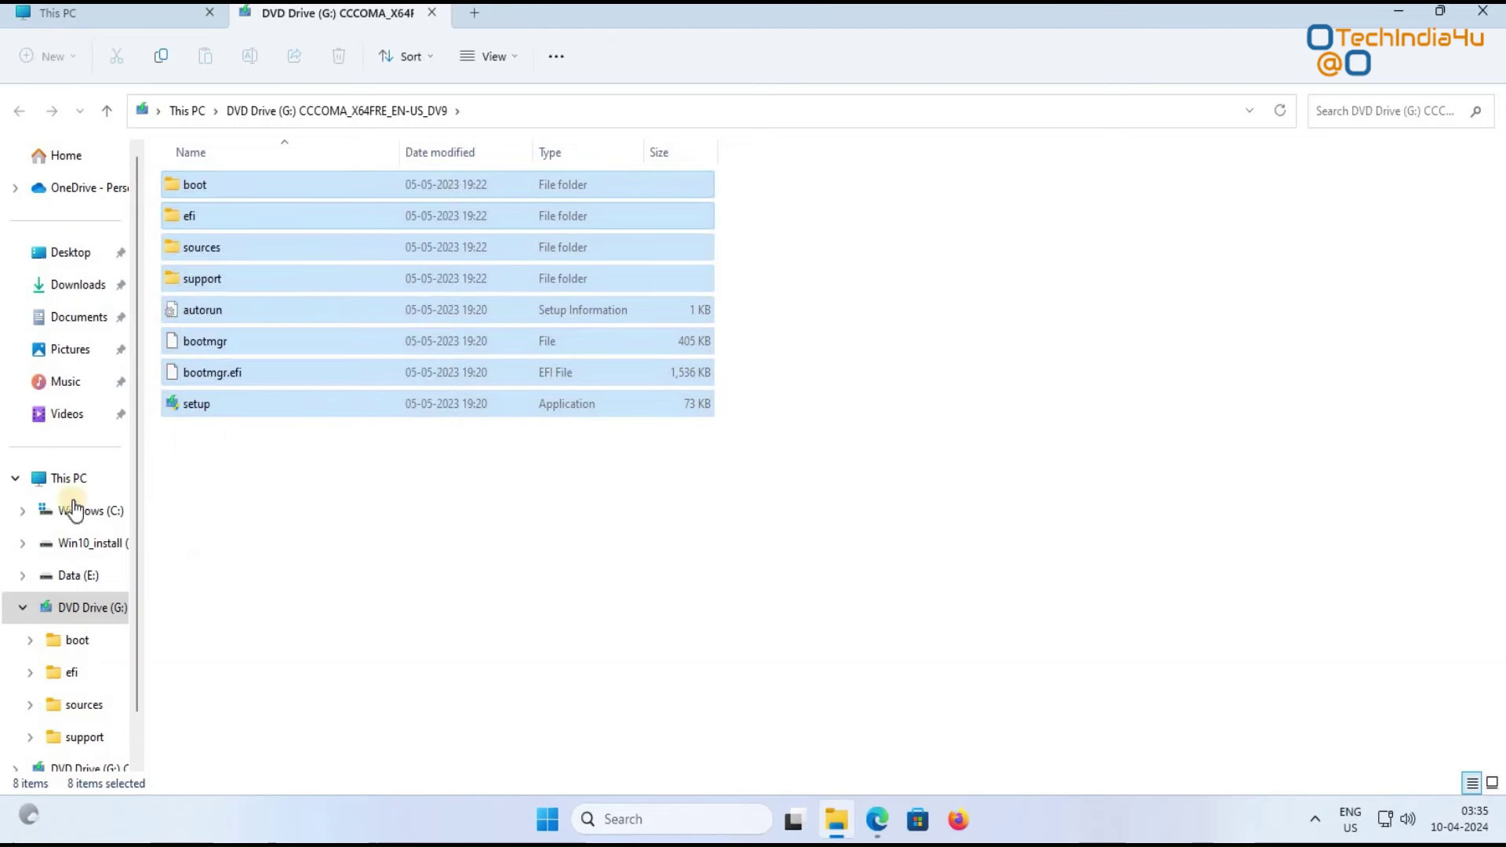
Step: Paste the copied installation files into the Win10_install (D:) drive and return to This PC
key(alt+Up)
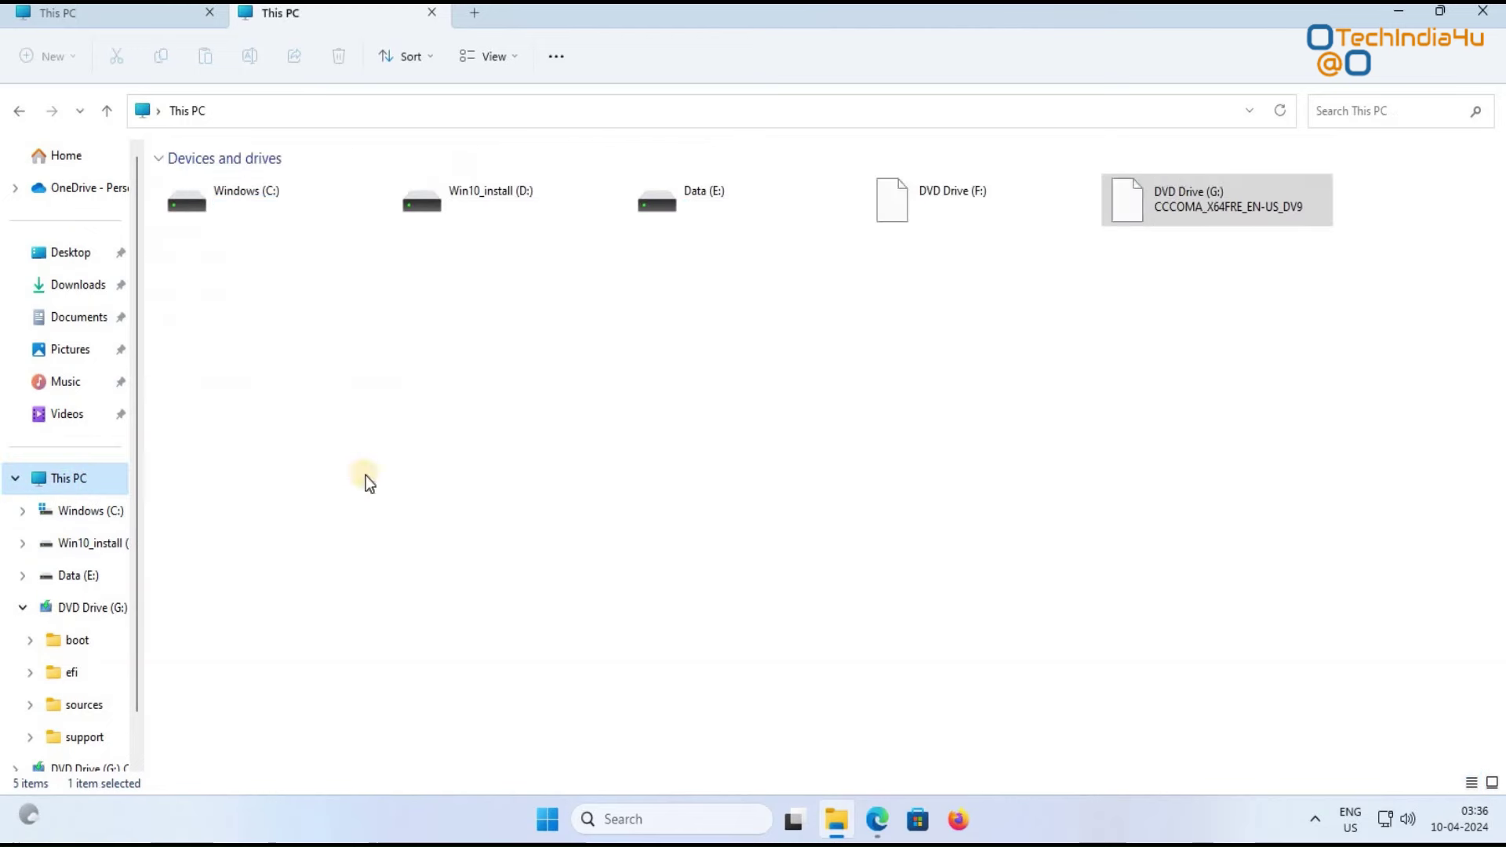
double_click(472, 203)
key(ctrl+v)
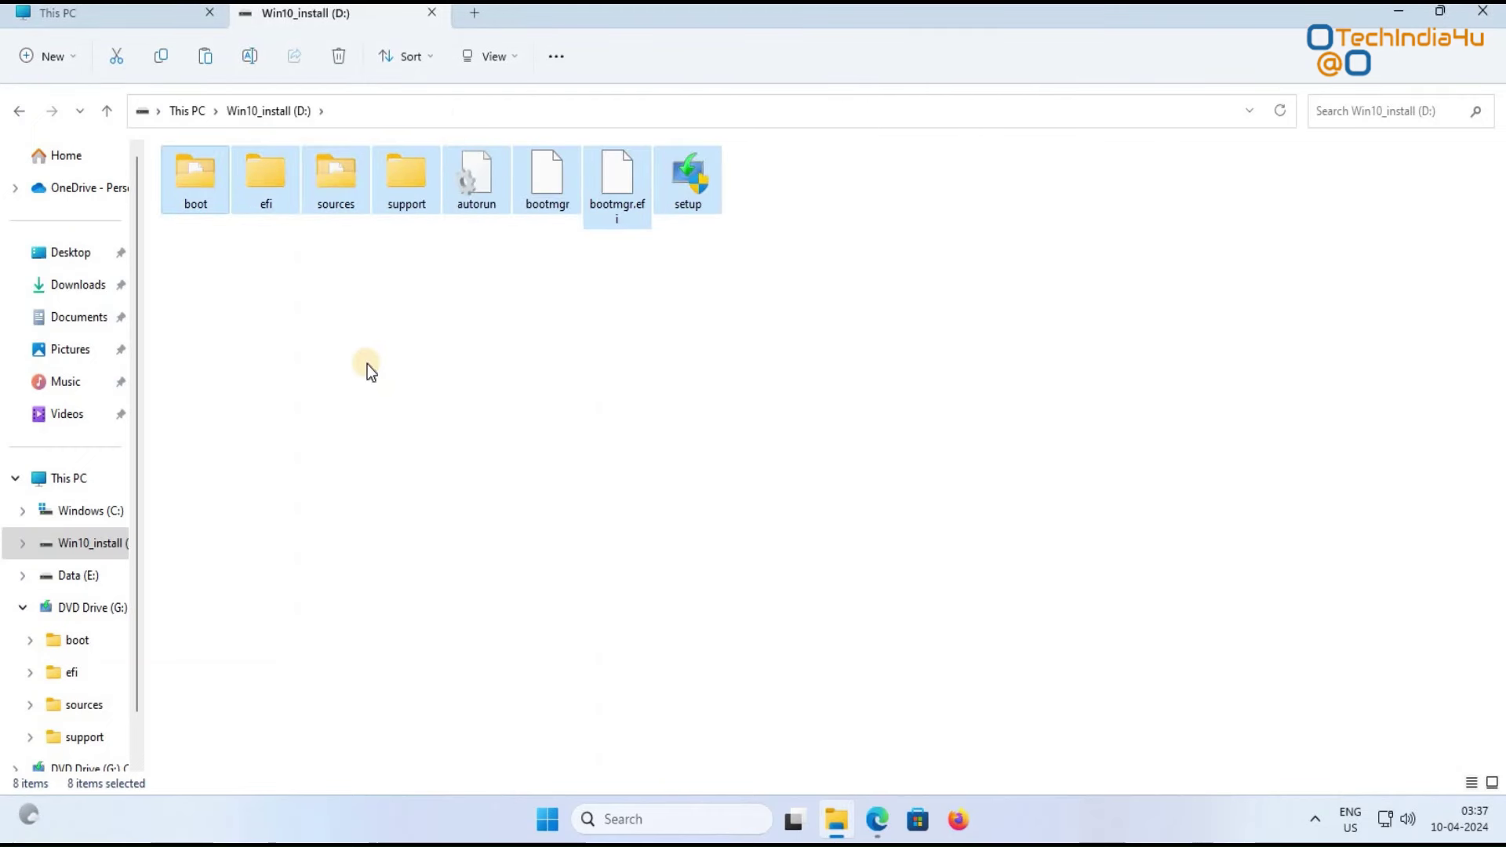
click(741, 262)
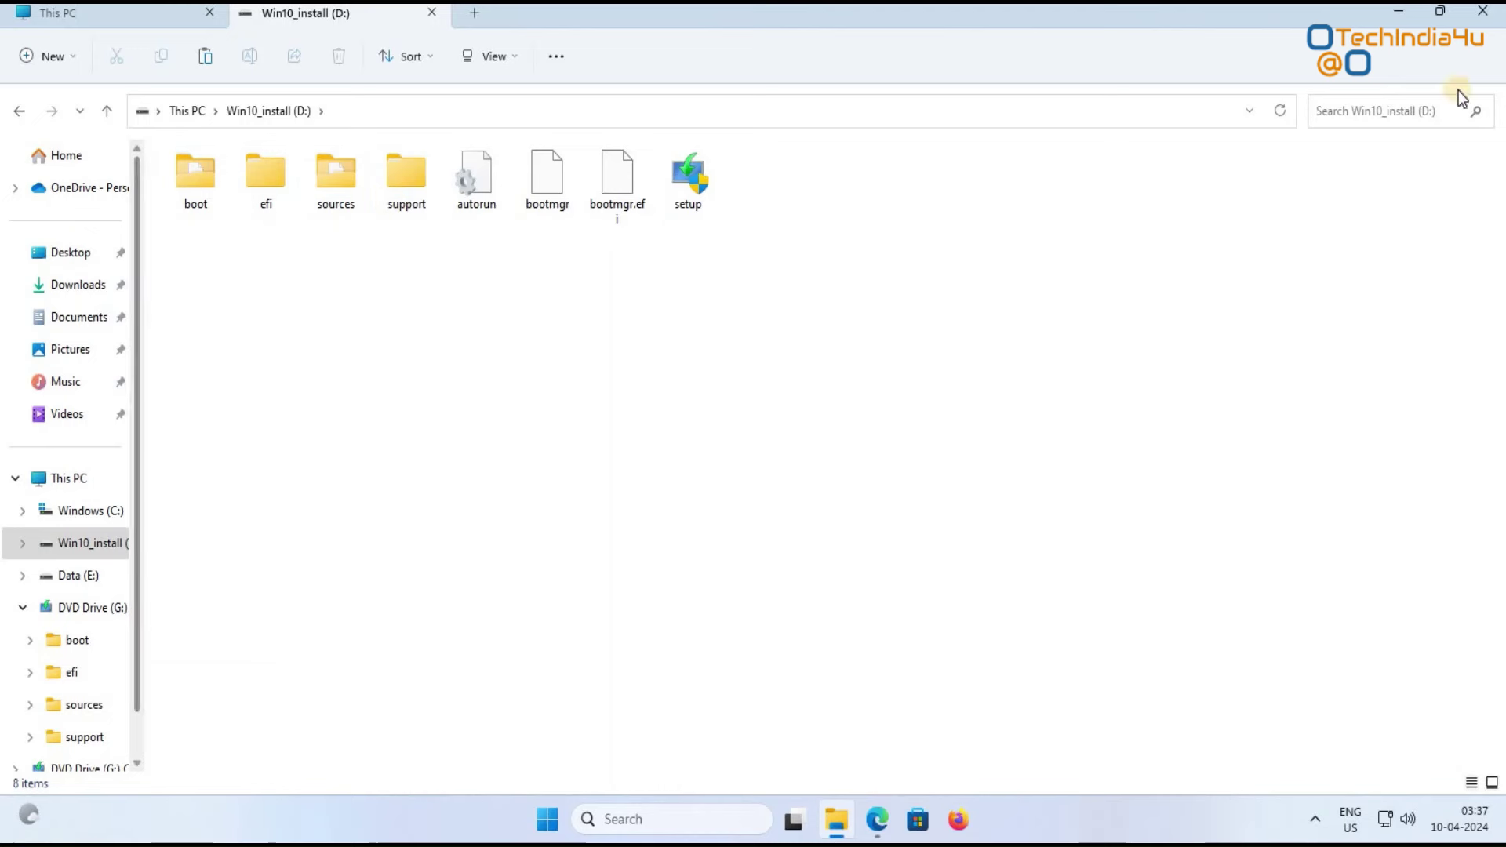
key(alt+Up)
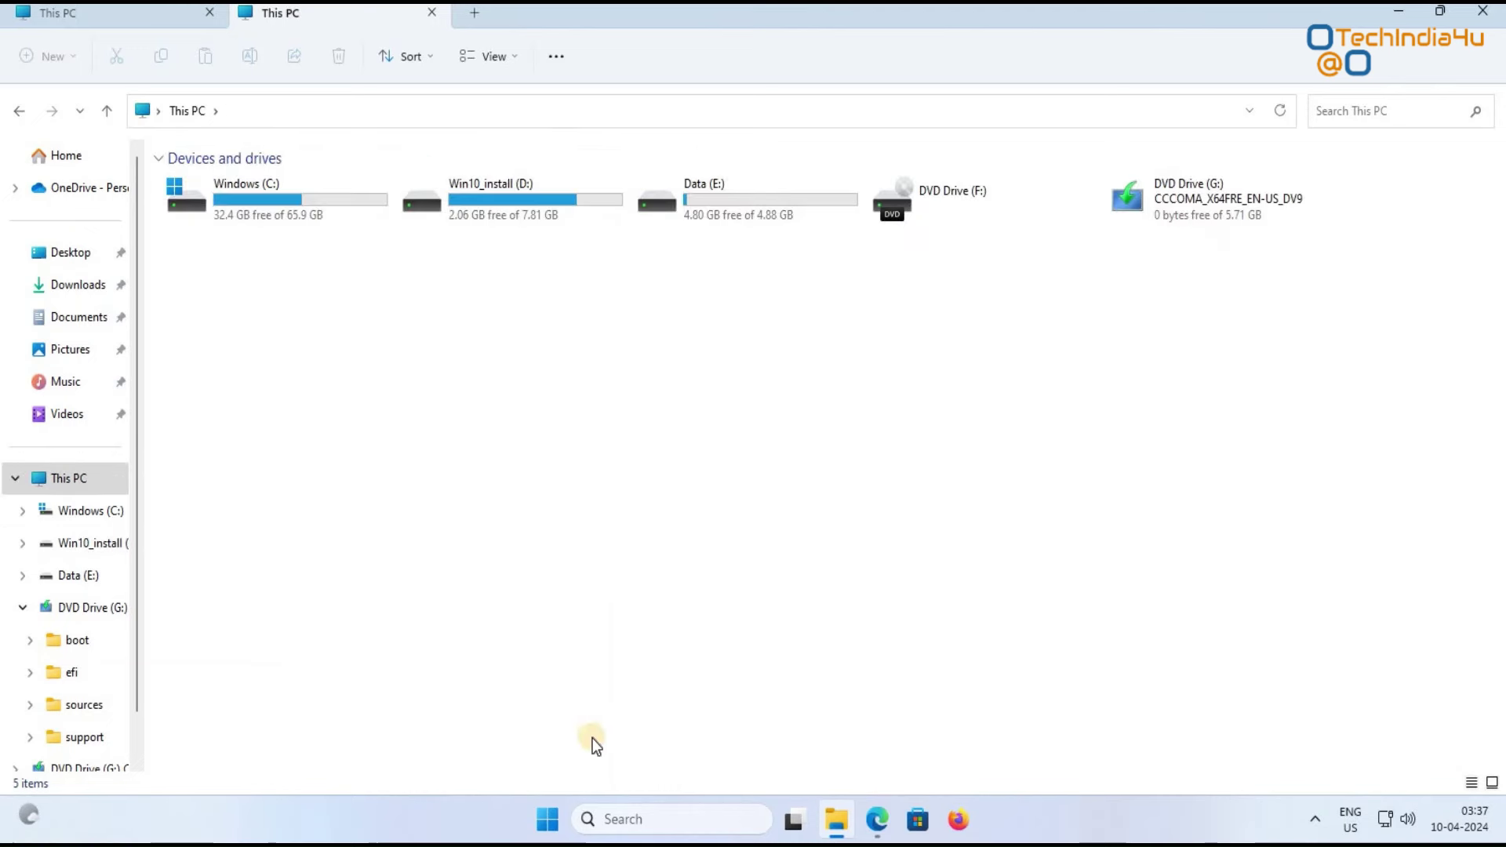
Step: Check the partition style of Disk 0 in its properties in Disk Management, closing both windows when done
right_click(546, 833)
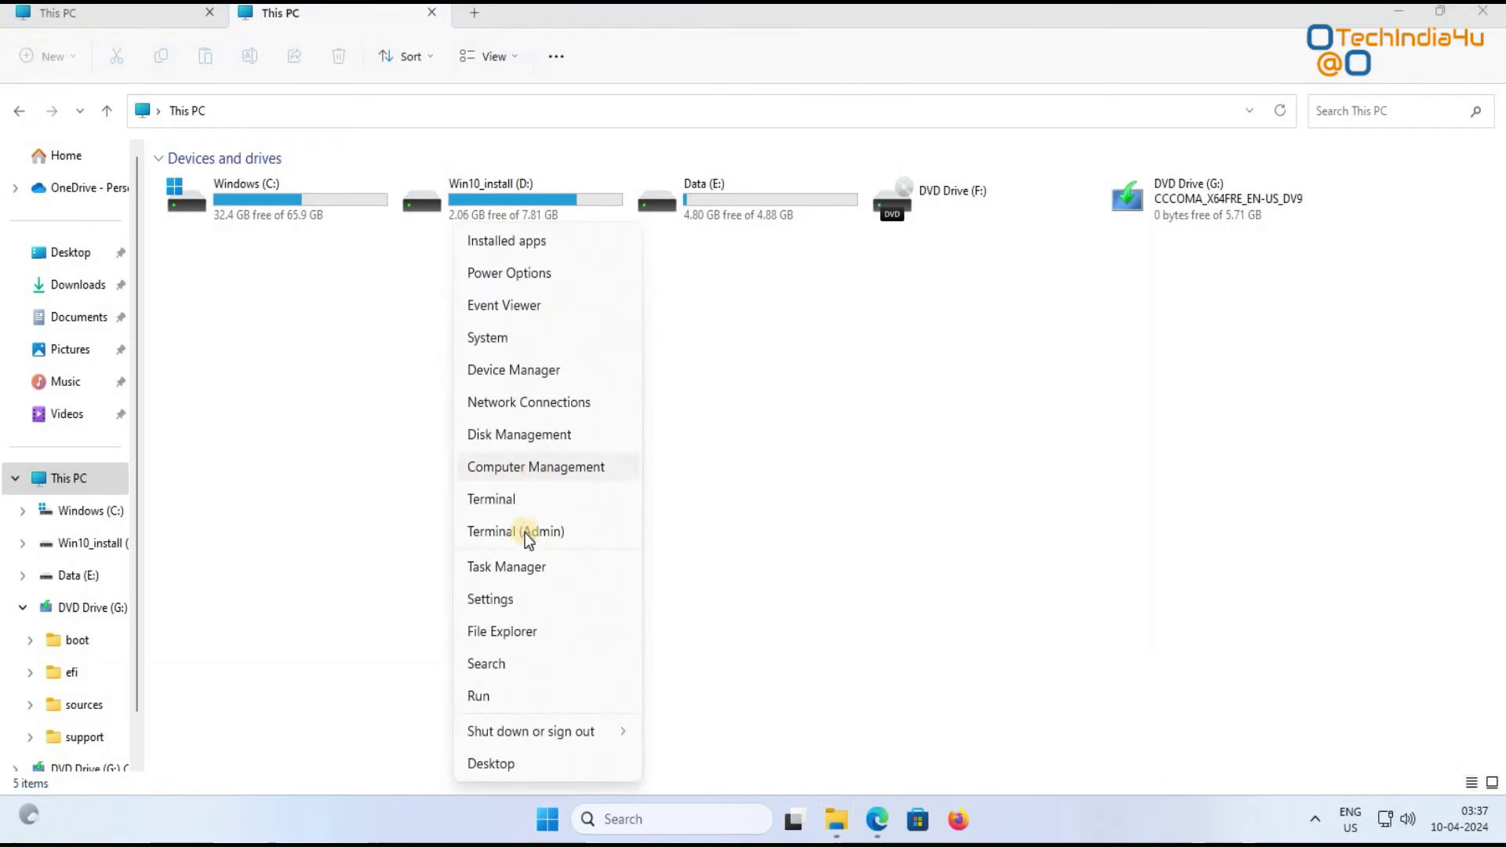
click(518, 436)
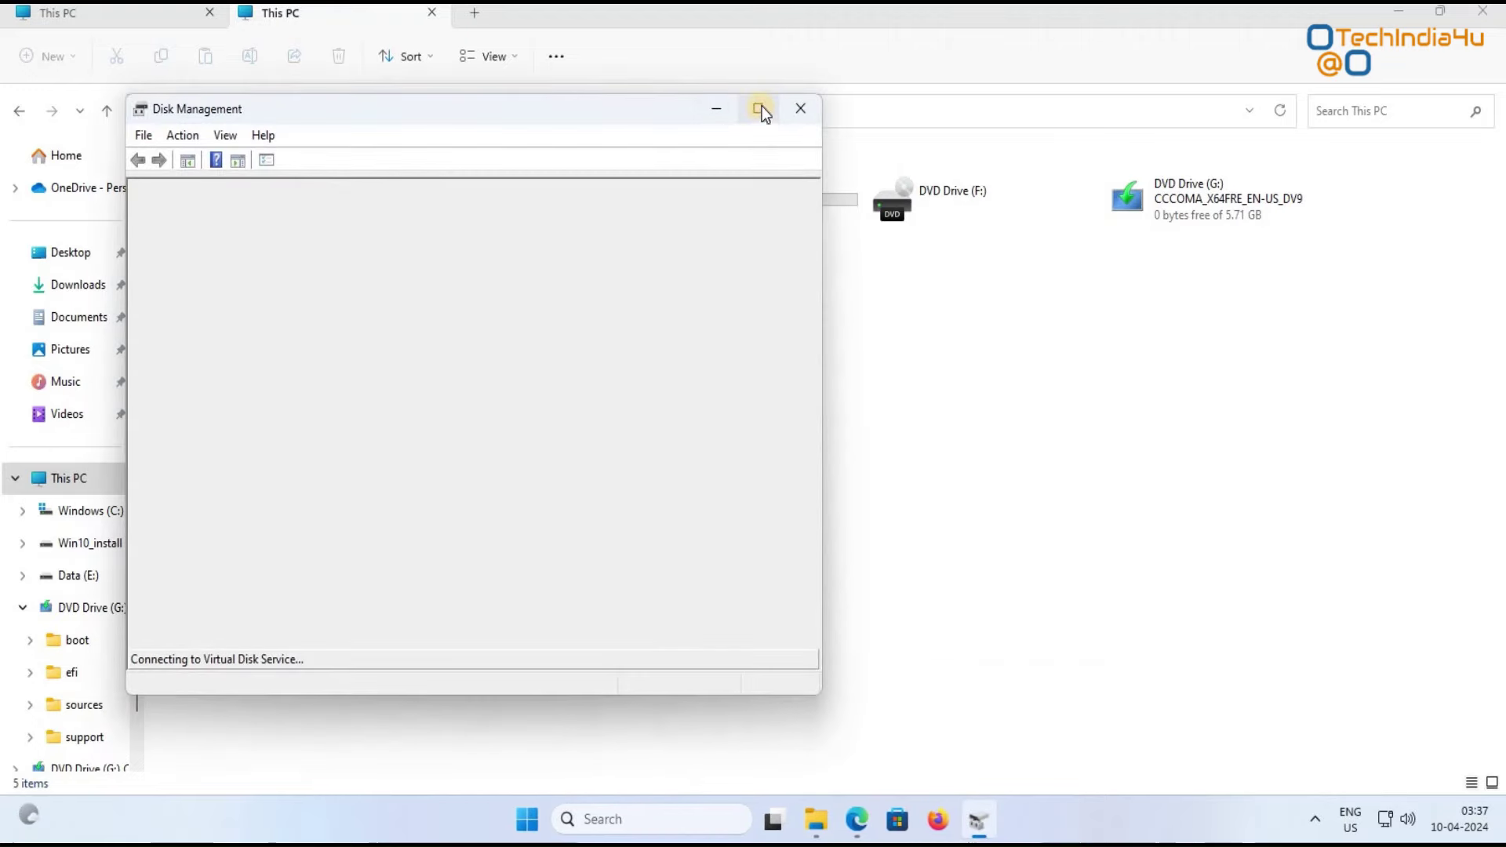
click(758, 108)
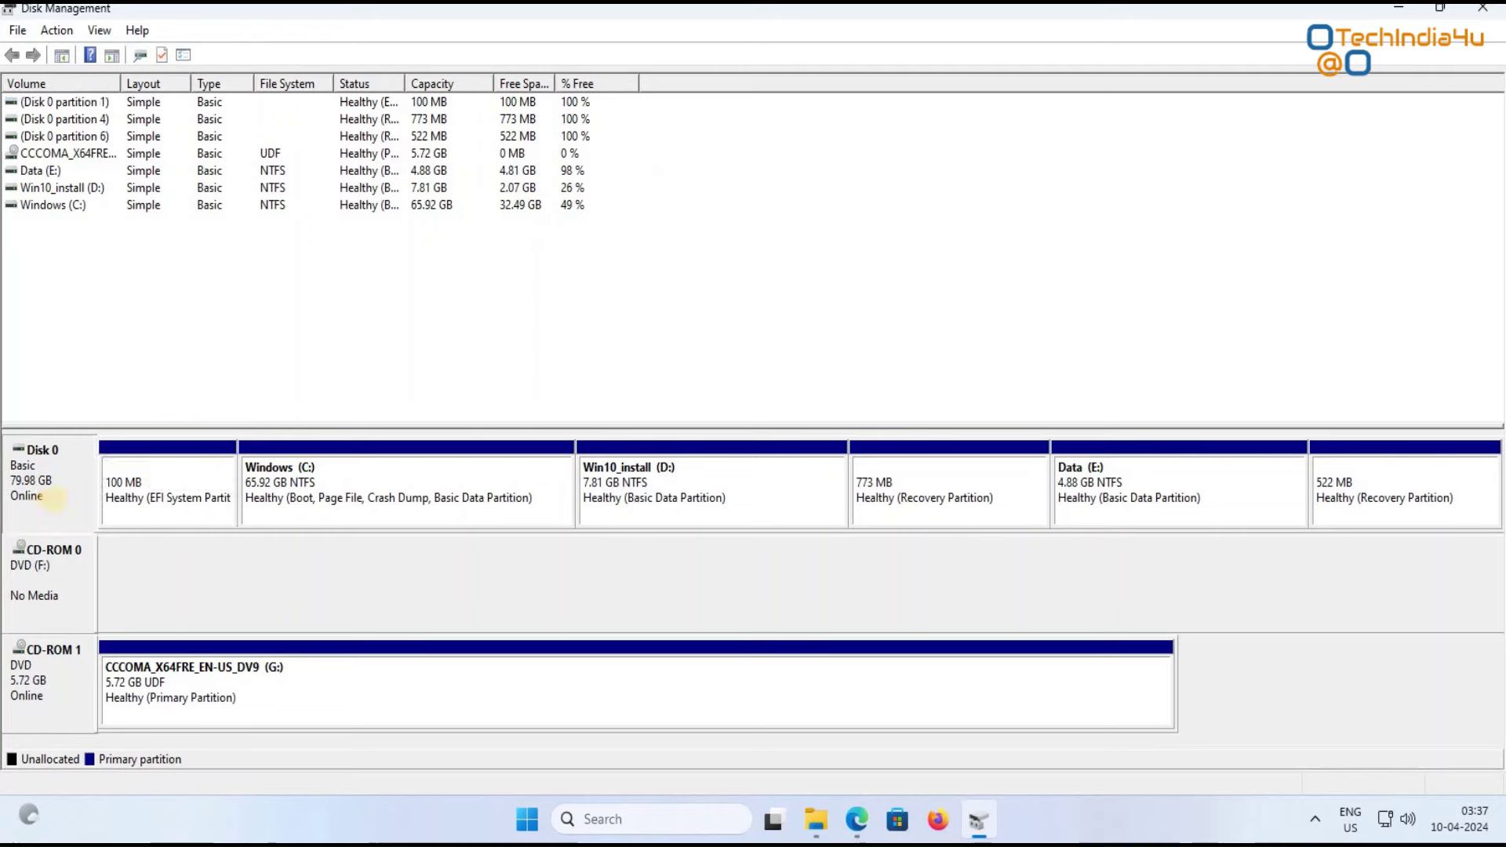
right_click(78, 497)
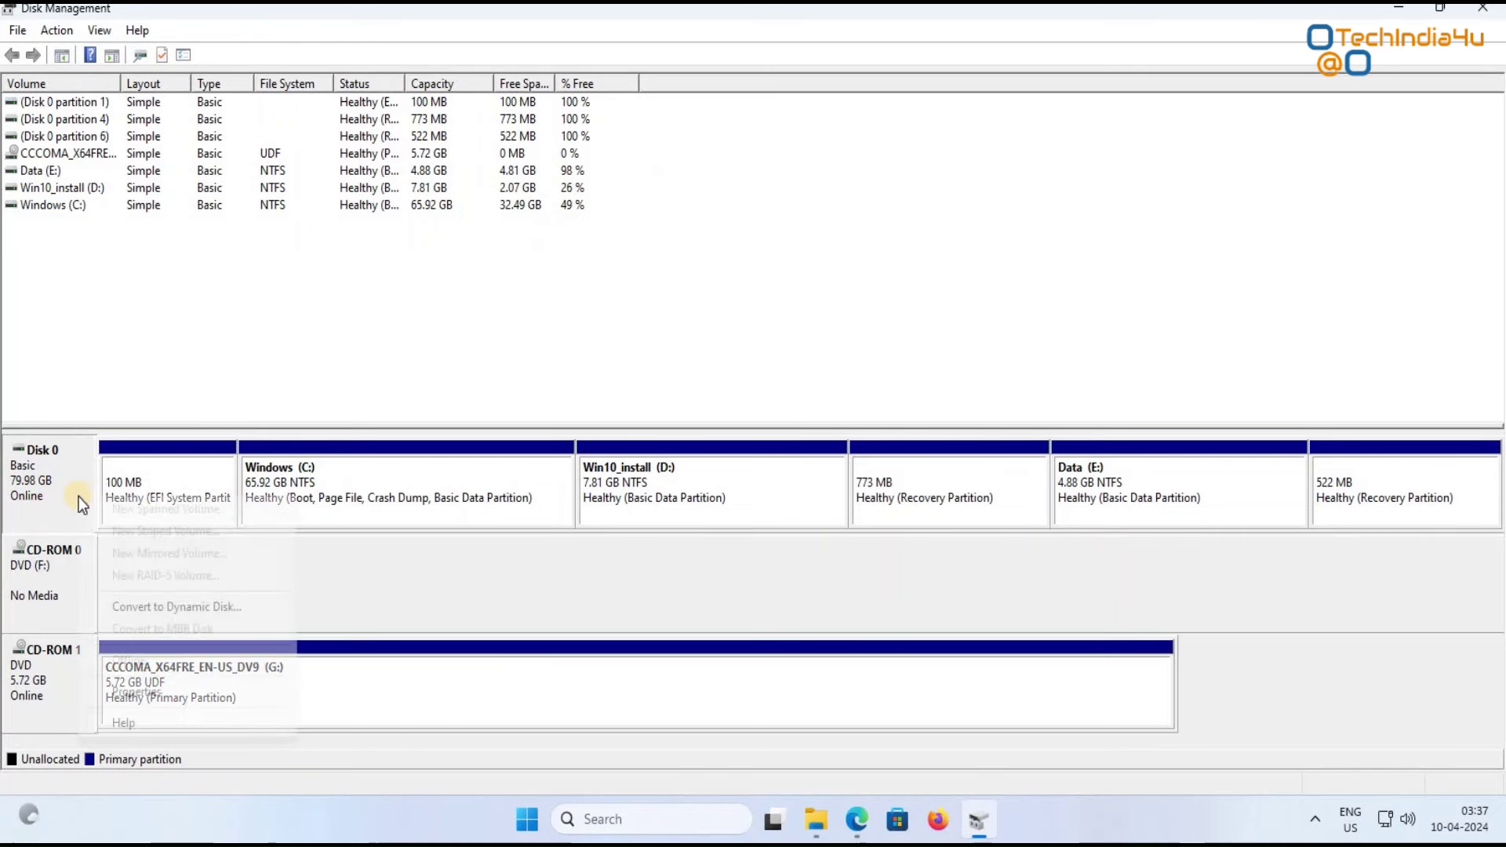
click(124, 691)
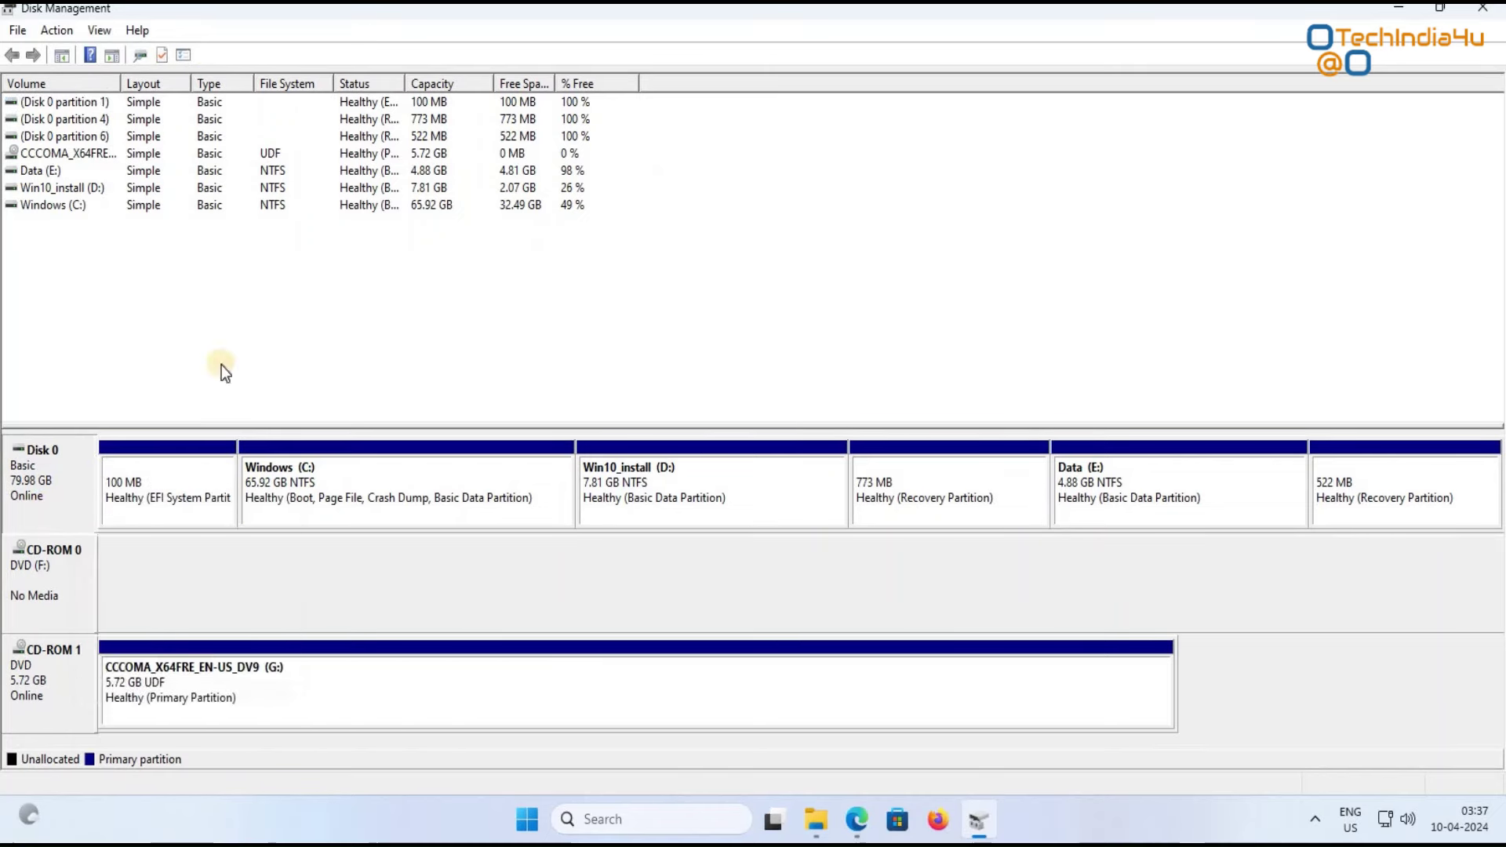
click(144, 73)
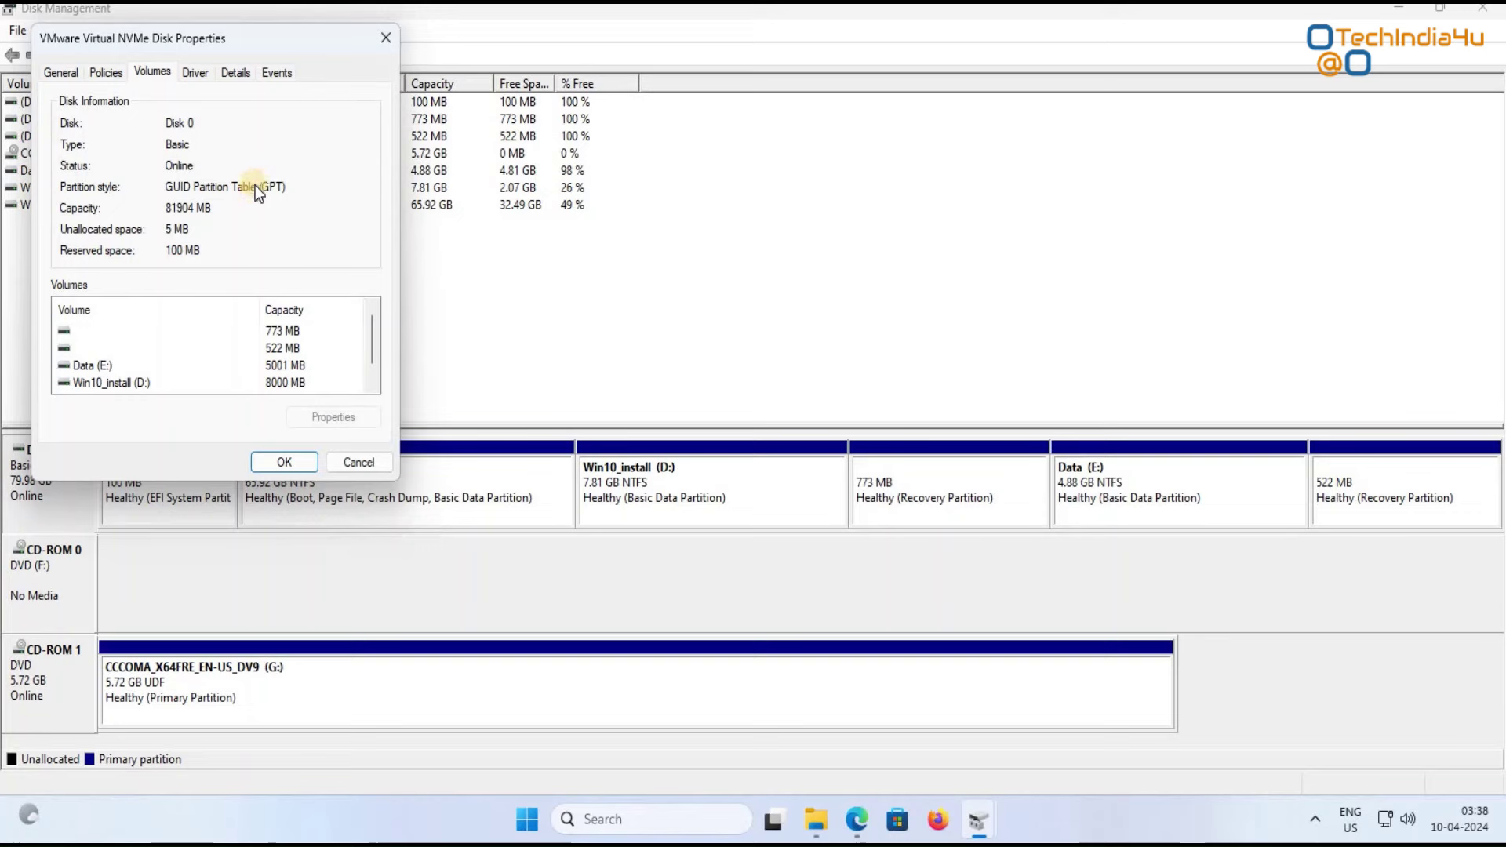
click(273, 469)
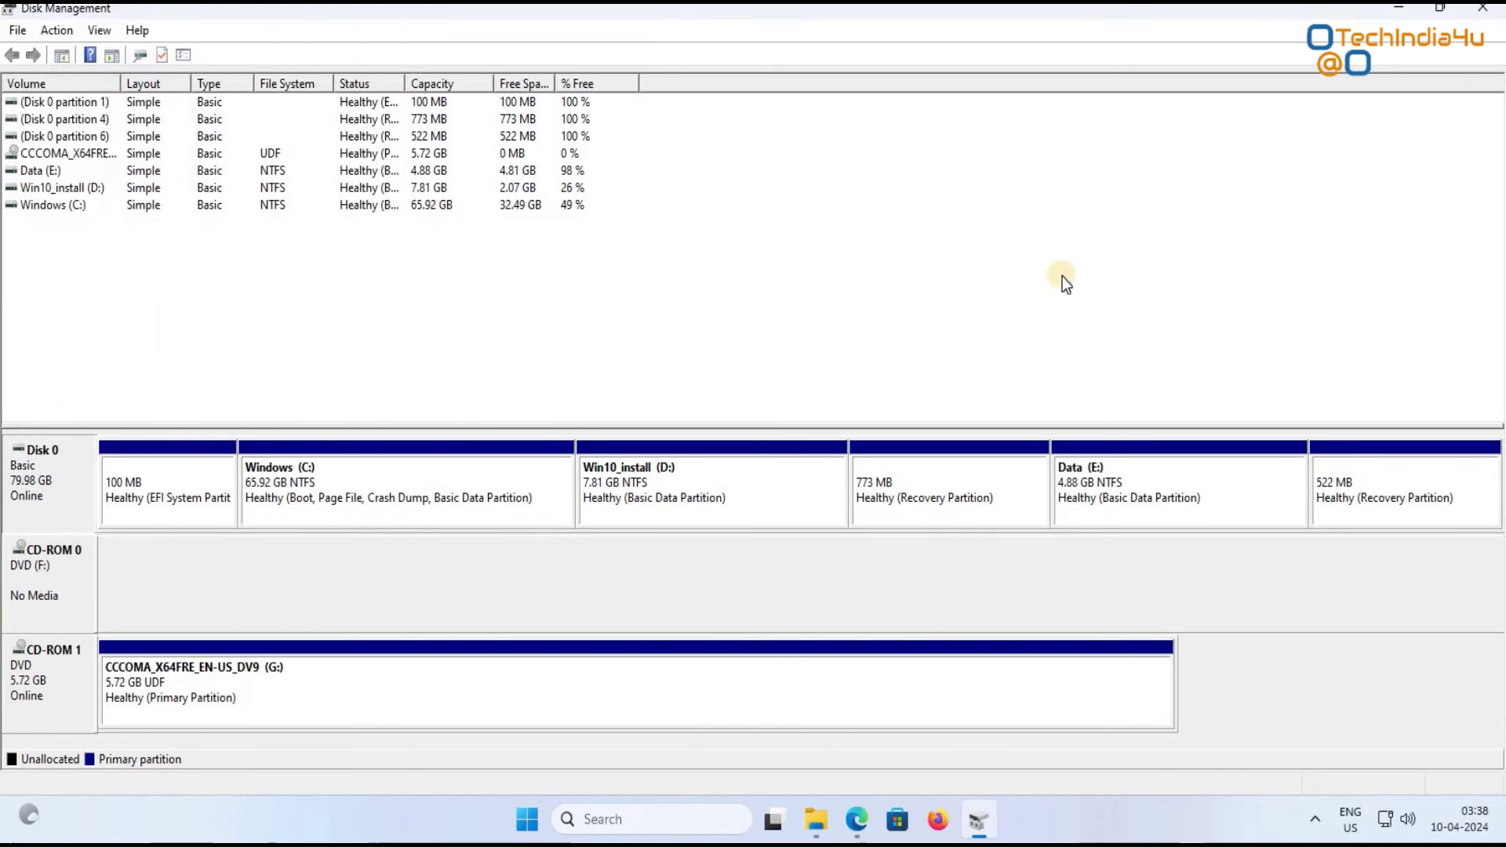
click(1489, 17)
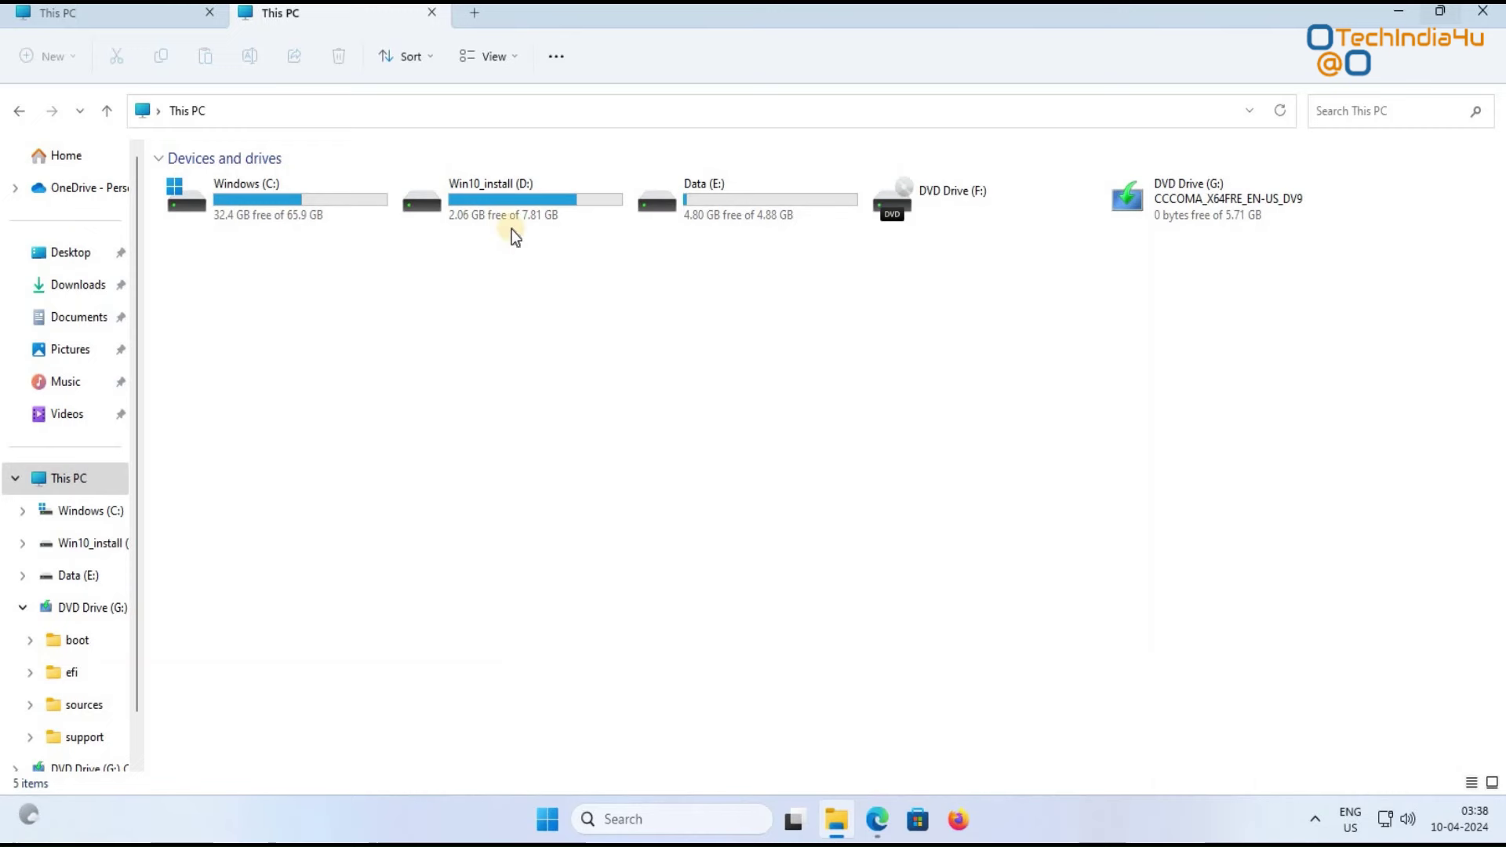
Step: Check the setup files on Win10_install (D:) and eject the mounted DVD Drive (G:)
double_click(496, 208)
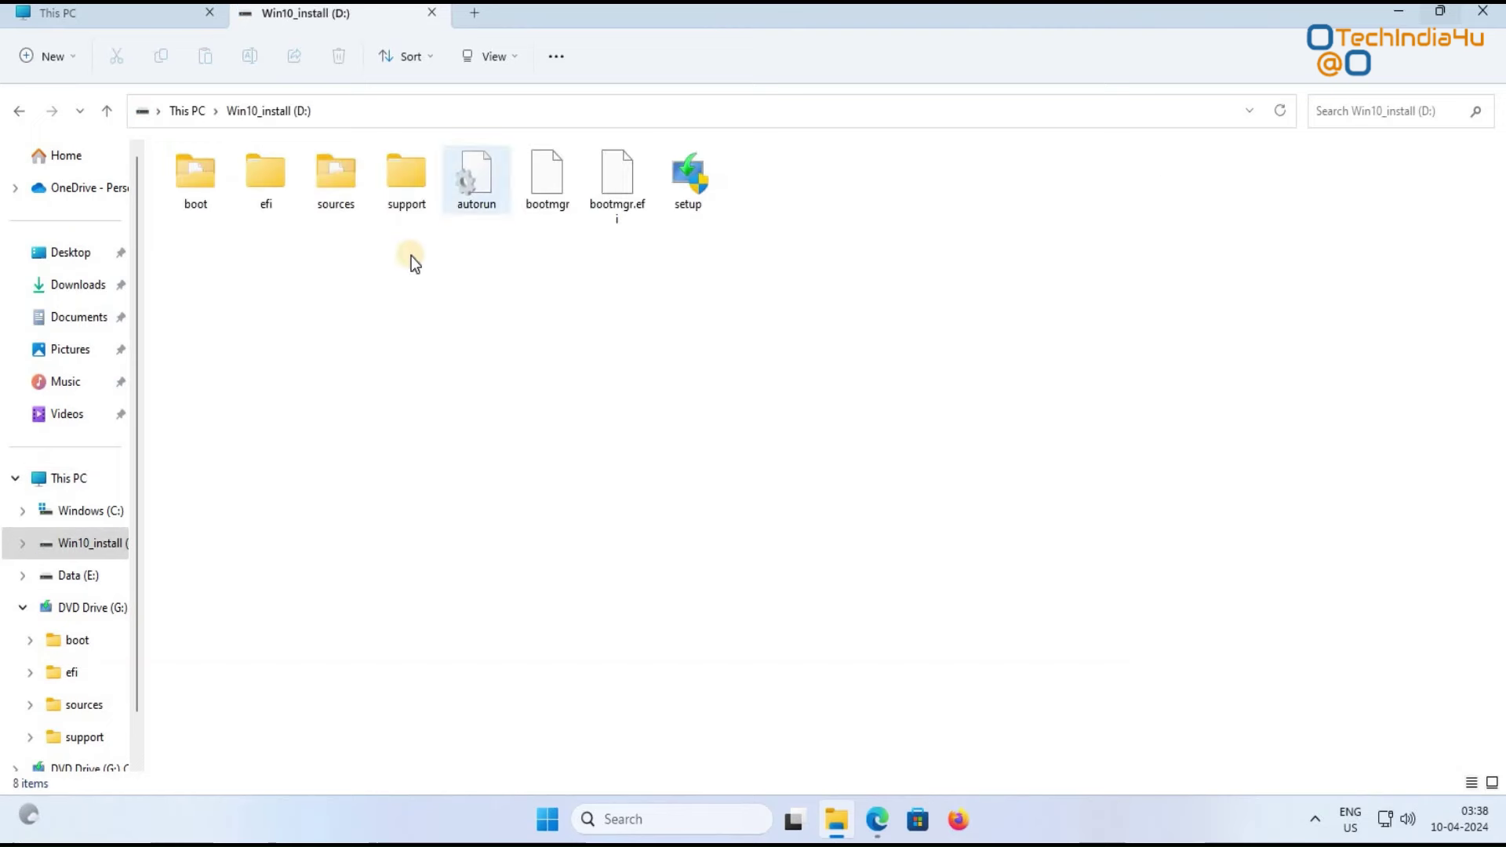
click(24, 116)
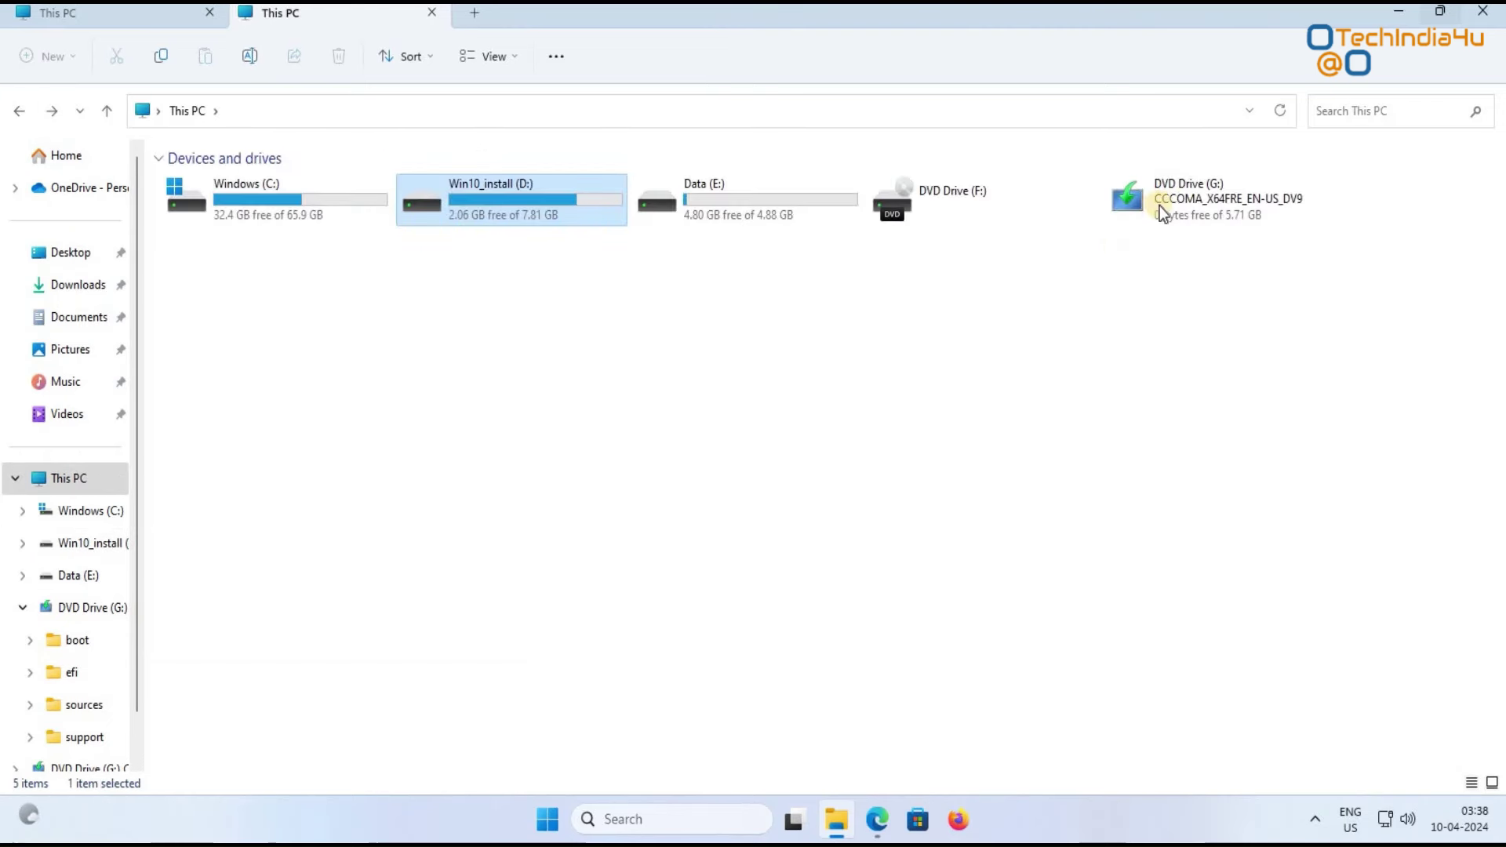
click(1159, 205)
right_click(1159, 205)
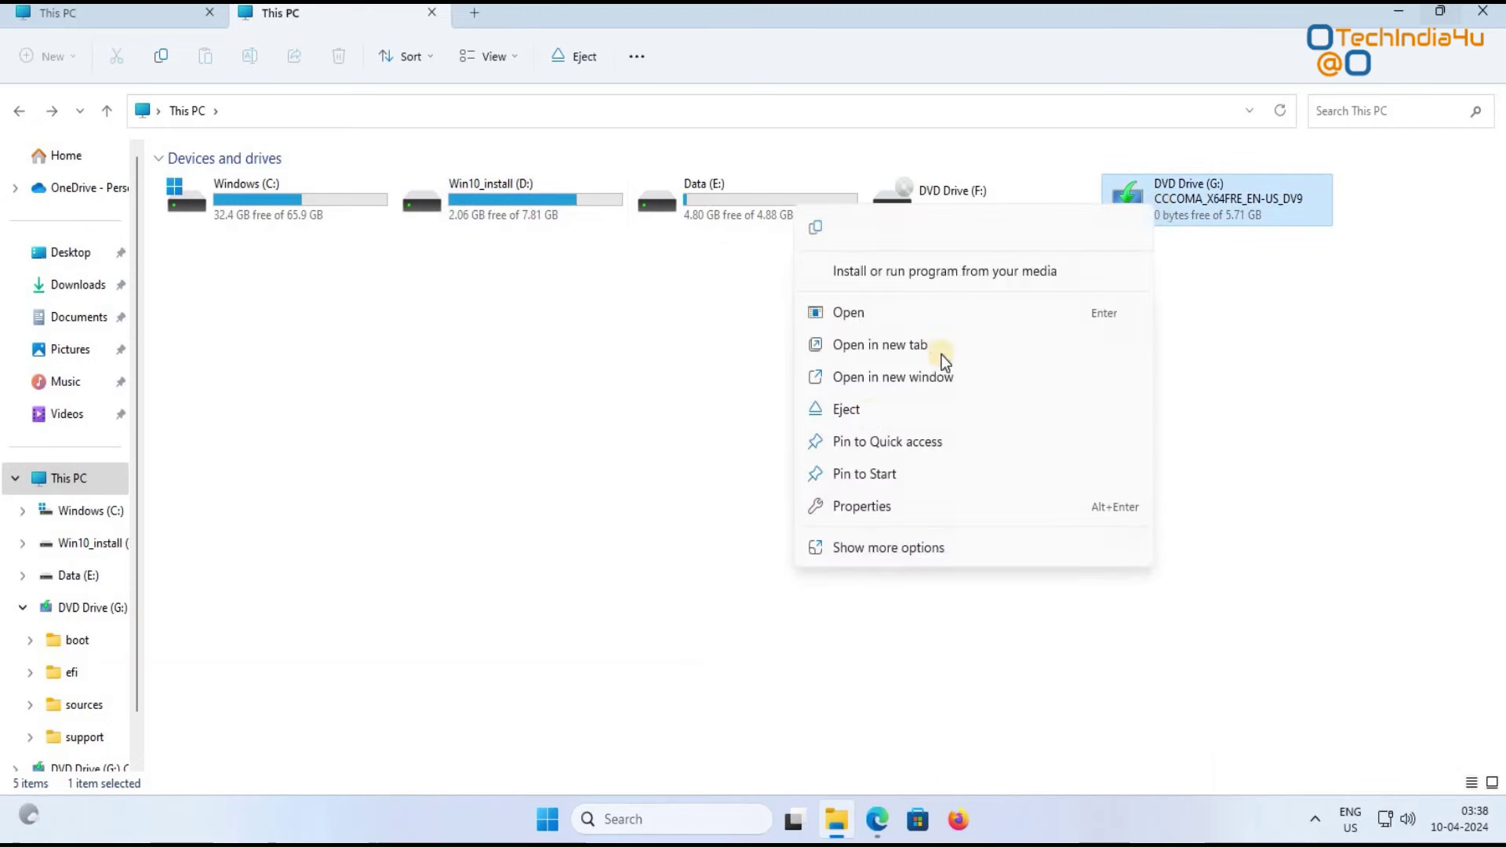
click(849, 411)
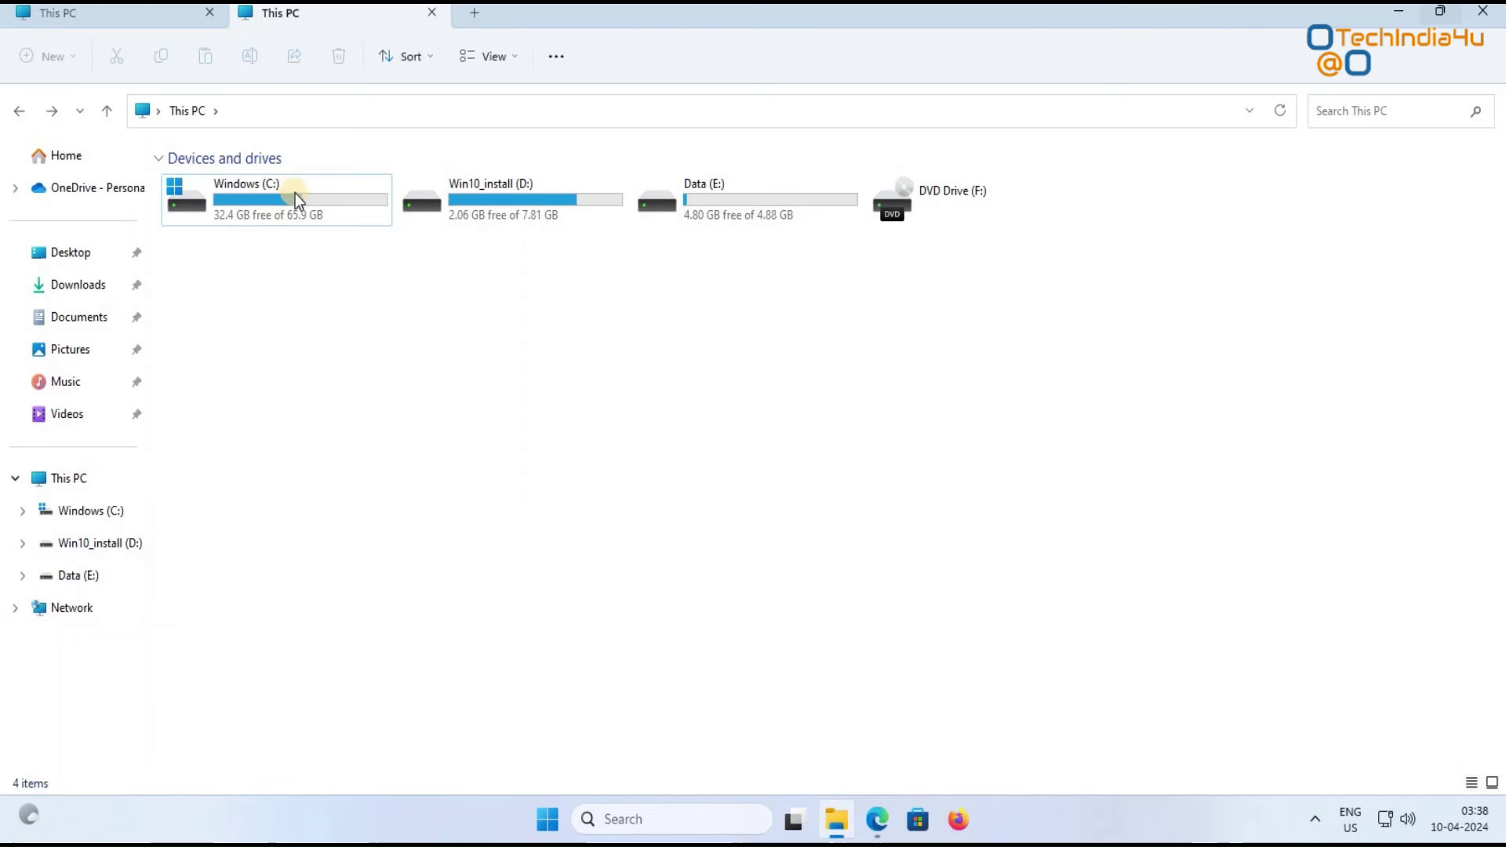
Step: Examine the Windows (C:) drive and the Desktop, Downloads and Documents folders for files that need backing up
click(231, 203)
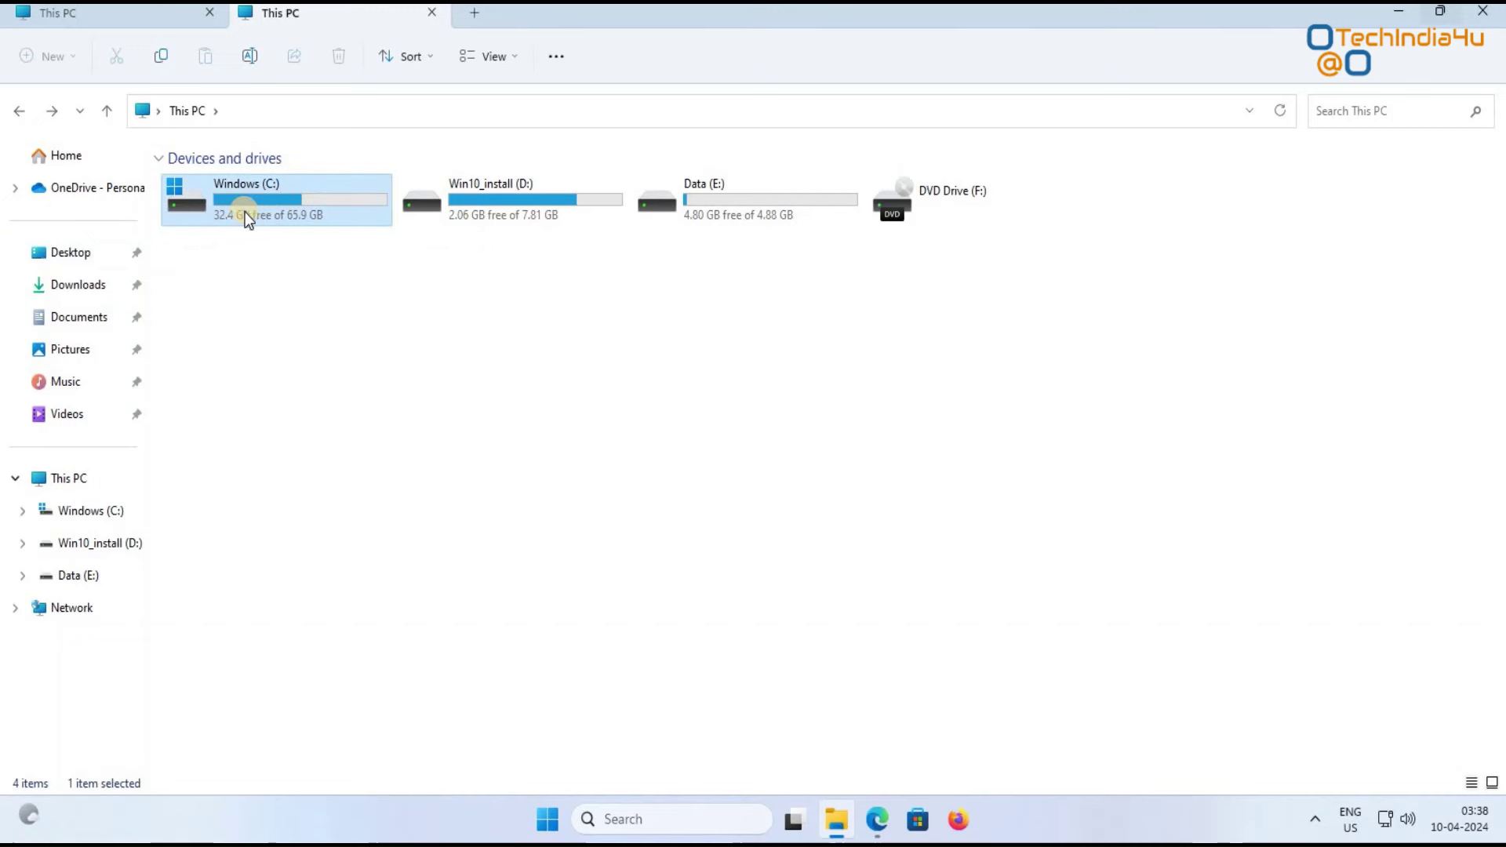
click(287, 251)
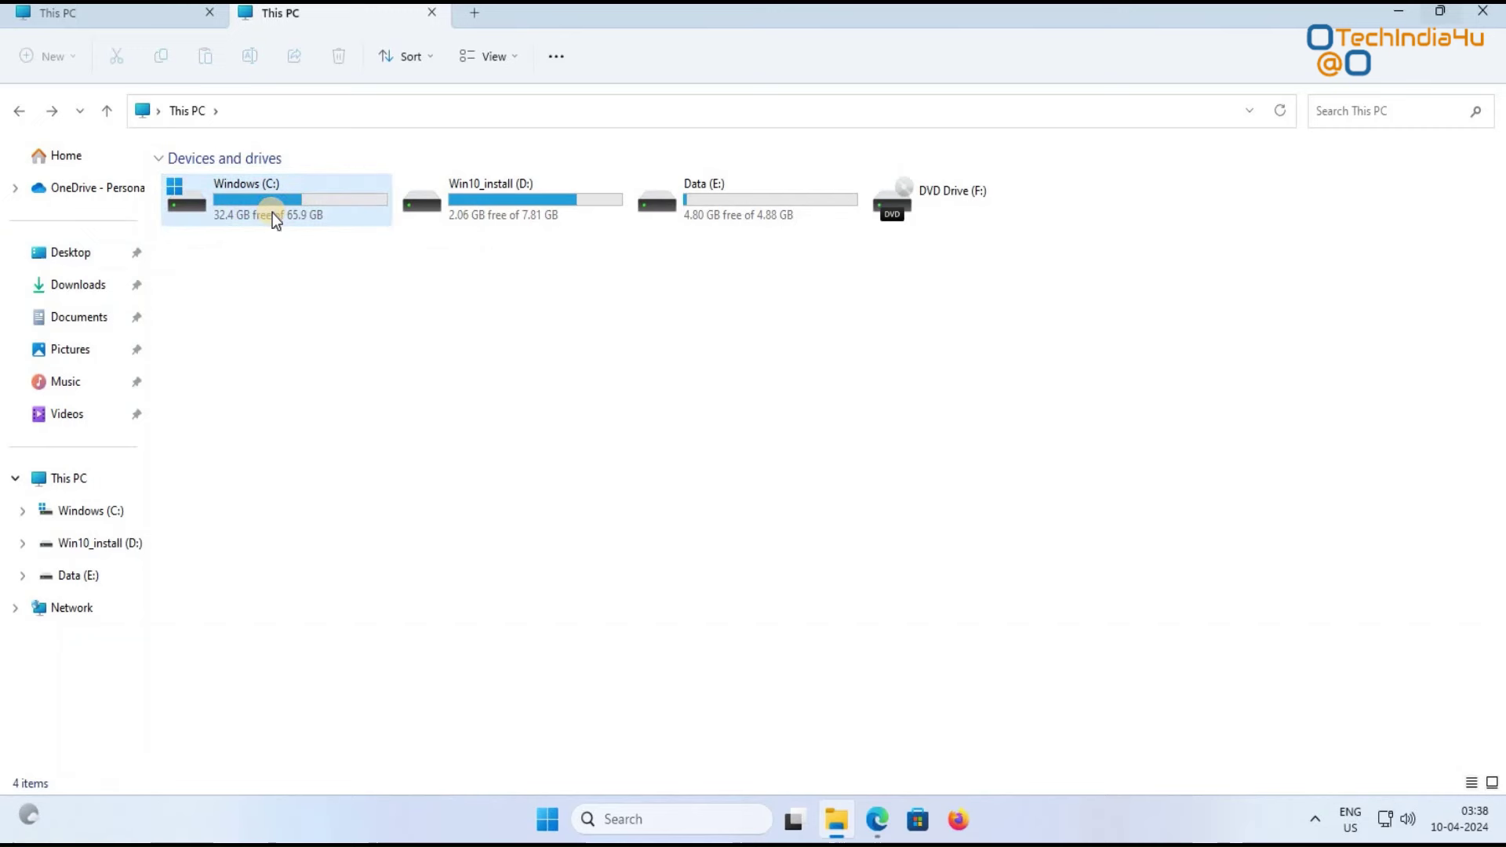
mouse_move(271, 213)
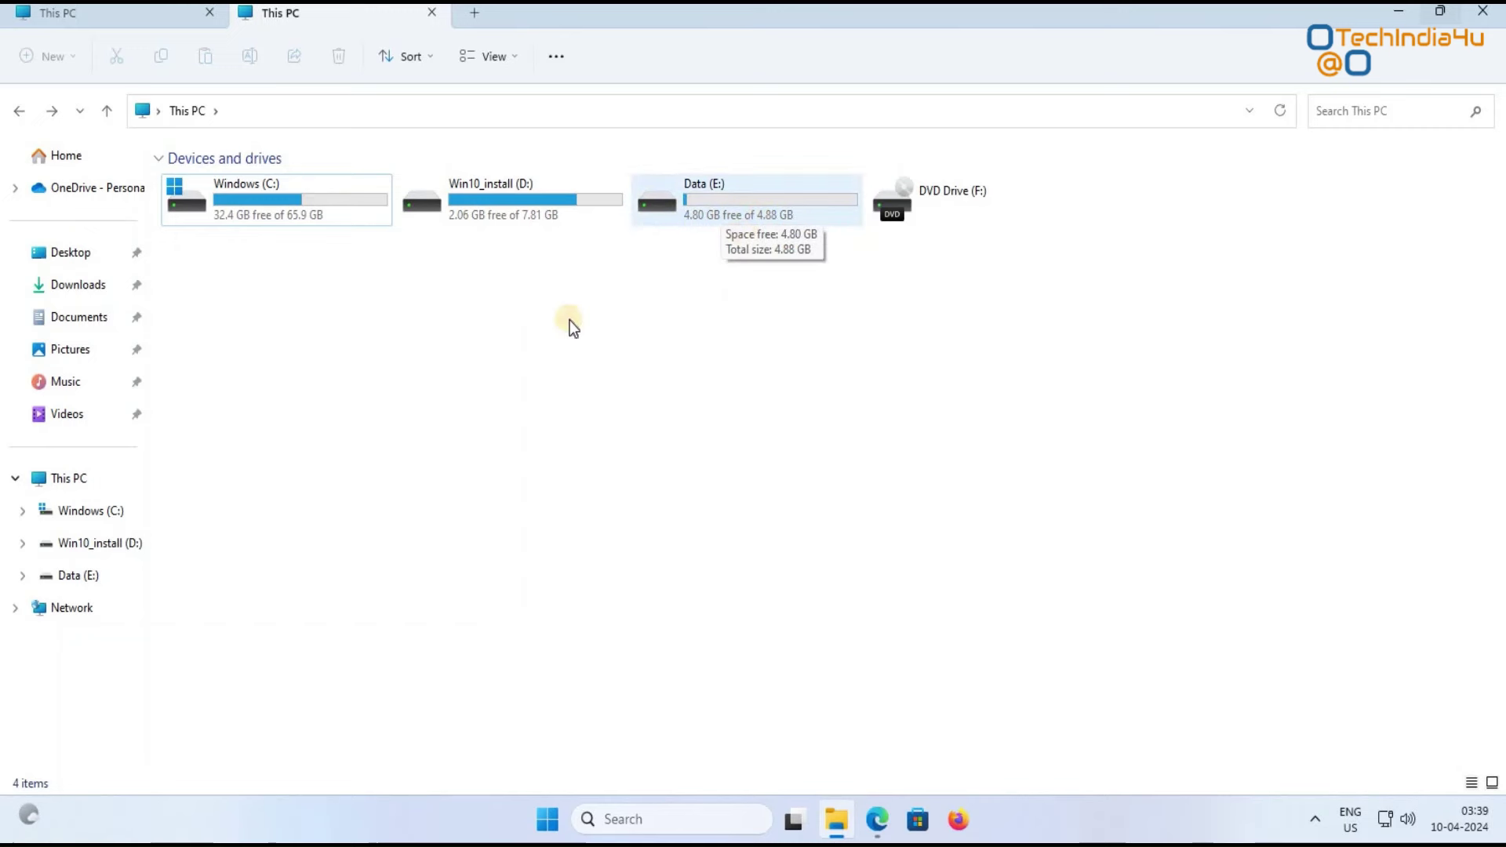
click(59, 265)
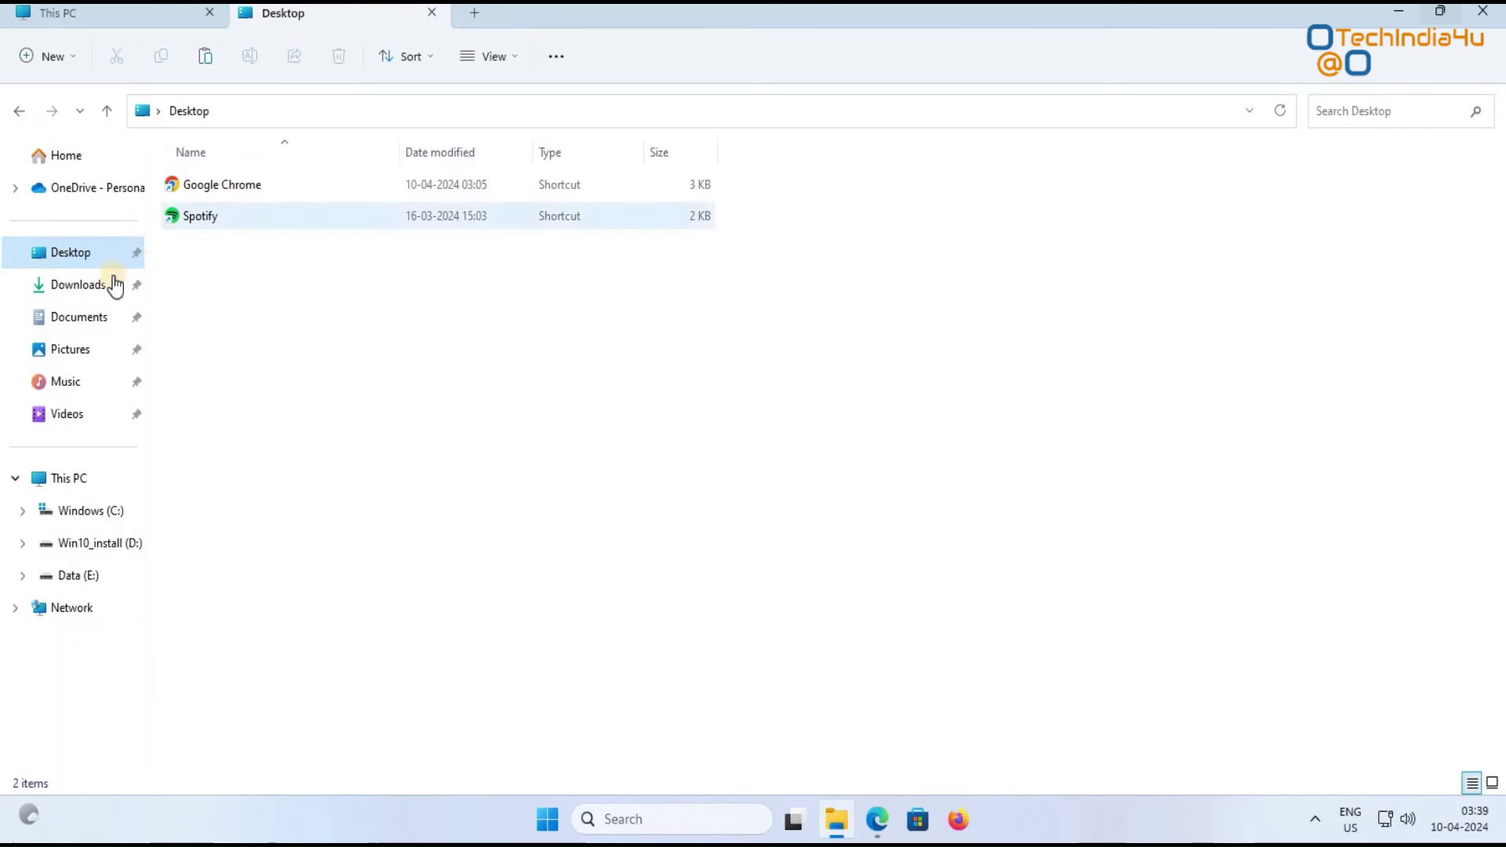
click(84, 288)
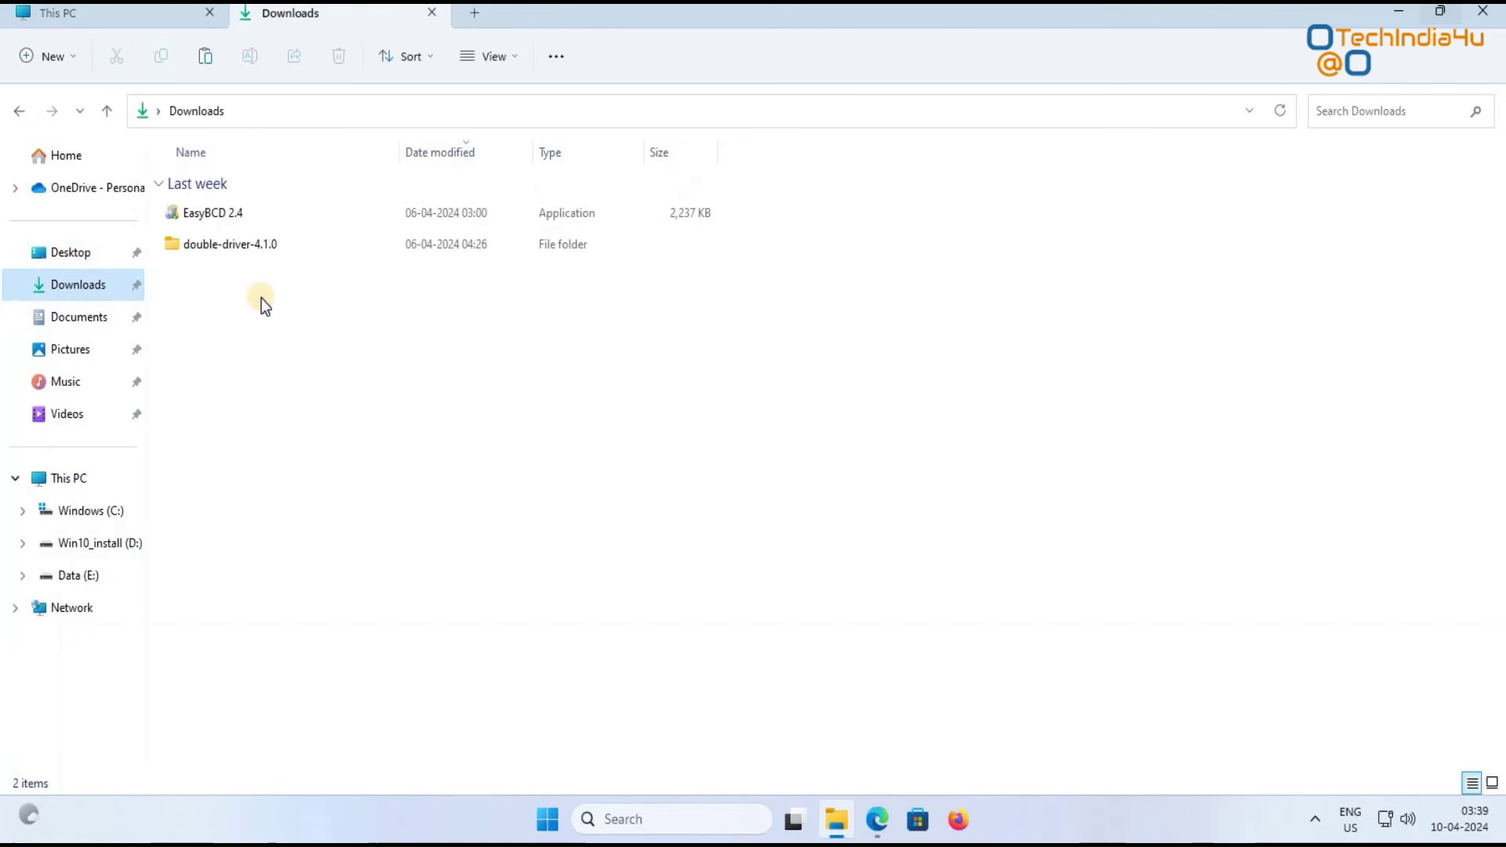
click(100, 322)
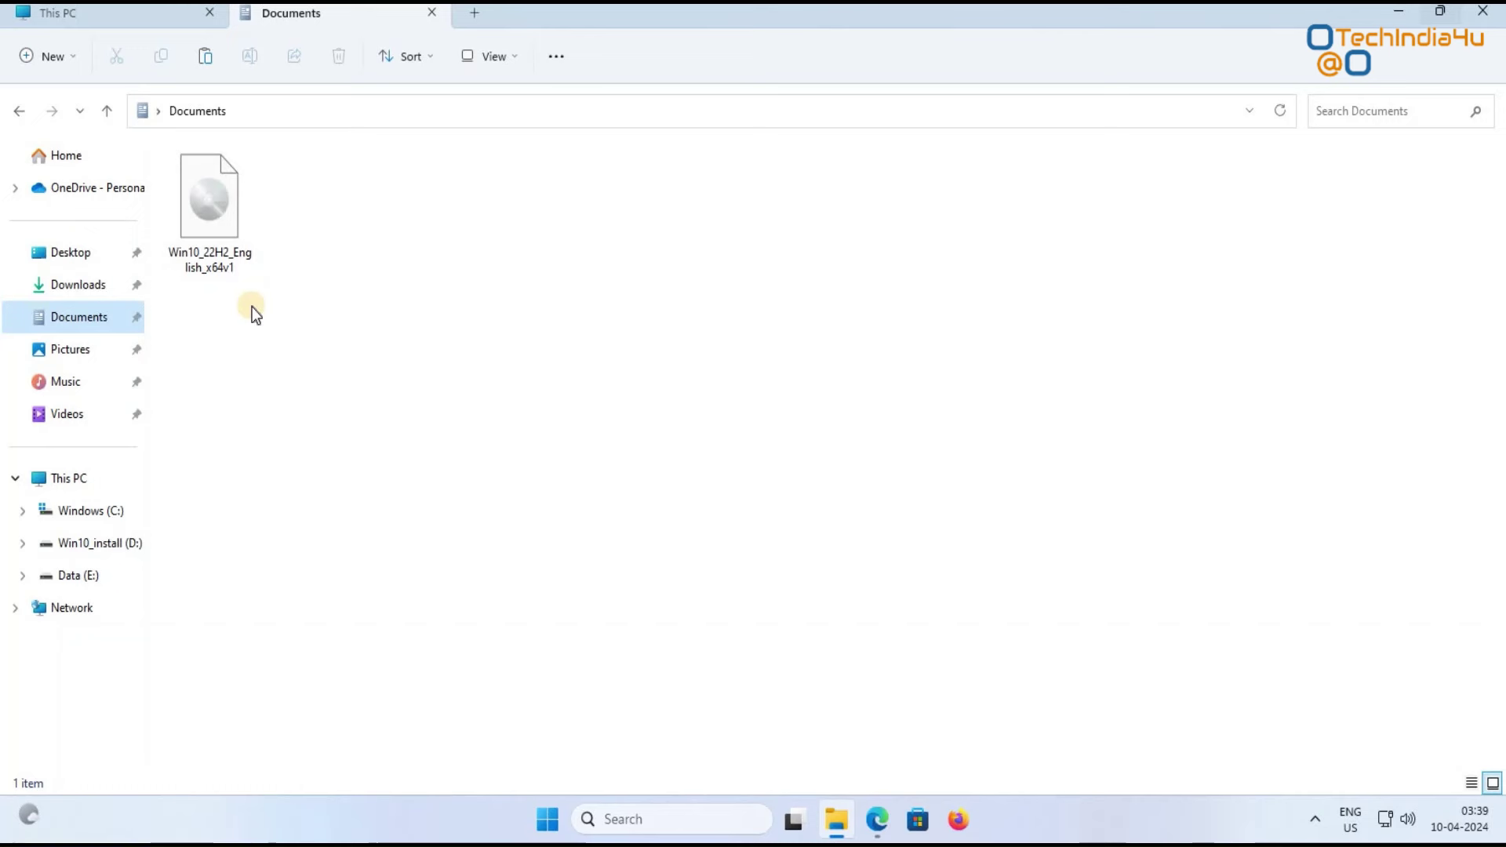
click(205, 233)
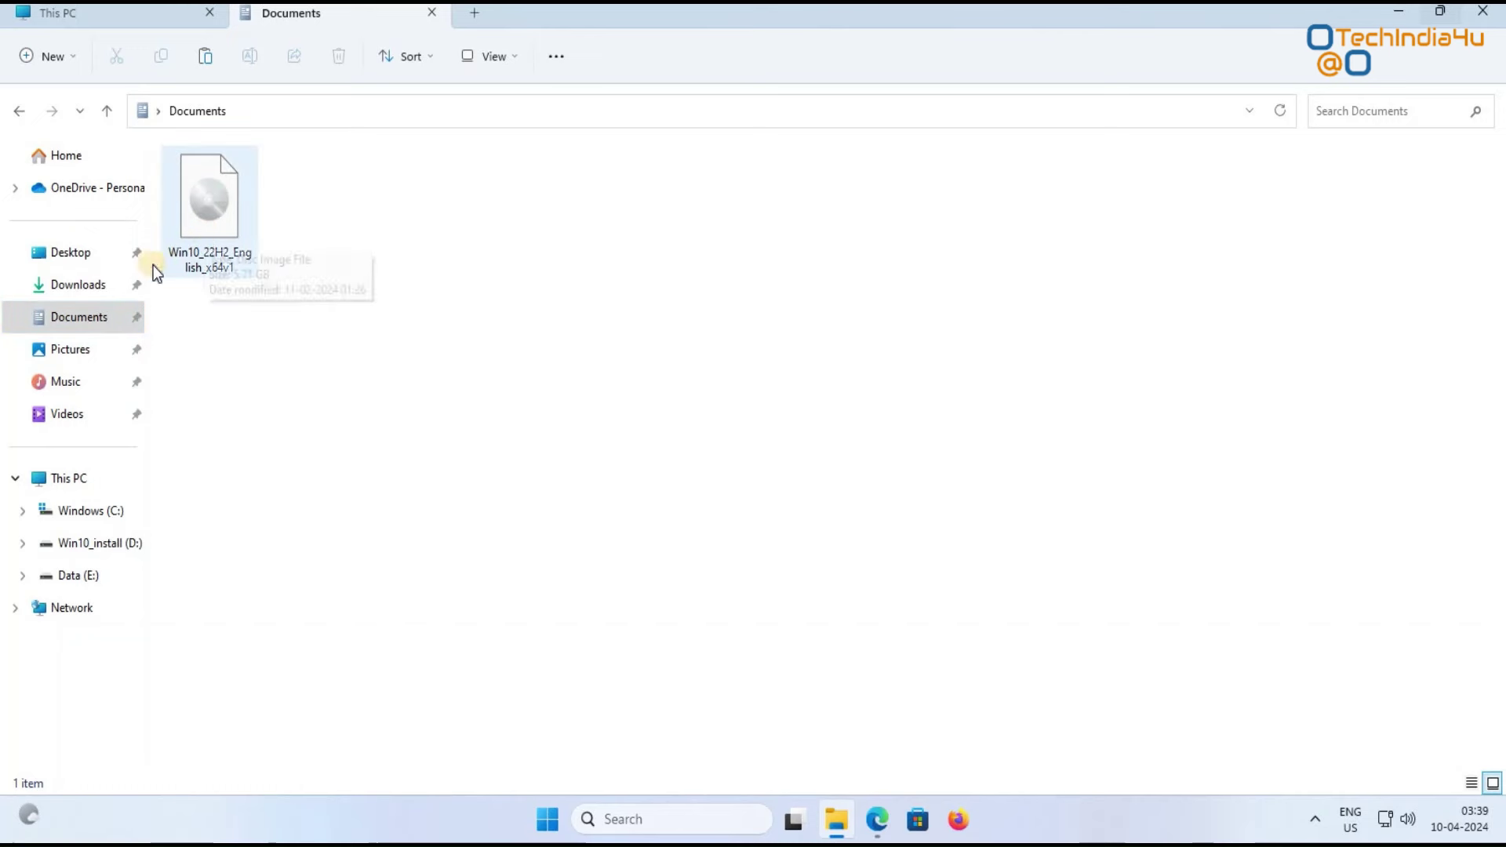
click(243, 315)
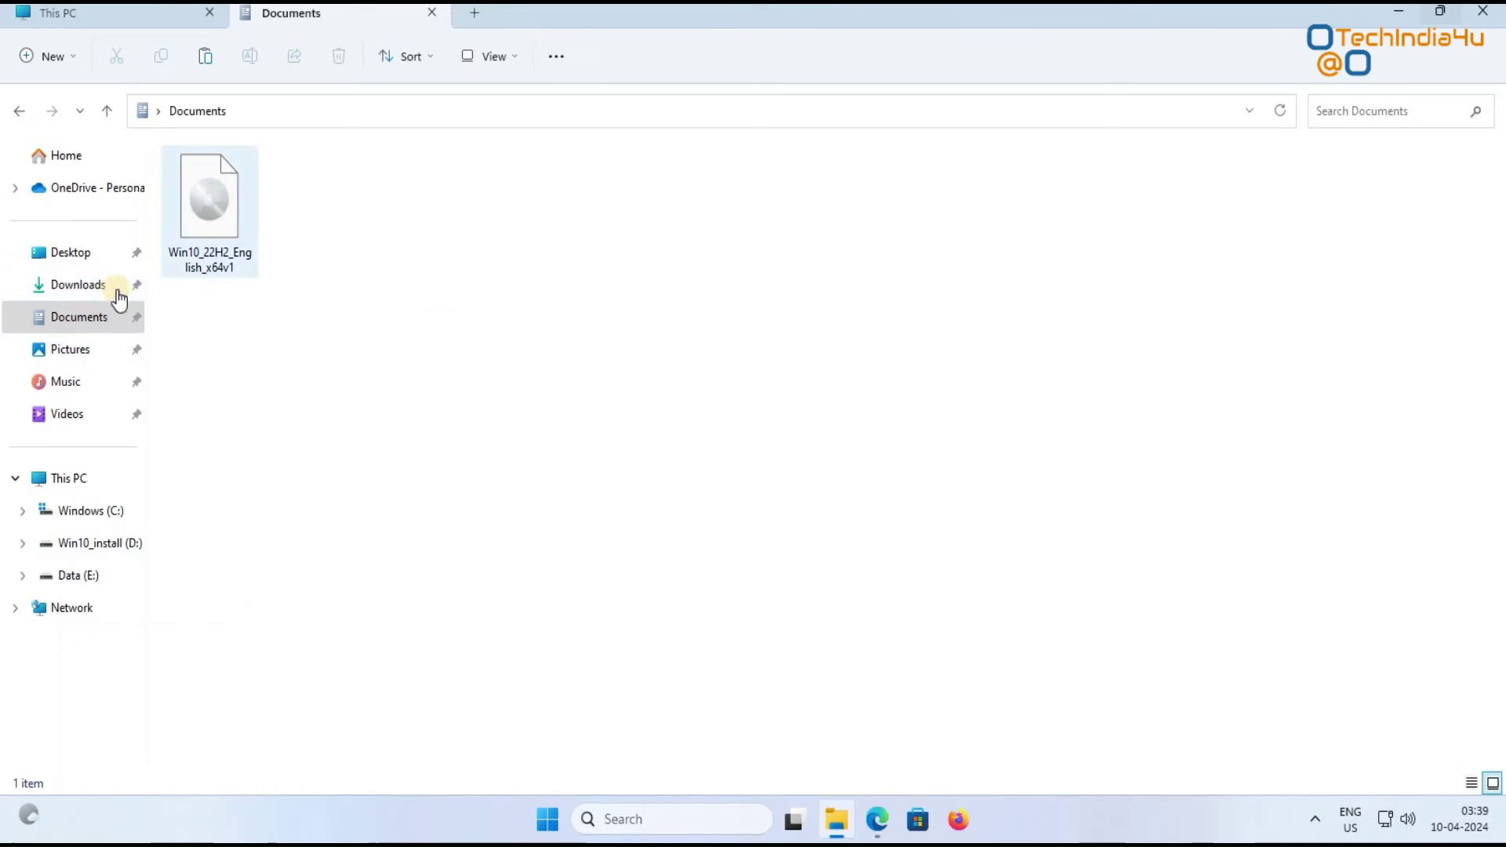
click(82, 289)
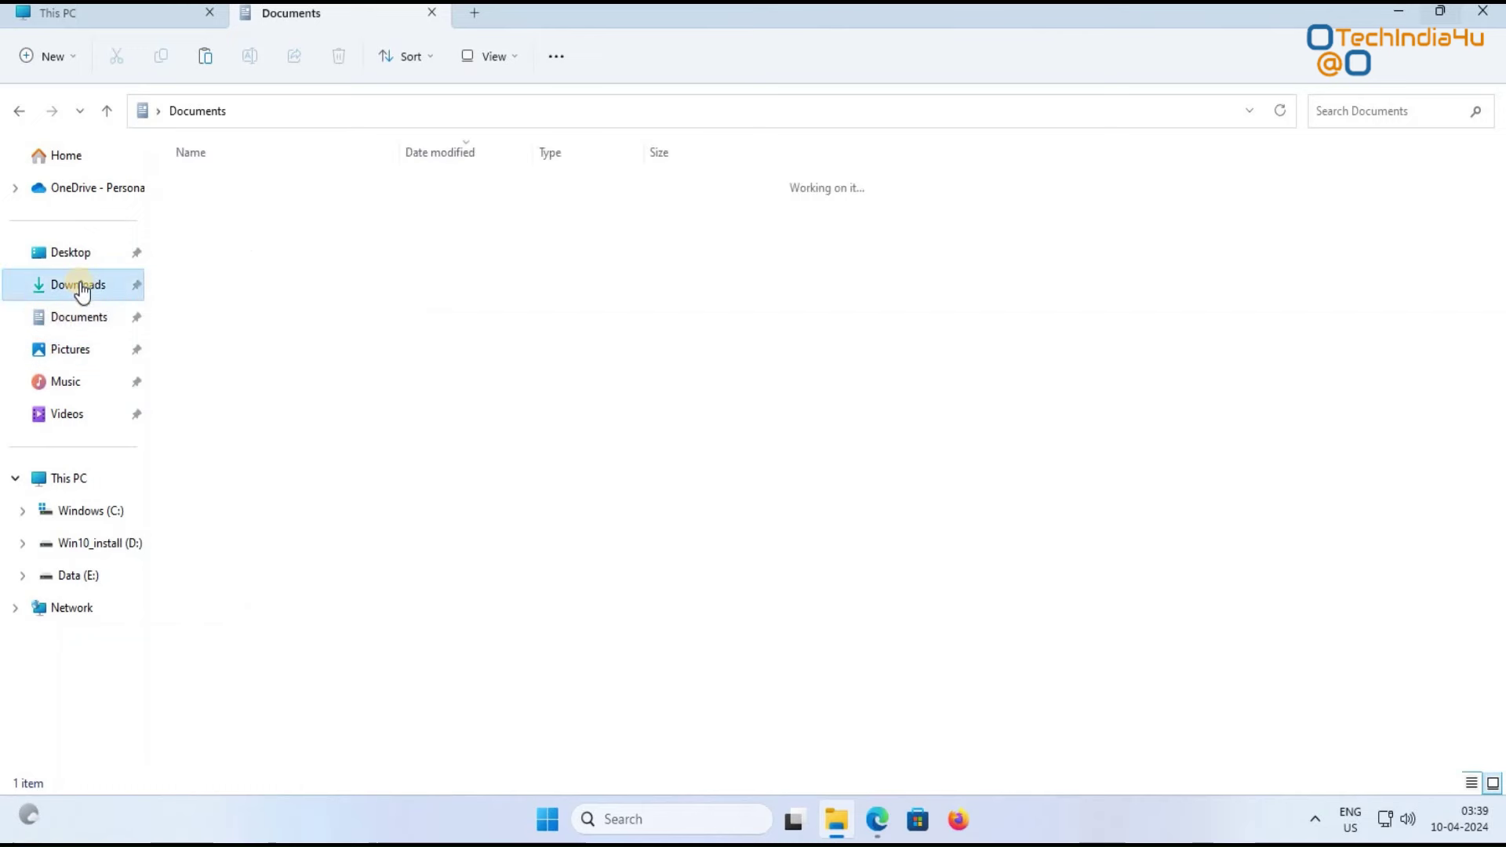
drag(131, 216, 138, 214)
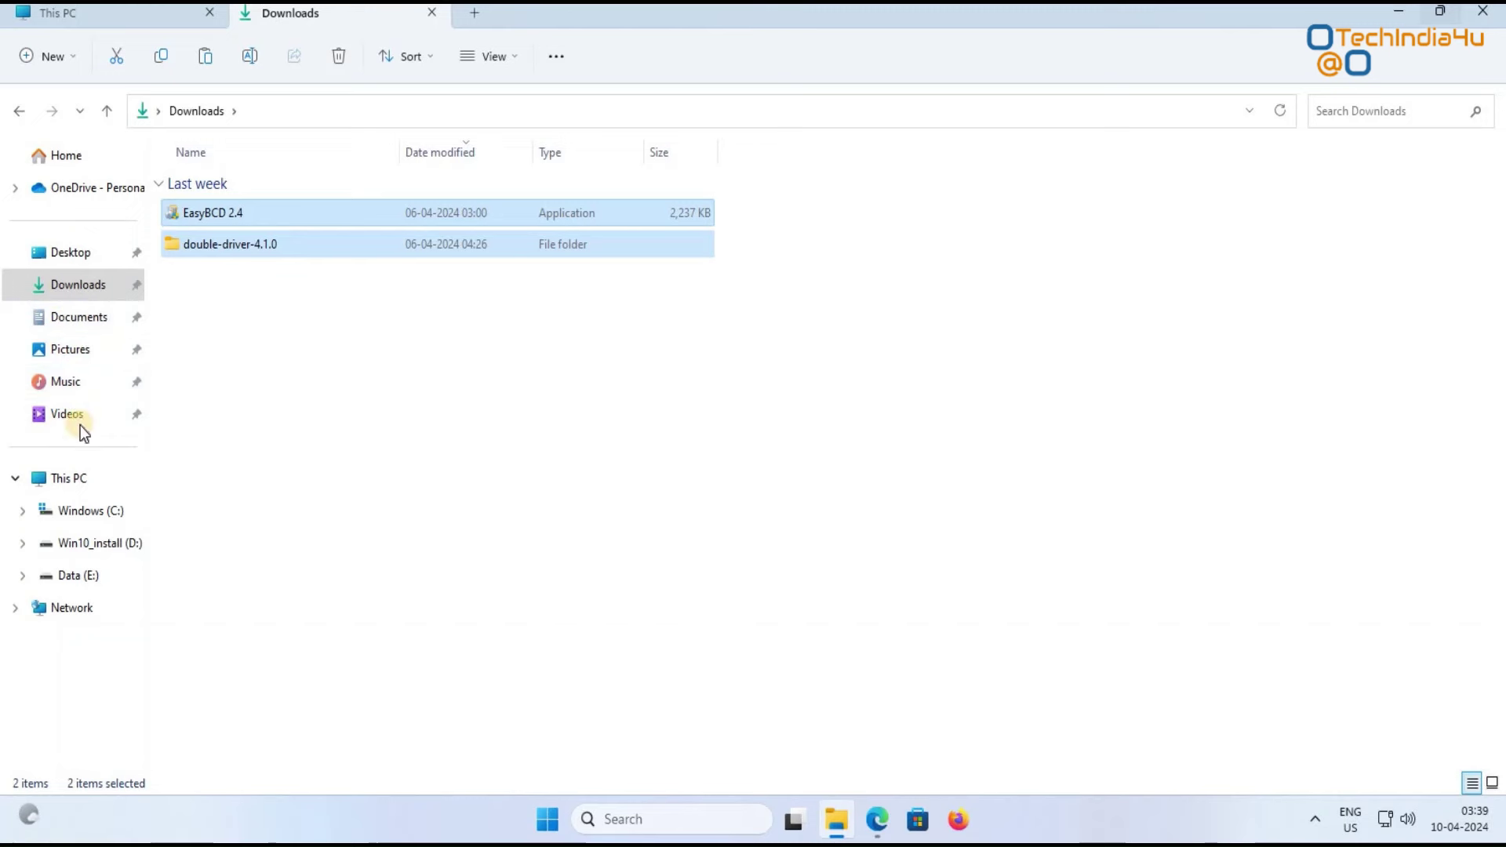
click(79, 286)
Step: Create a folder named Backup on the Data (E:) drive
click(94, 482)
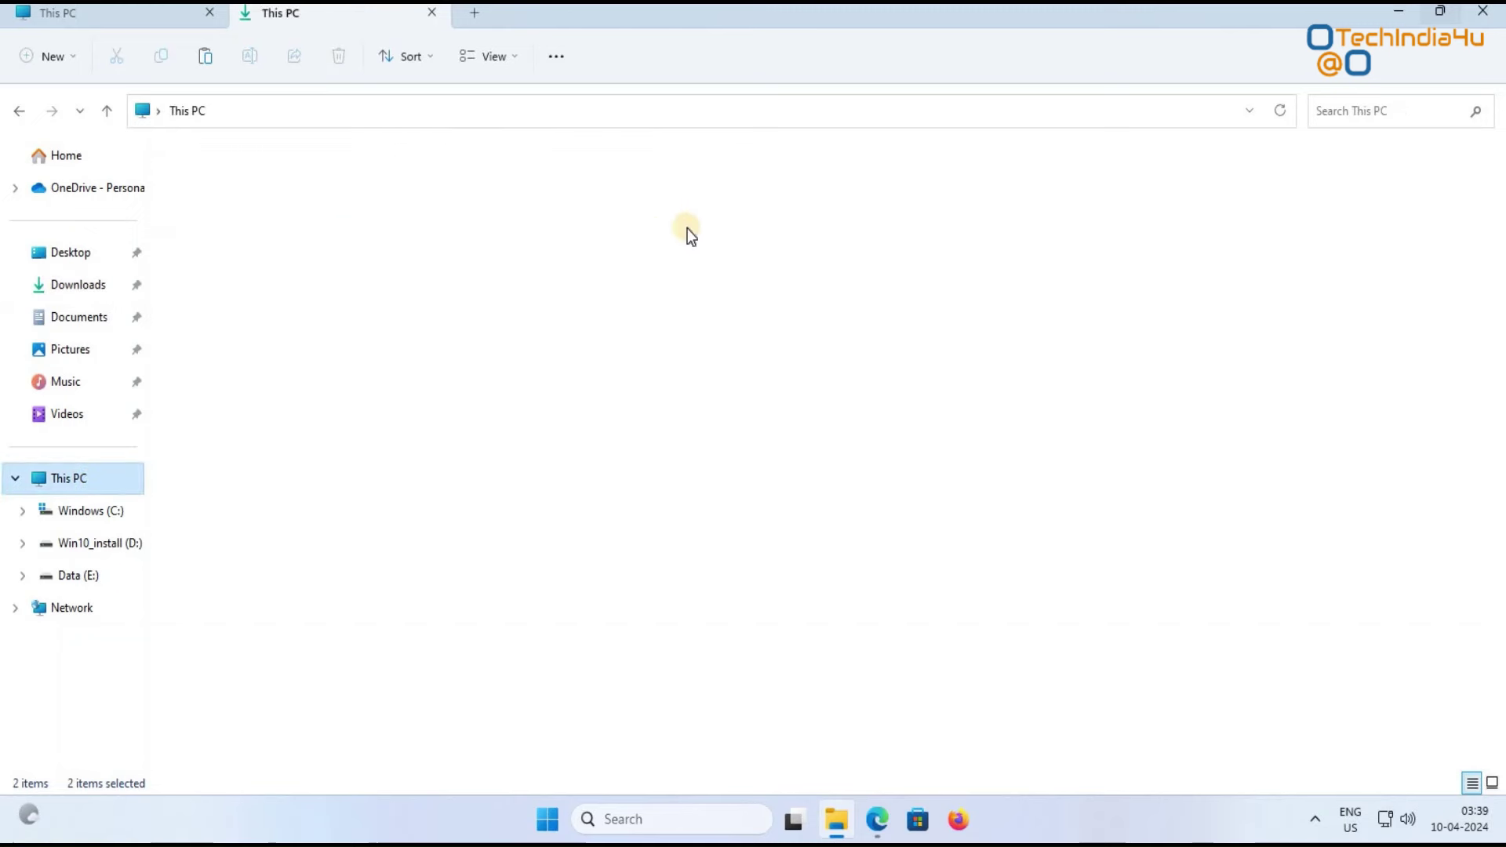
double_click(693, 206)
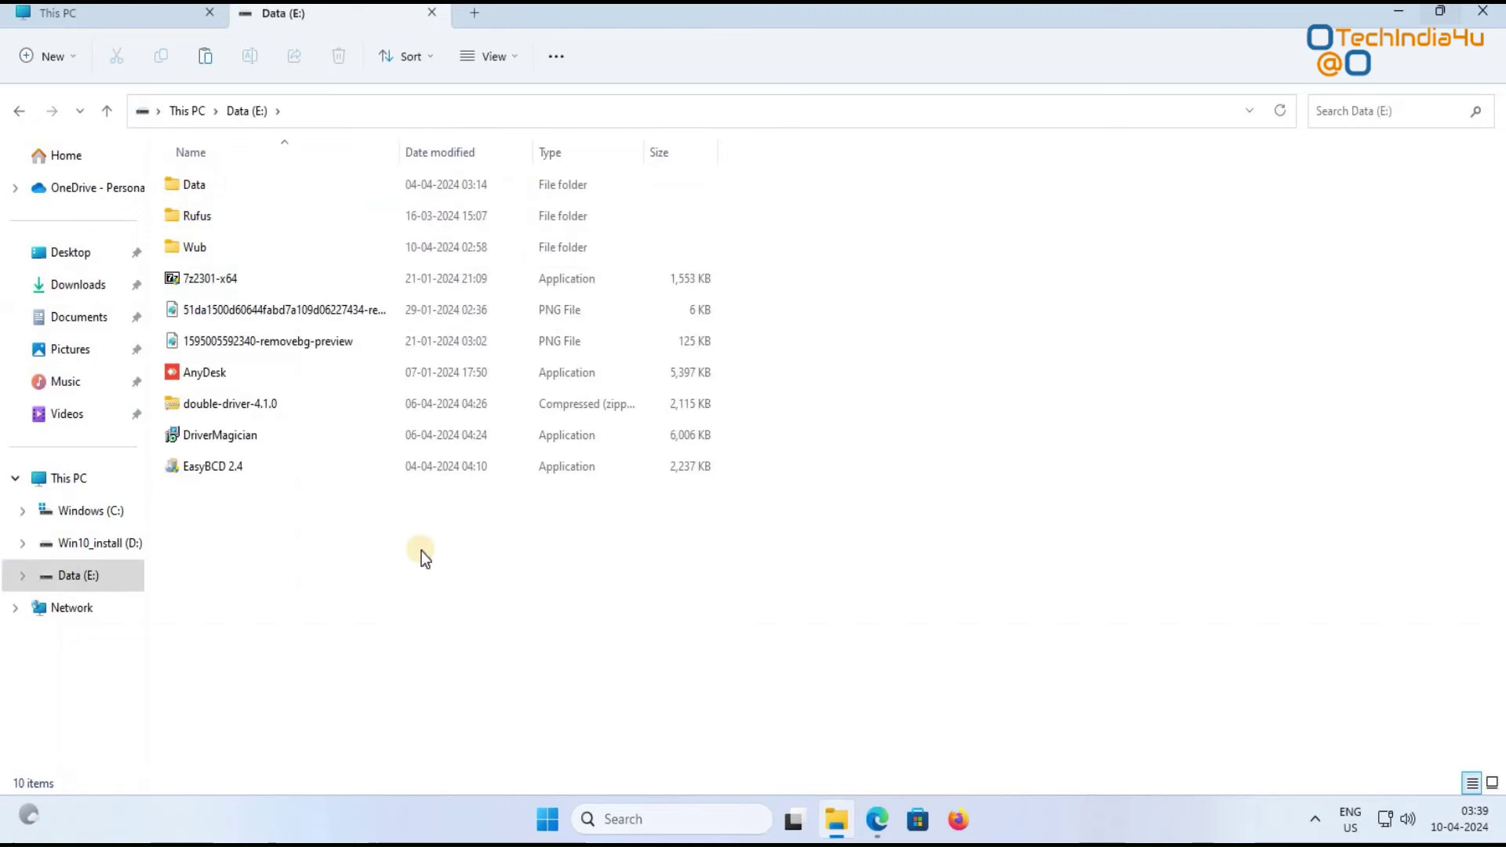
right_click(421, 551)
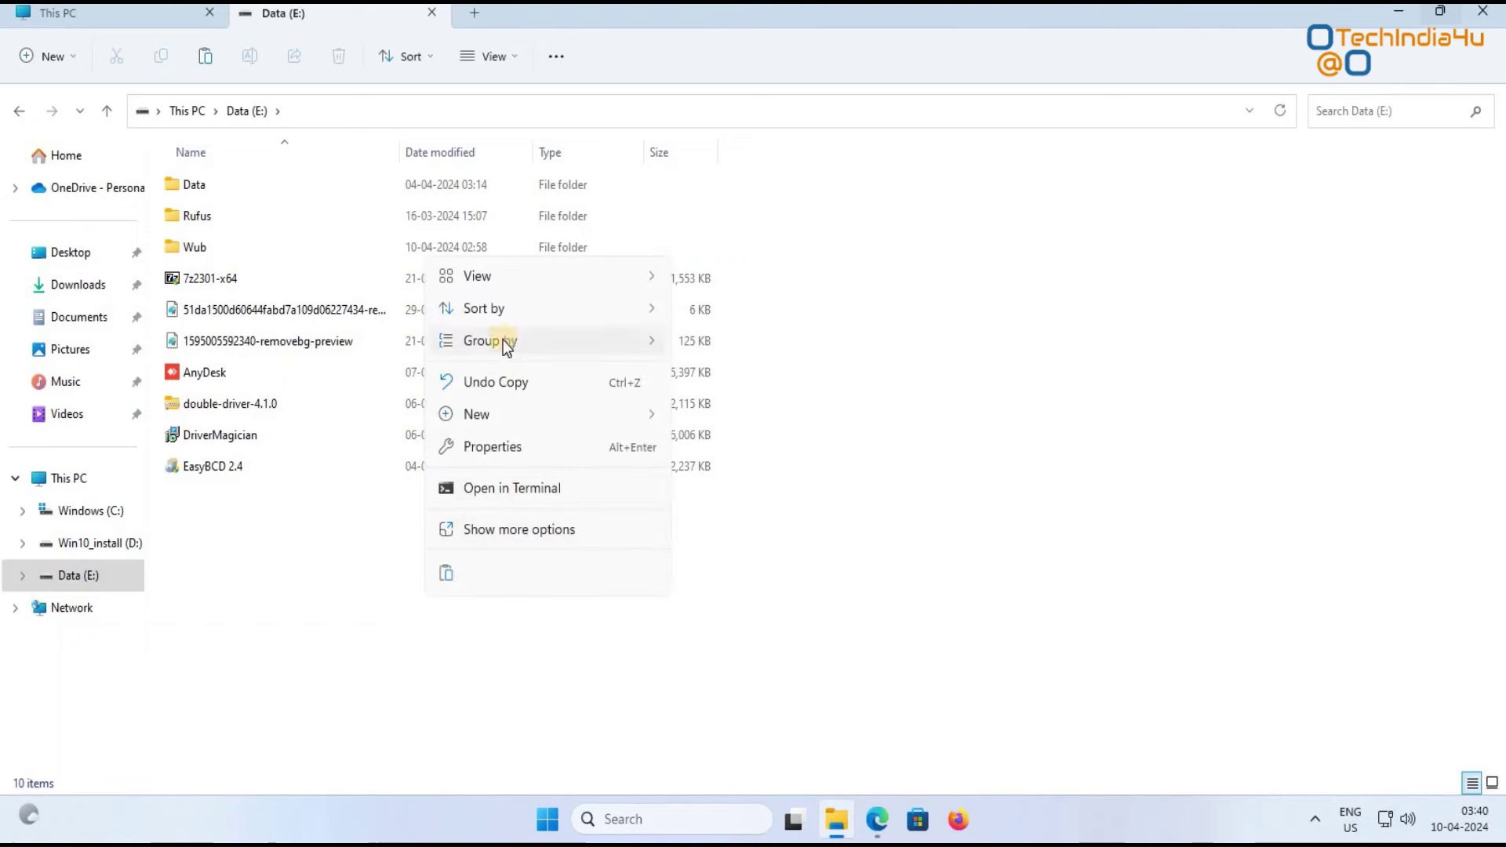
mouse_move(521, 413)
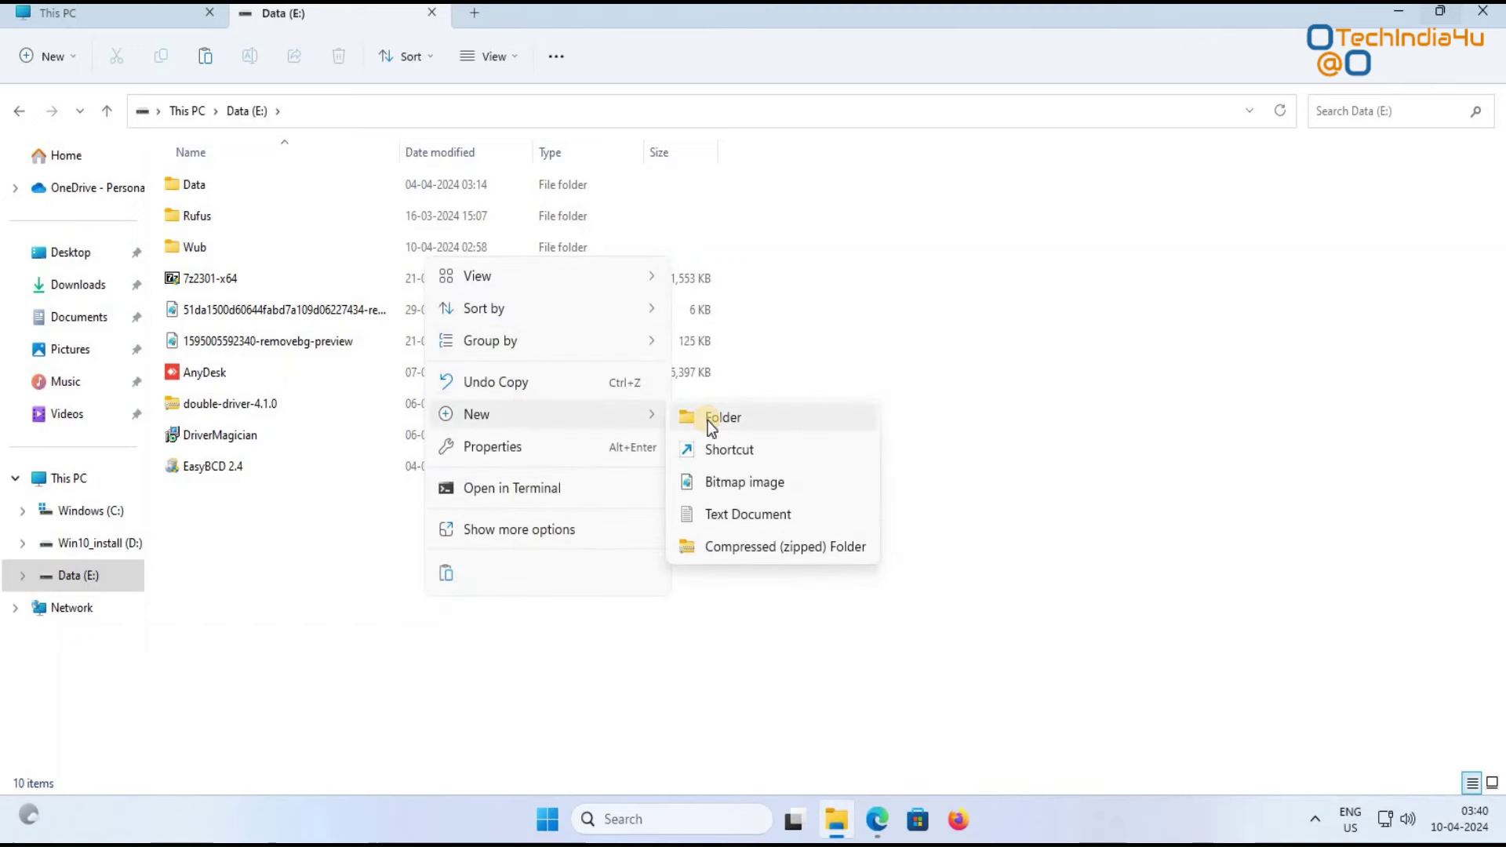
click(707, 421)
text(Backup)
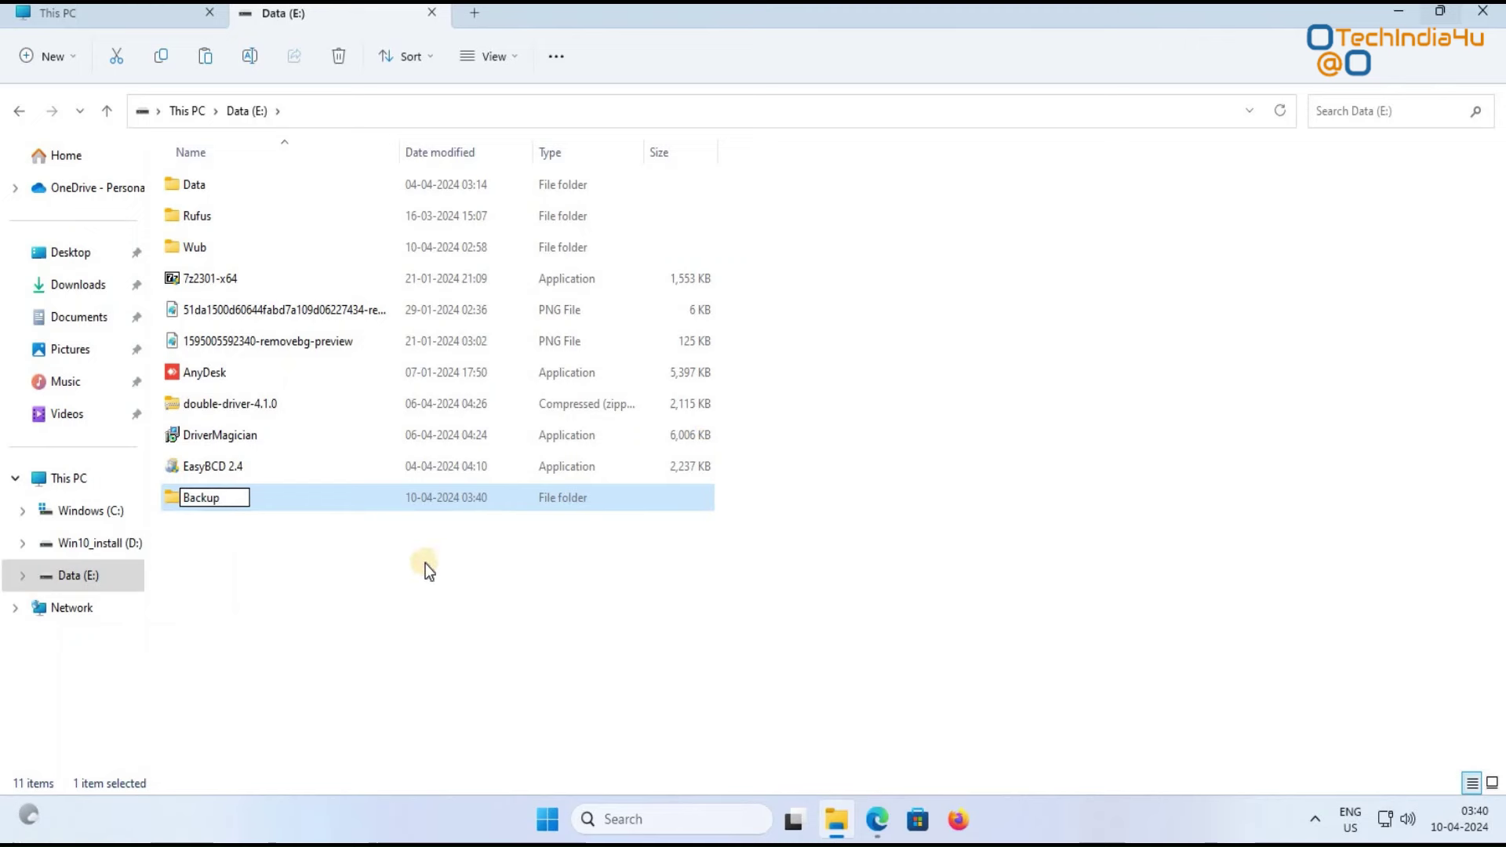
key(Return)
Step: Paste the copied double-driver-4.1.0 folder and EasyBCD 2.4 into the Backup folder and close File Explorer
double_click(281, 499)
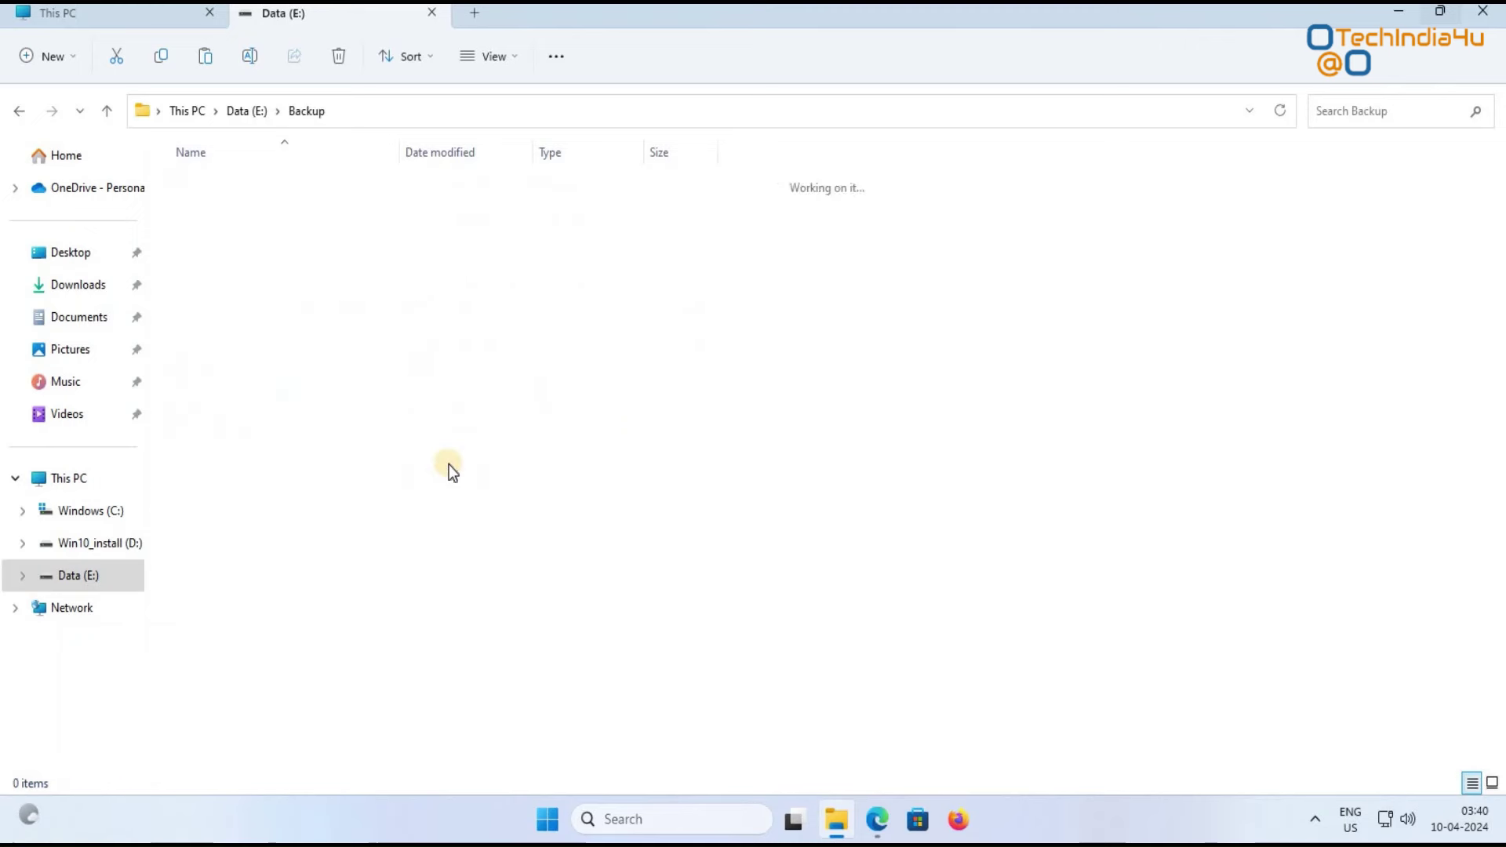
right_click(449, 464)
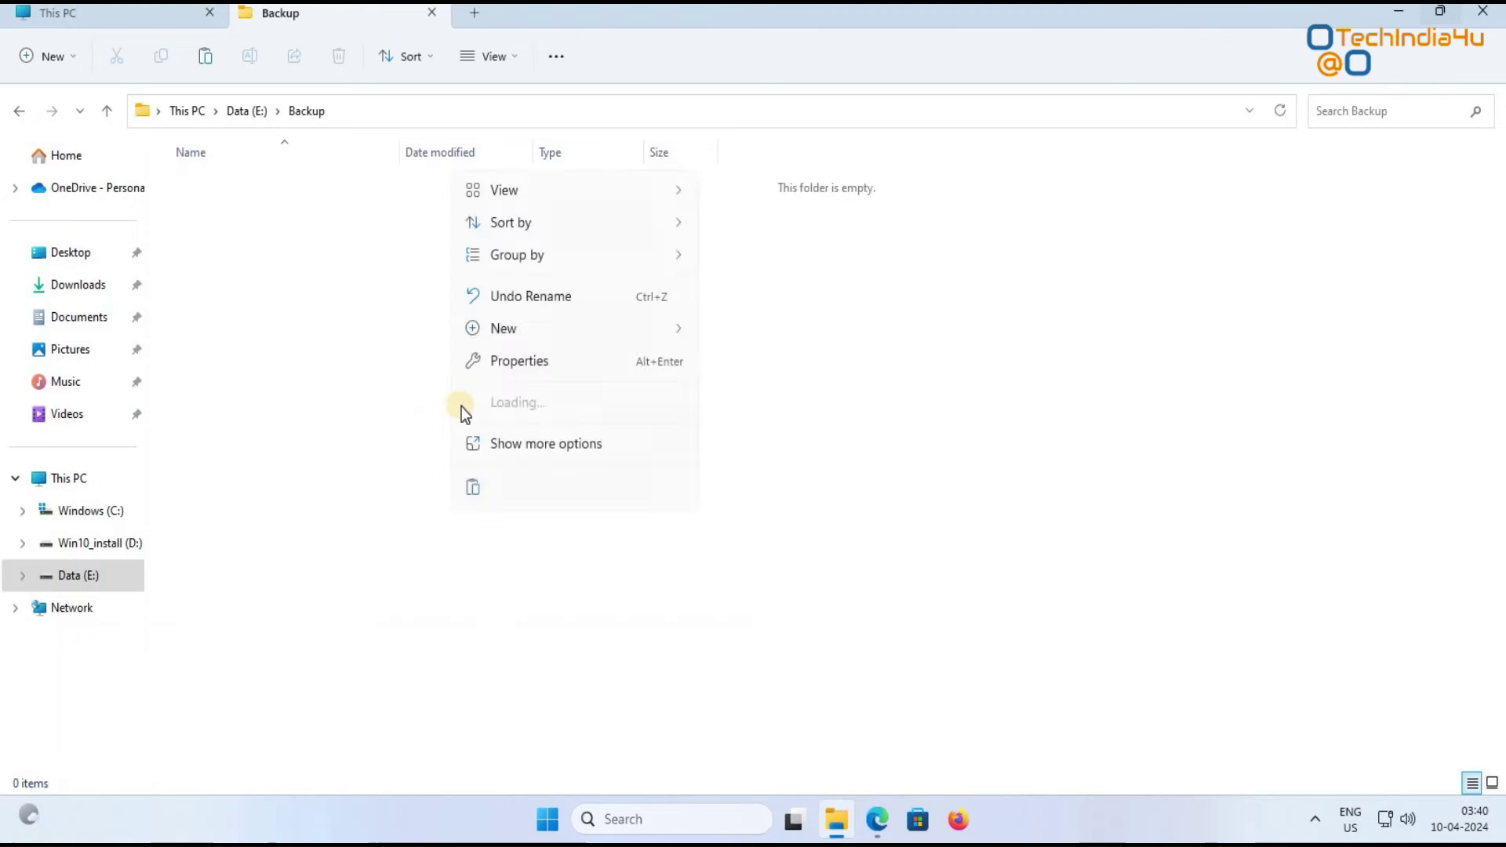
click(486, 488)
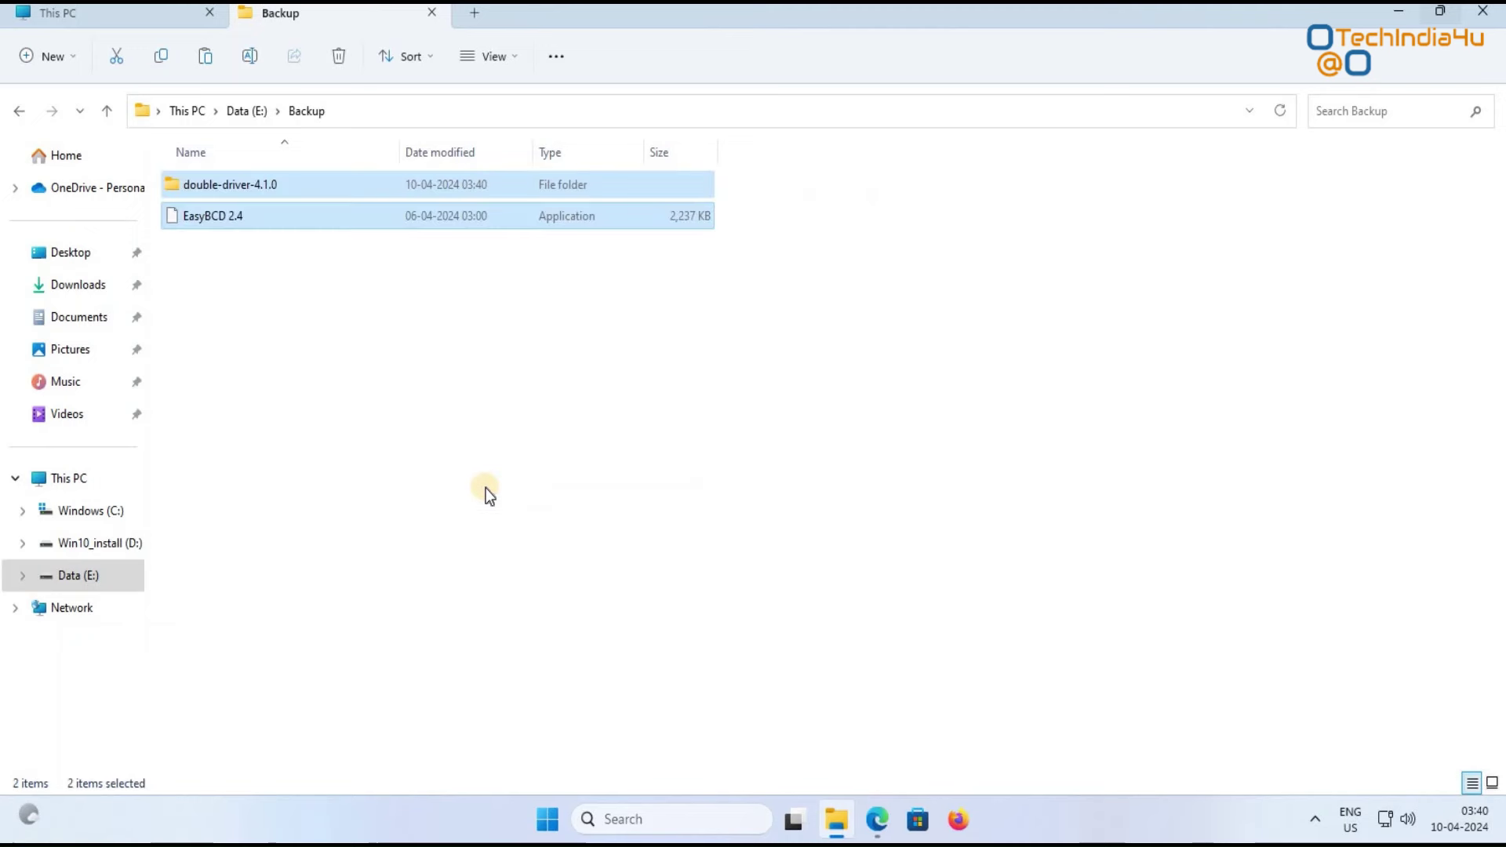
click(704, 338)
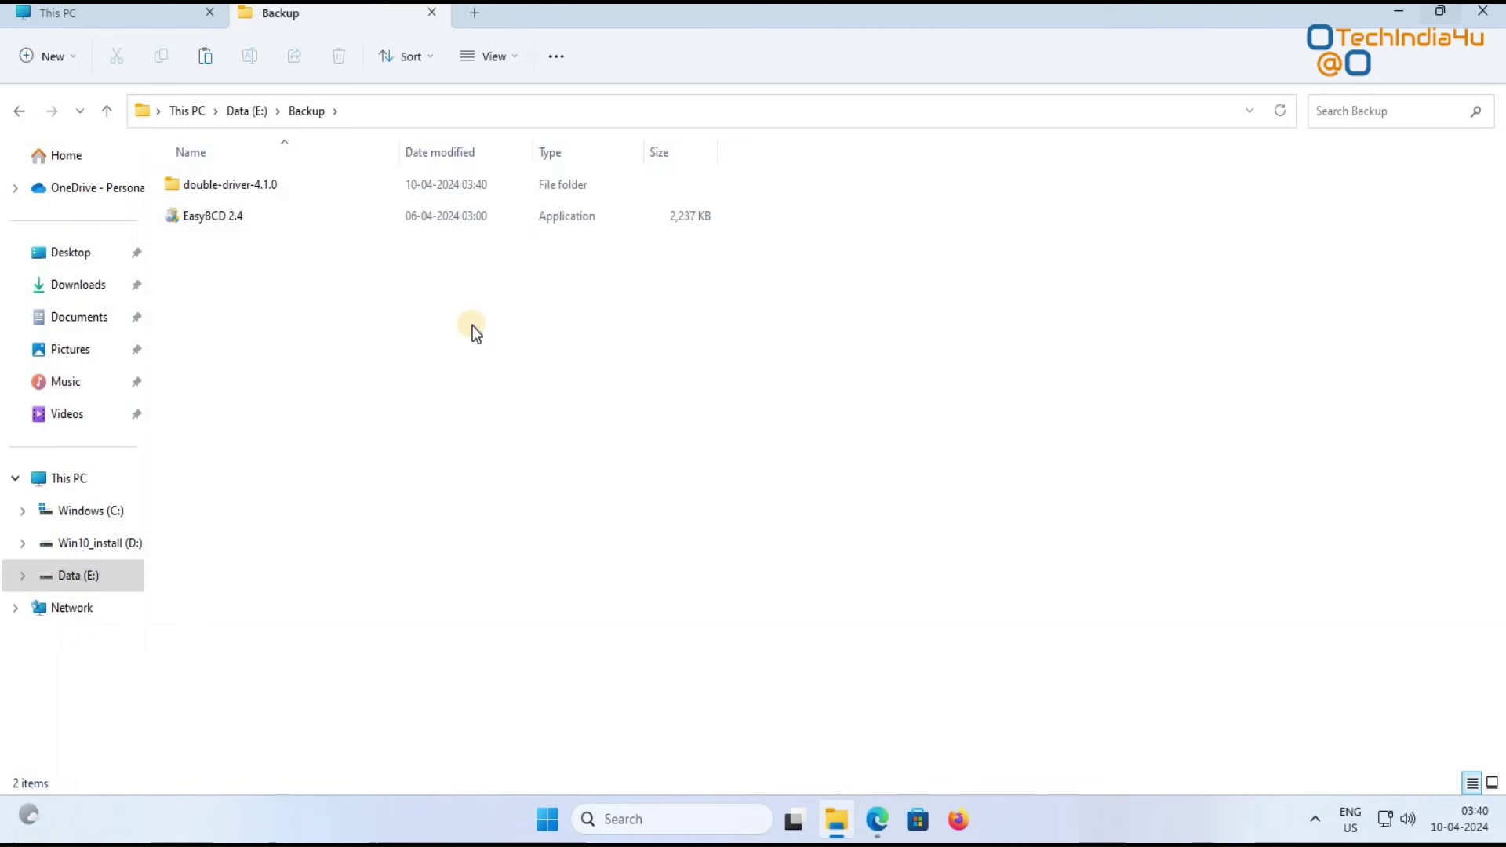
click(1482, 11)
Step: Restart the PC into the Windows recovery environment
right_click(547, 819)
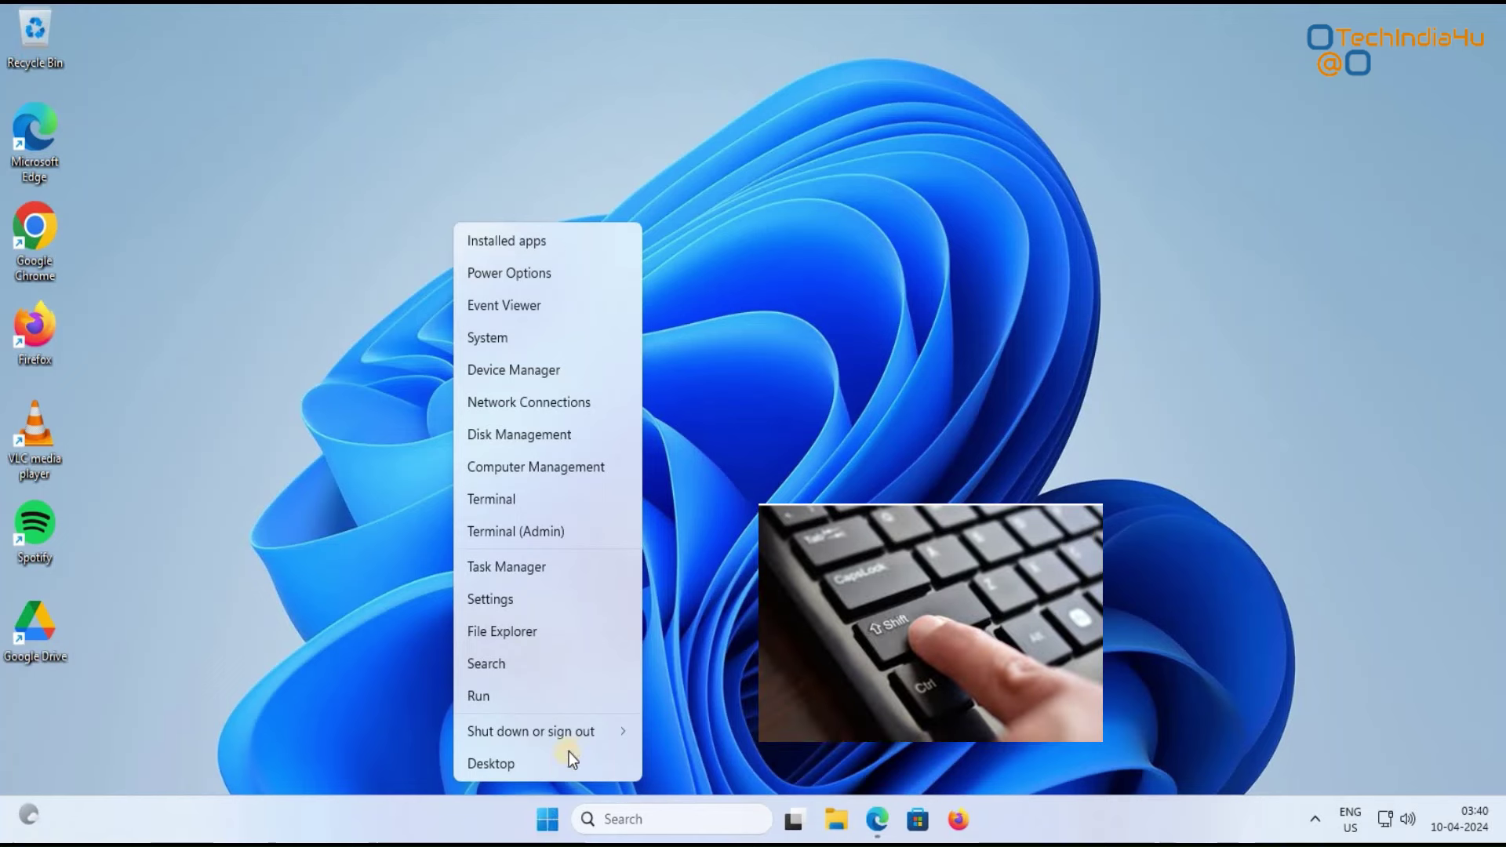
mouse_move(570, 737)
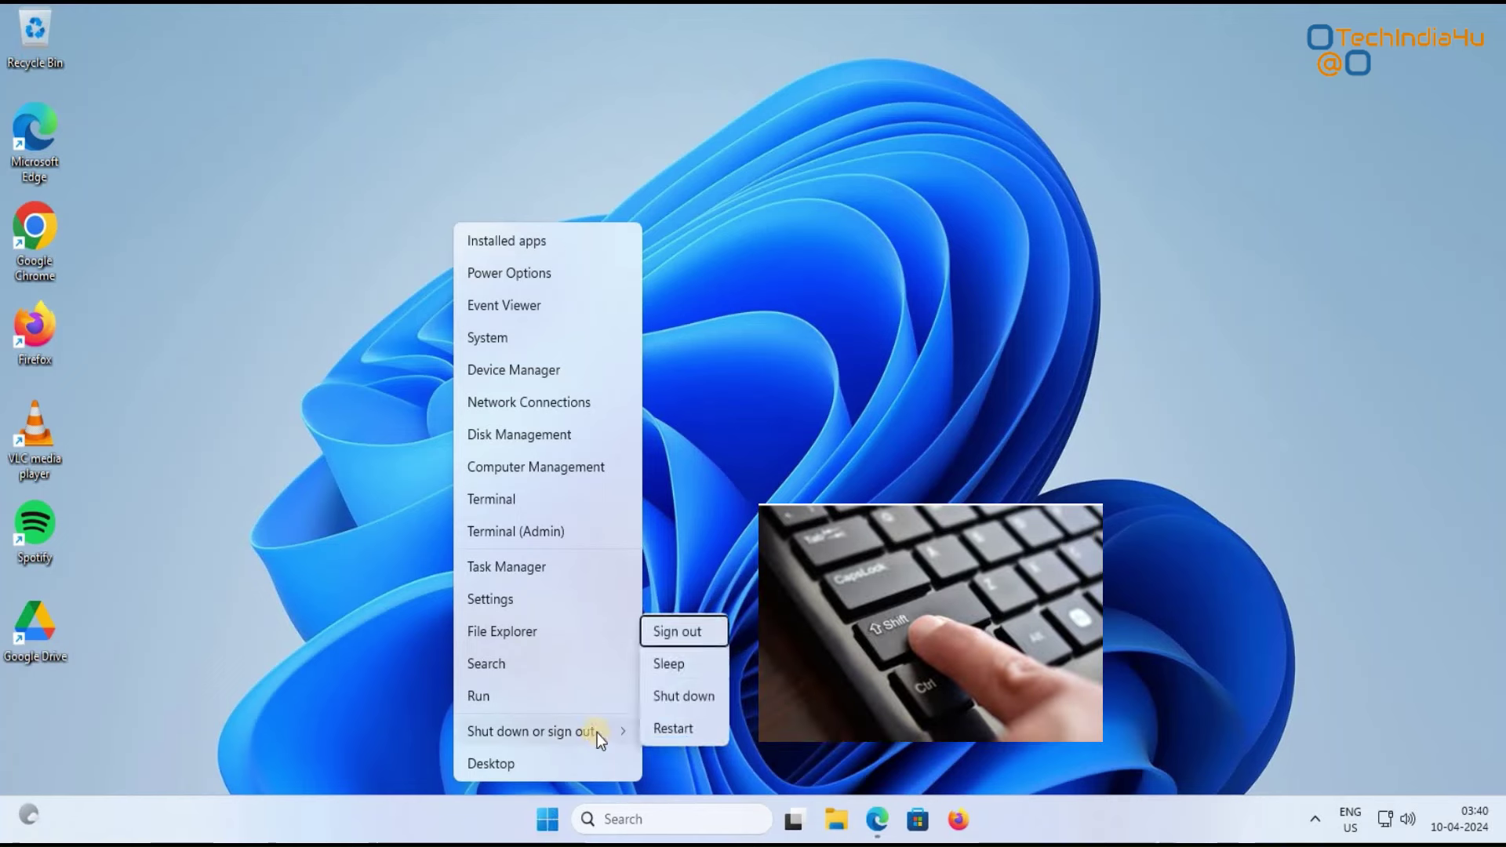
click(673, 728)
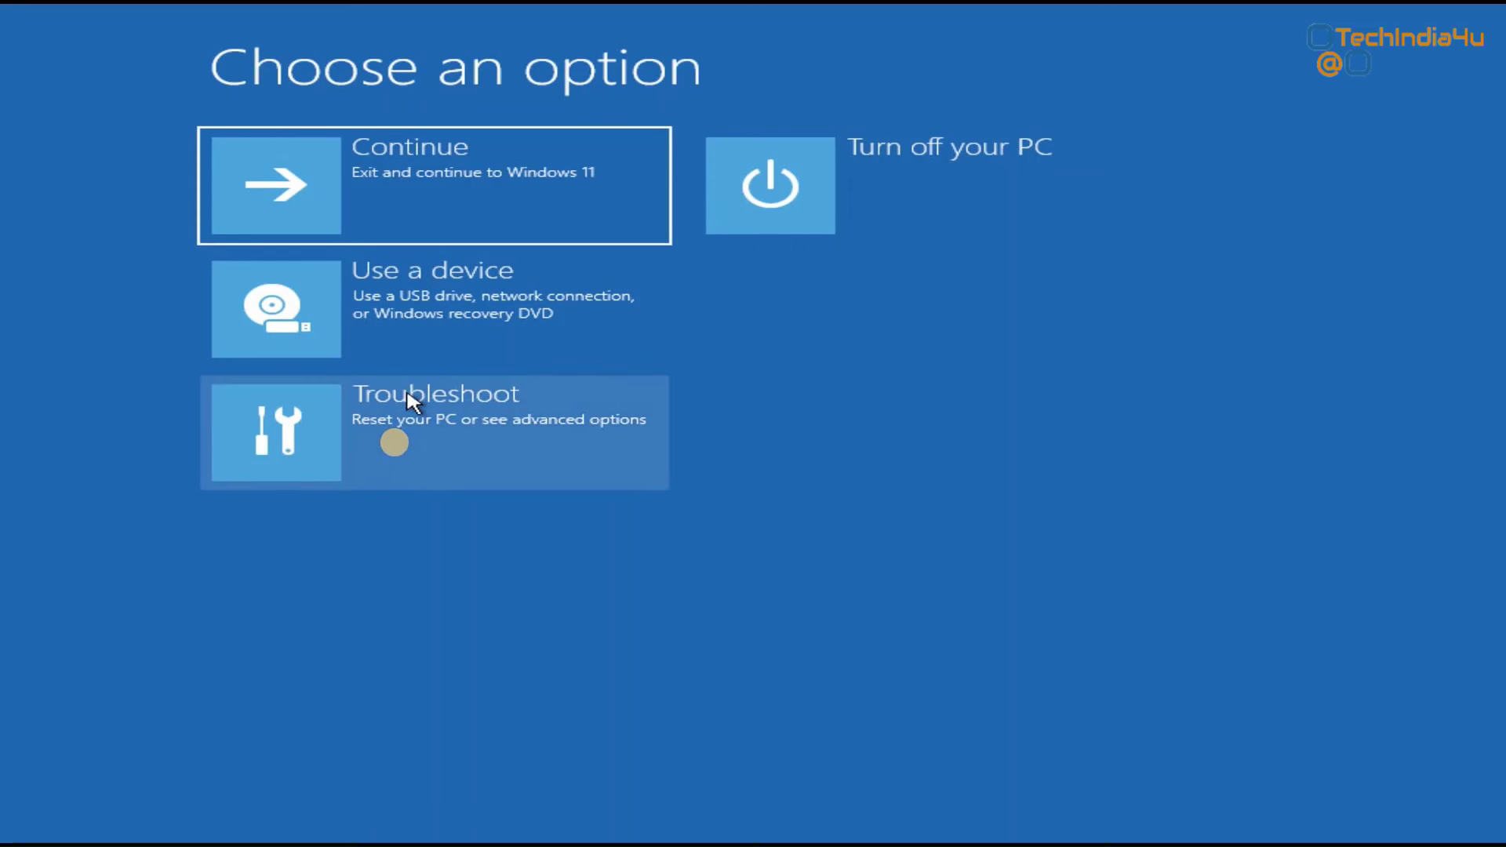
Step: Open Command Prompt from the advanced troubleshooting options of the recovery environment
click(397, 447)
click(296, 323)
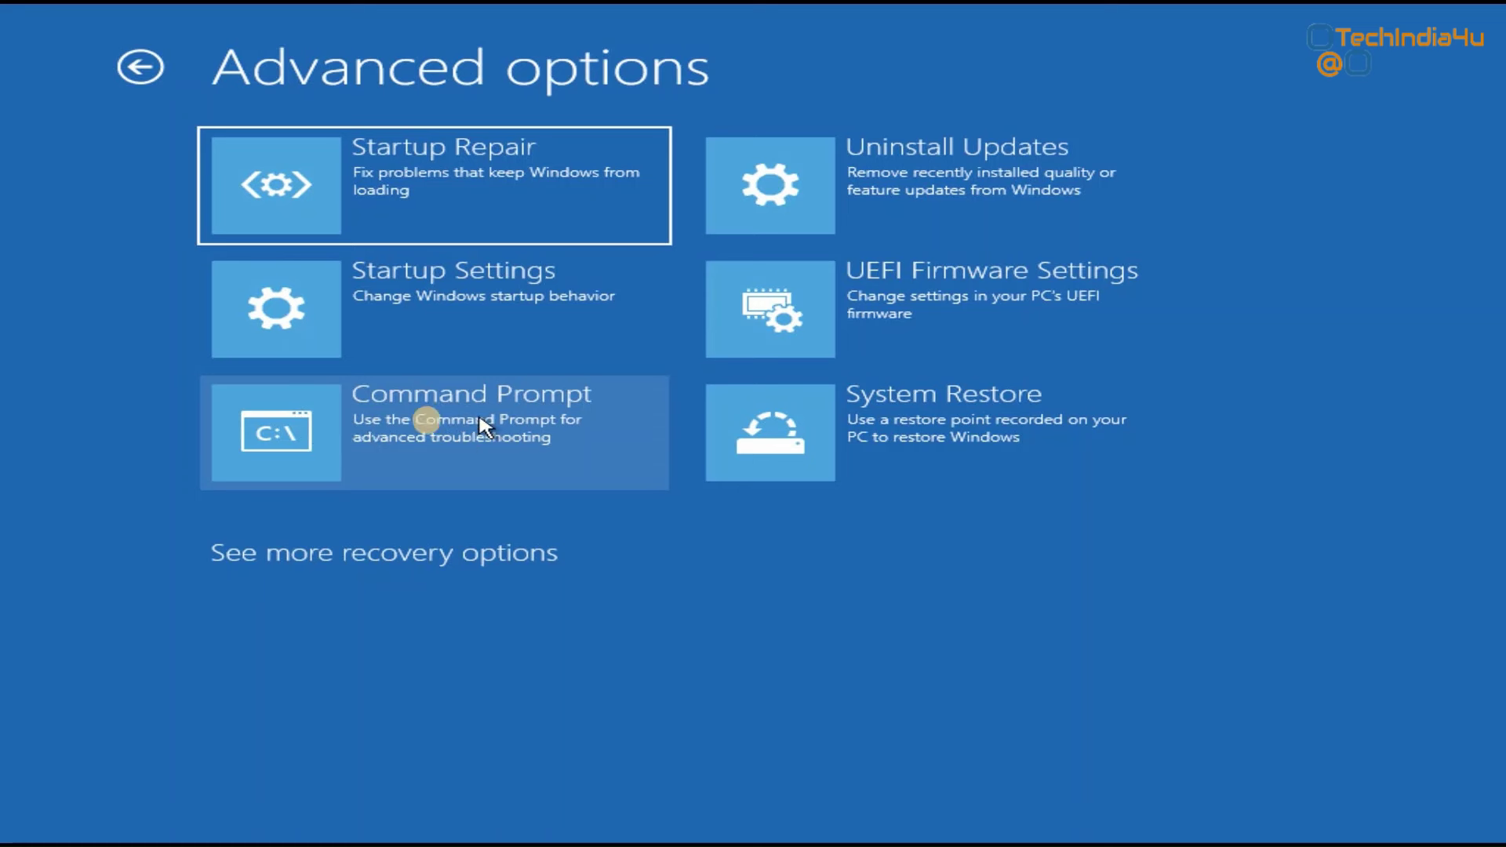
key(Down)
key(Down)
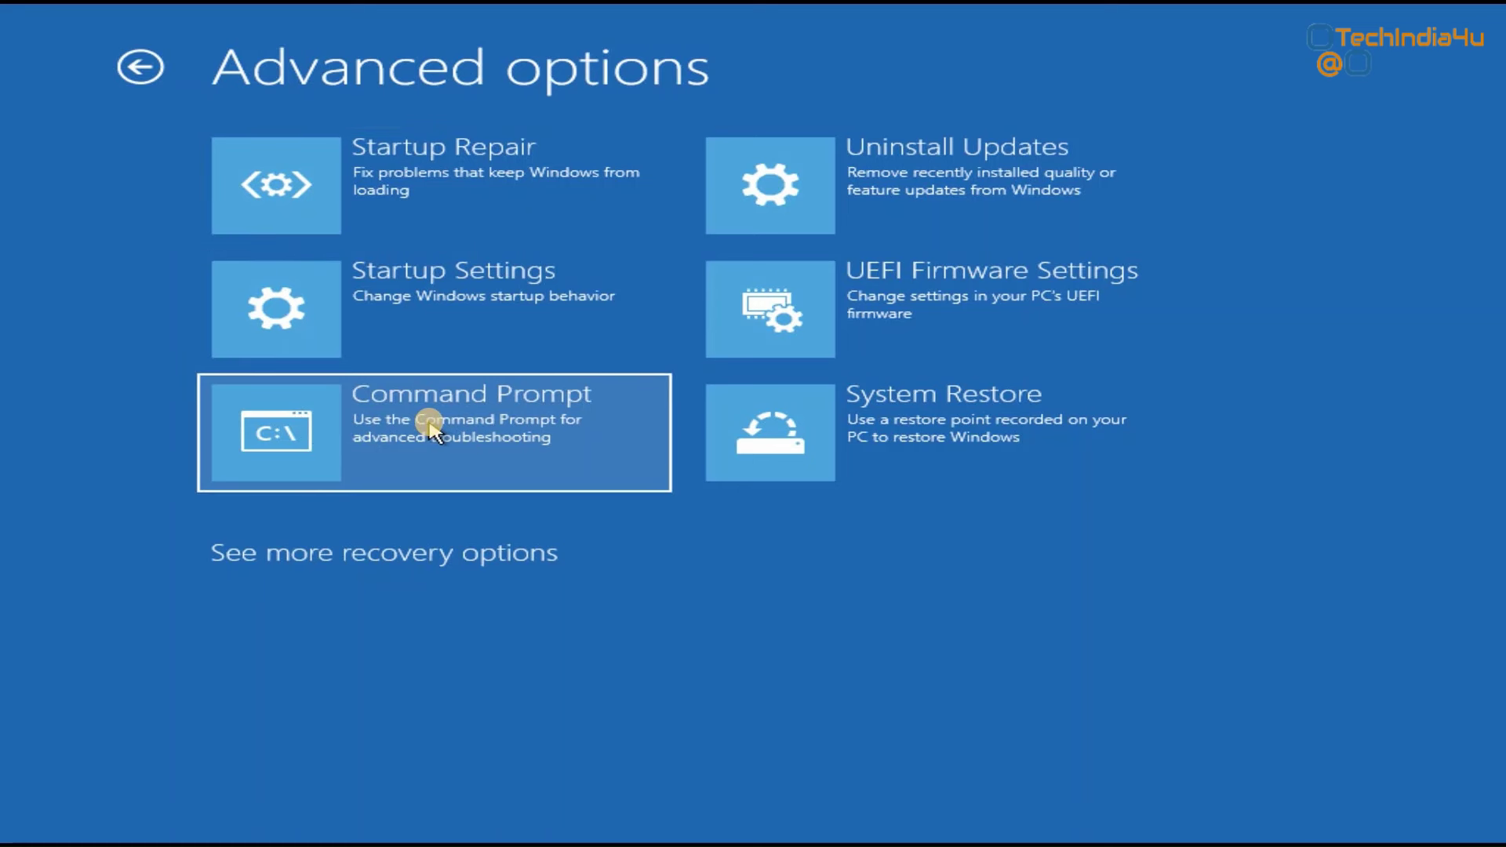
key(Up)
key(Up)
key(Down)
key(Down)
key(Up)
key(Up)
key(Down)
key(Down)
click(502, 425)
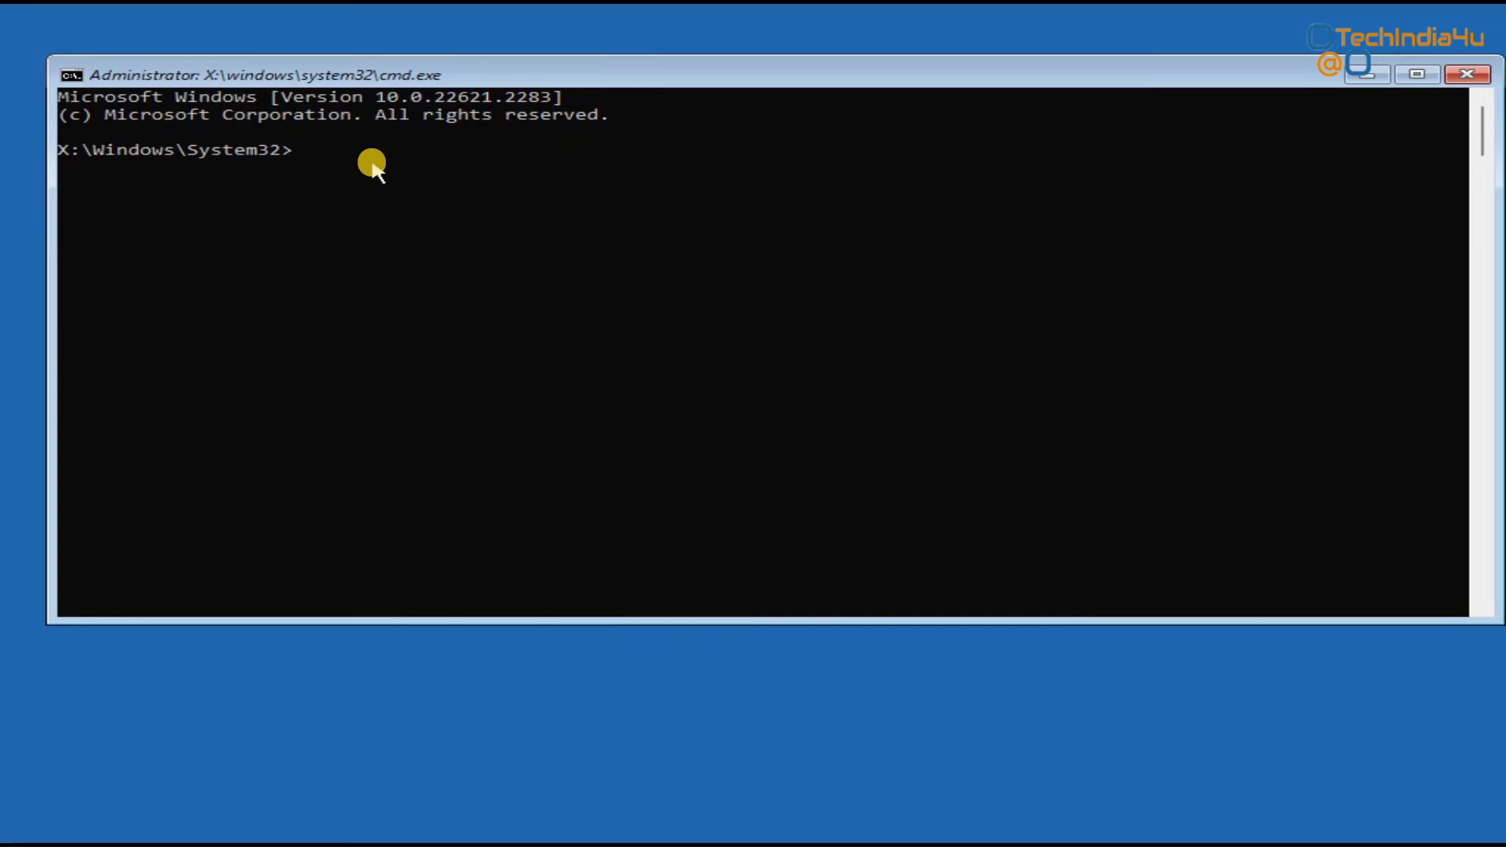
Step: List the volumes with diskpart's list volume command to find the installation partition's drive letter, and exit DiskPart
text(diskp)
text(rt)
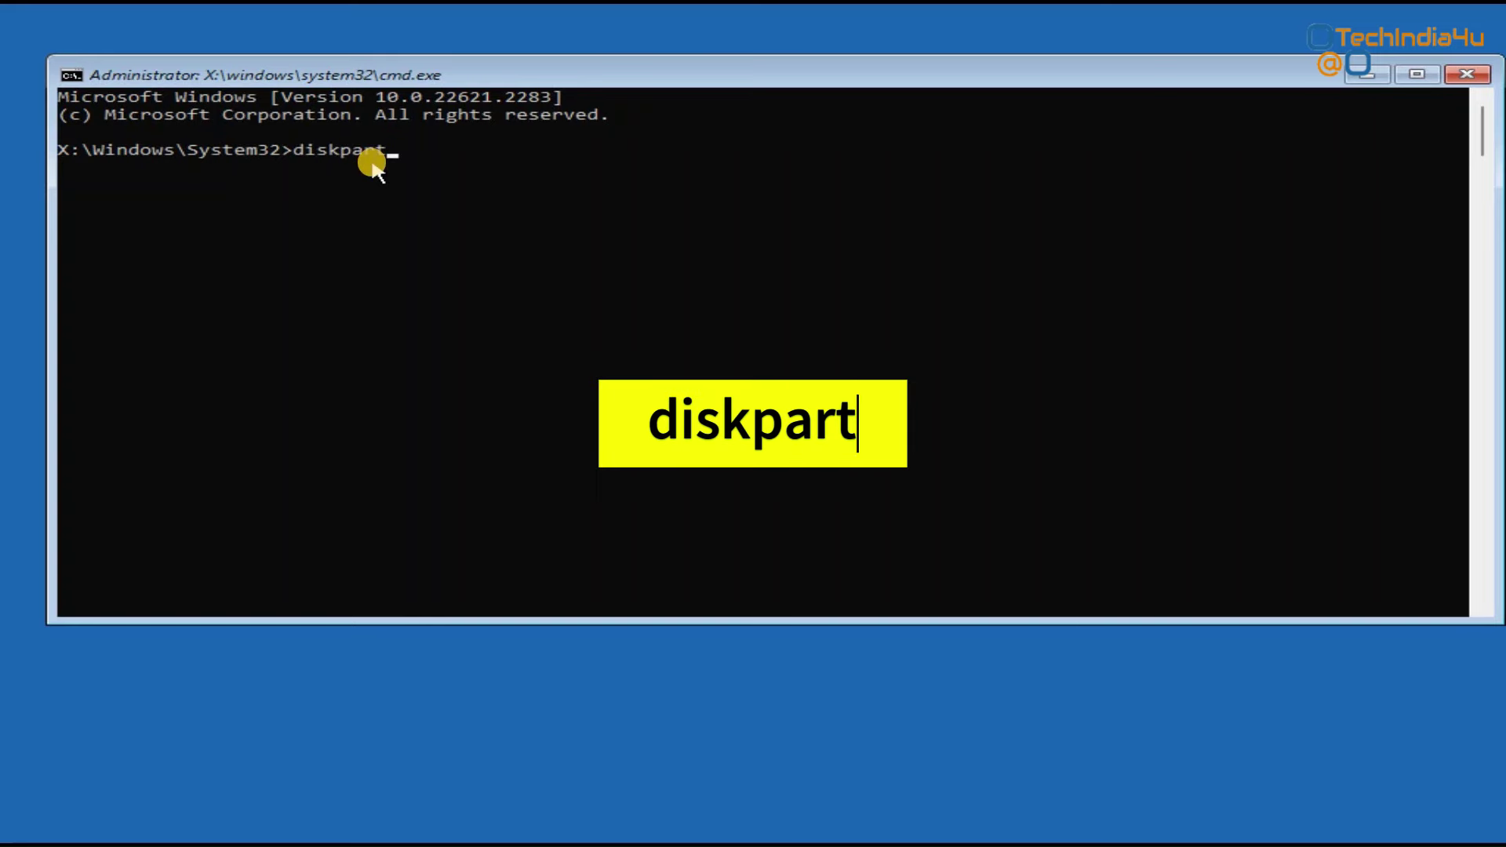
key(Return)
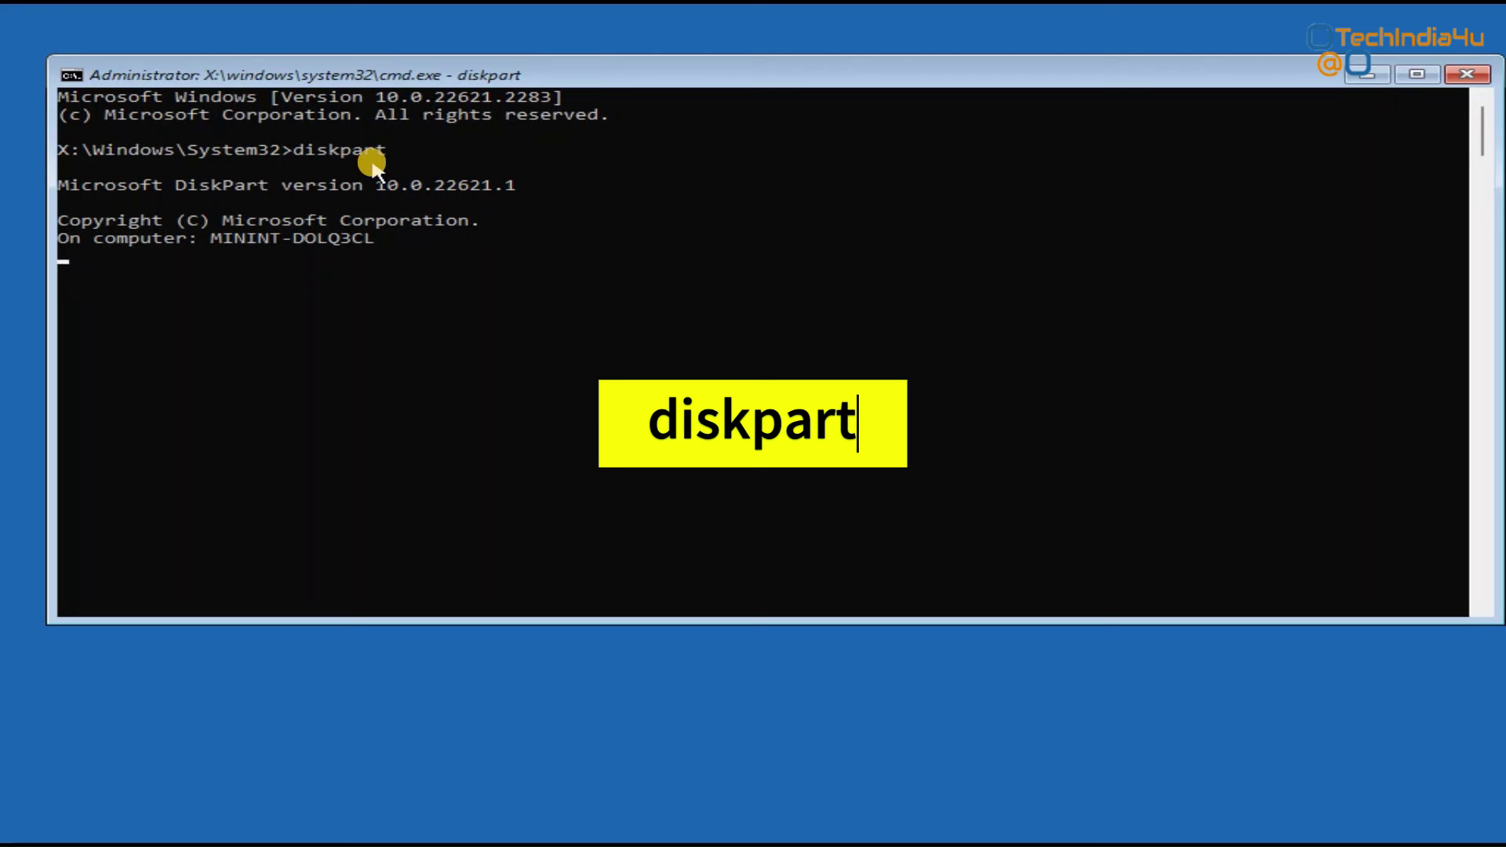
key(Return)
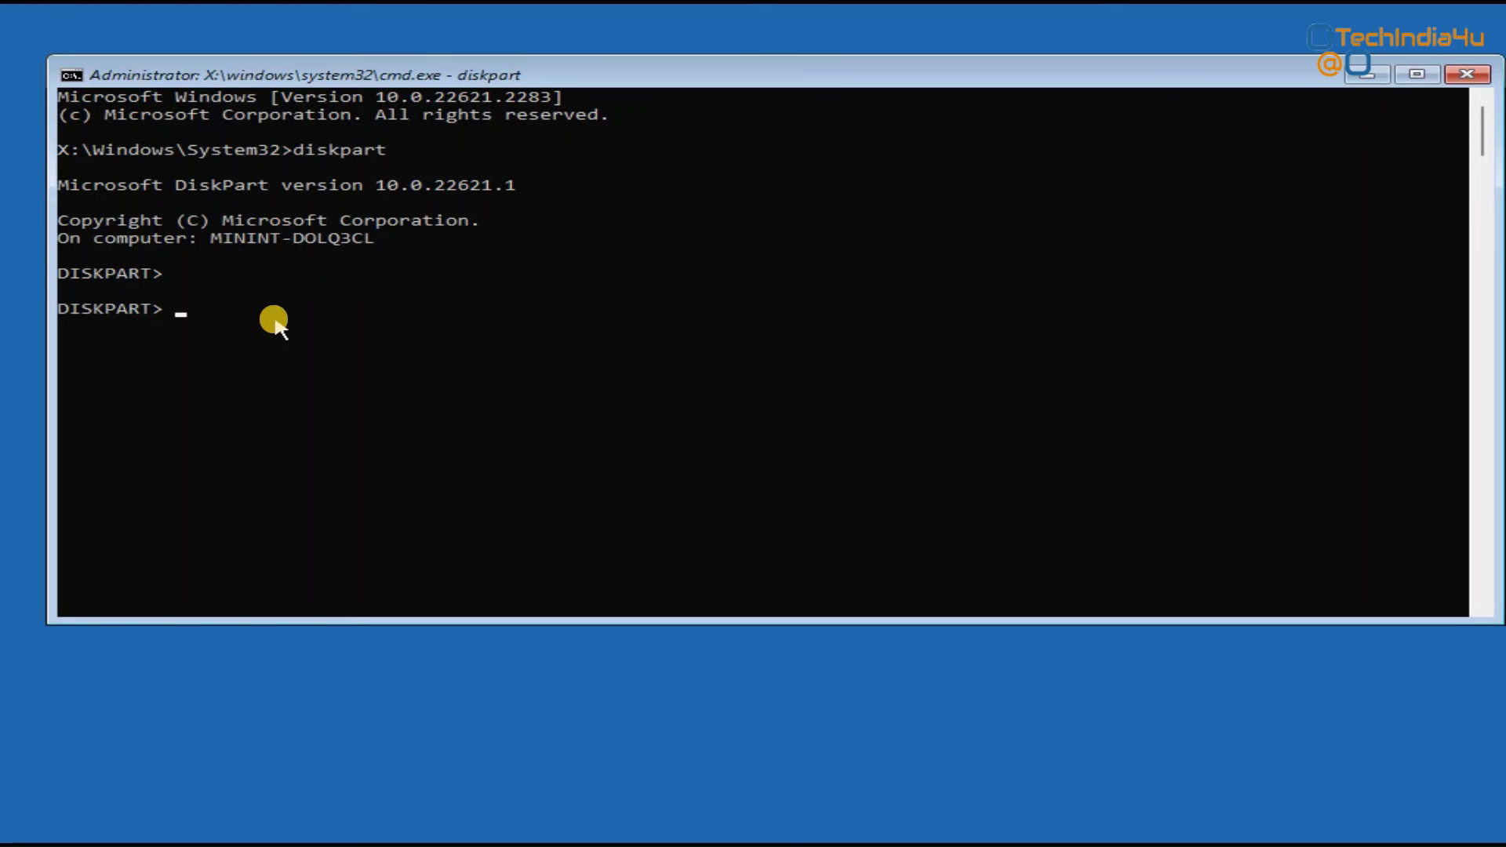
text(list volume)
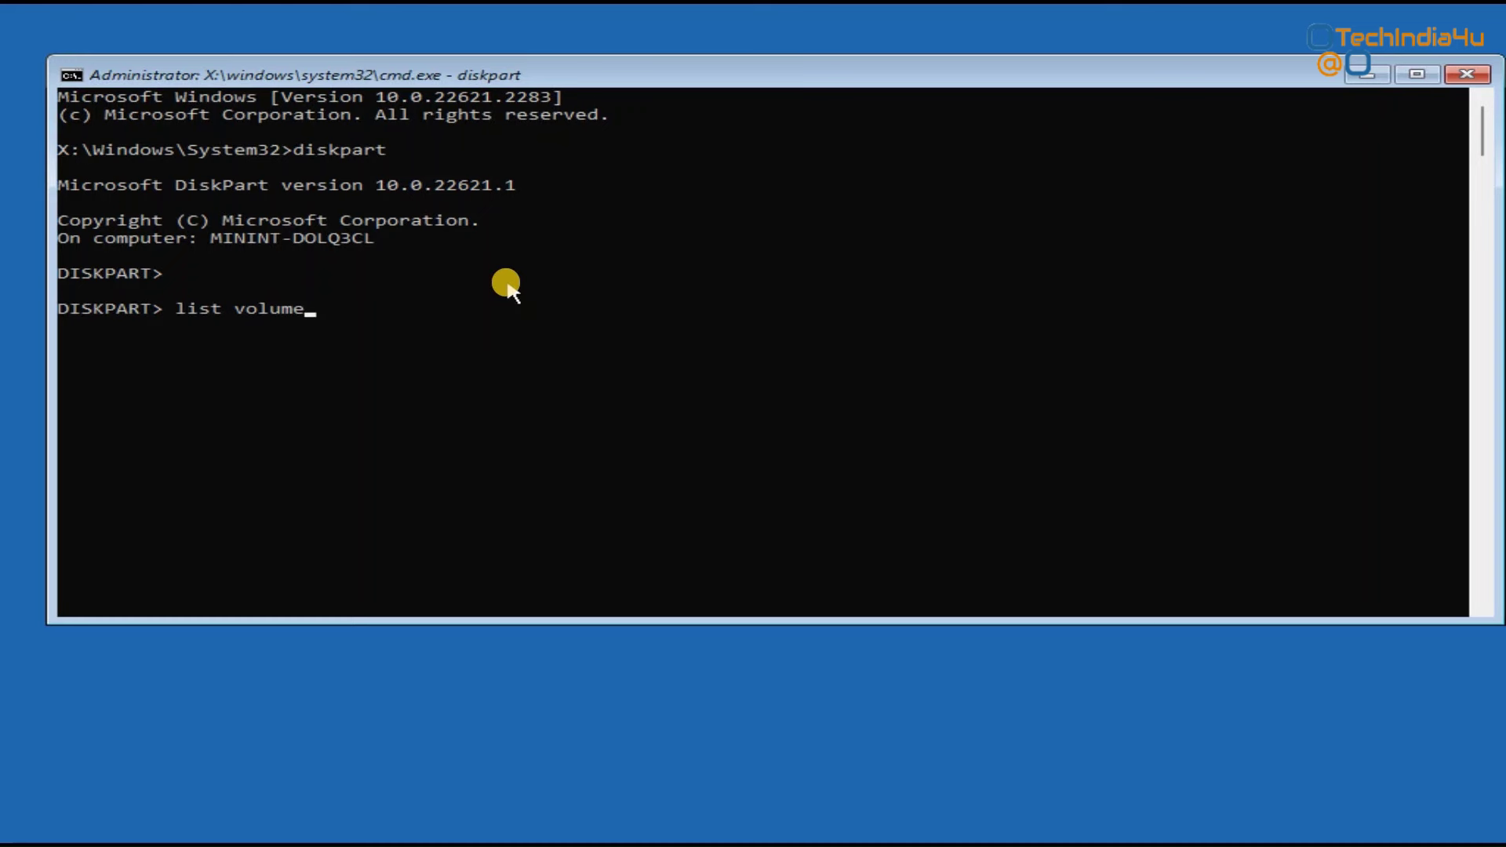
key(Return)
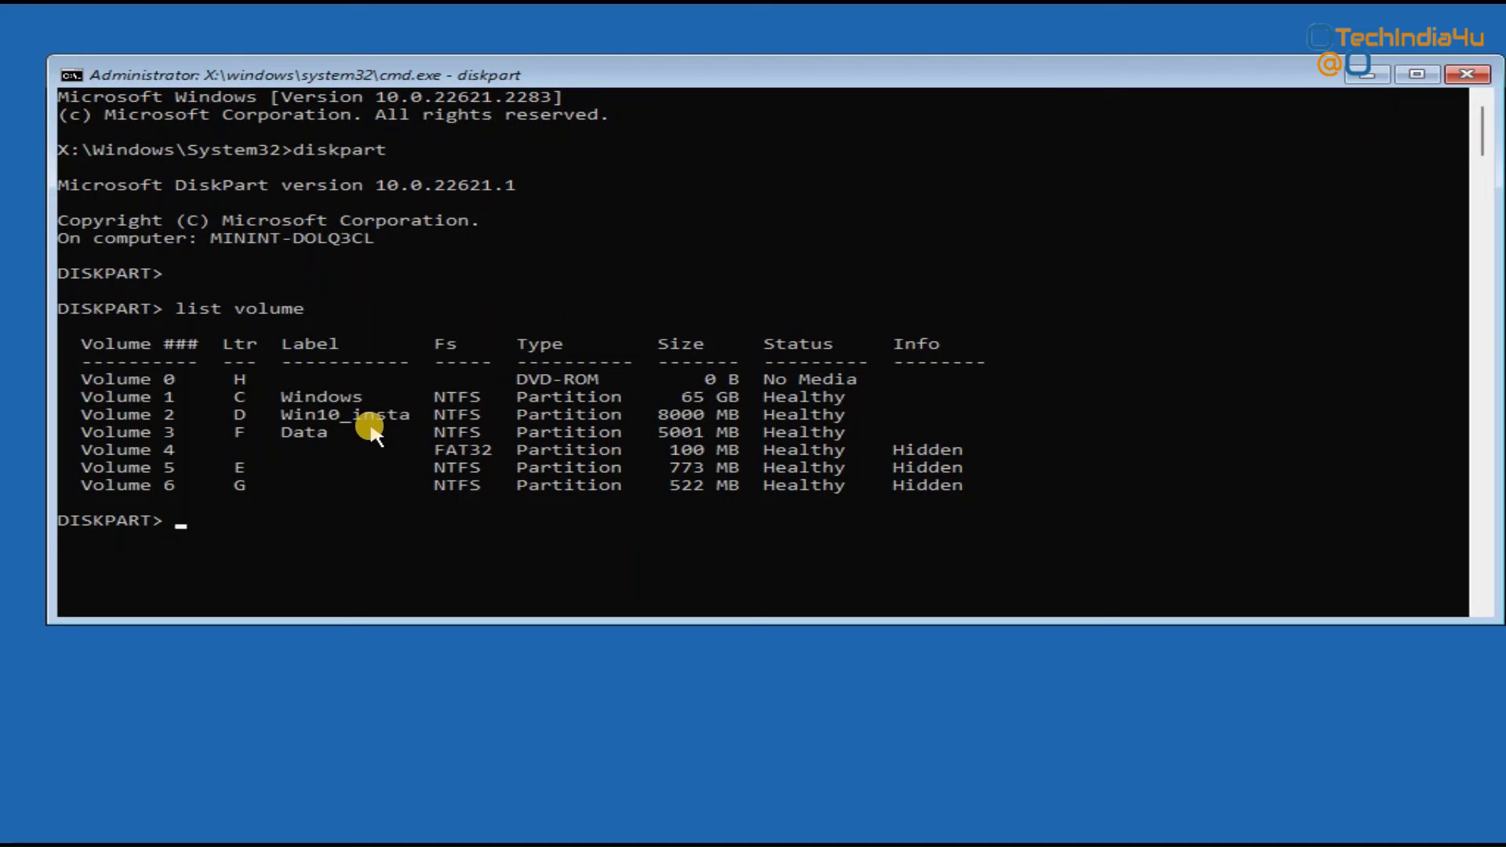
text(exit)
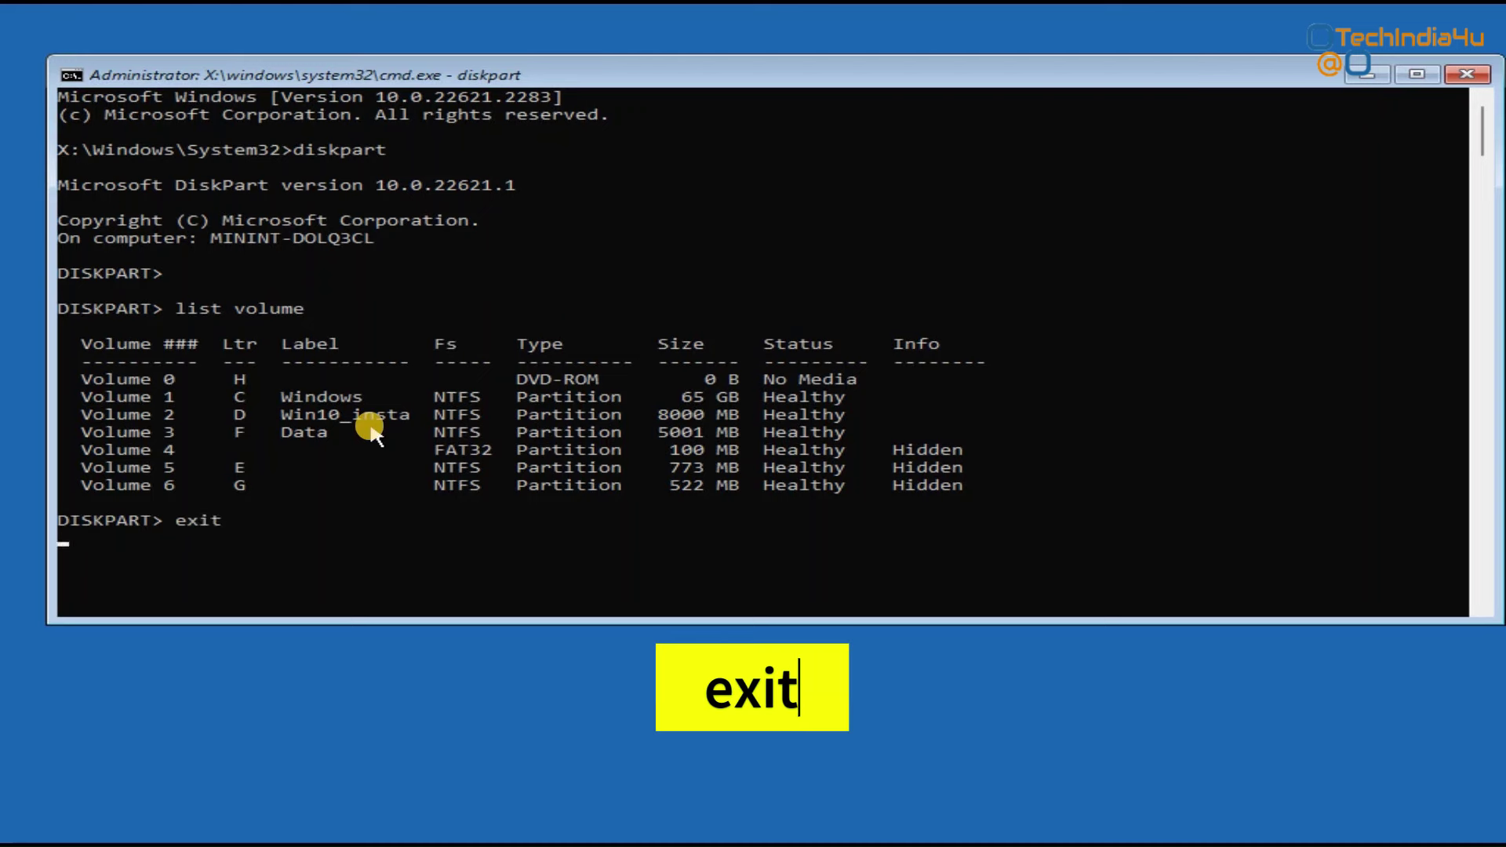
key(Return)
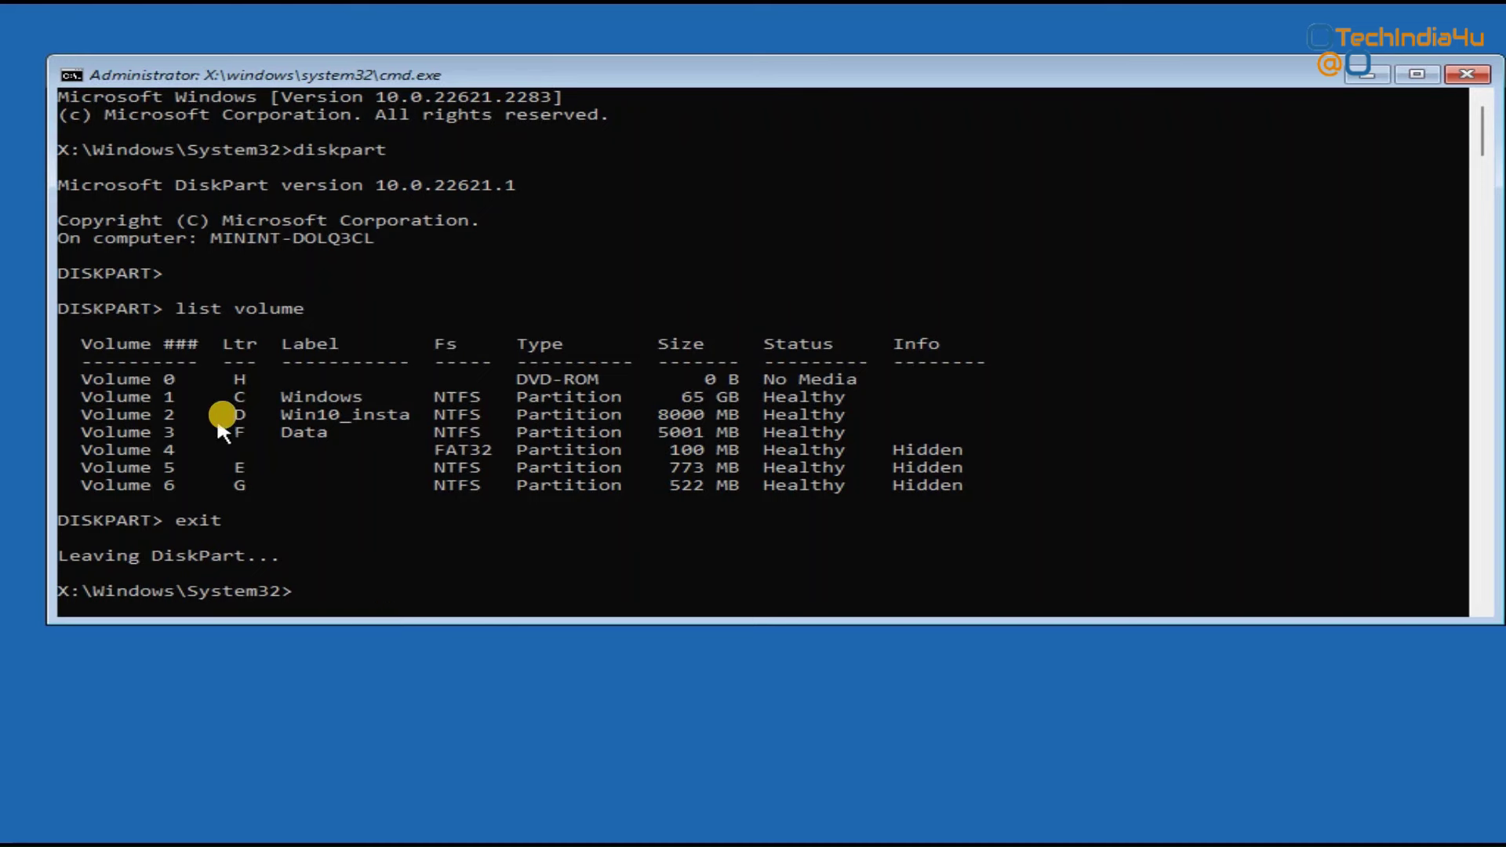
Step: Switch the command line to the Win10_install volume with d: and list its contents with dir
drag(224, 408, 411, 419)
click(333, 593)
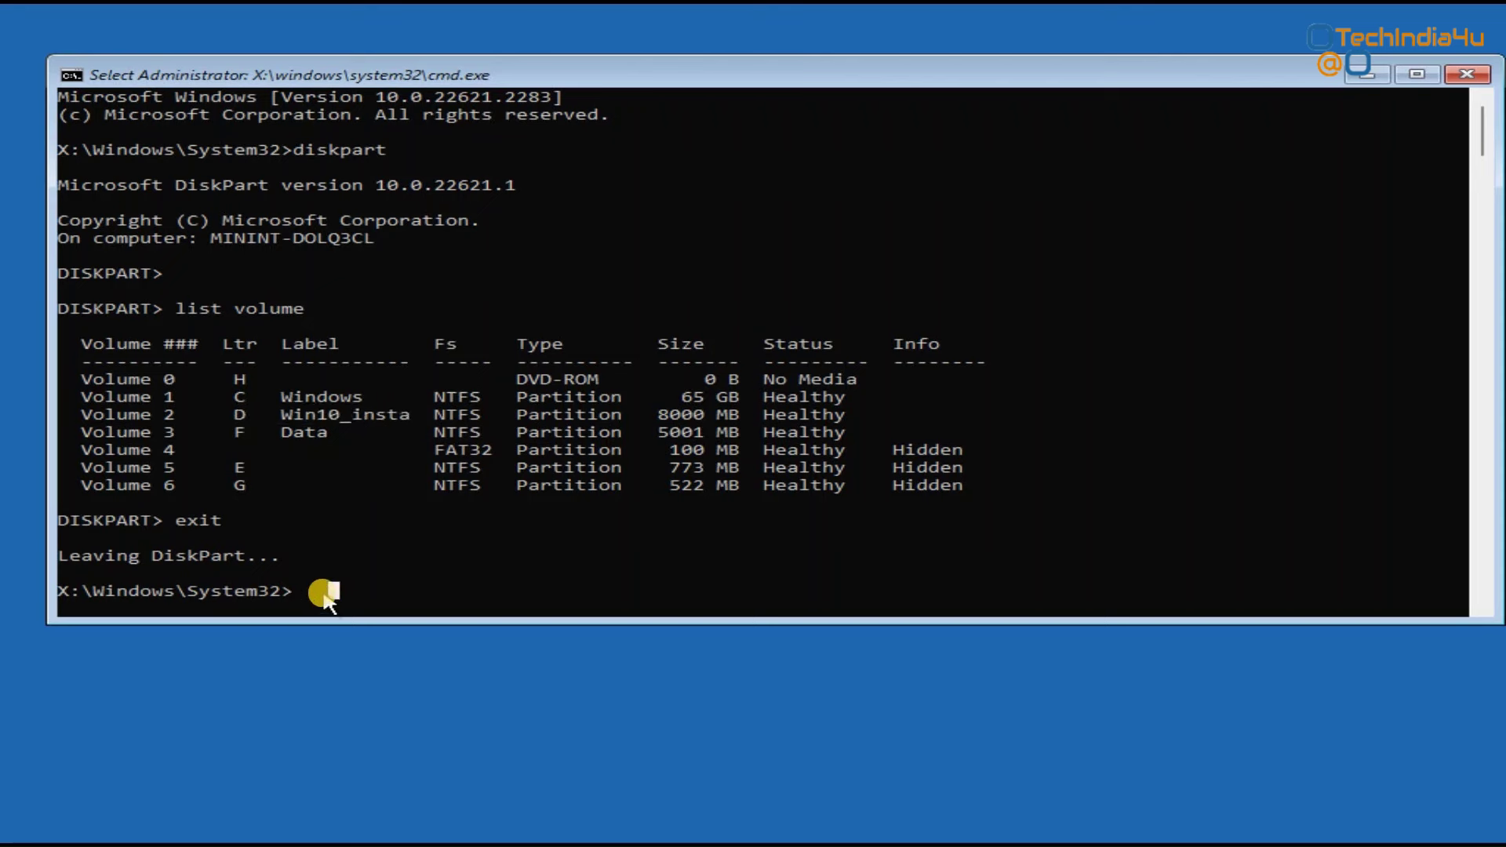
text(d:)
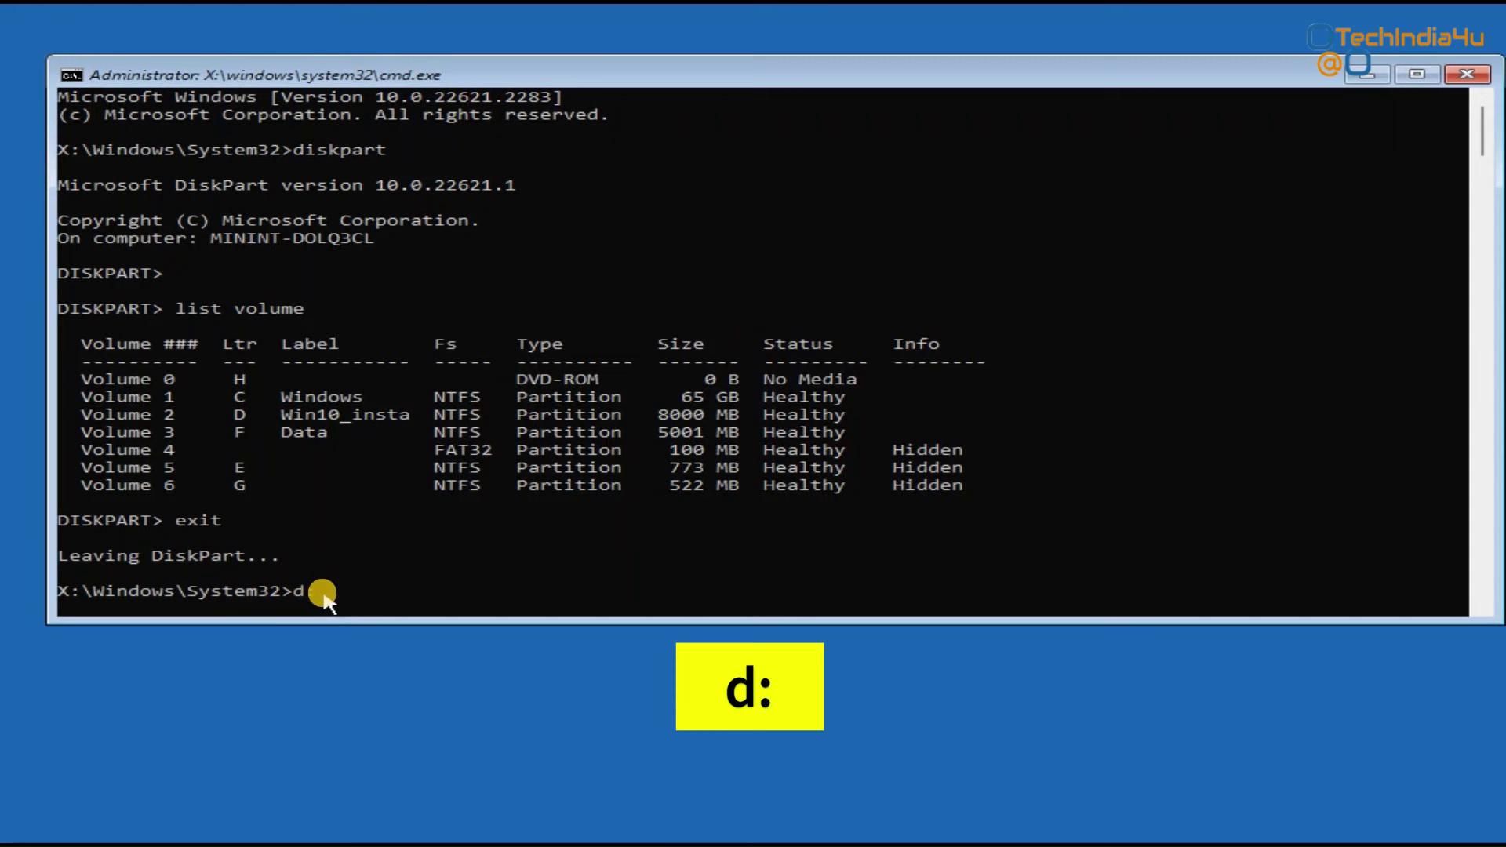
key(Return)
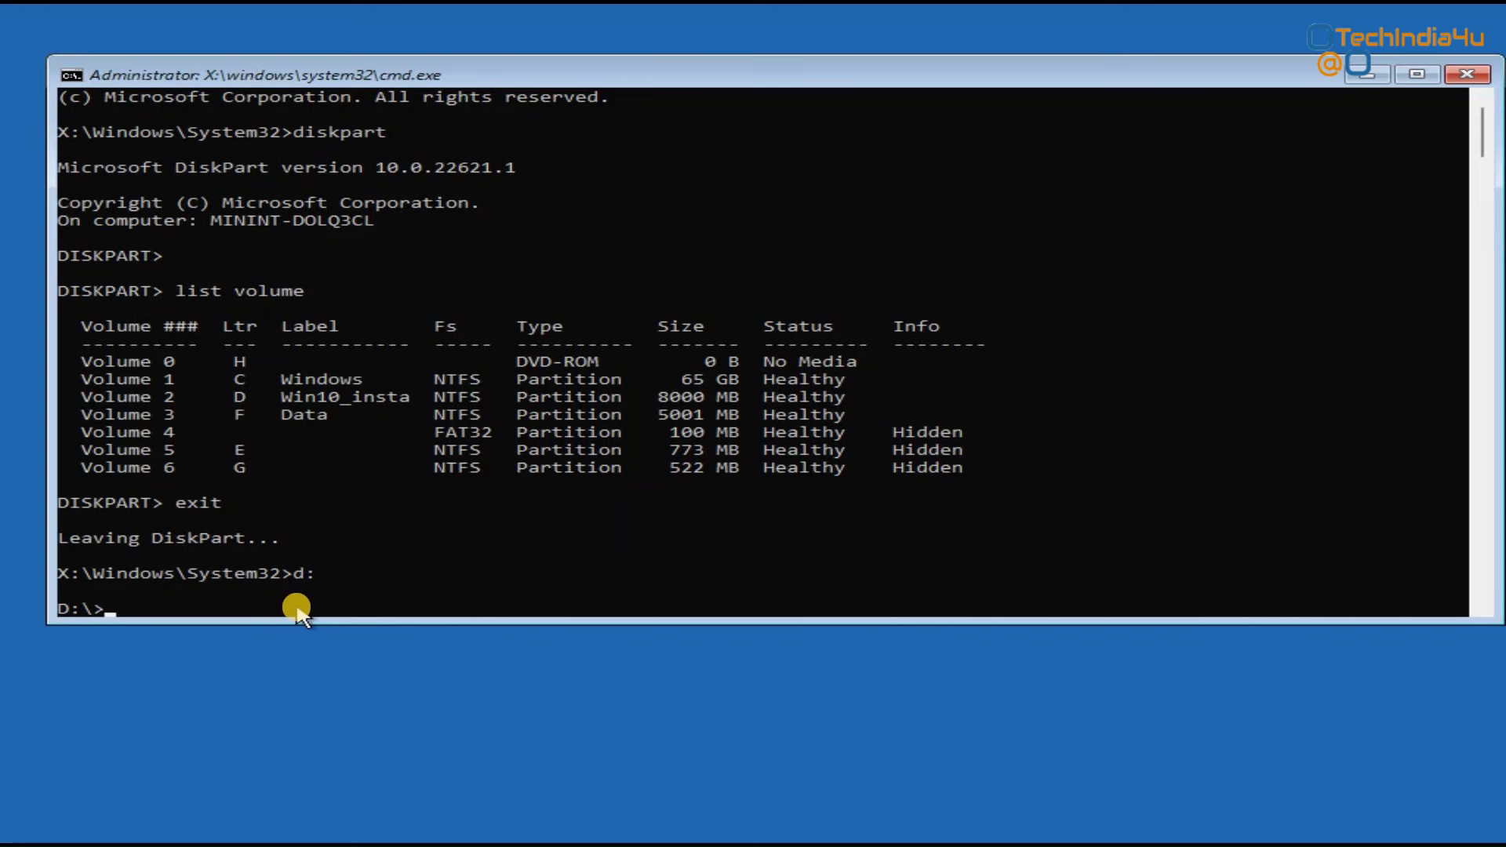
text(dir)
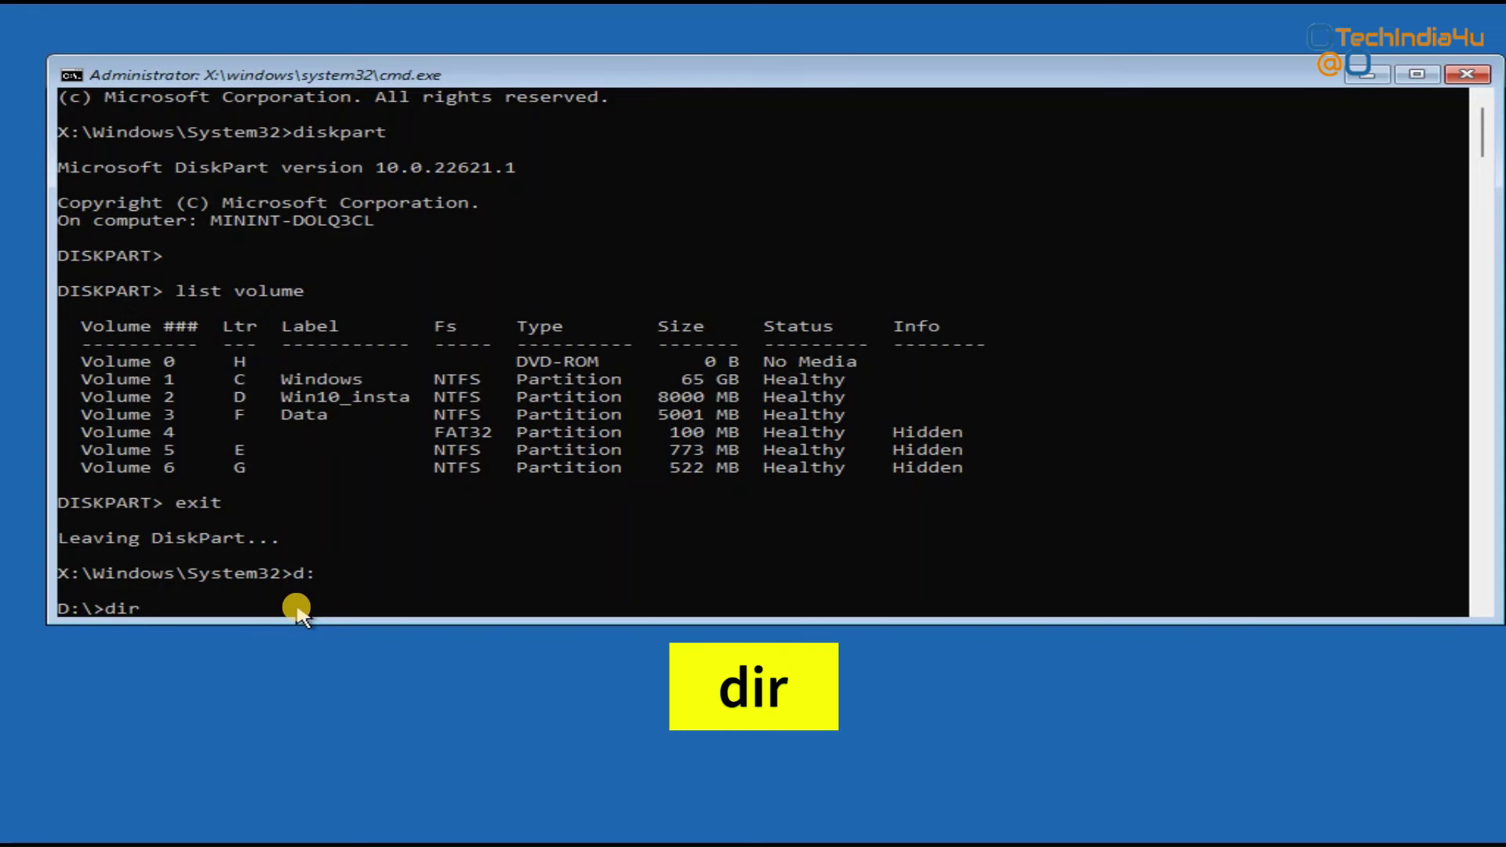
key(Return)
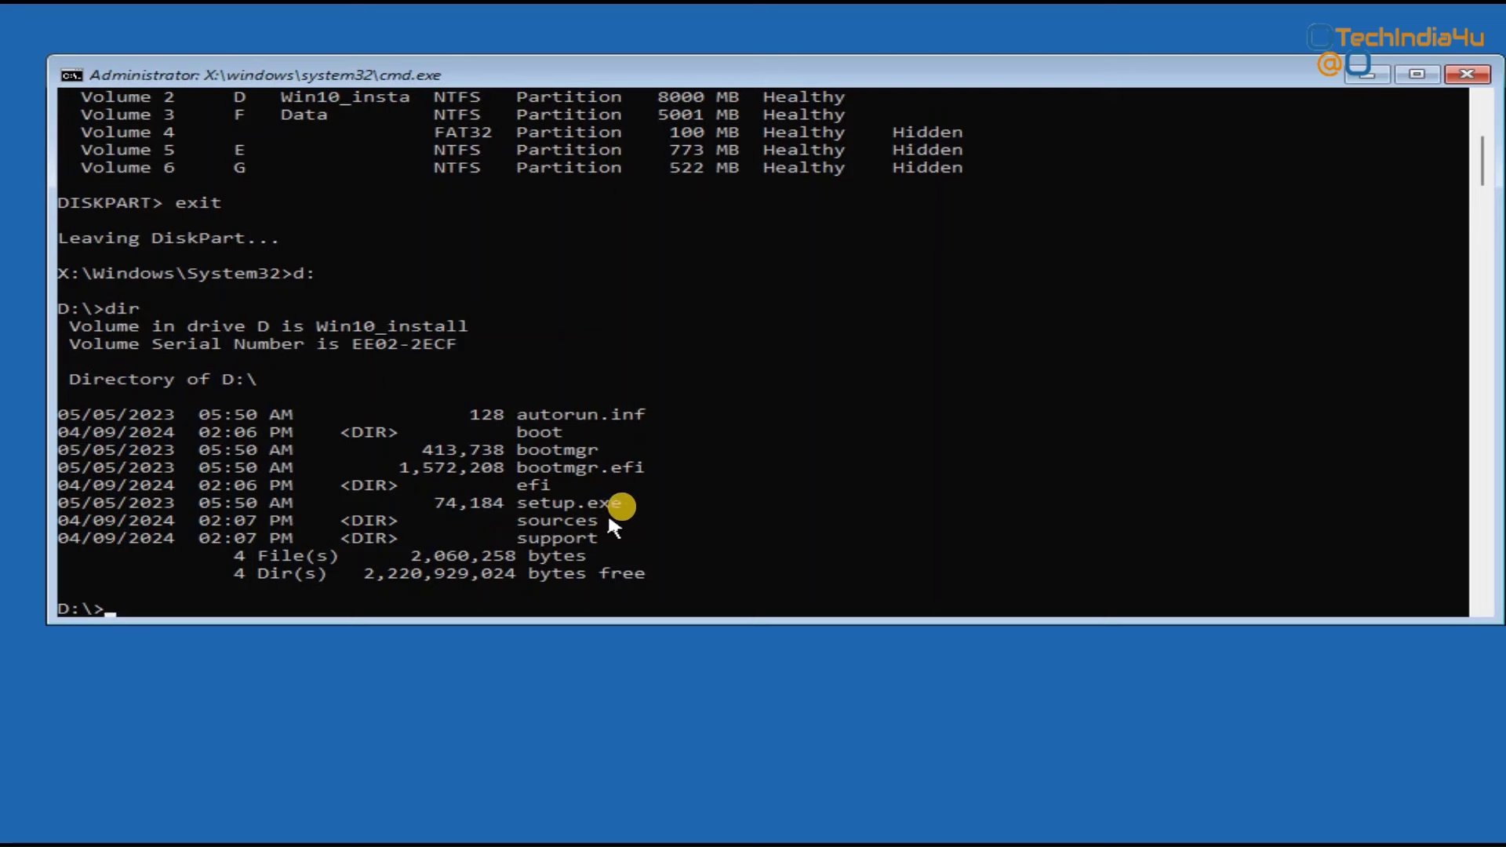
Step: Run setup.exe from the D: drive to launch Windows Setup
drag(622, 509, 531, 510)
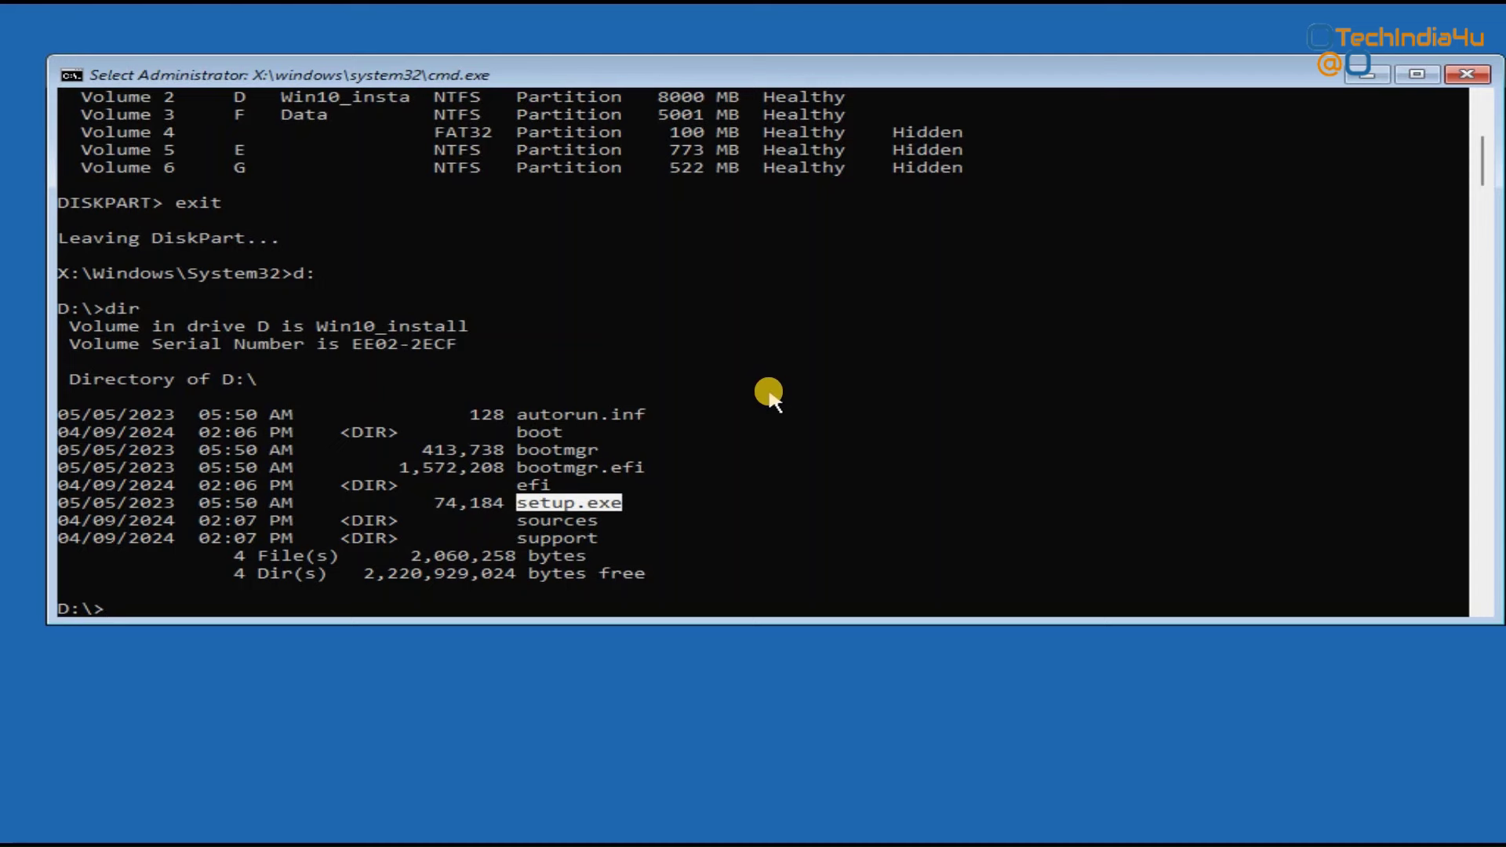
text(set)
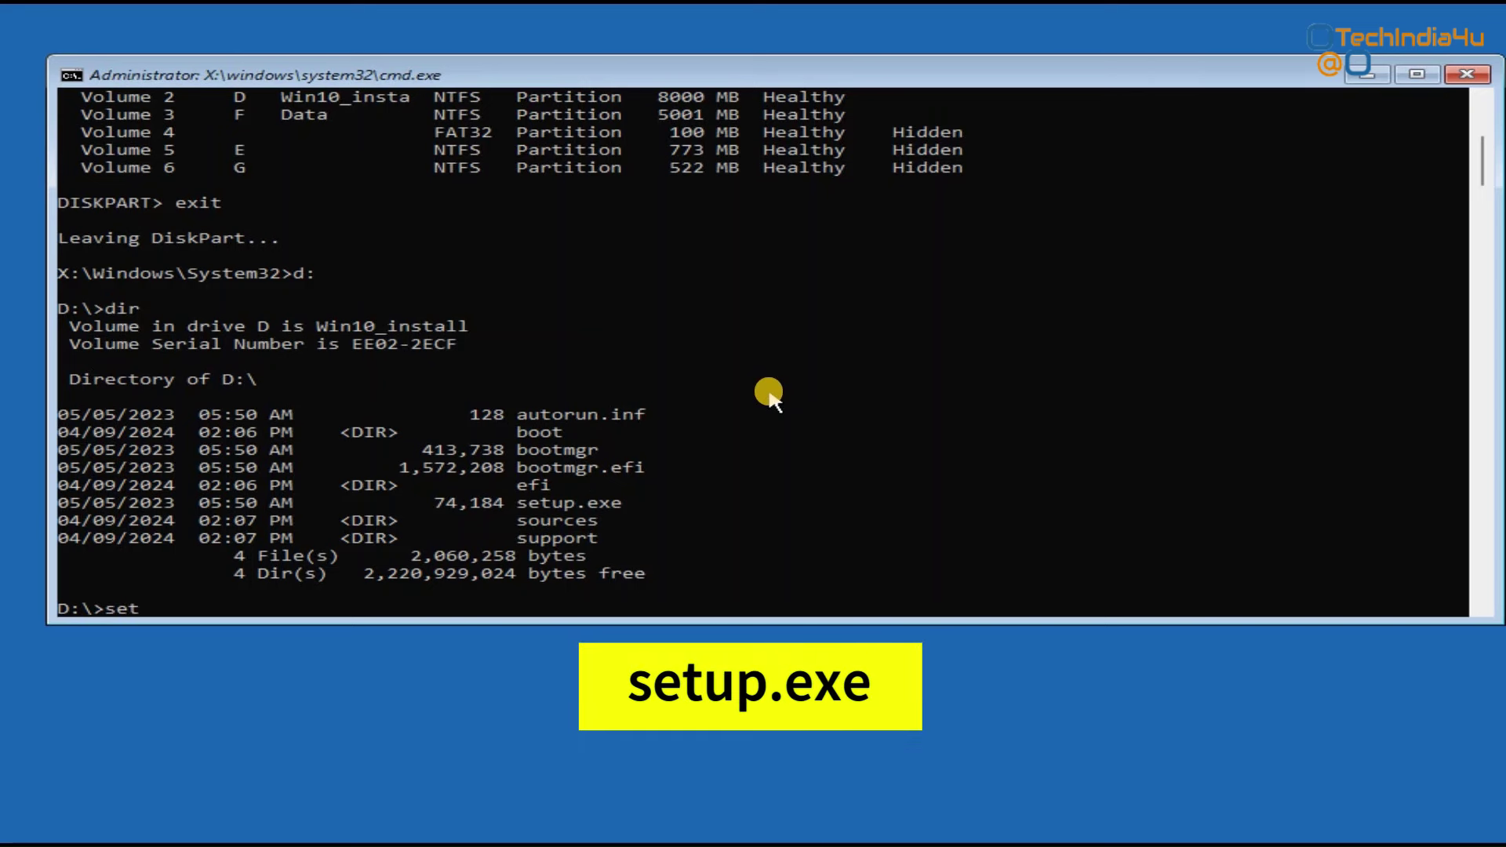
text(up.exe)
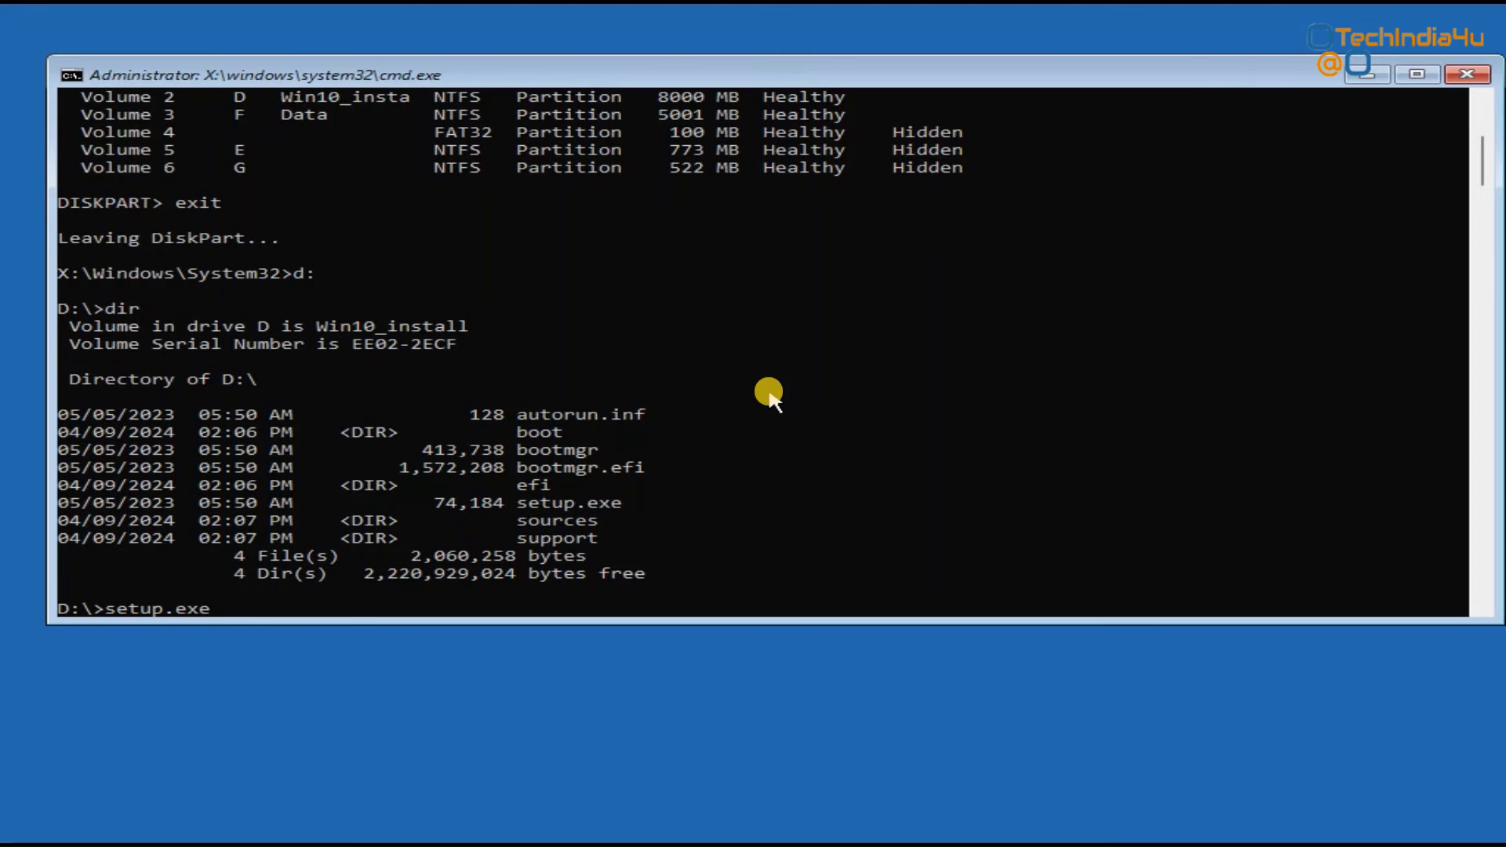
key(Return)
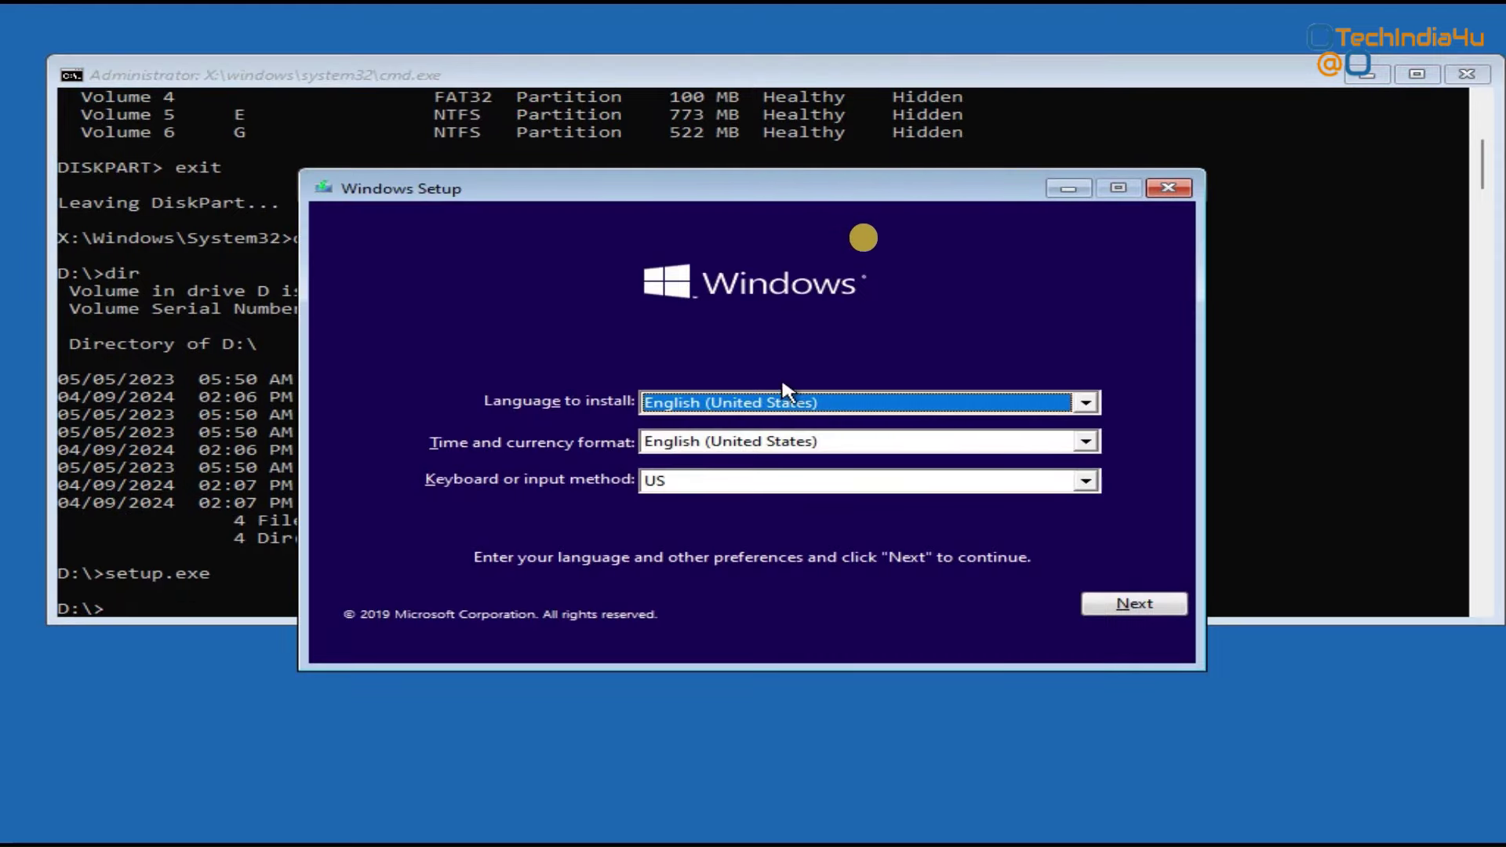
Step: Accept the English (United States) language and US keyboard settings, start the installation and proceed without a product key
drag(853, 200, 794, 185)
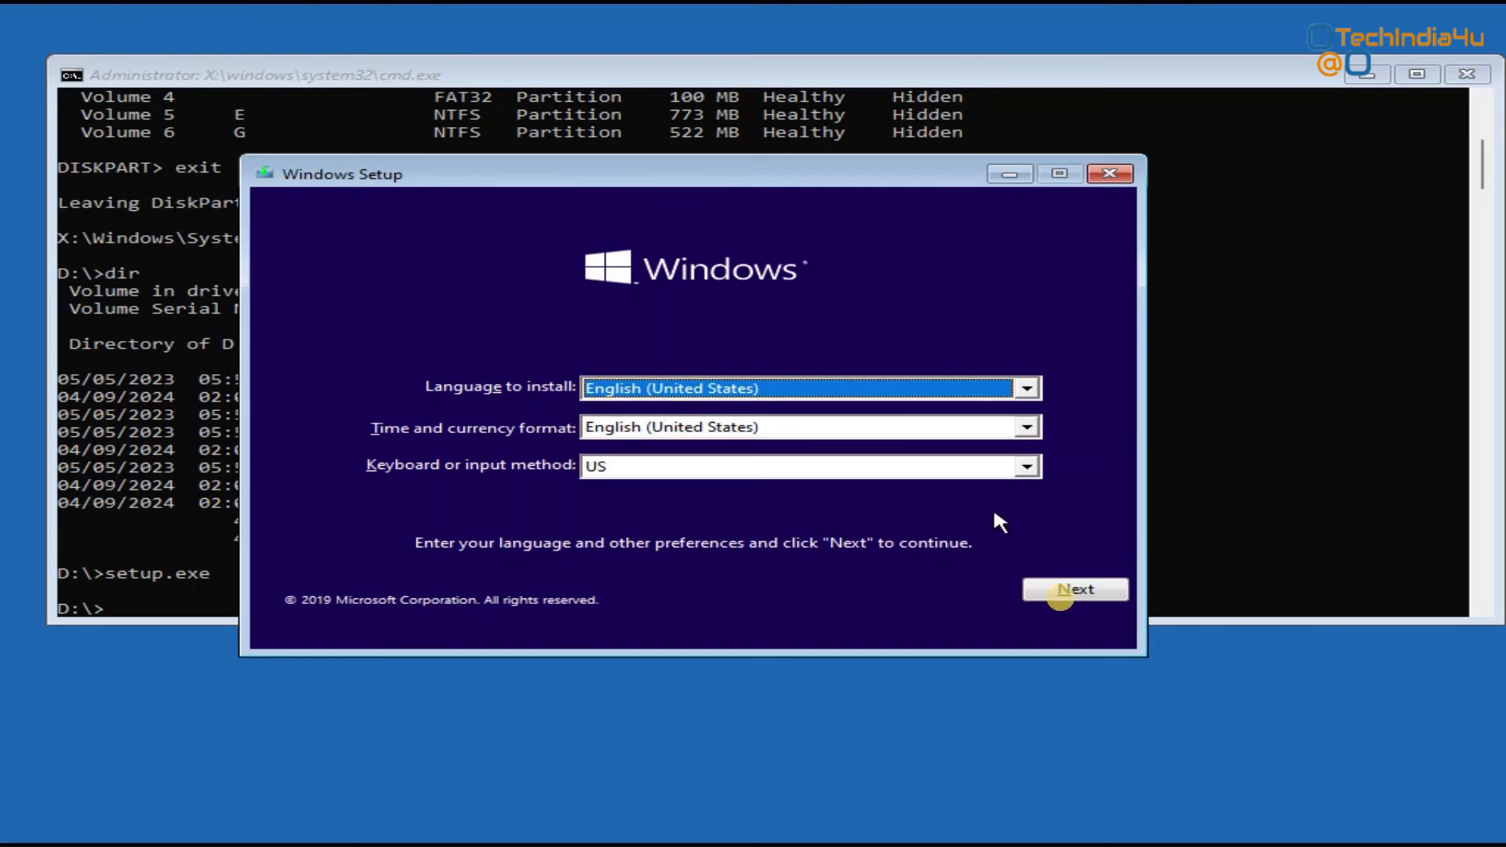
click(1059, 589)
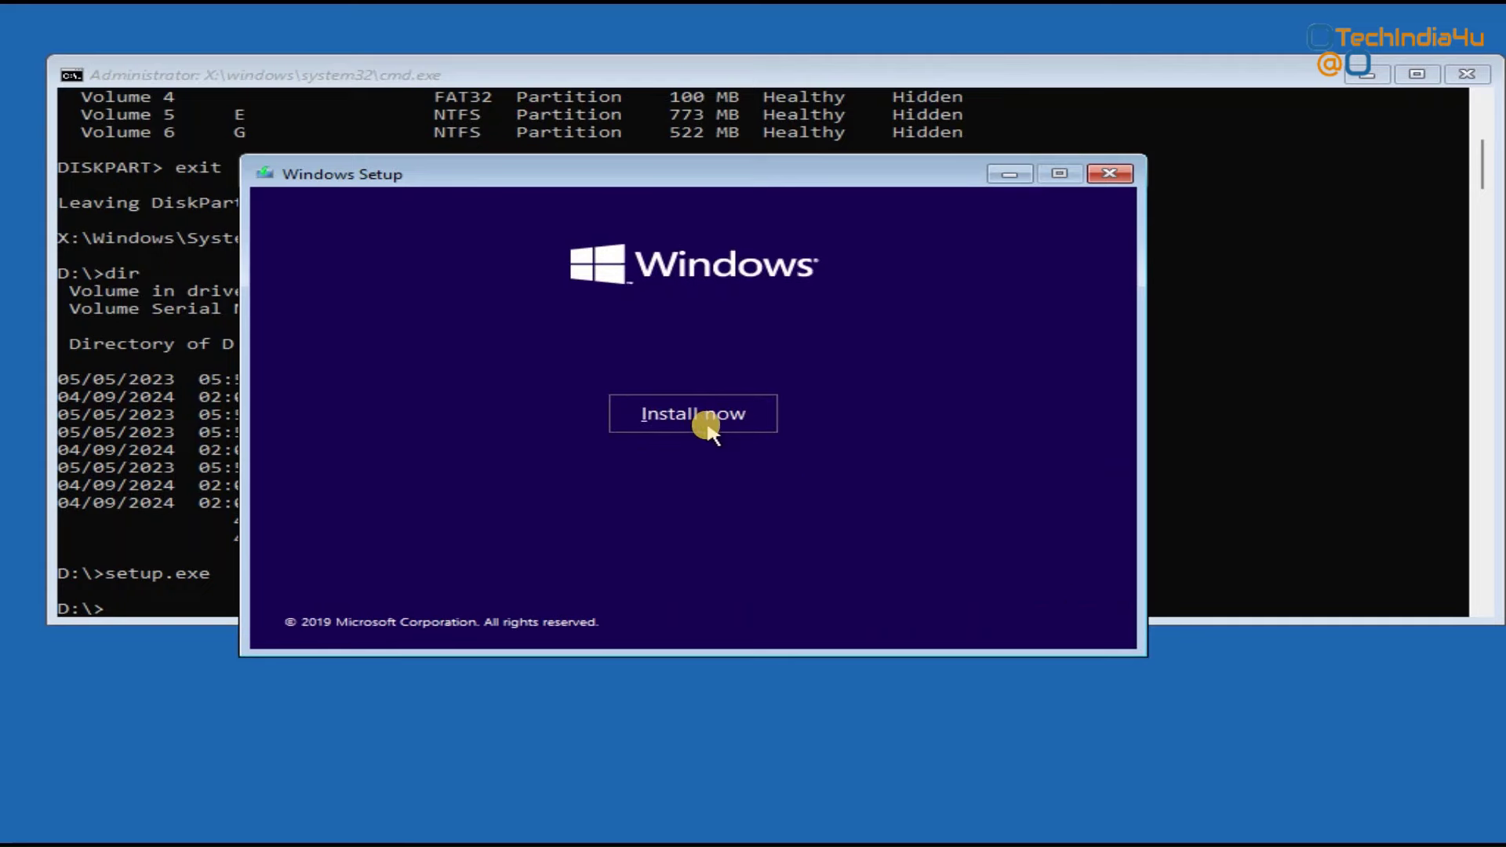
click(701, 423)
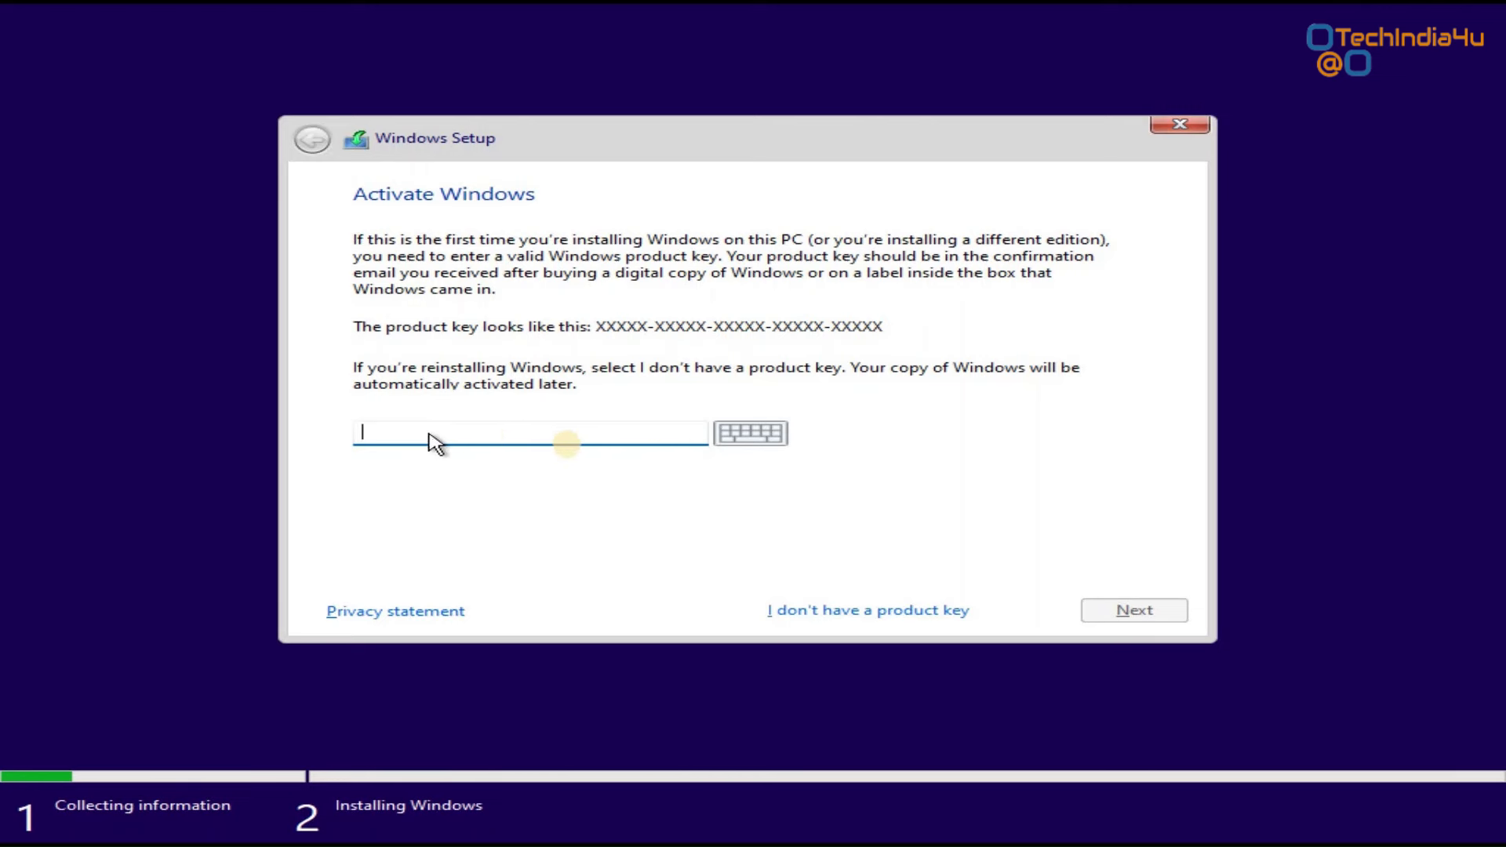
click(869, 619)
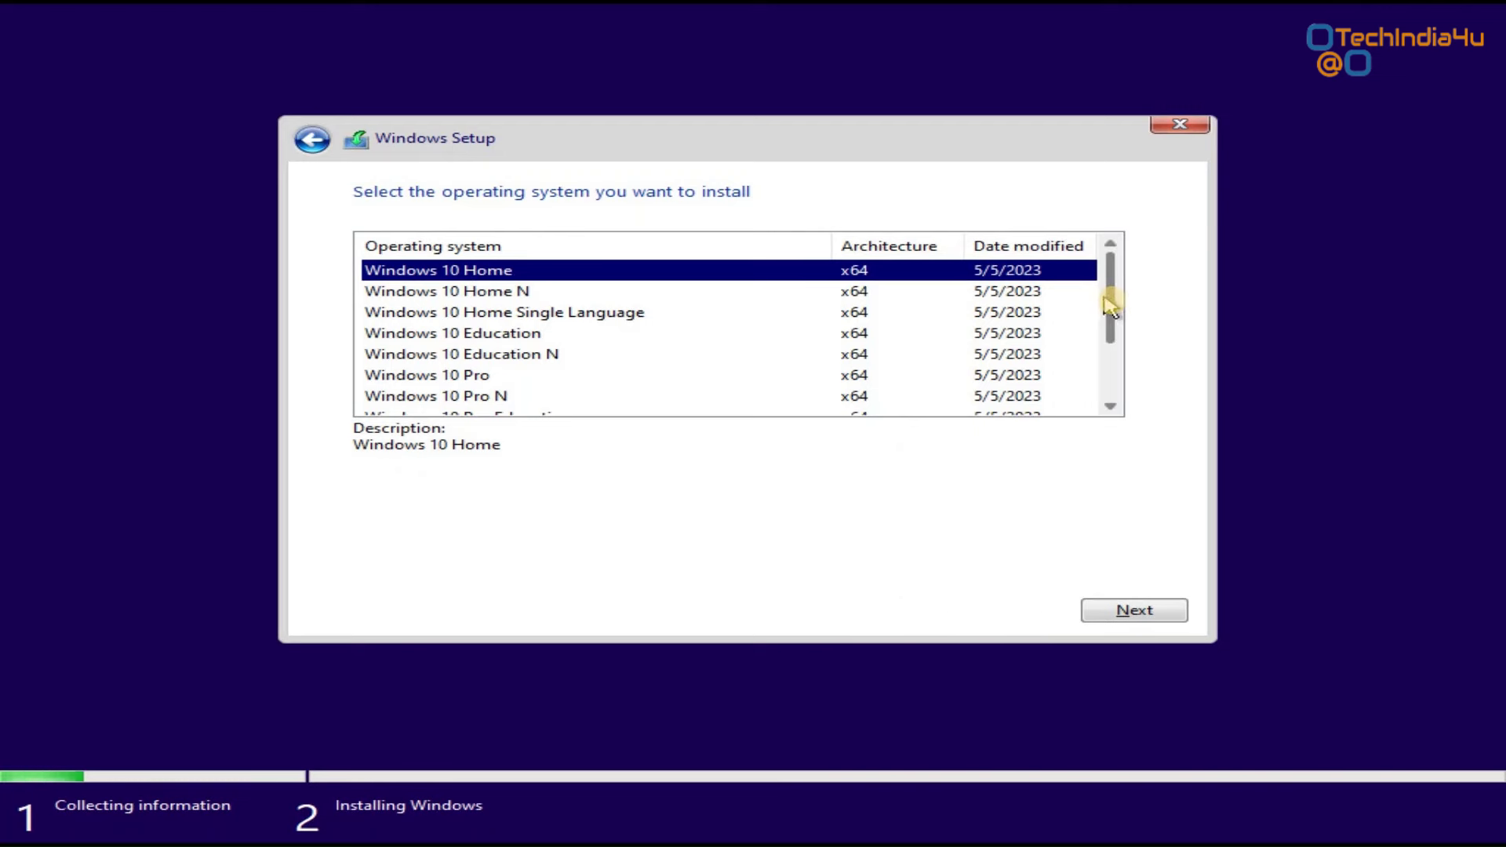
Step: Choose Windows 10 Pro as the operating system to install and continue
drag(1118, 312, 1118, 396)
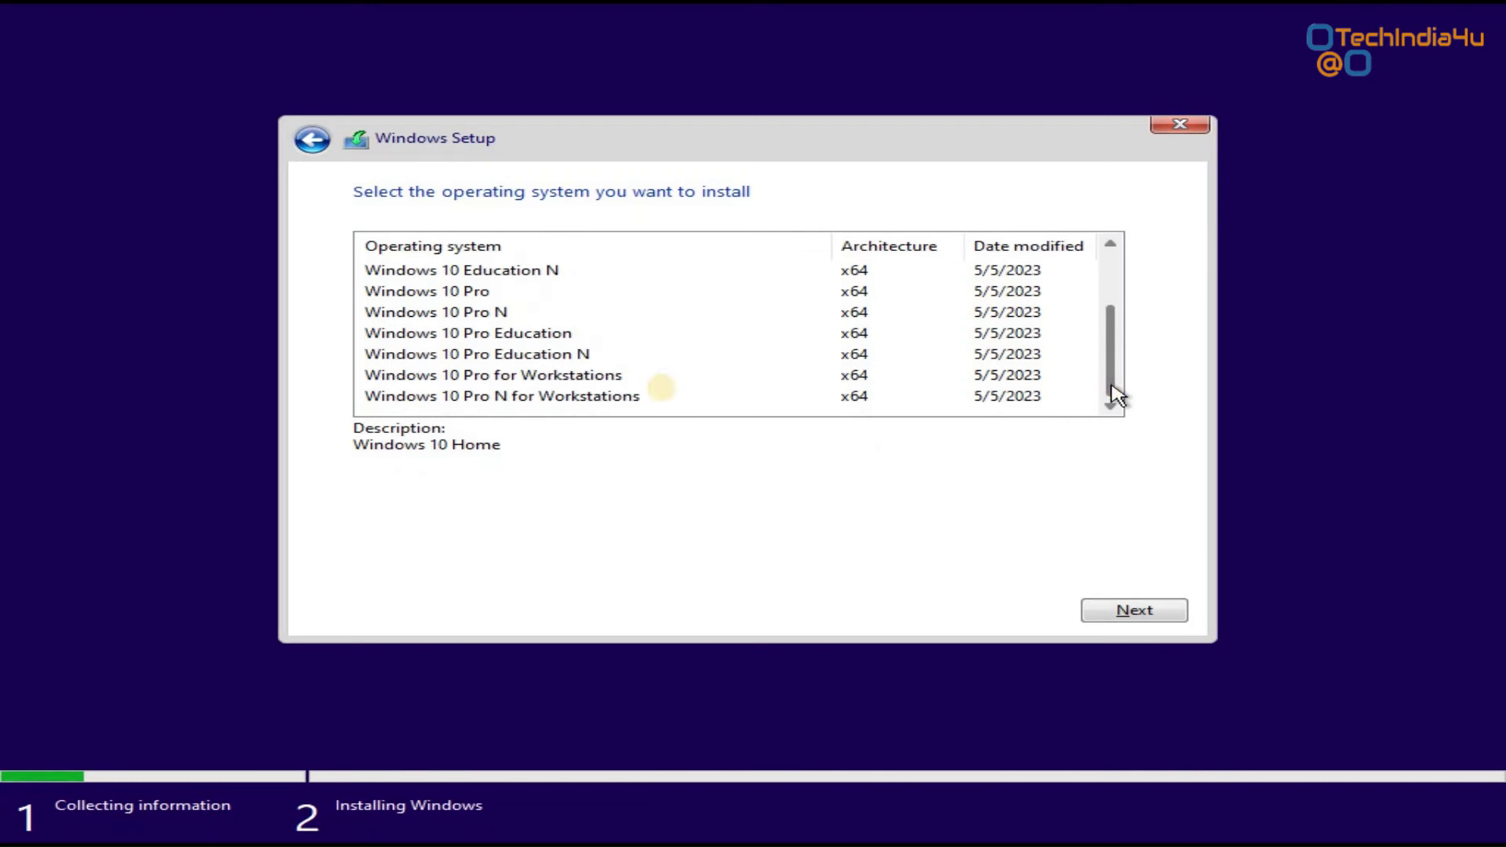
click(468, 337)
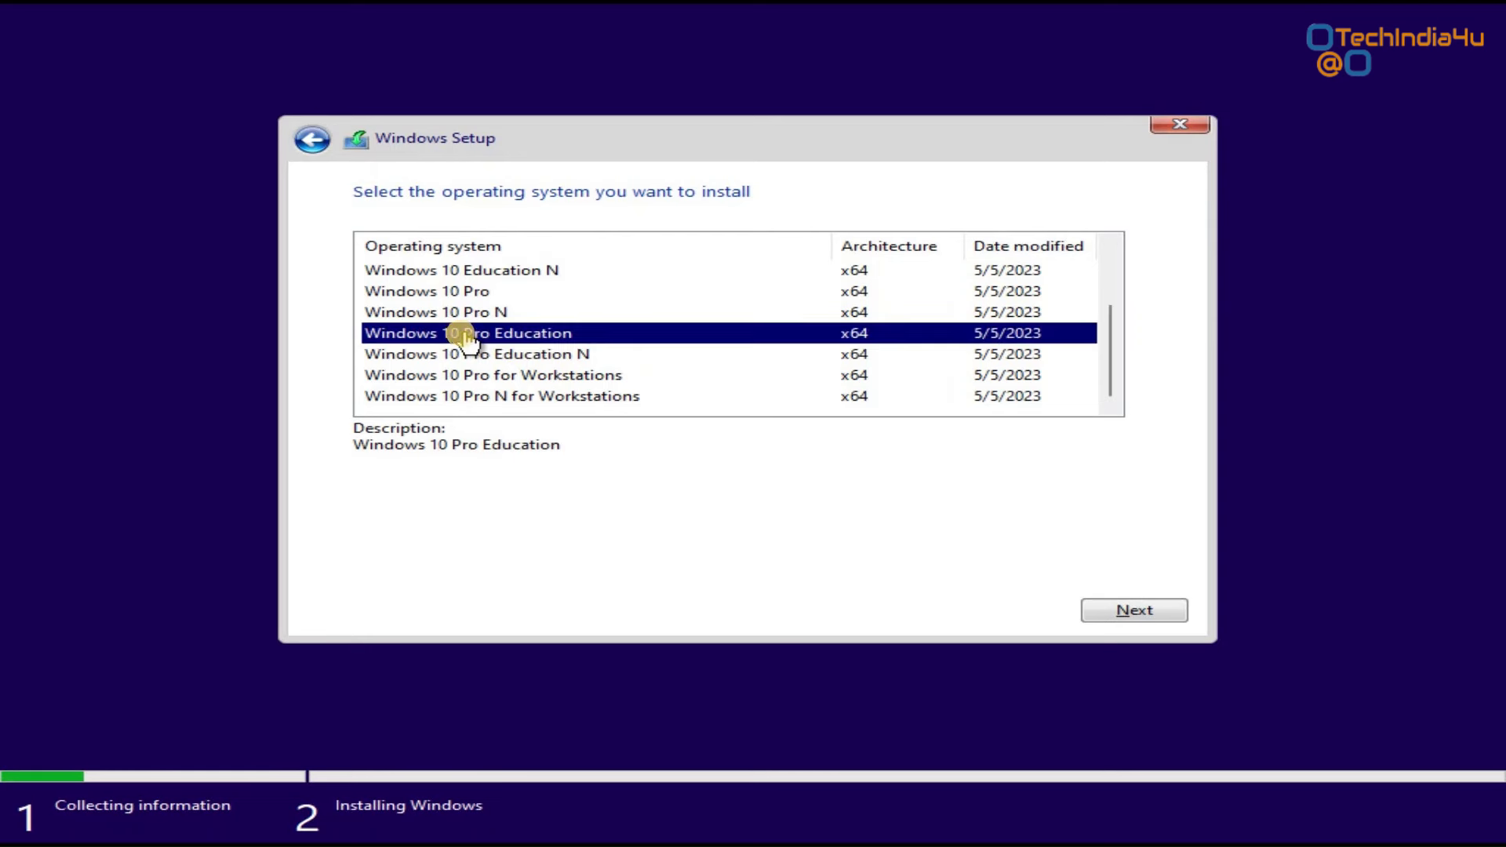
click(431, 294)
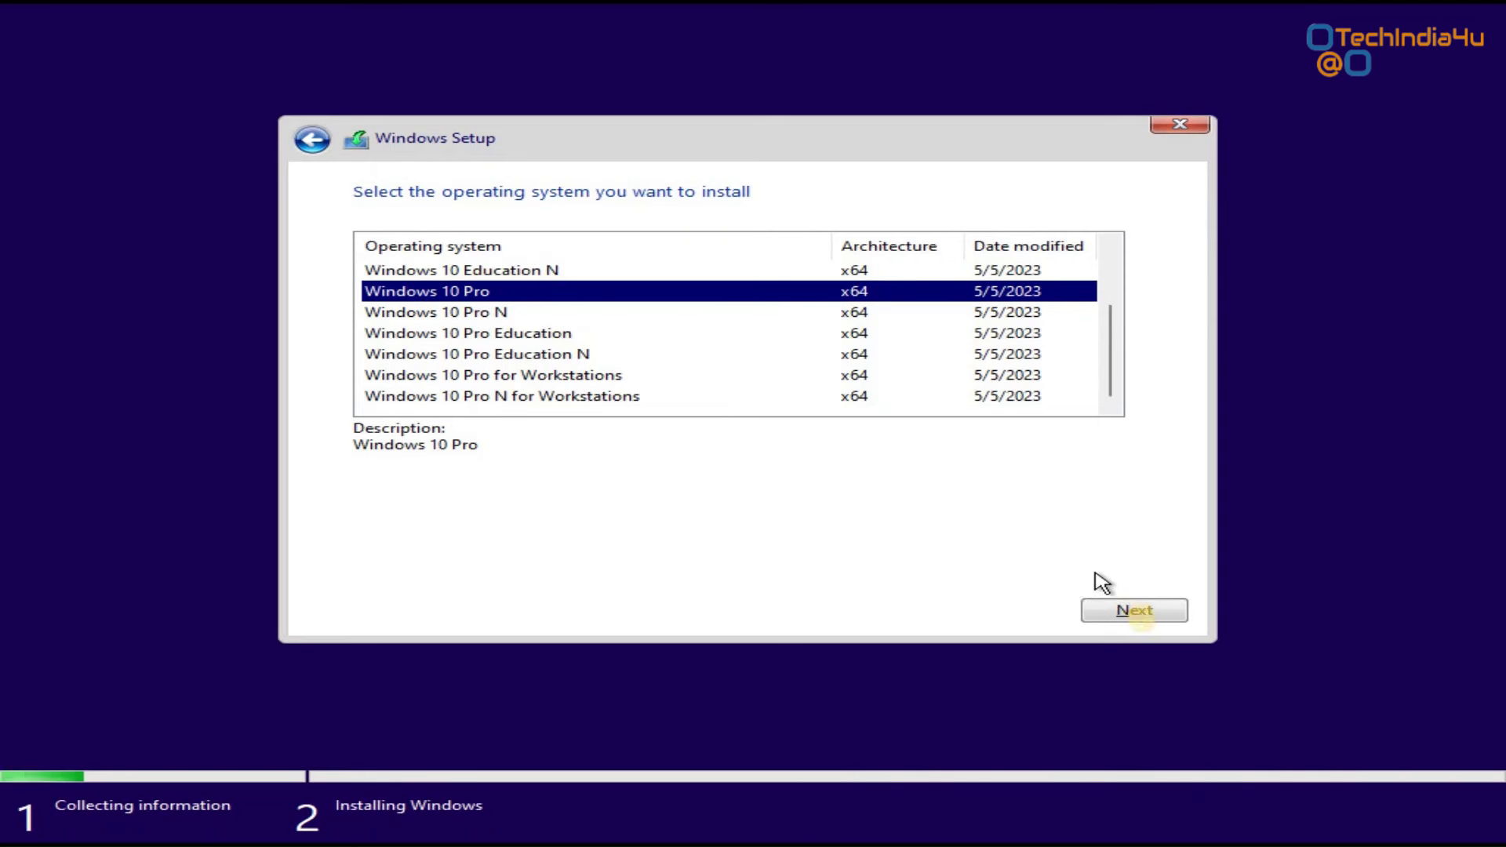
click(1137, 612)
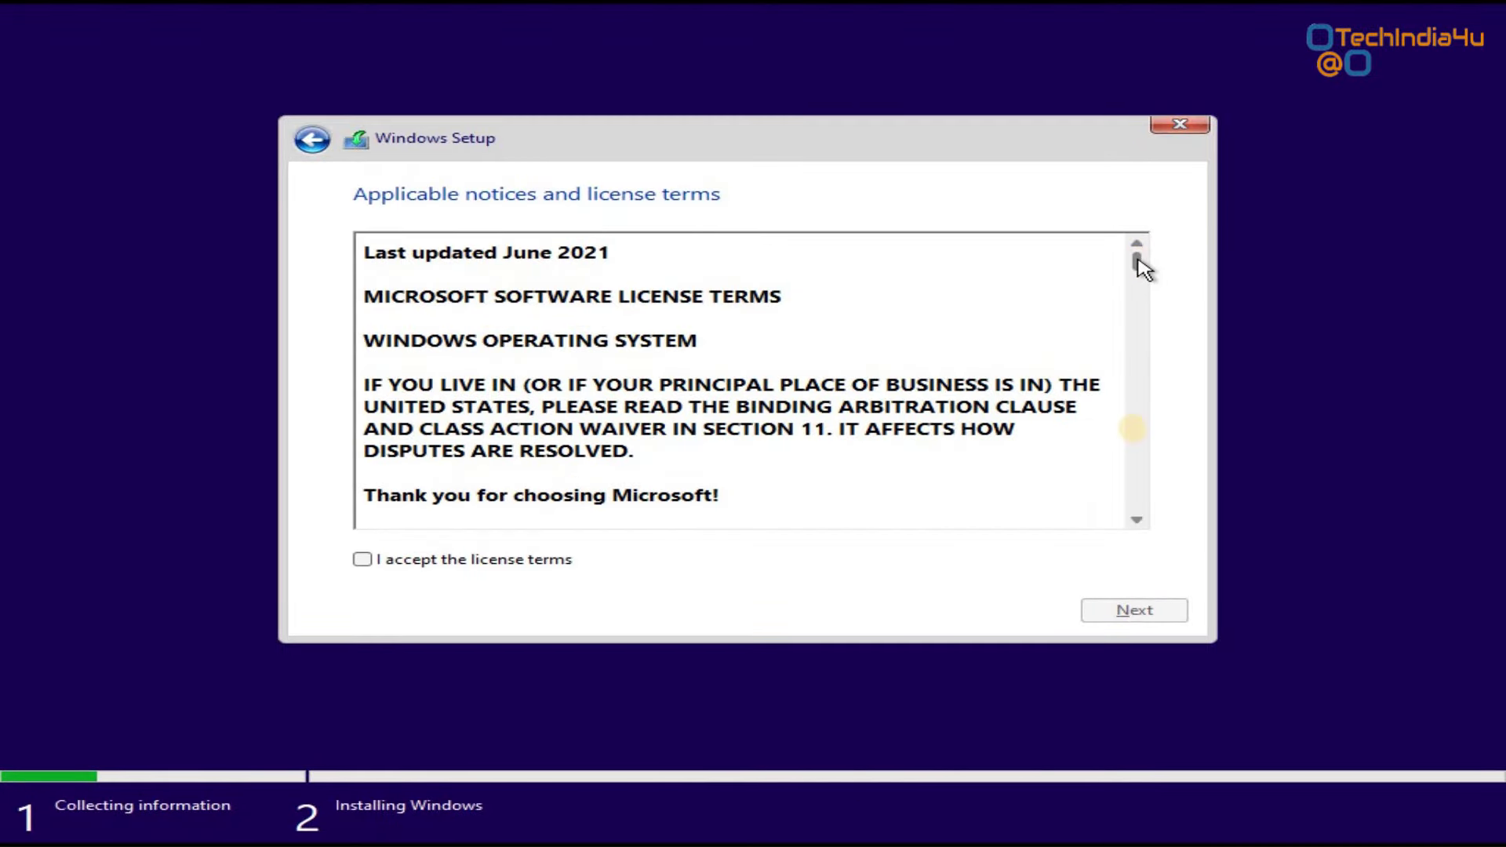
Step: Accept the license terms and choose the Custom: Install Windows only (advanced) installation type
mouse_move(1137, 263)
mouse_down()
mouse_move(1136, 497)
mouse_move(1131, 251)
mouse_up()
click(367, 563)
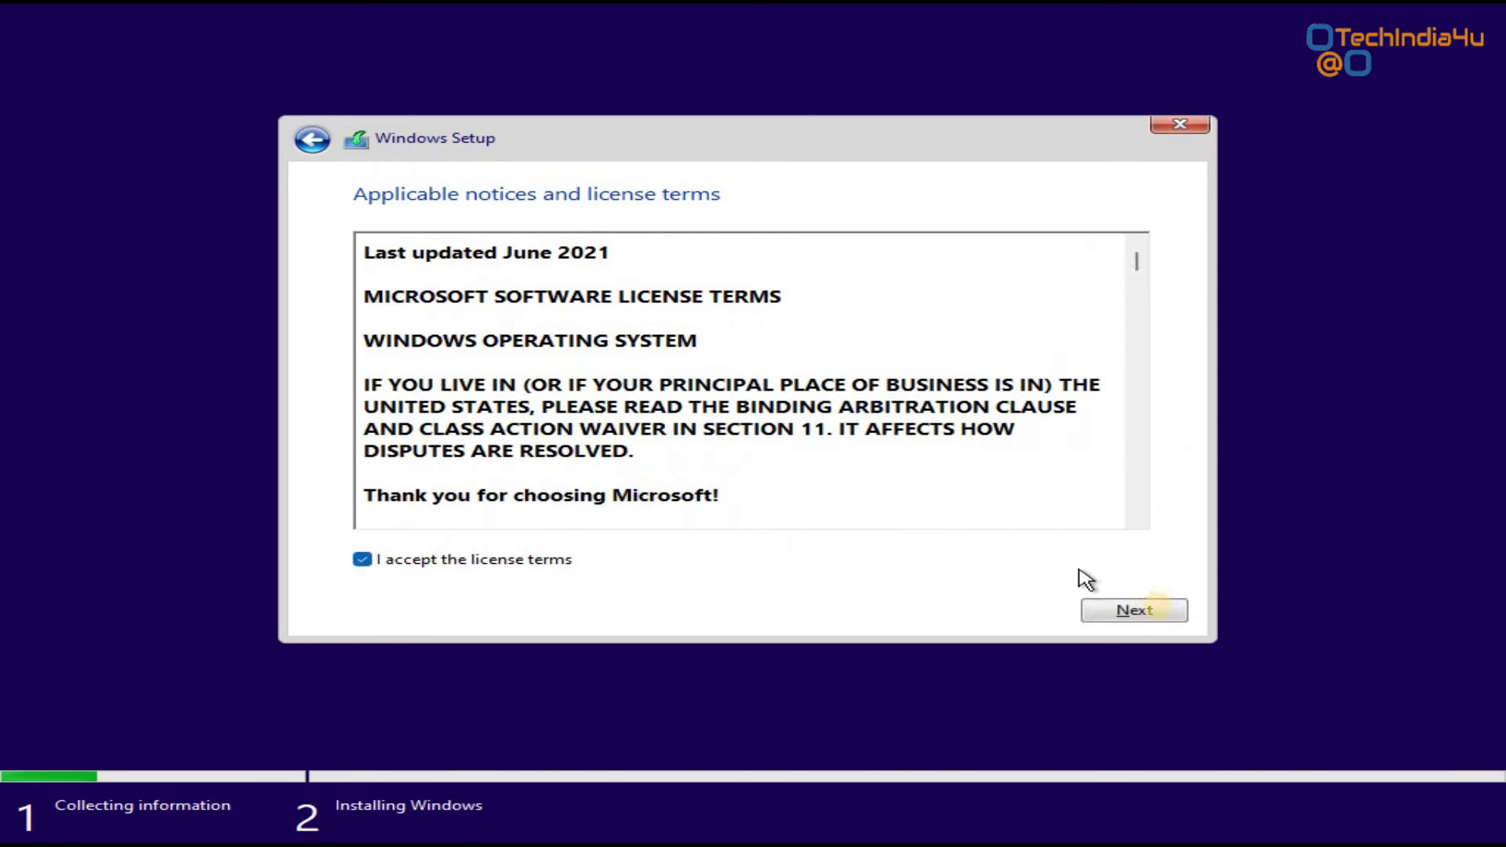
click(1159, 612)
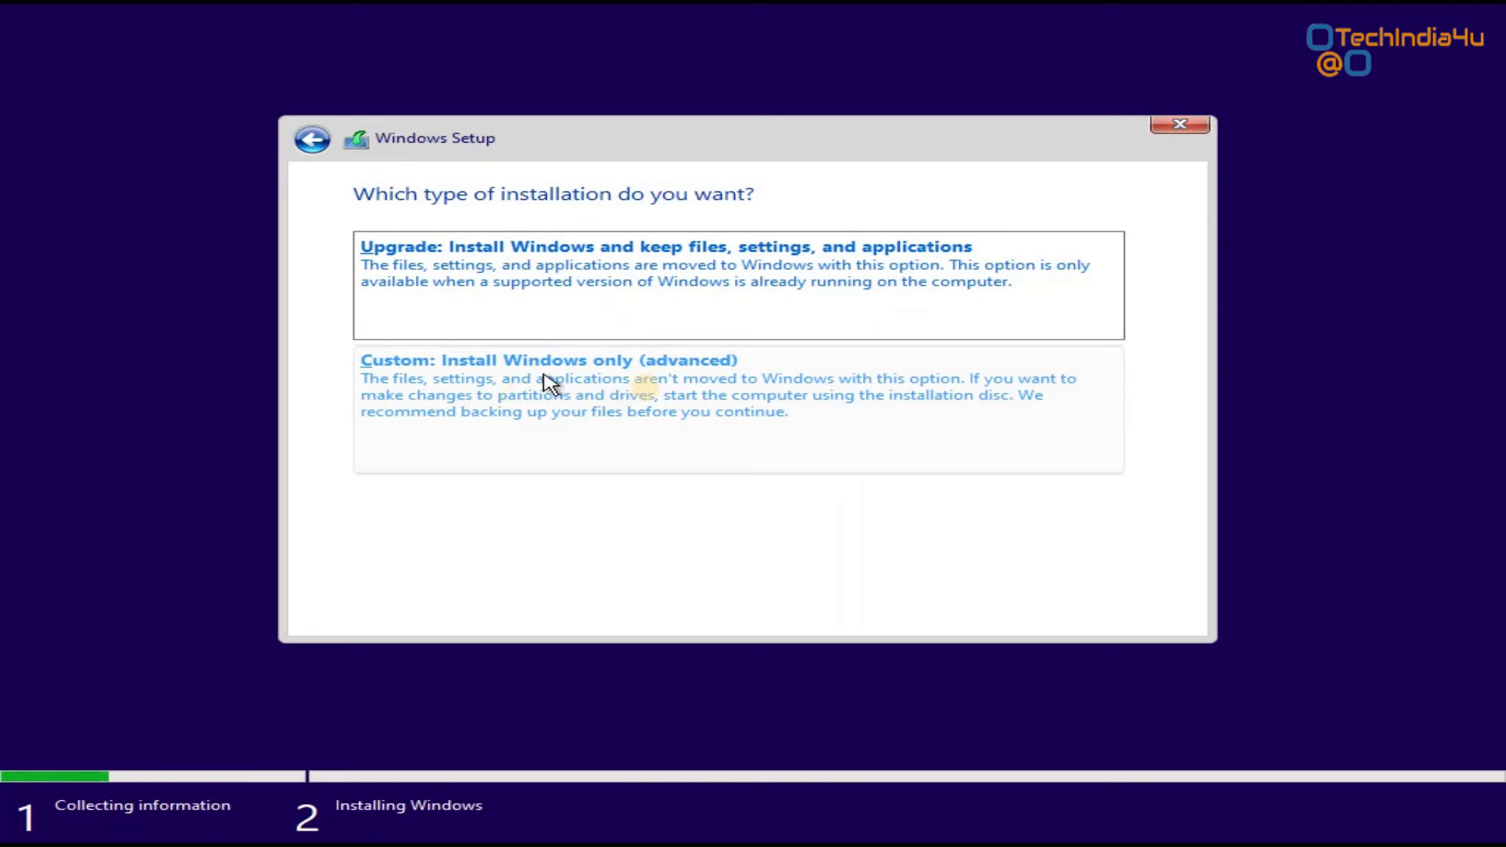
click(673, 416)
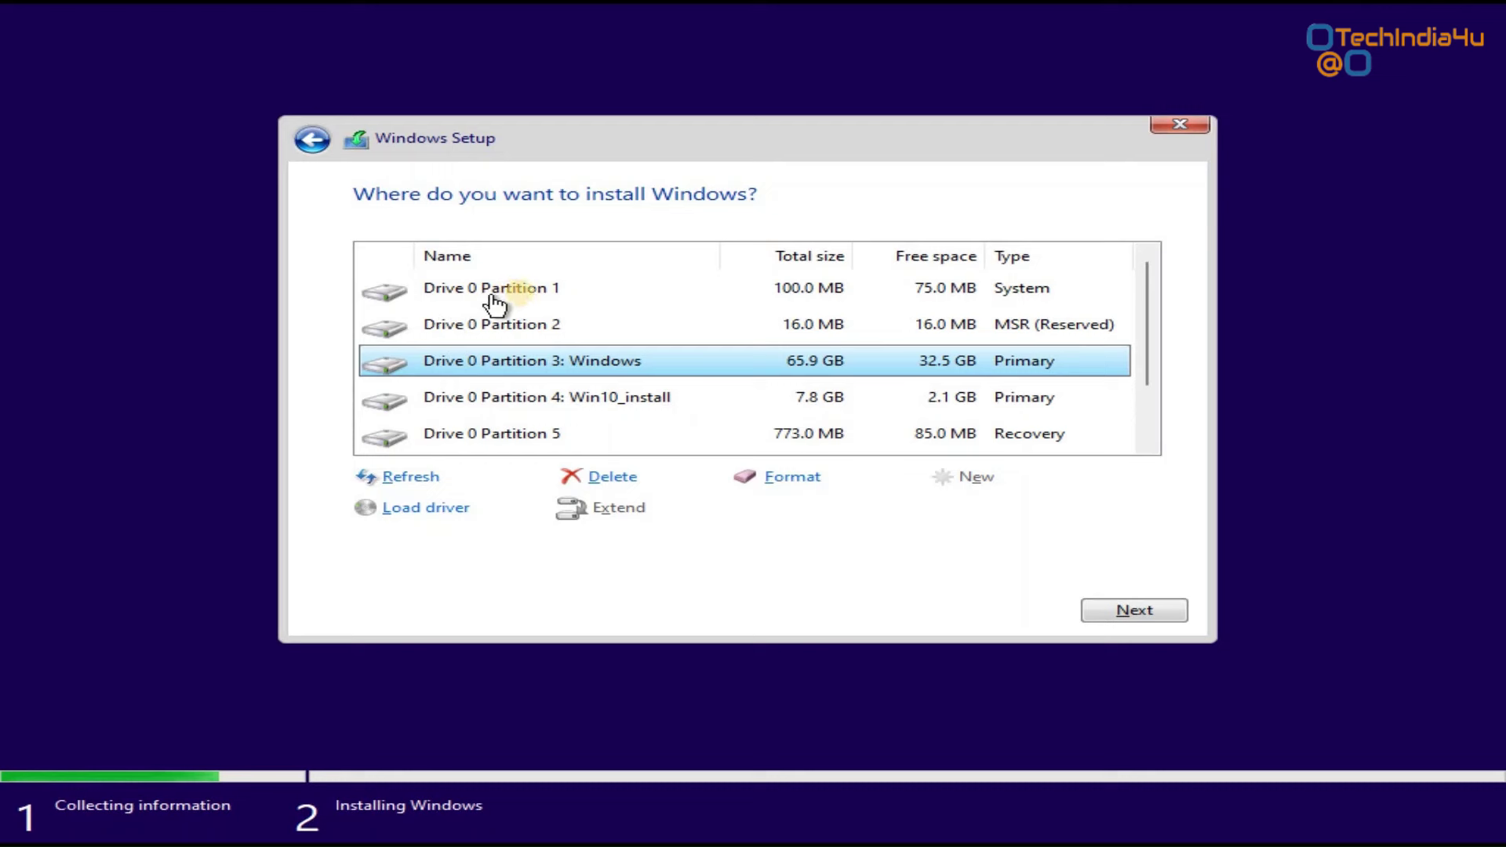
Step: Examine the Drive 0 partition list to tell the Windows, system and reserved partitions from Win10_install and Data
scroll(1142, 380, down, 1)
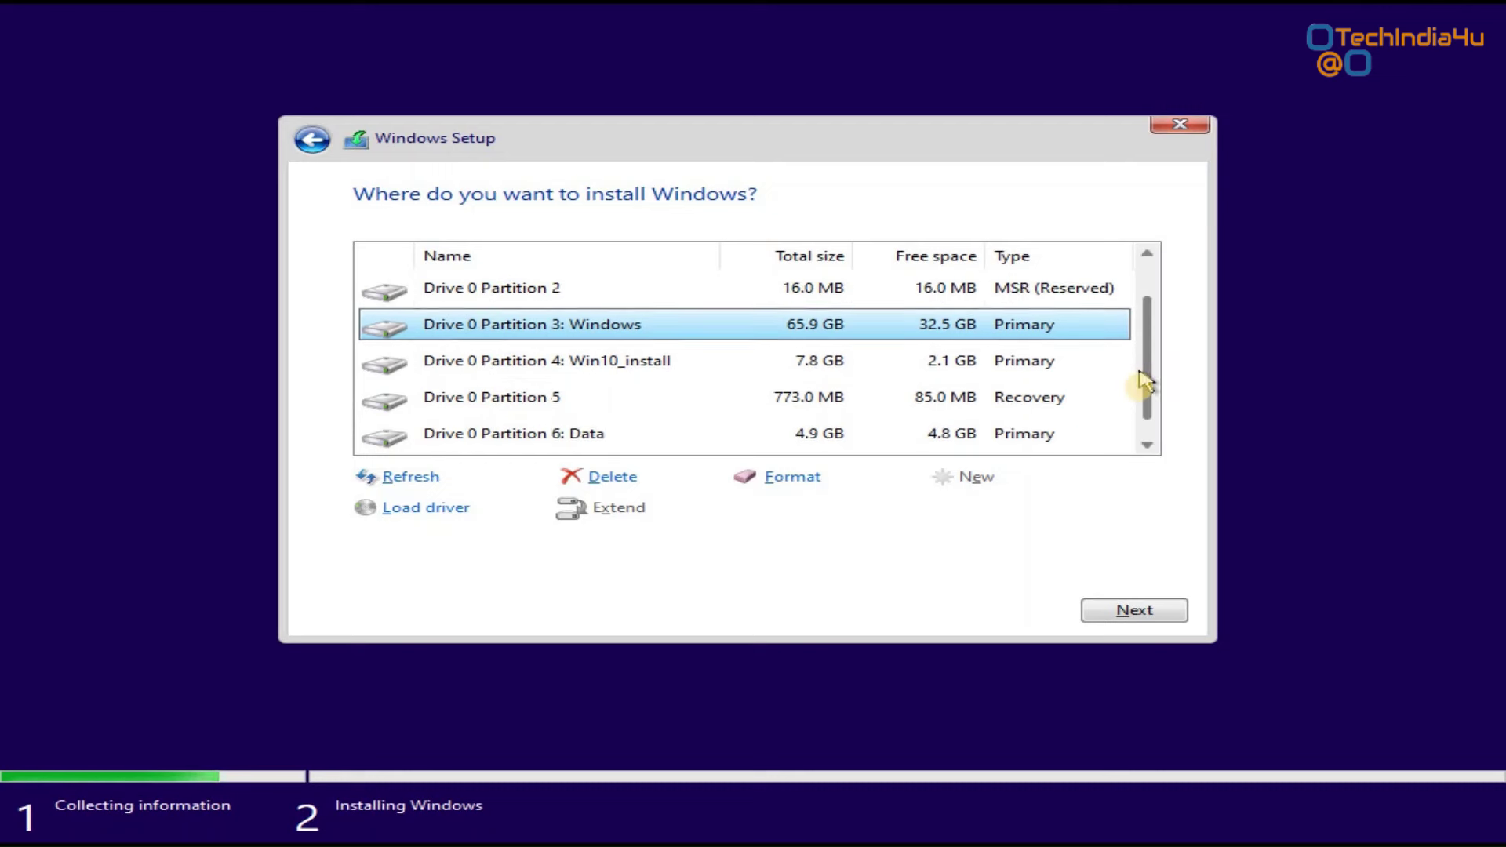
scroll(1150, 303, up, 1)
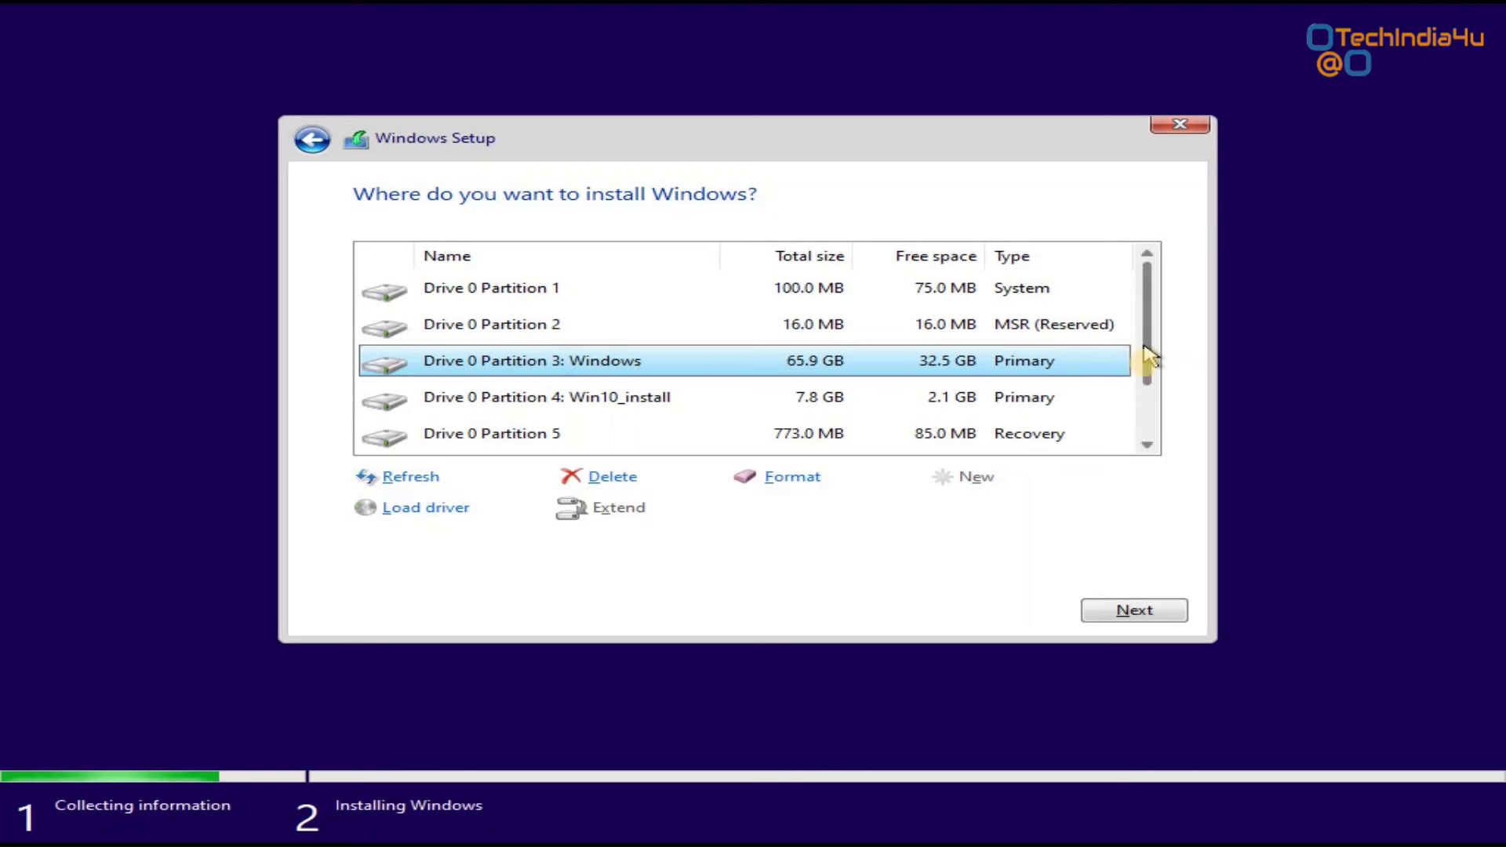
drag(1148, 357, 1149, 372)
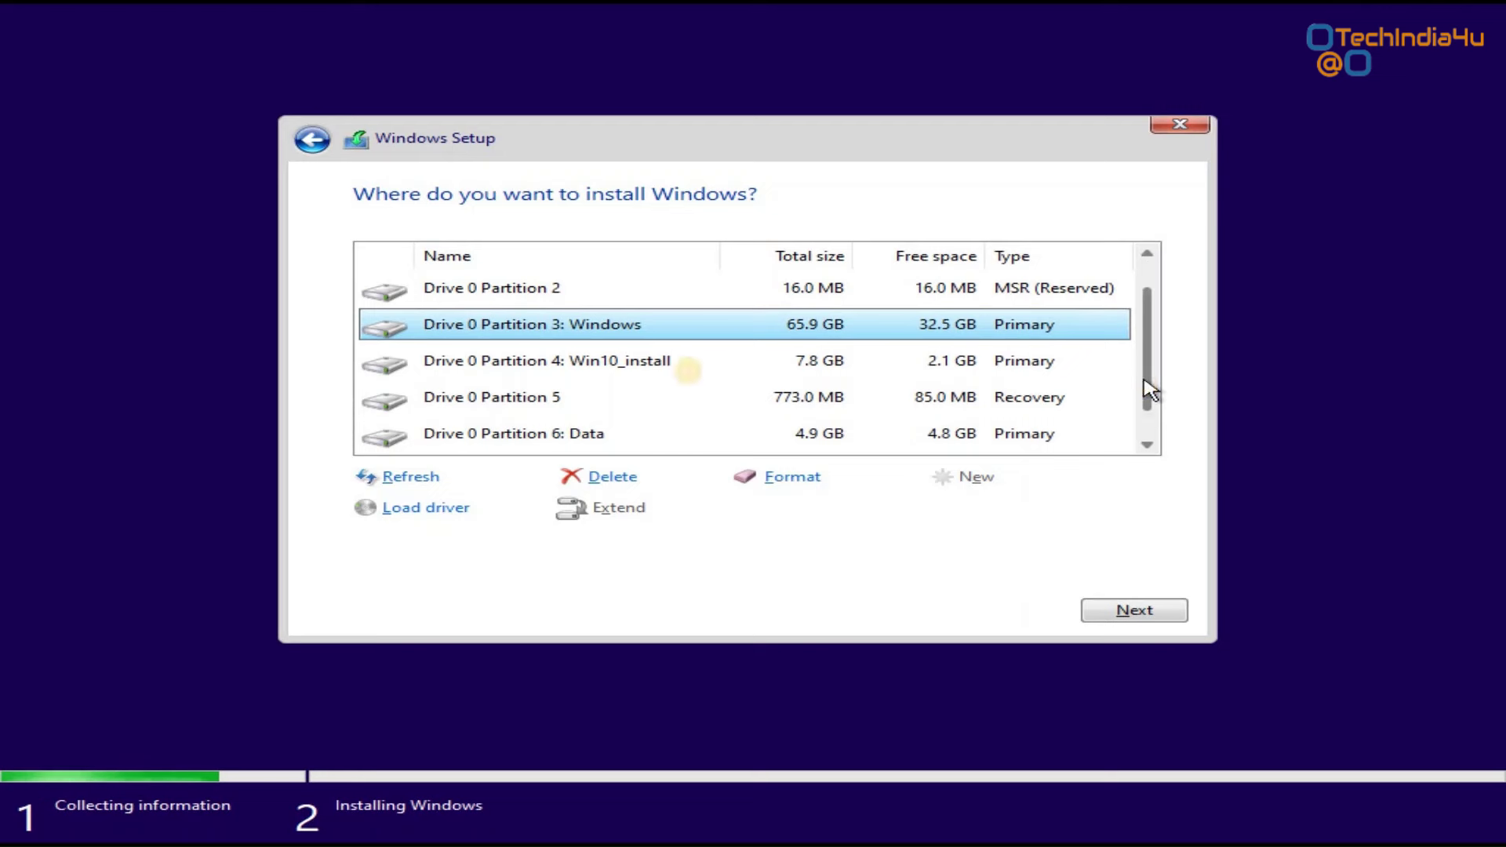
click(594, 439)
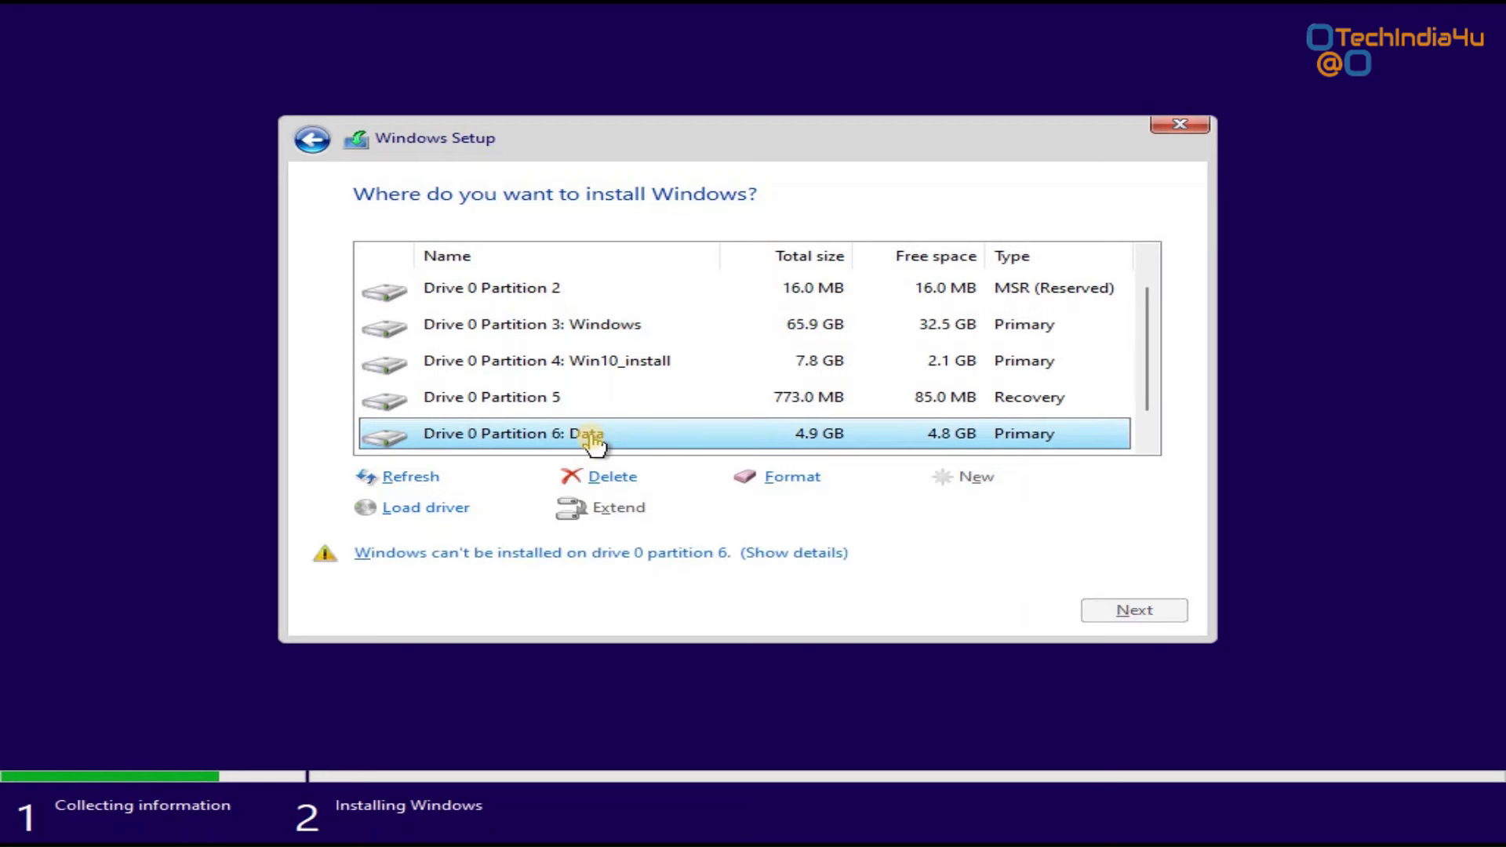
click(590, 335)
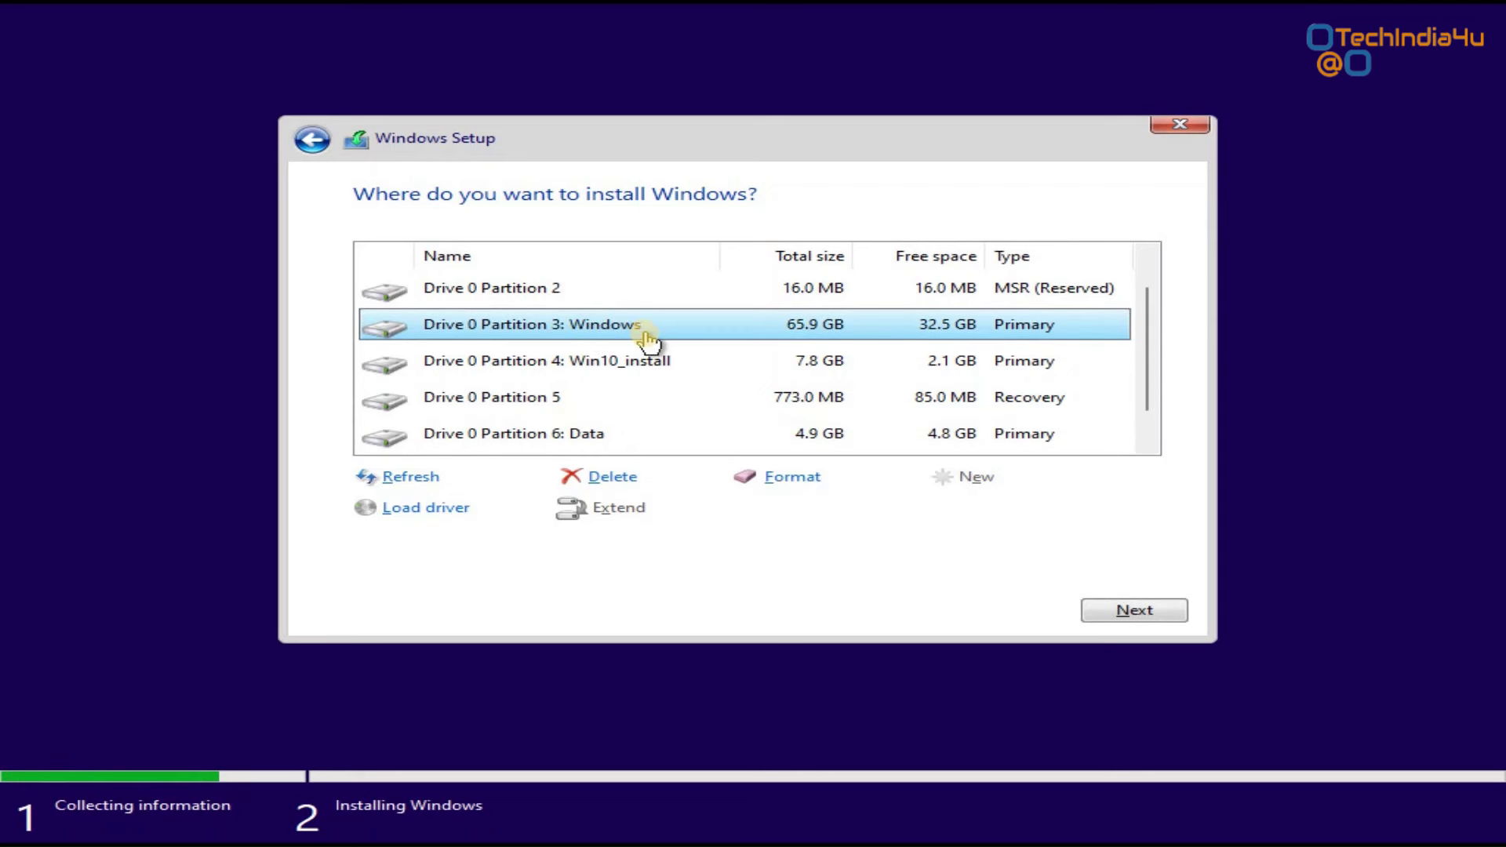
click(623, 370)
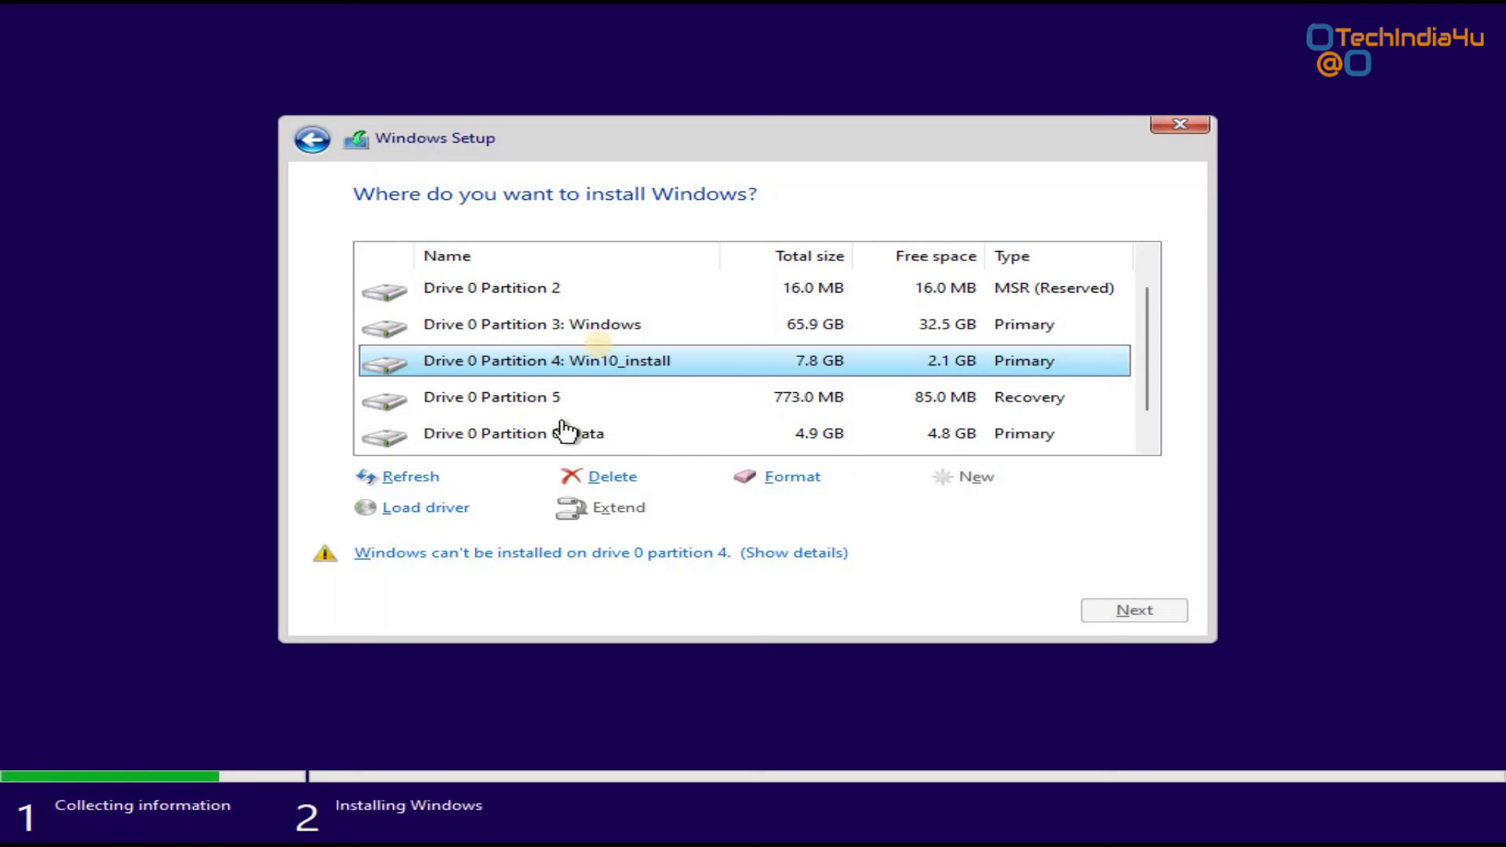
click(612, 333)
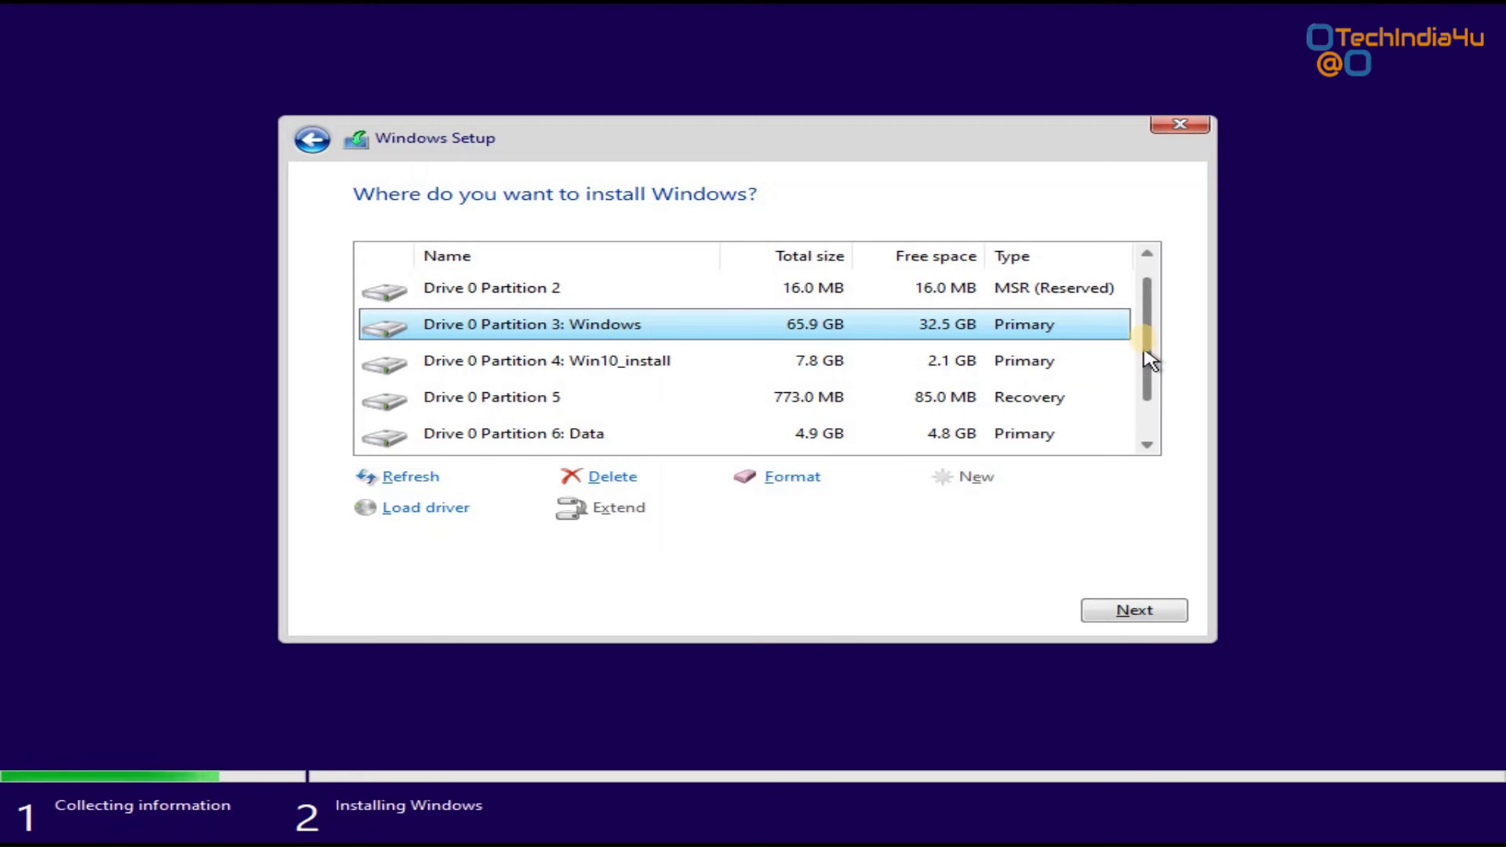
scroll(1150, 349, up, 1)
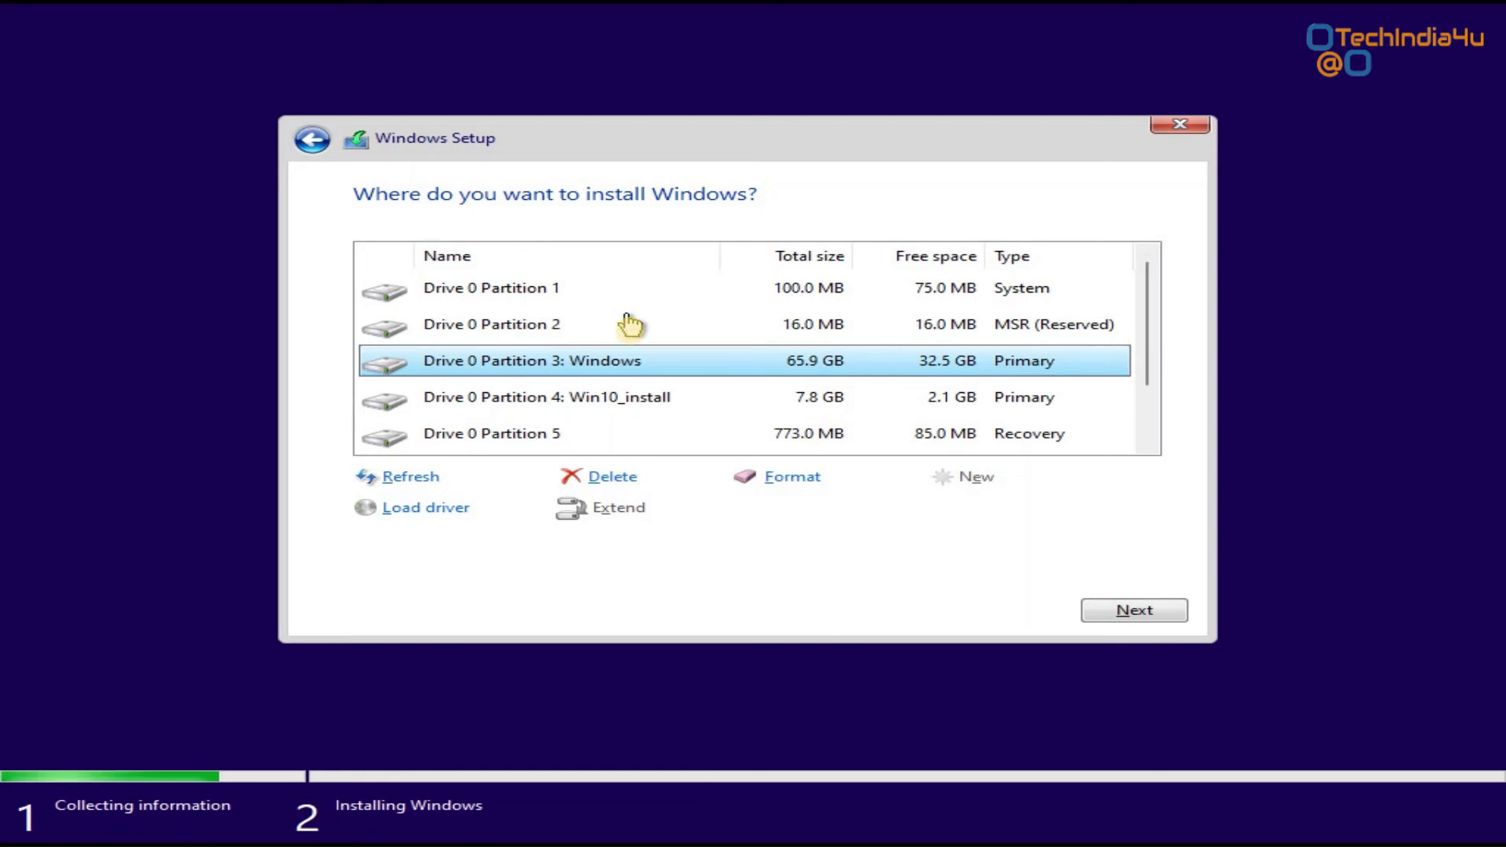
click(633, 338)
Step: Delete the 100 MB System partition and the 16 MB MSR (Reserved) partition from Drive 0
click(619, 292)
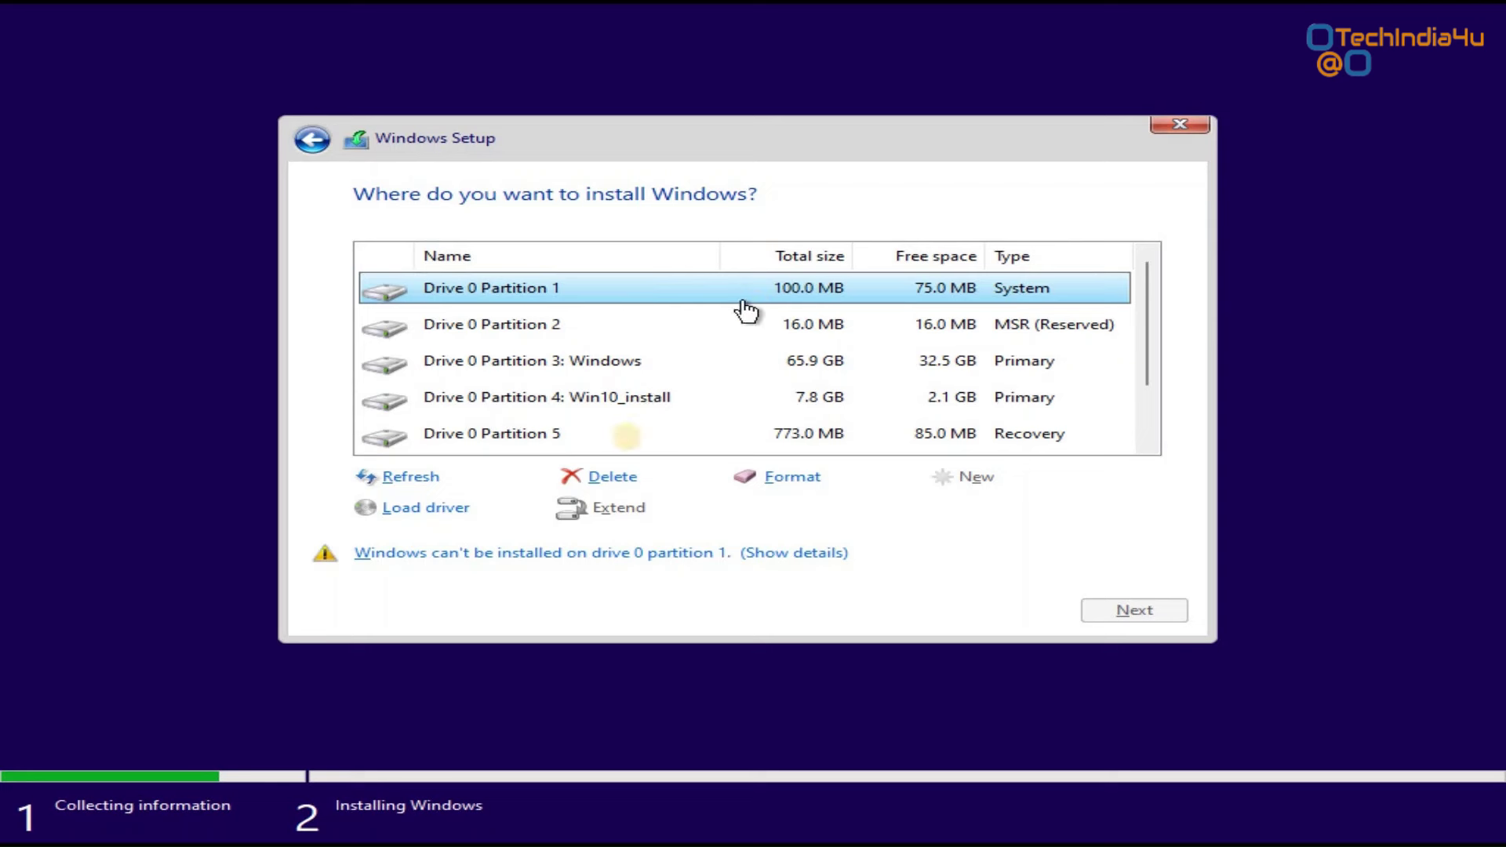
click(611, 480)
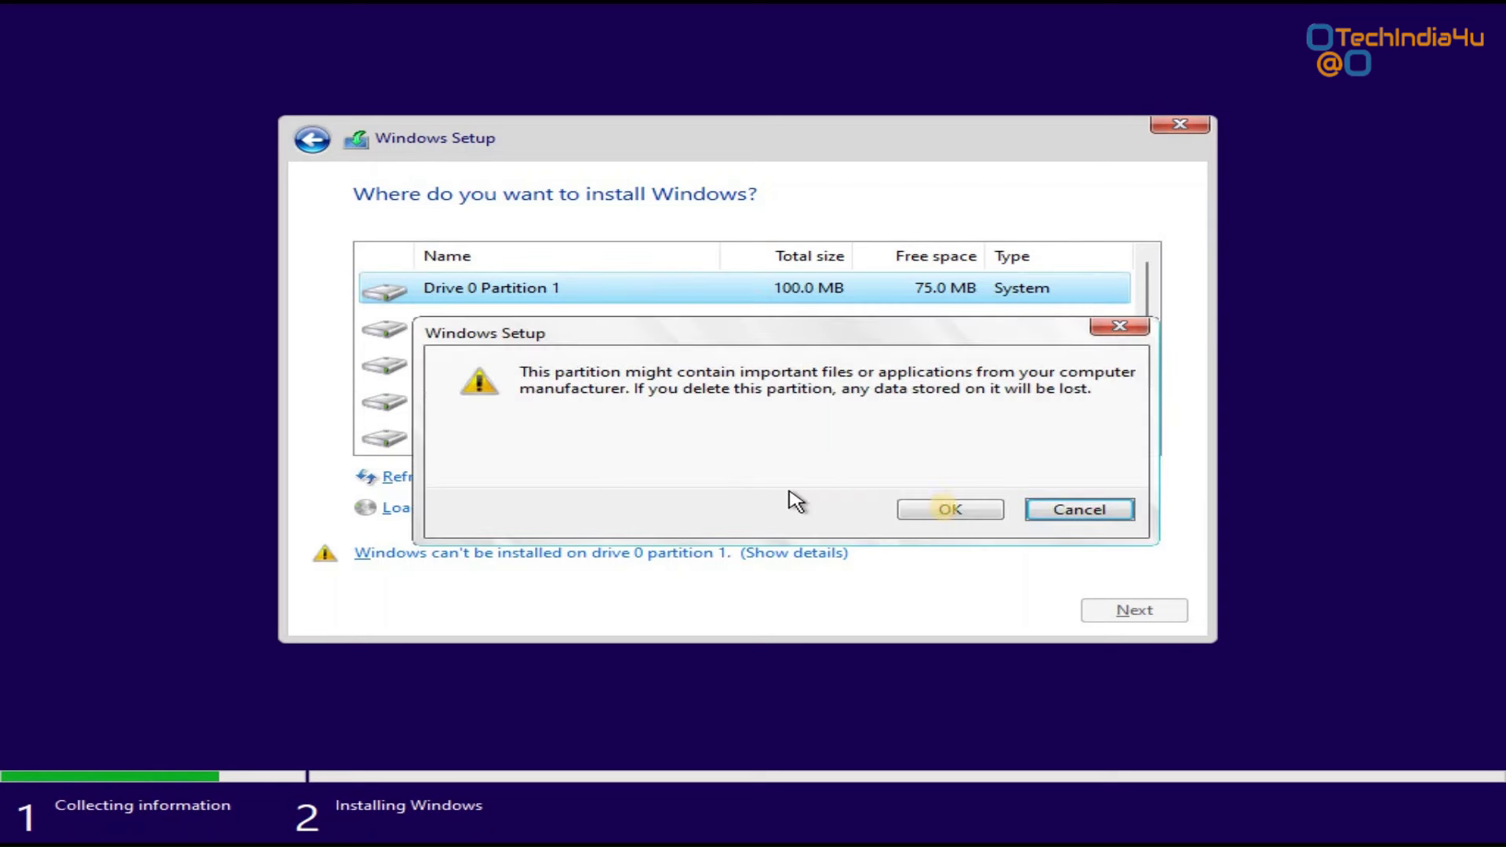
click(951, 510)
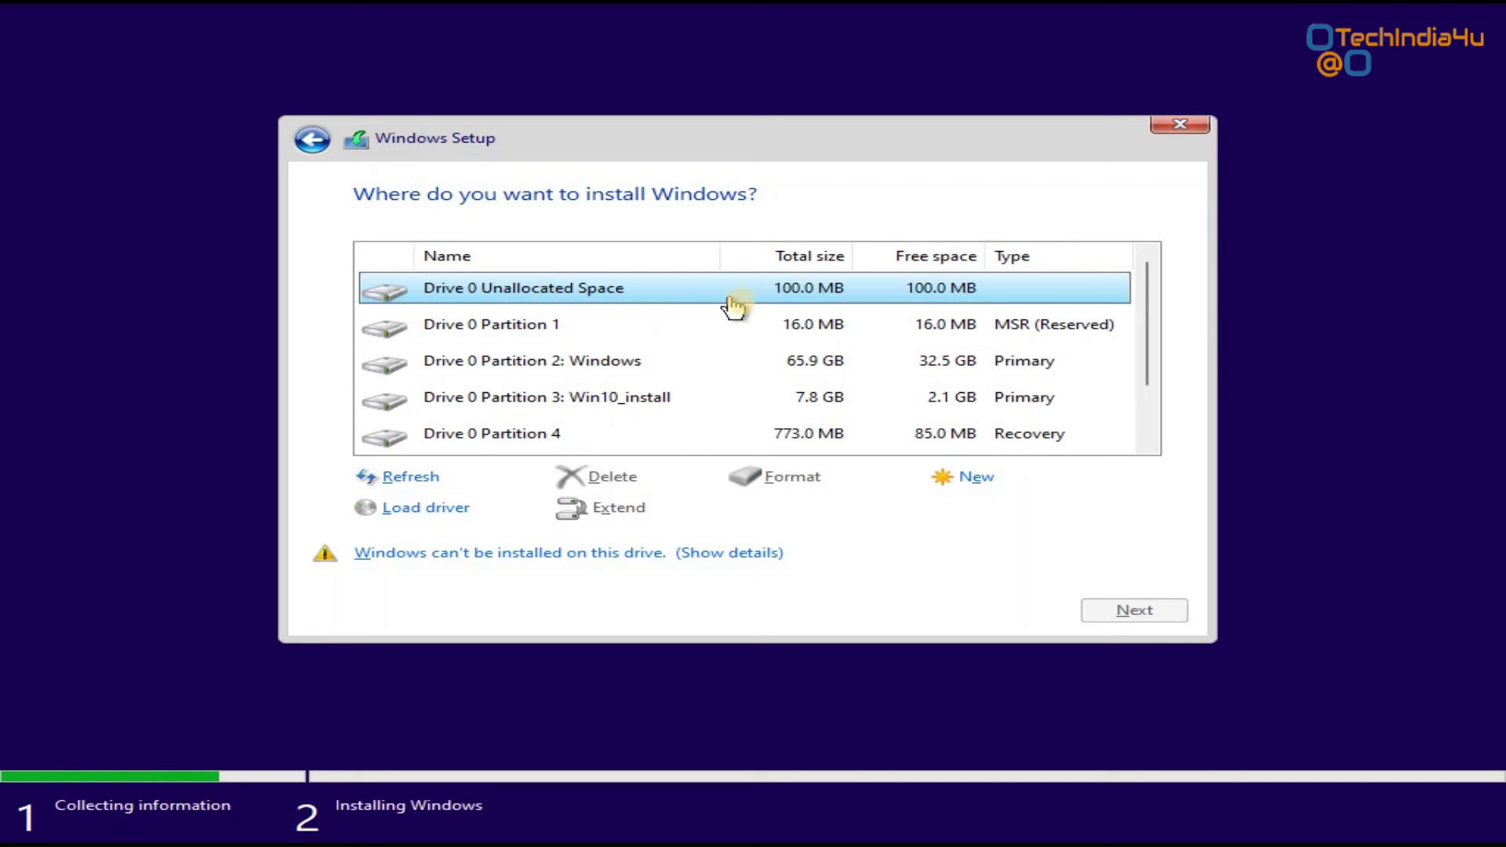
click(960, 336)
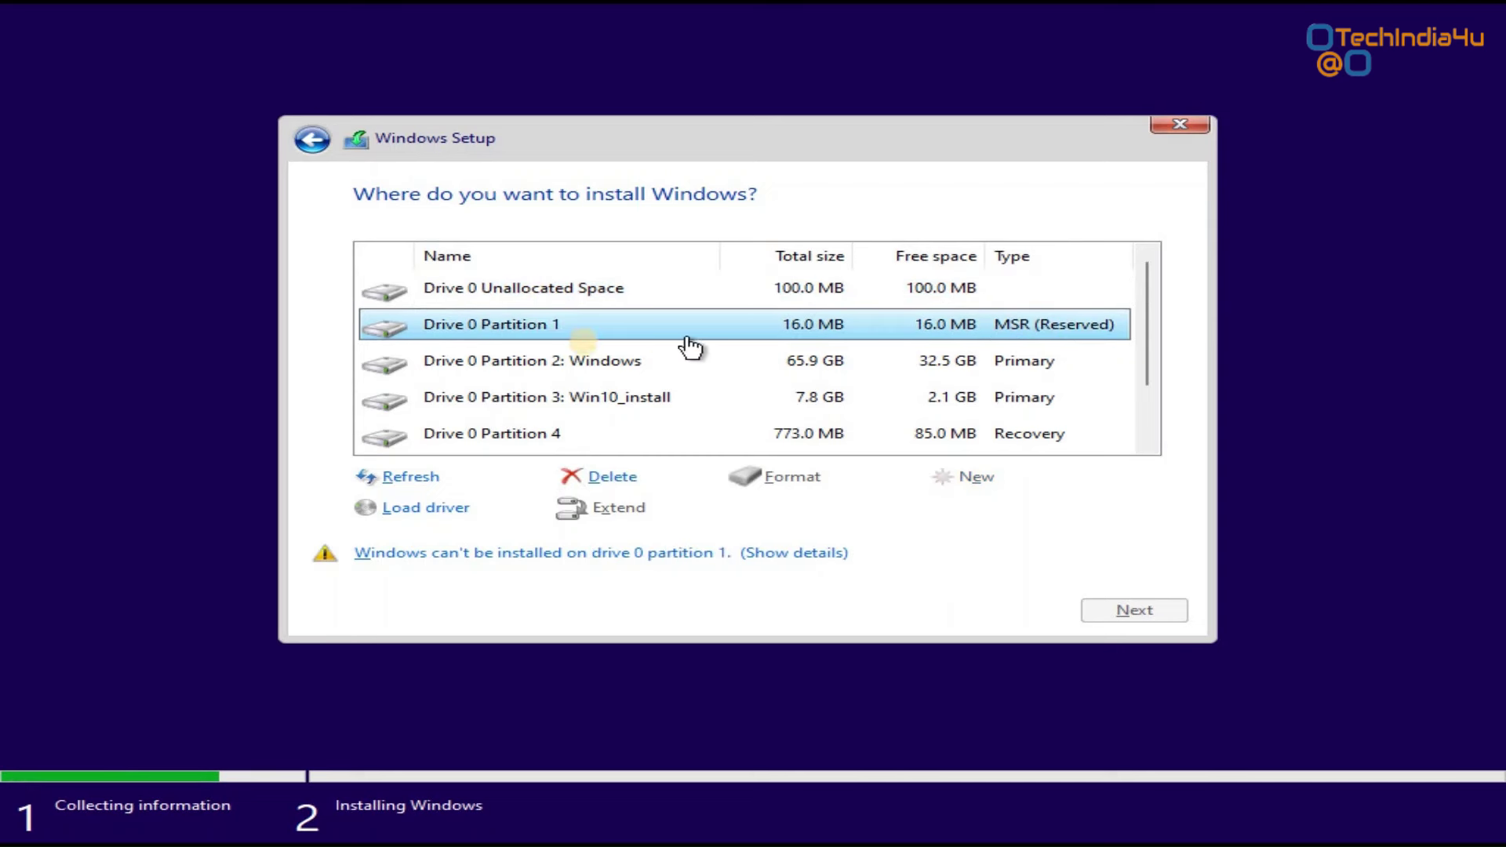
click(613, 479)
click(945, 514)
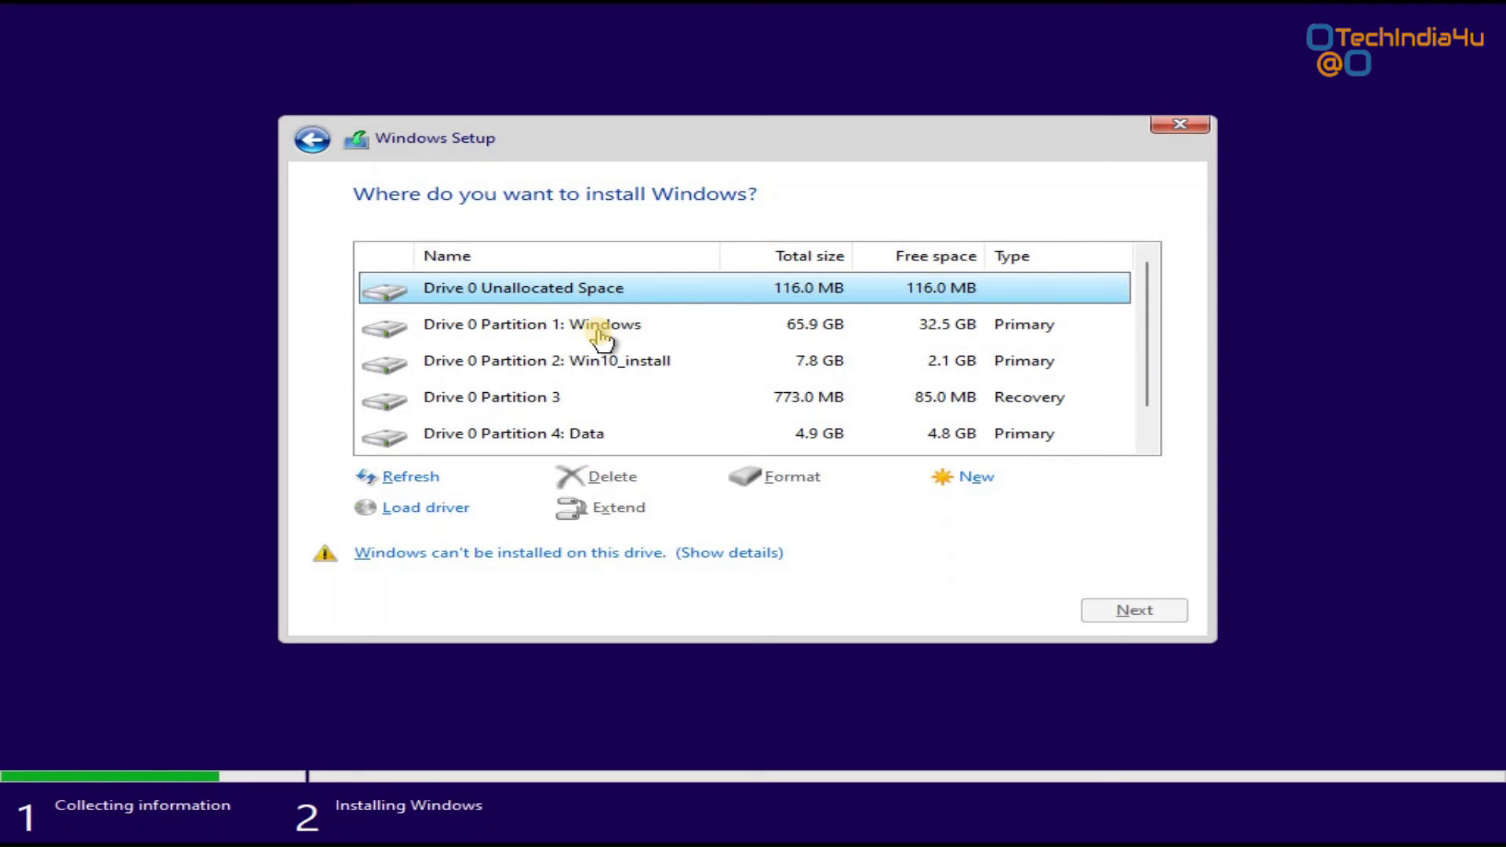
Step: Delete the primary partition named Windows from Drive 0
click(601, 336)
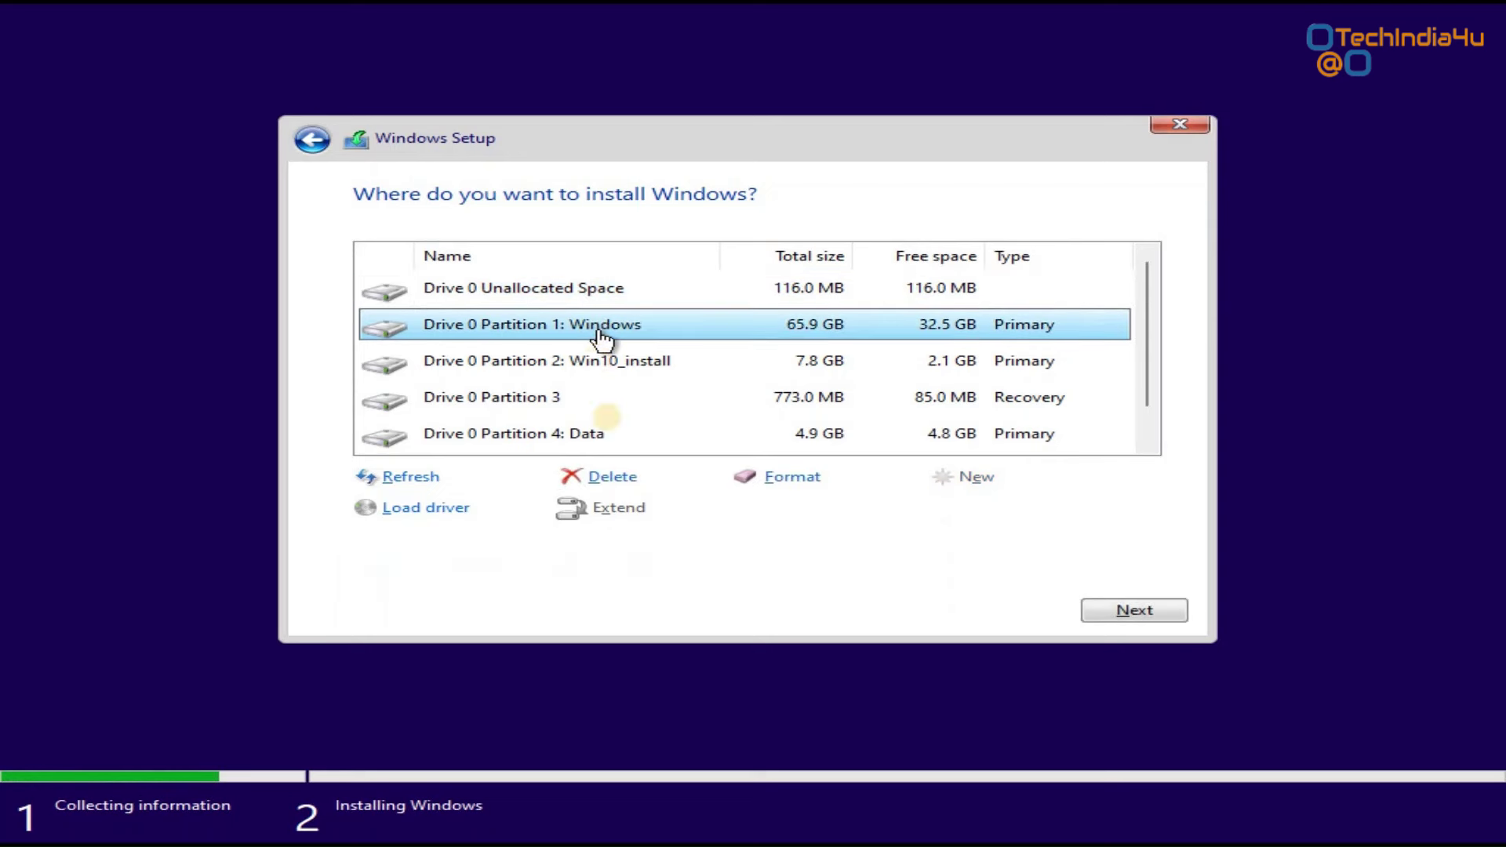
click(616, 480)
click(931, 510)
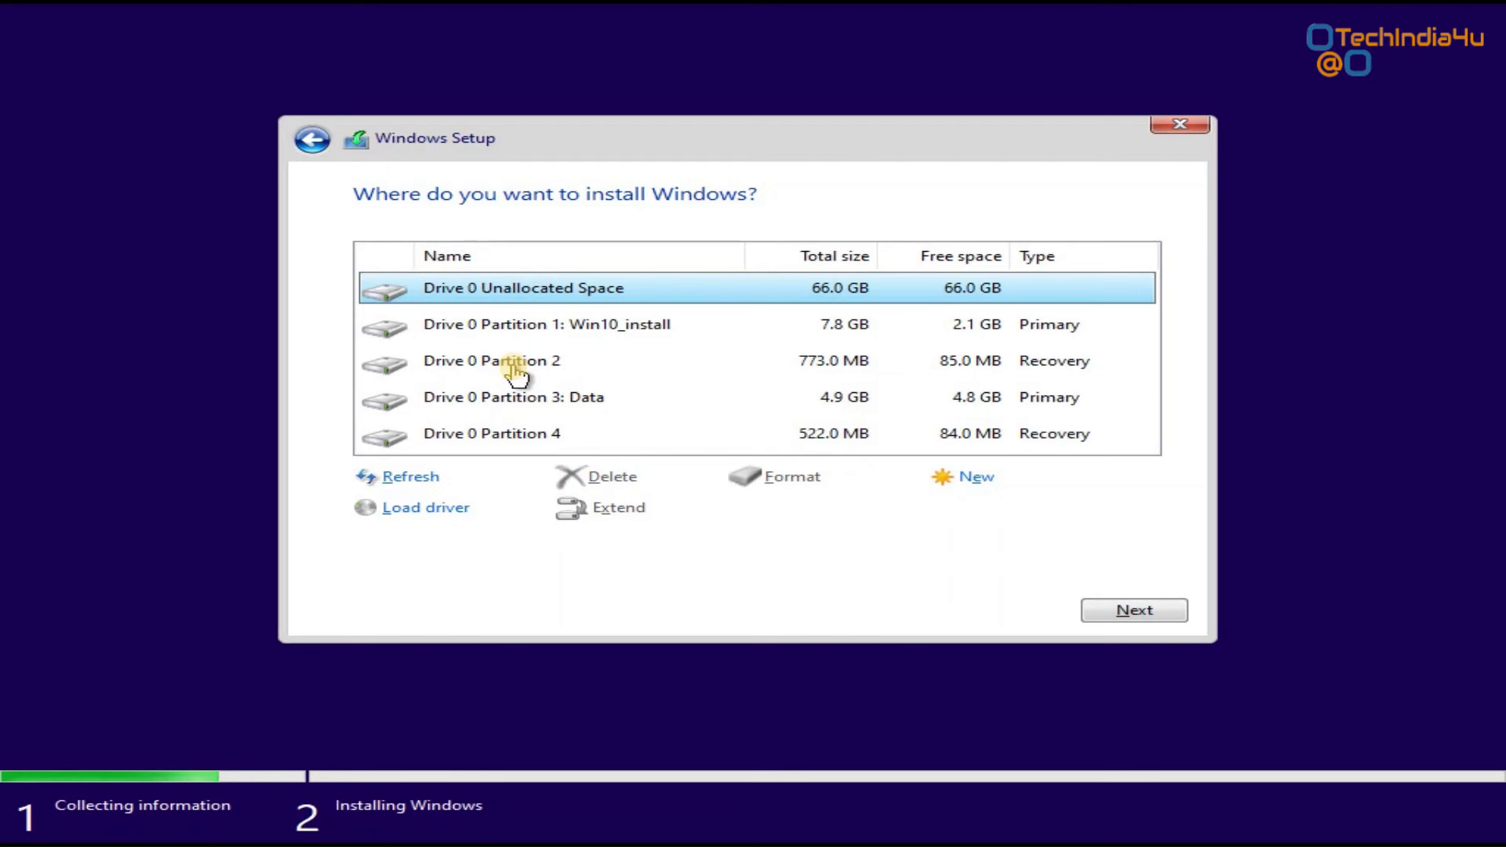
Step: Delete both Recovery partitions, the 522 MB and the 773 MB one, from Drive 0
click(515, 439)
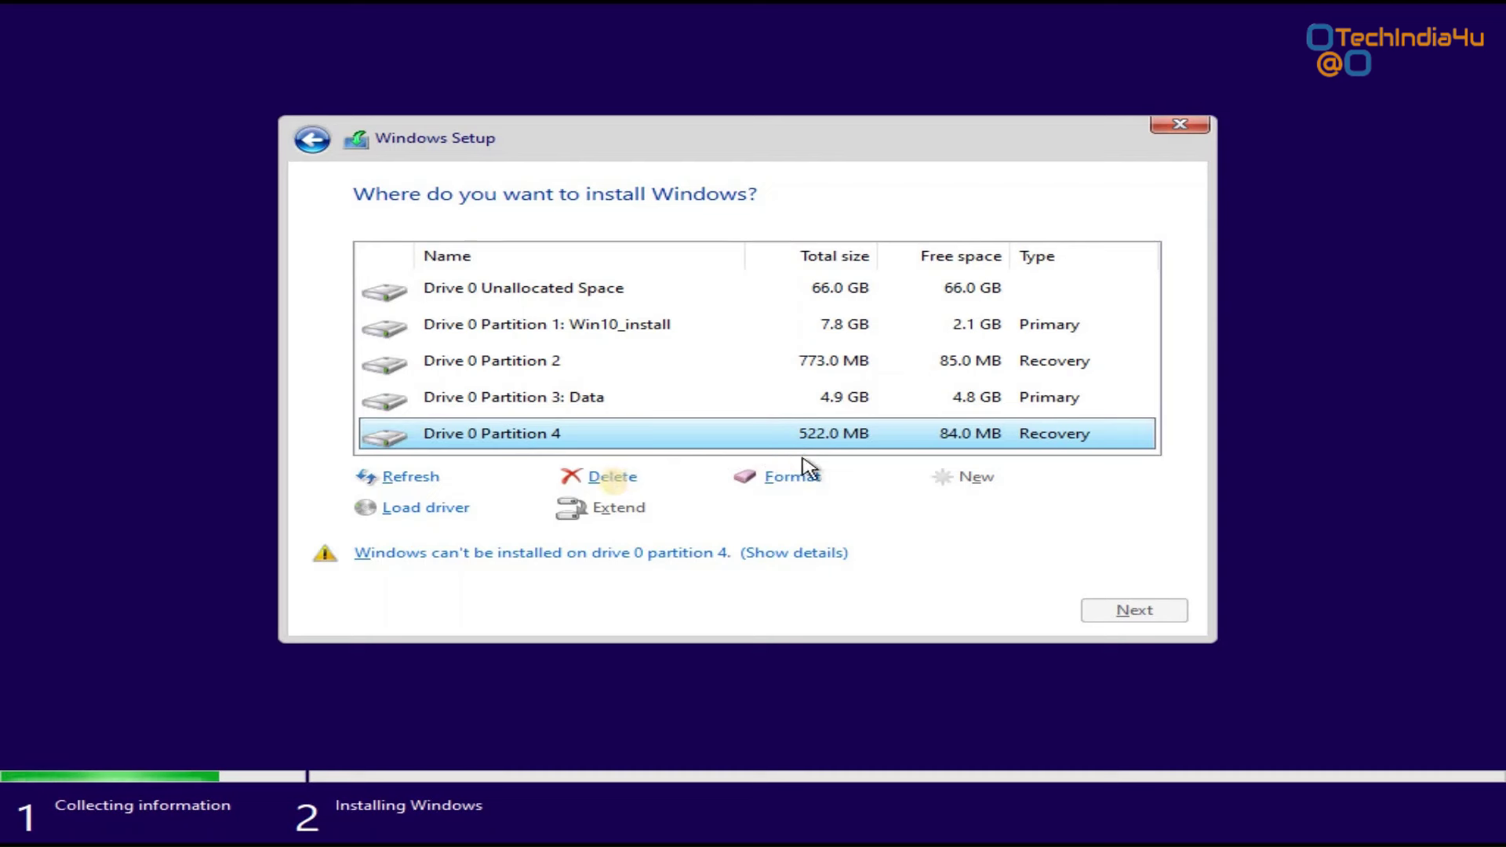
click(612, 480)
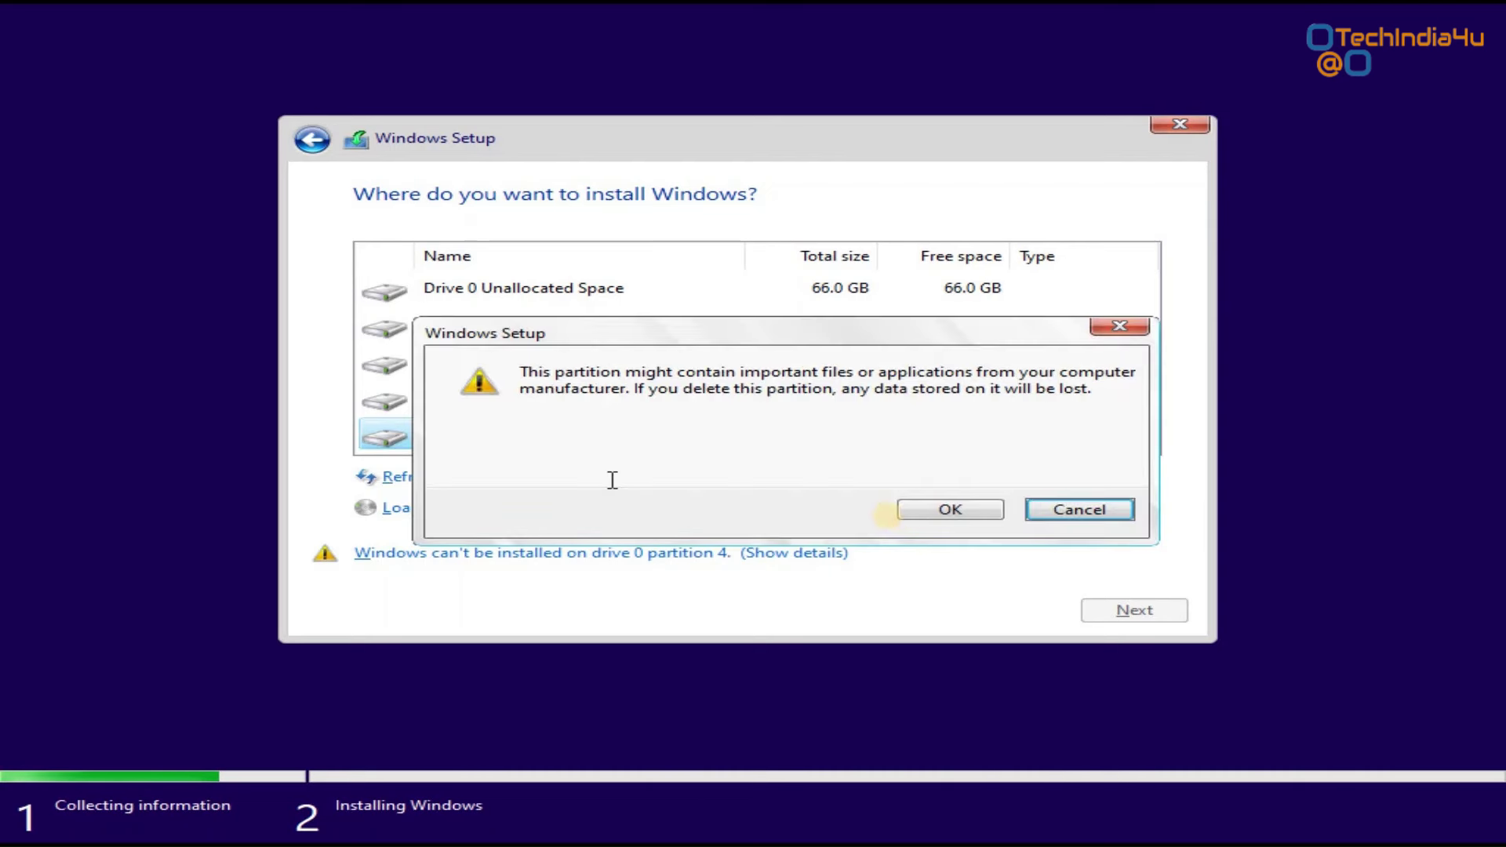
click(919, 514)
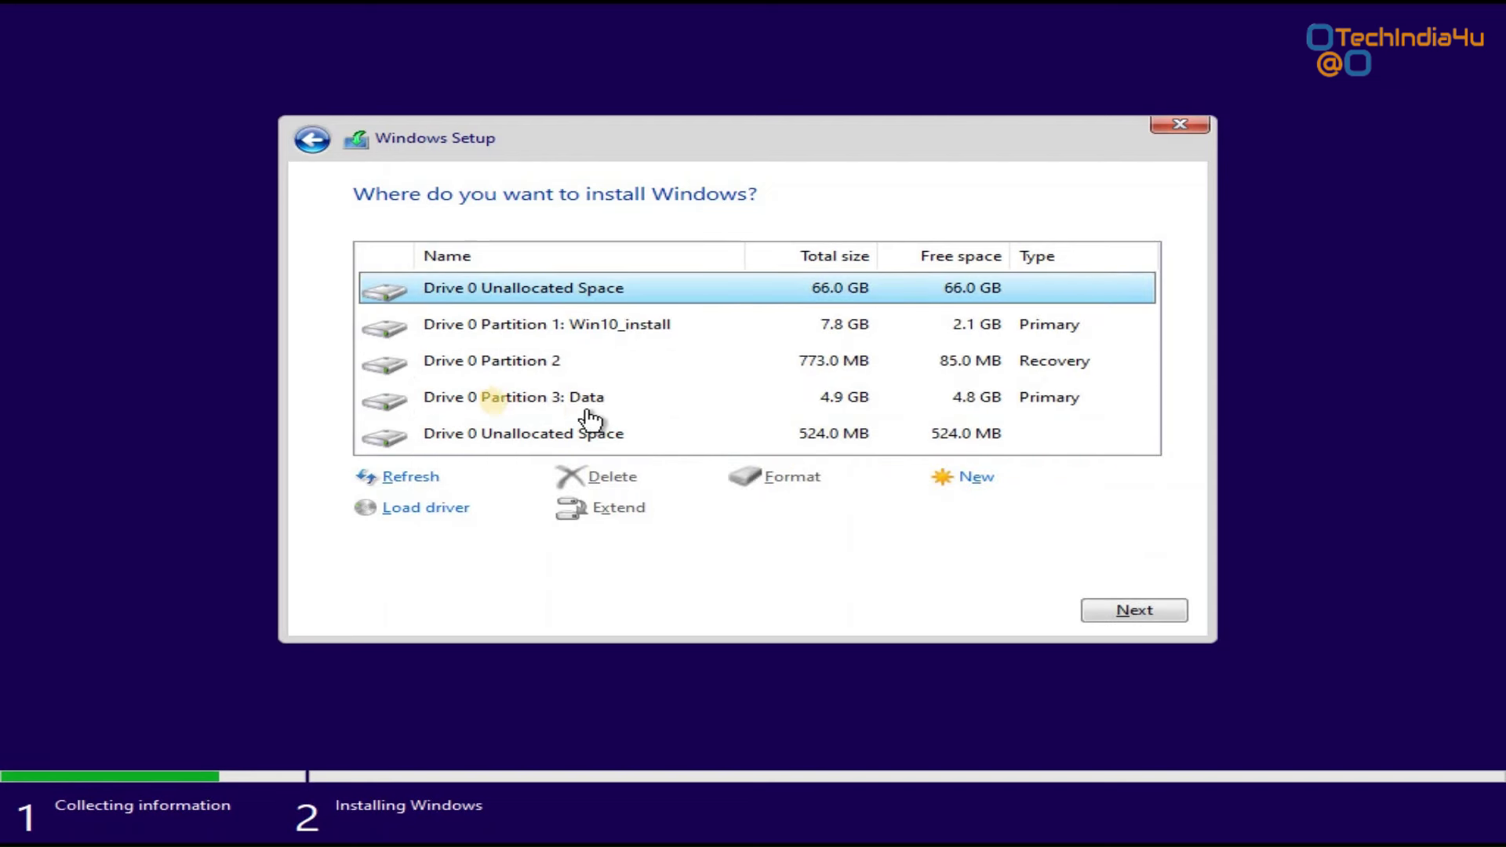
click(531, 369)
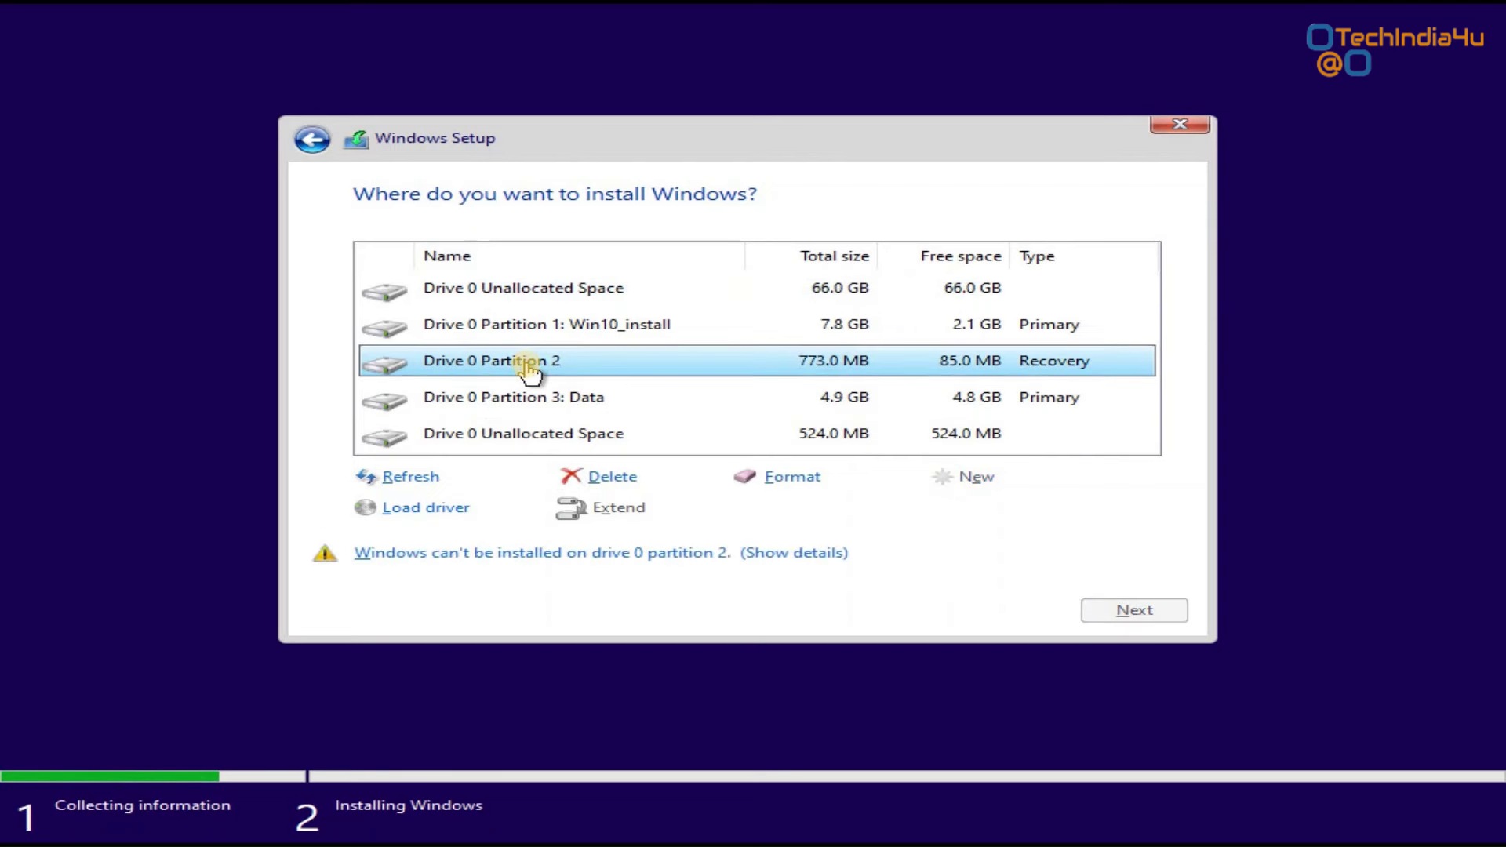
click(613, 479)
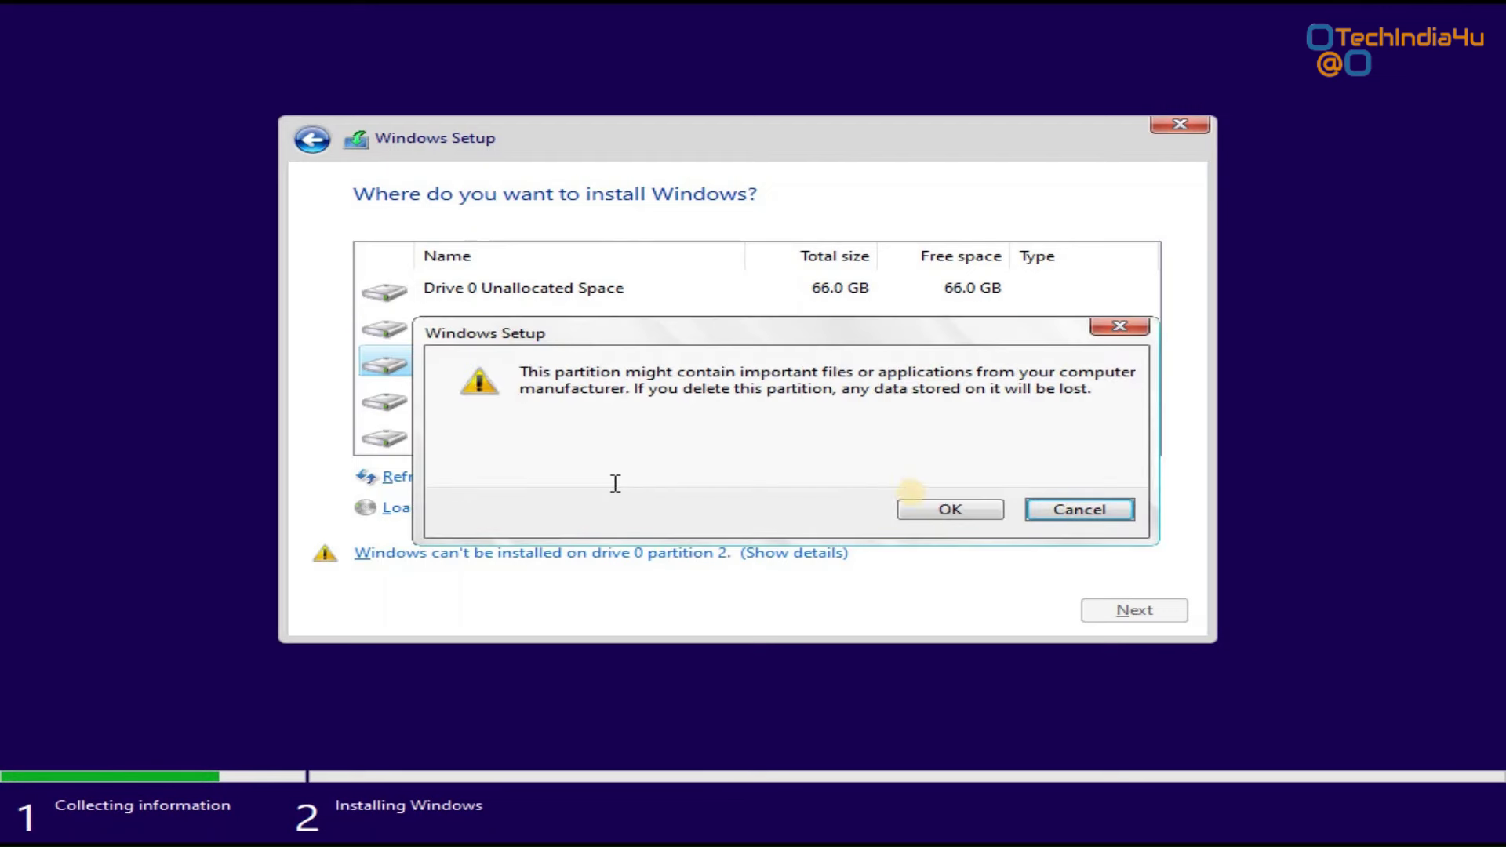
click(949, 511)
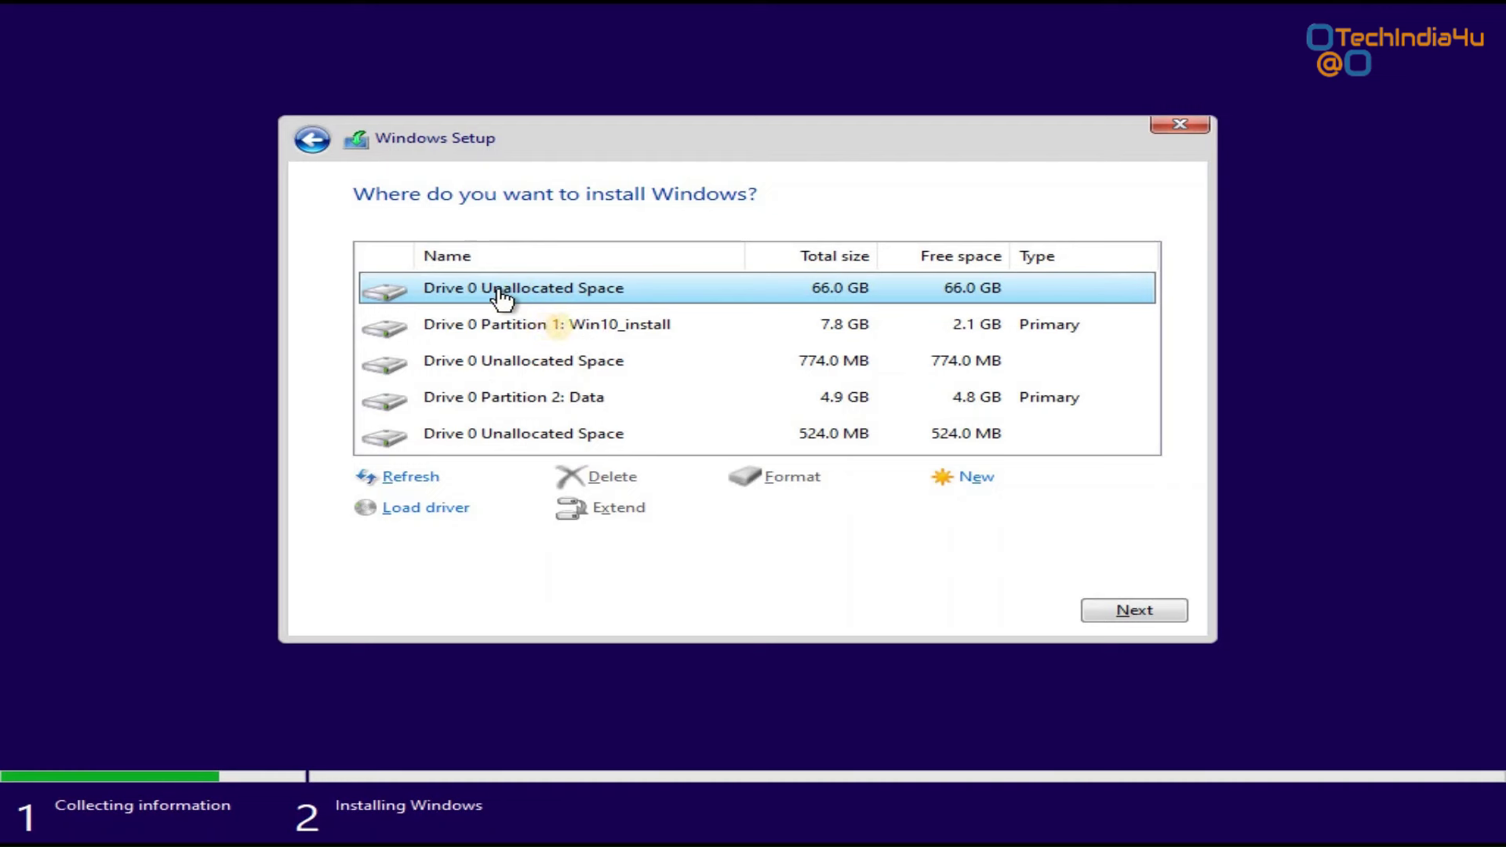
Step: Create a new 67619 MB partition in the 66.0 GB unallocated space, allowing Windows to add its system partitions
click(582, 327)
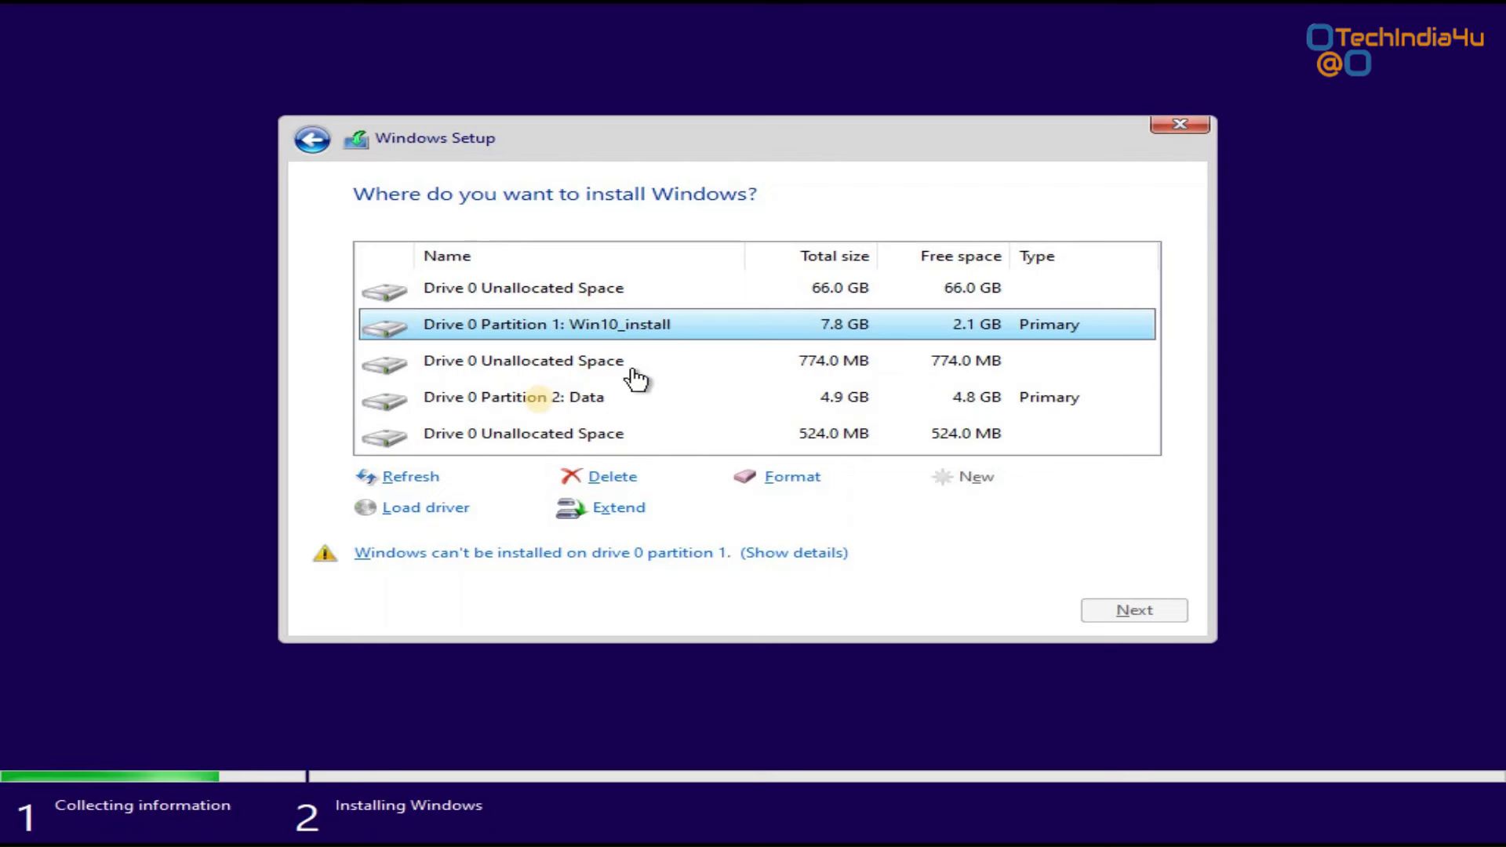
click(541, 404)
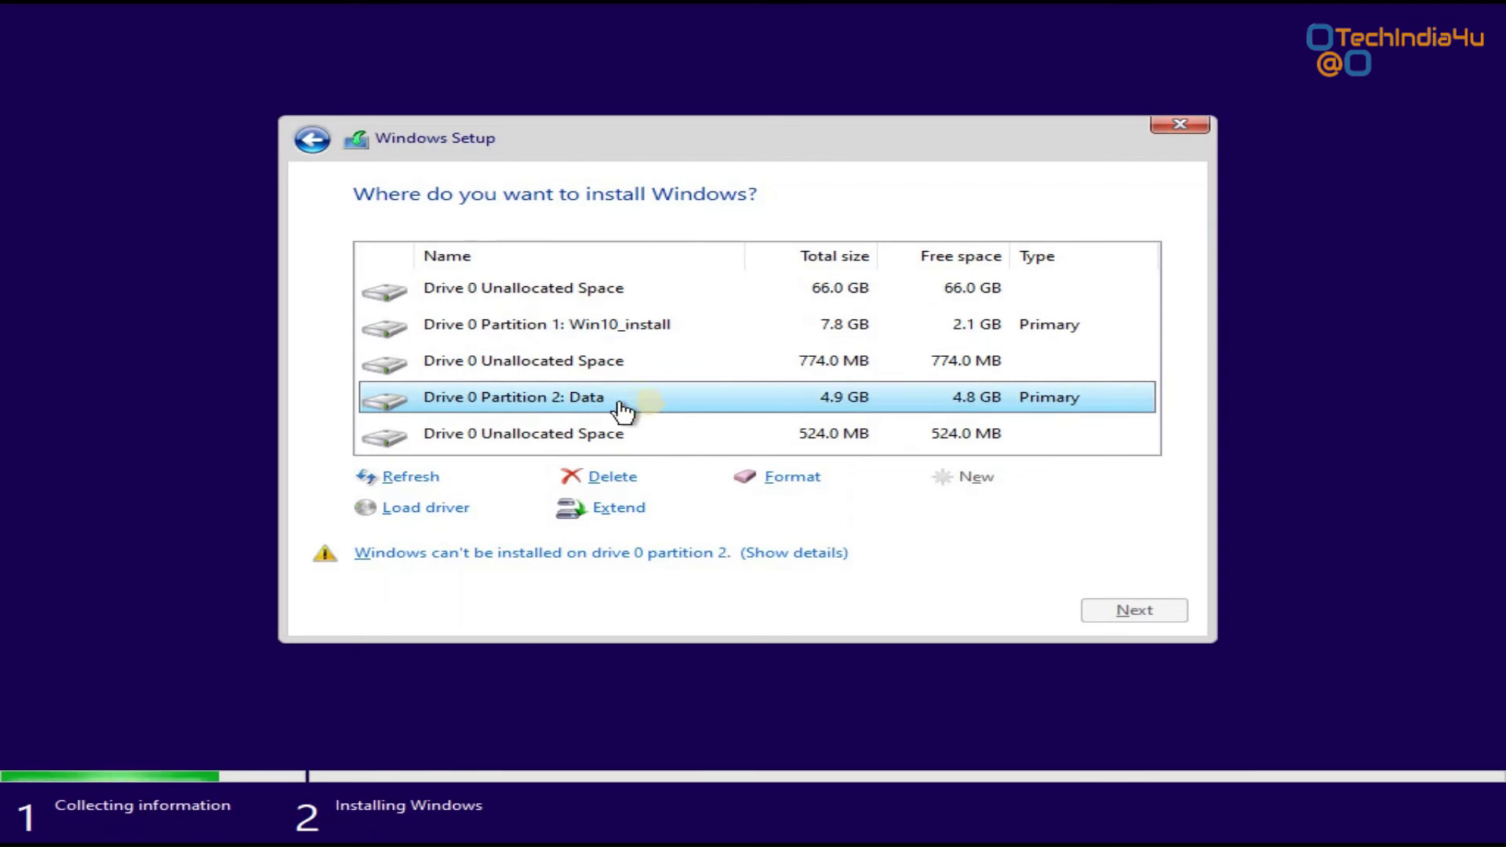
click(592, 294)
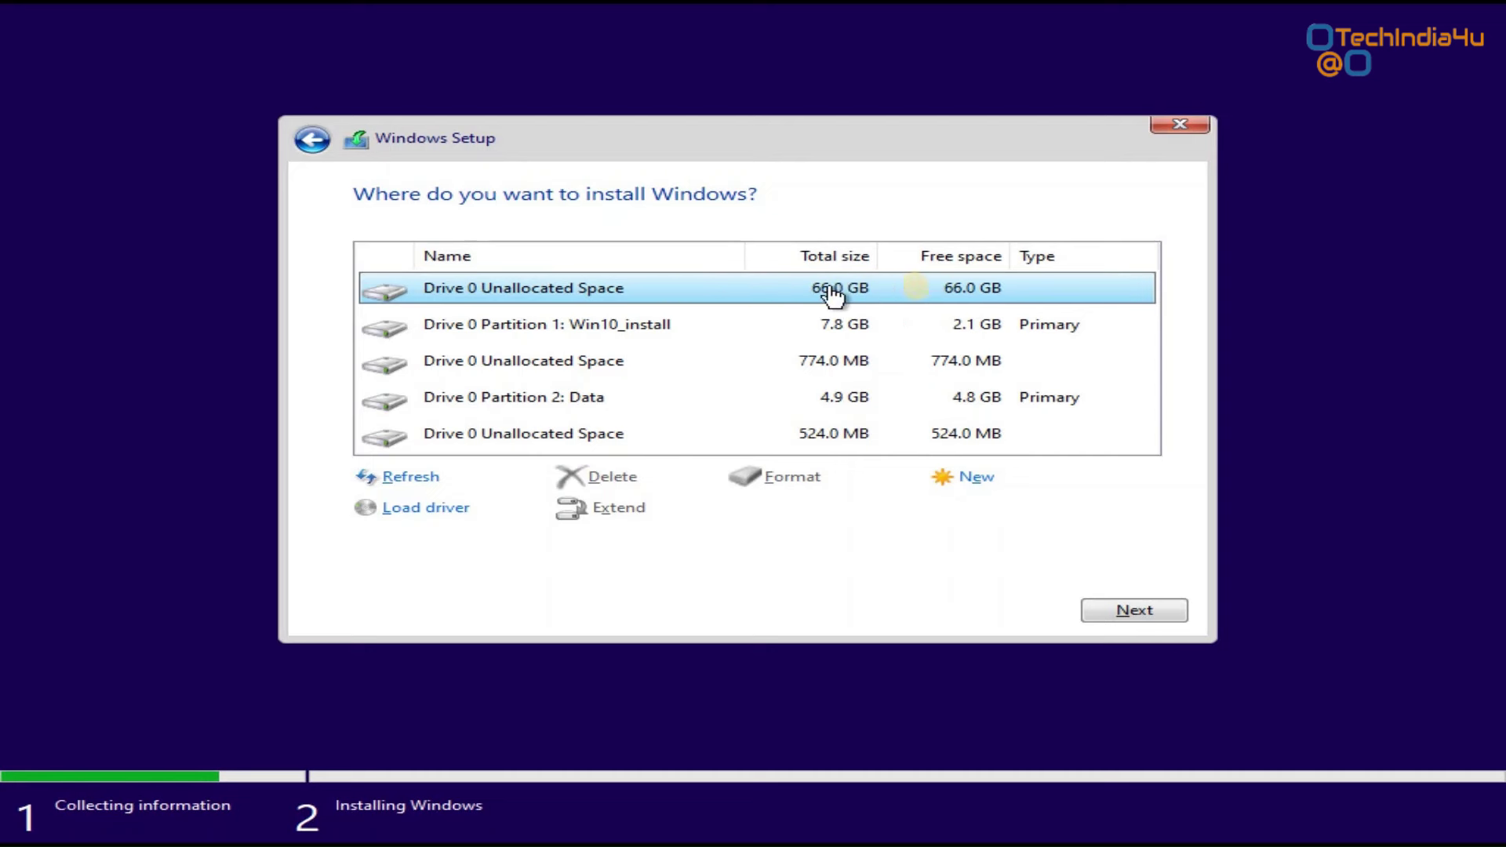
click(977, 477)
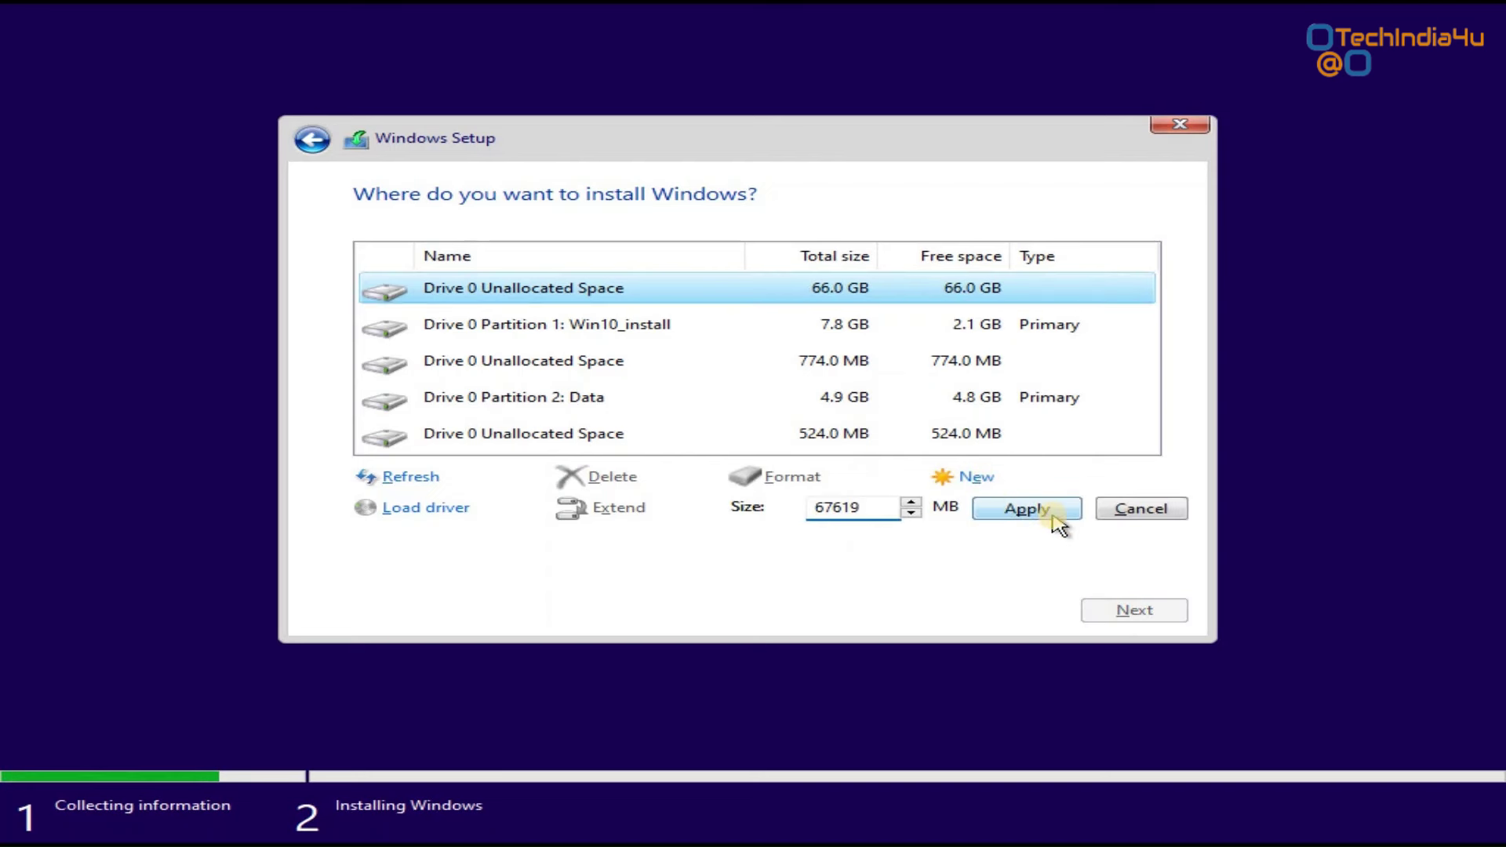
click(1054, 517)
click(966, 509)
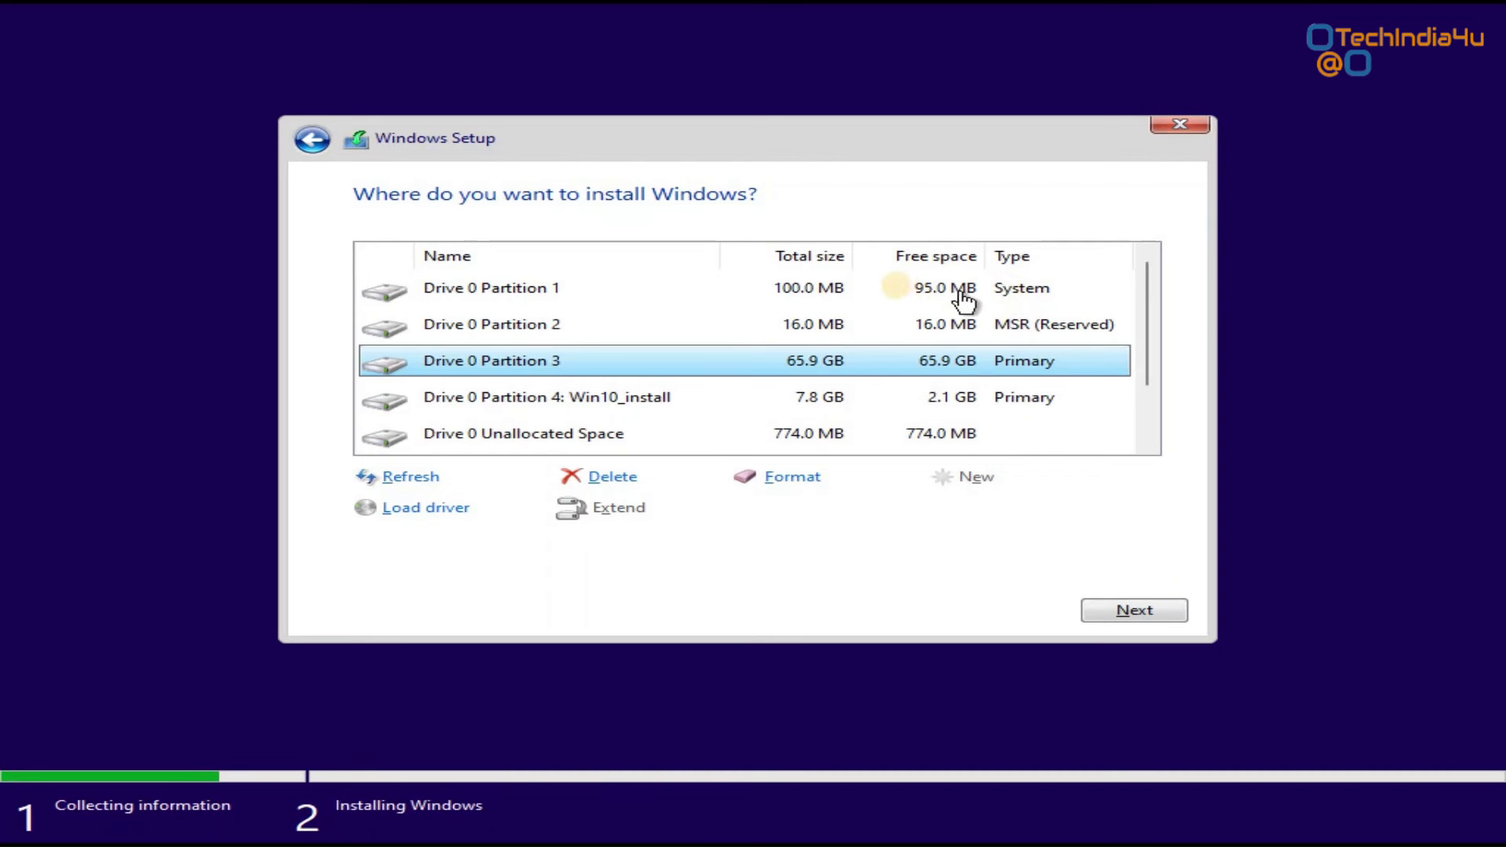
Step: Check the new System and MSR partitions, and select the primary Drive 0 Partition 3 as the installation target
click(899, 292)
click(889, 331)
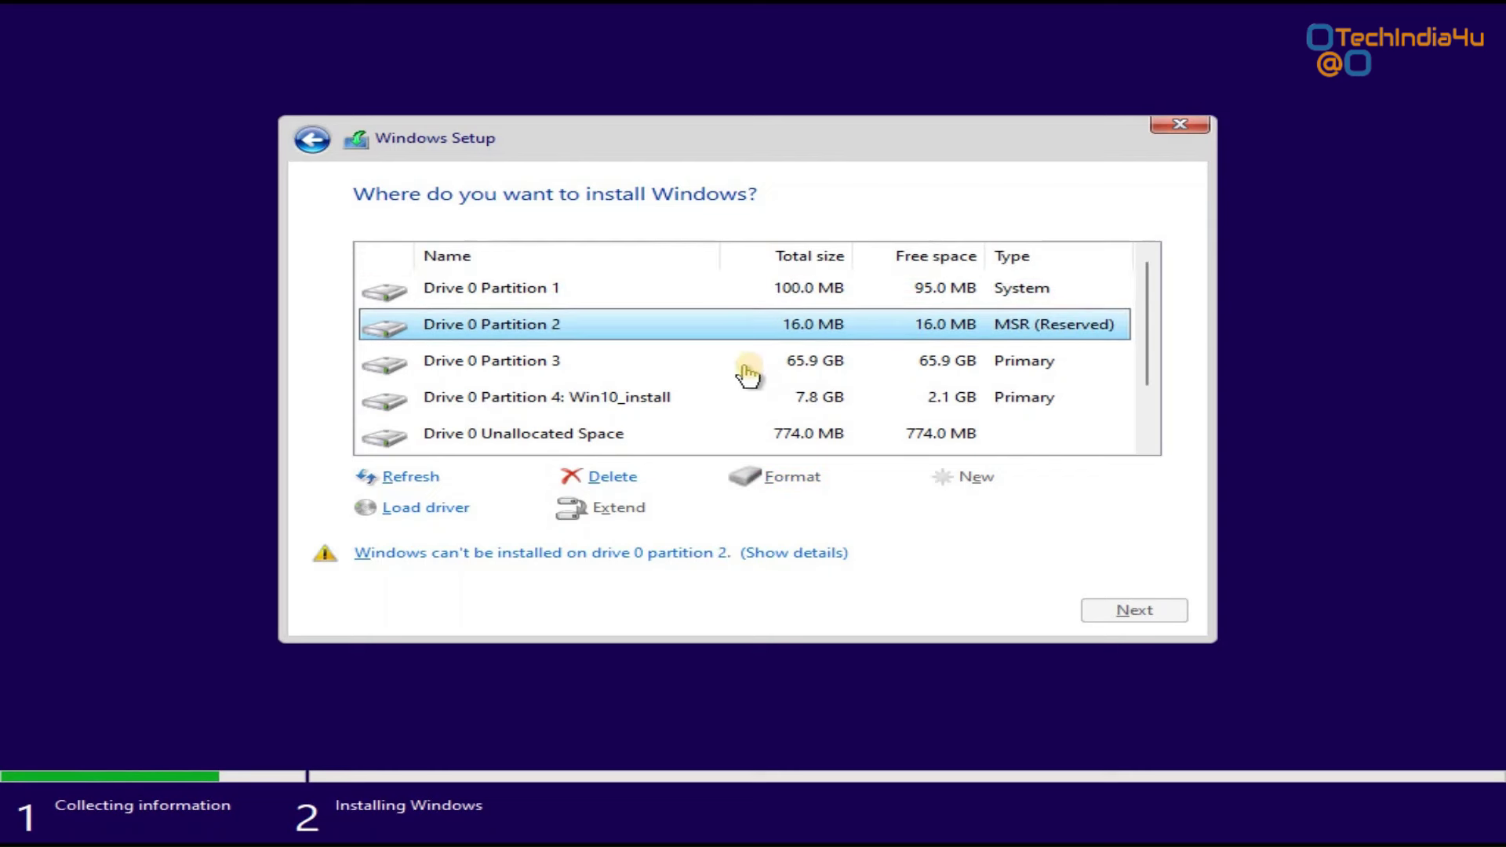
click(751, 372)
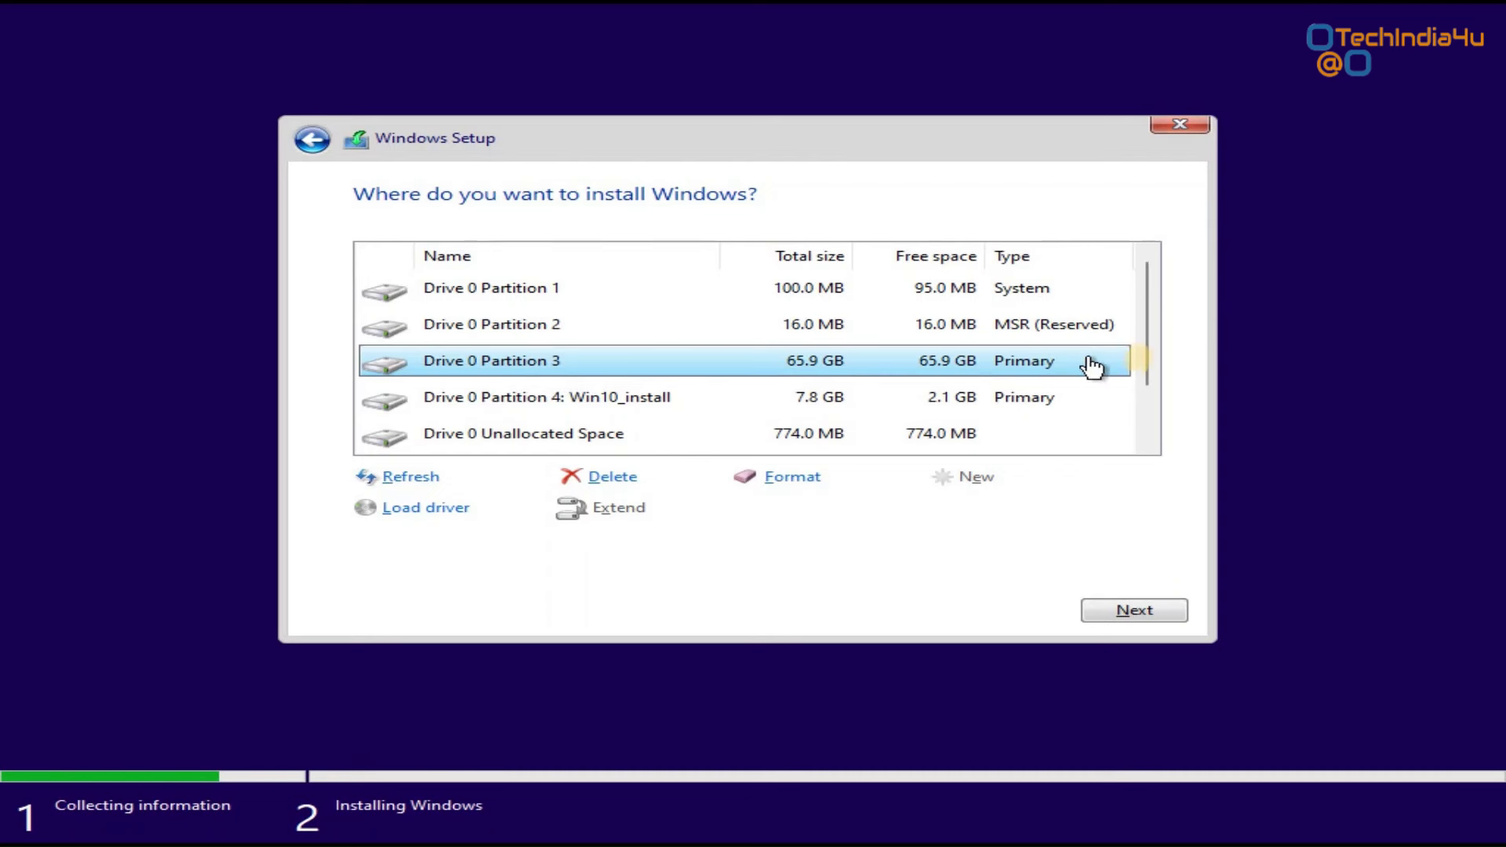
Step: Check whether Drive 0 Partition 4 (Win10_install) and Partition 5 (Data) can be used as installation targets
drag(1149, 377, 1150, 403)
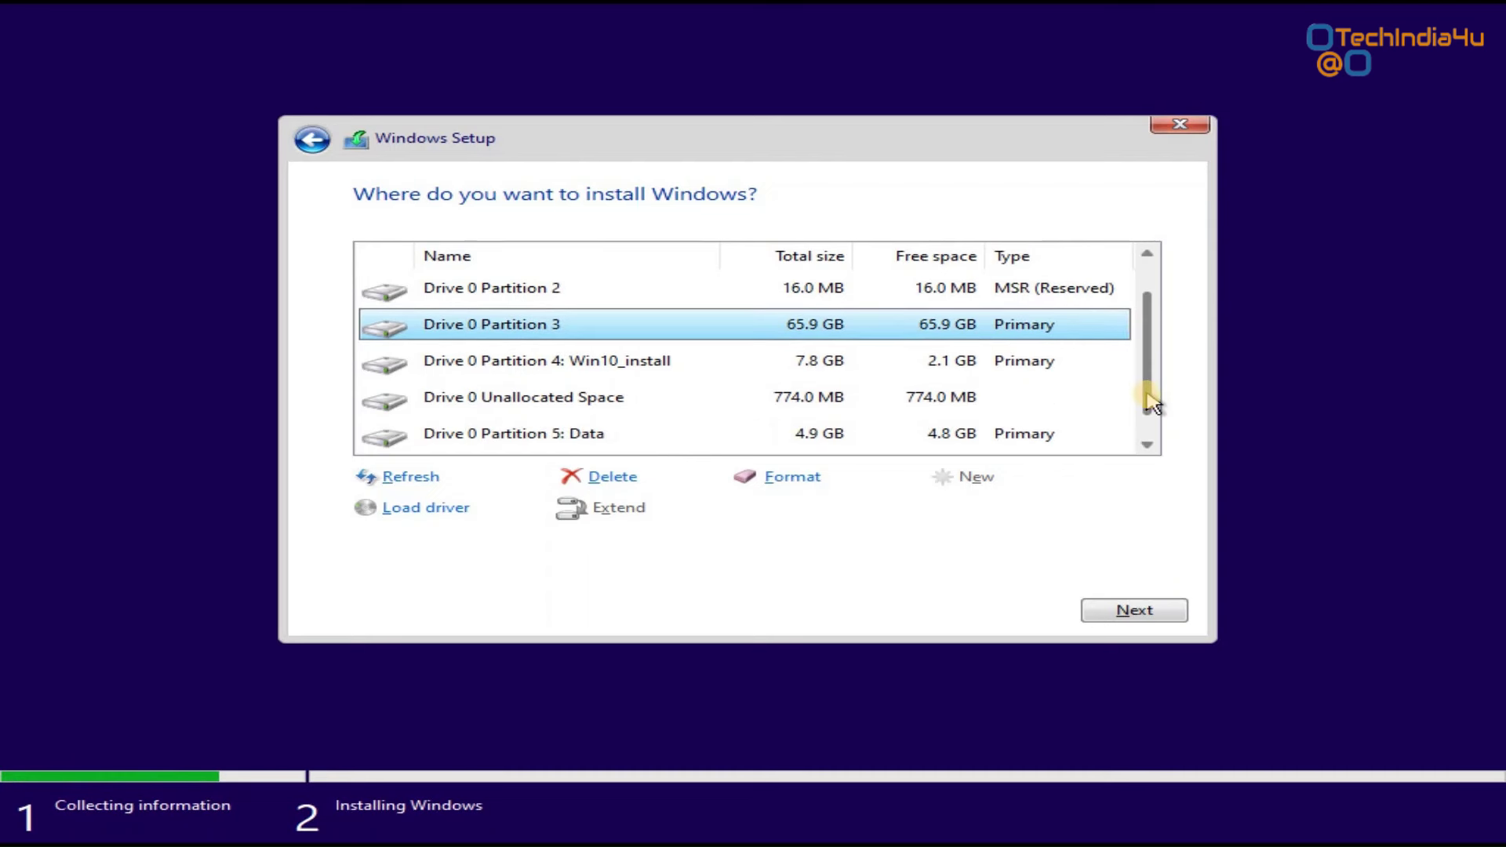
click(618, 374)
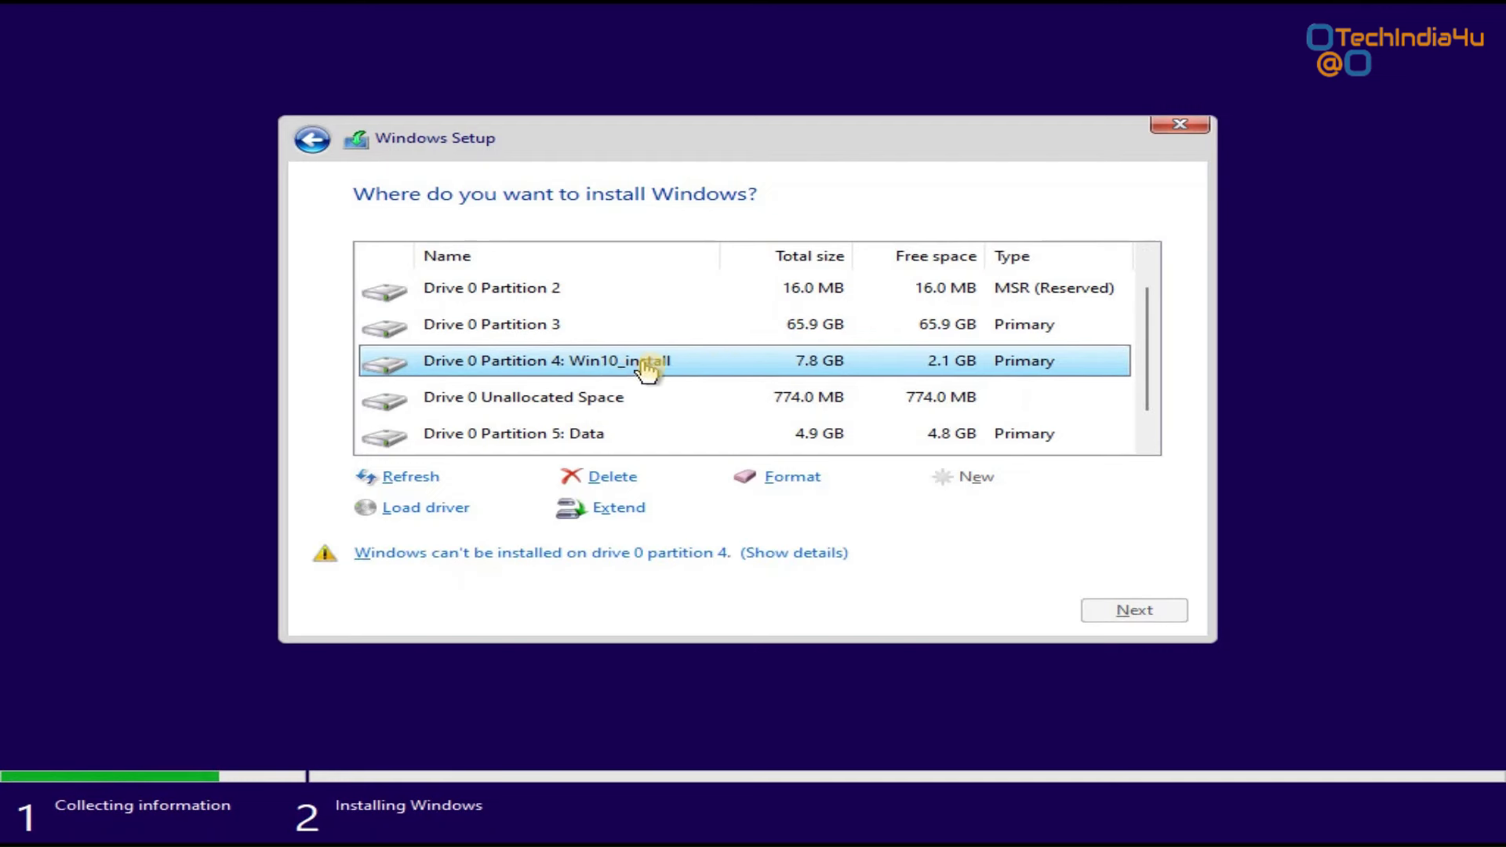
click(565, 435)
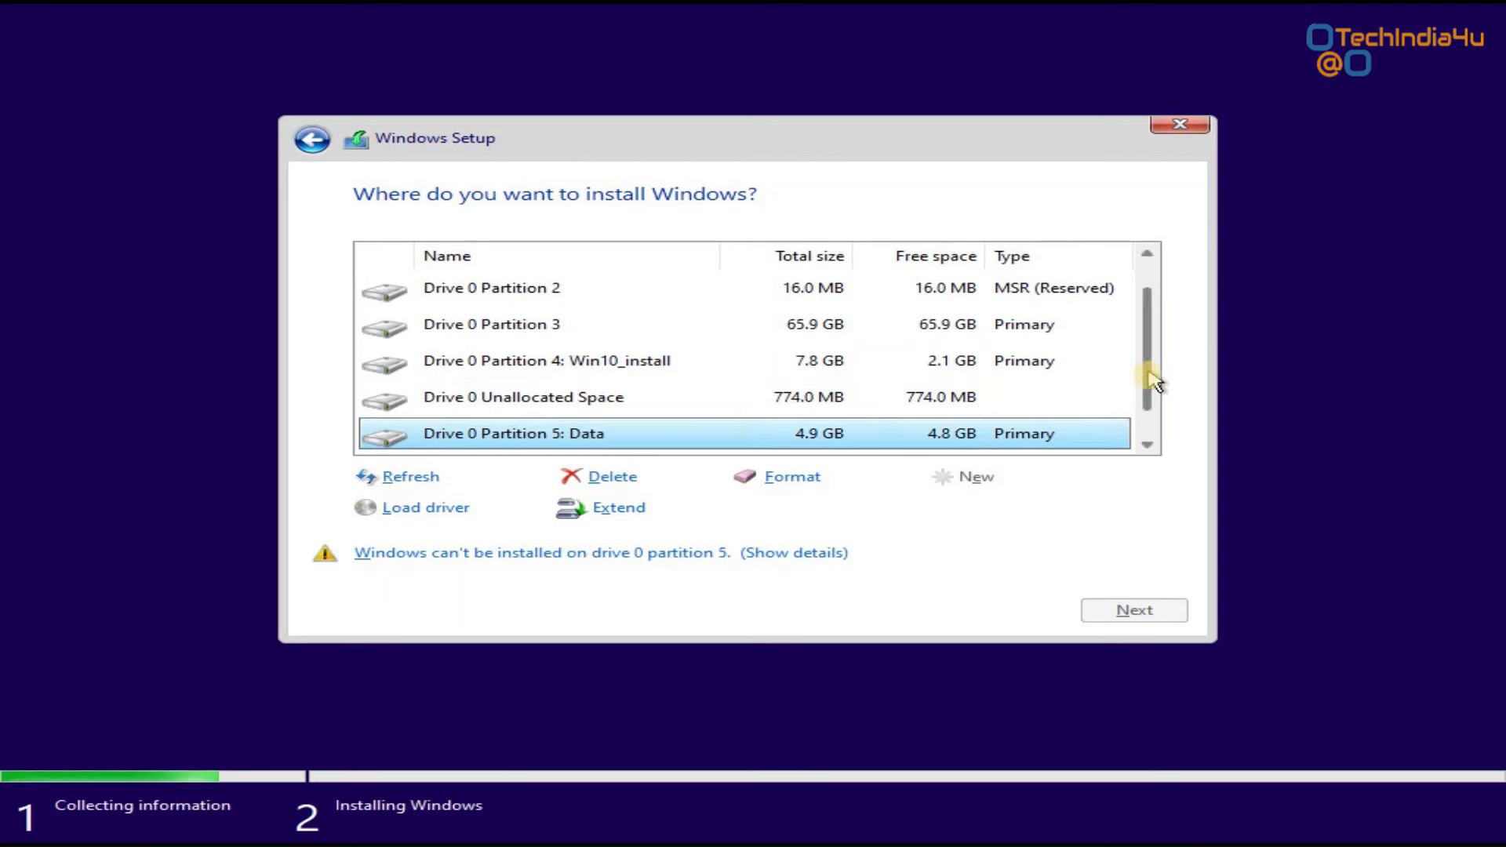
mouse_move(1146, 393)
mouse_down()
mouse_move(1155, 419)
mouse_move(1151, 377)
mouse_up()
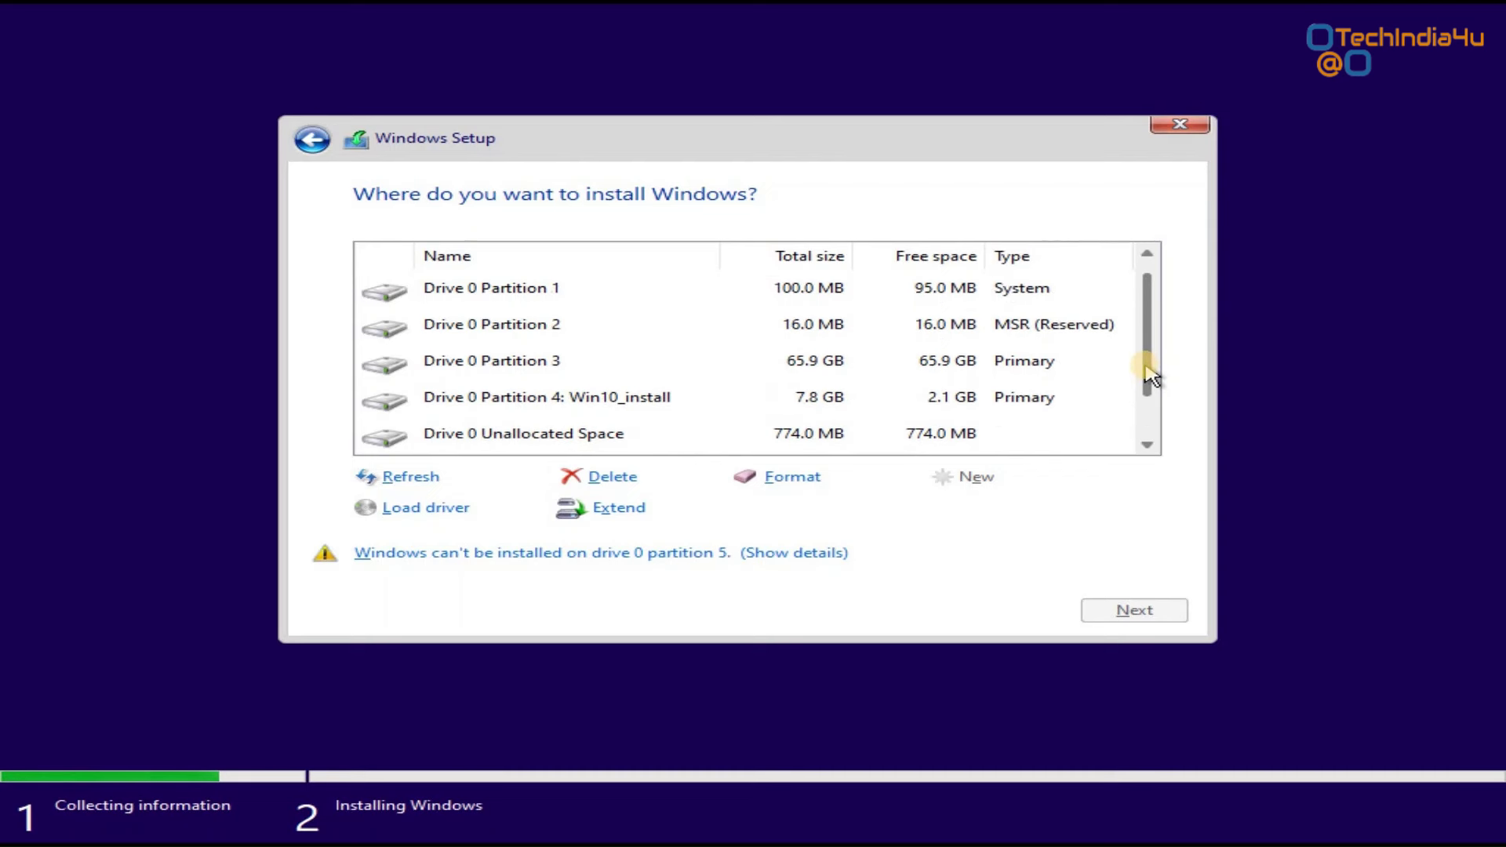
Step: Select Drive 0 Partition 3 as the target and start installing Windows on it
click(770, 375)
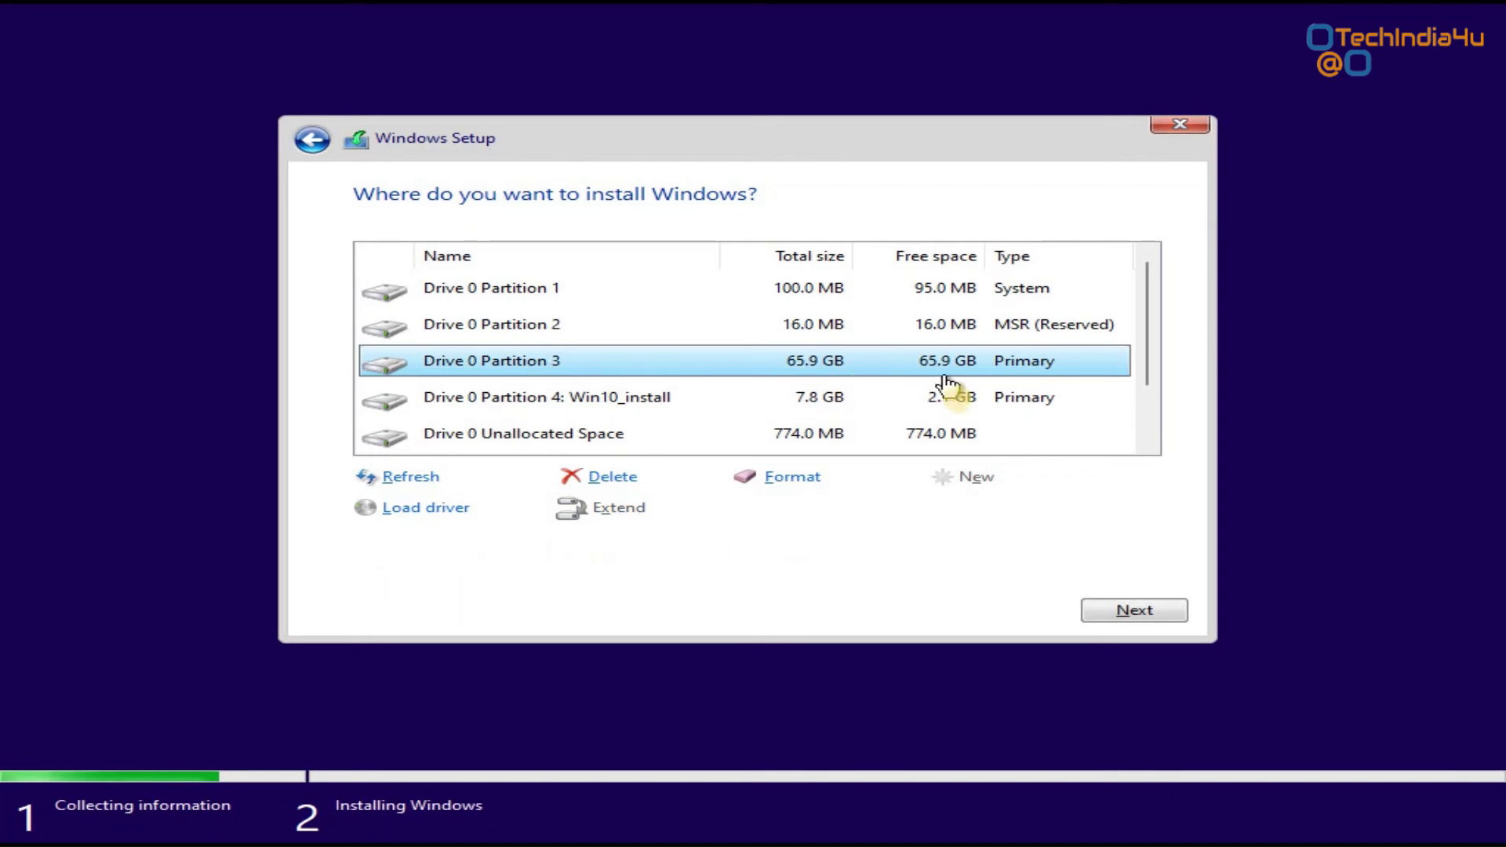
click(1142, 614)
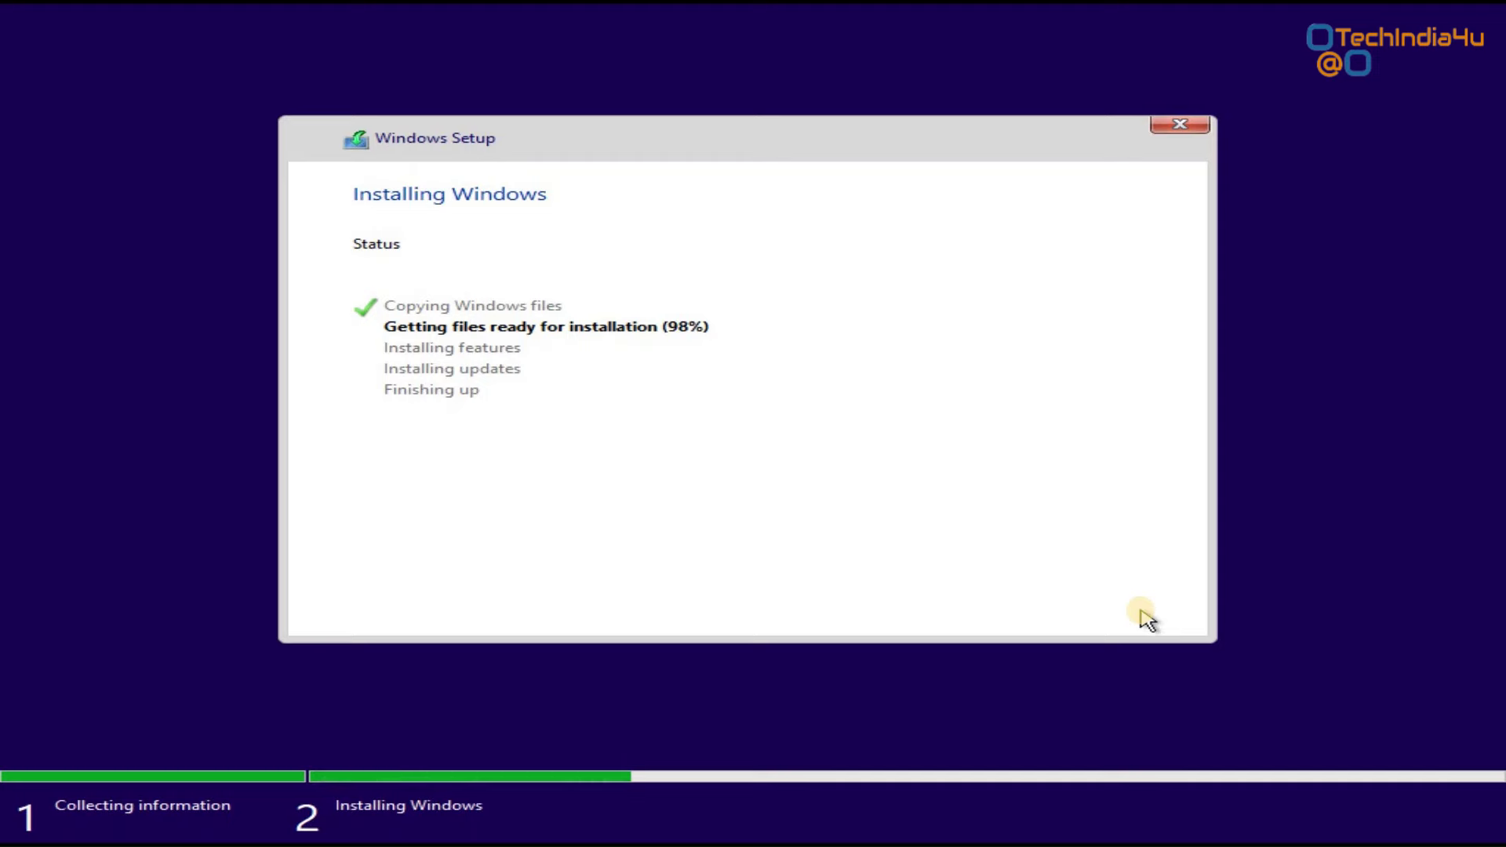
click(1147, 611)
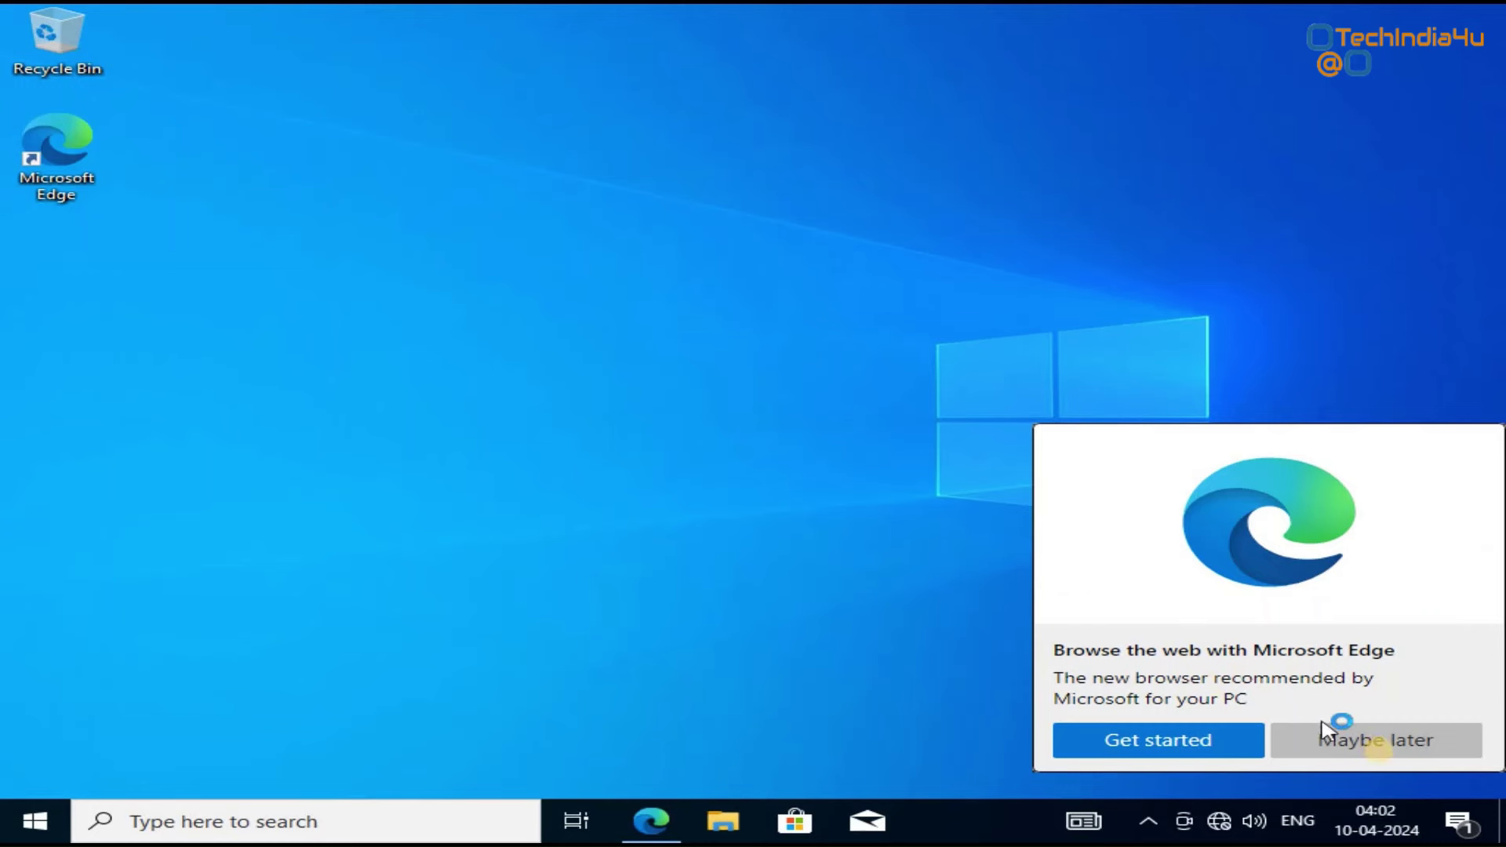
Step: Dismiss the Microsoft Edge promotion for now and show This PC in a maximized File Explorer window
click(1398, 752)
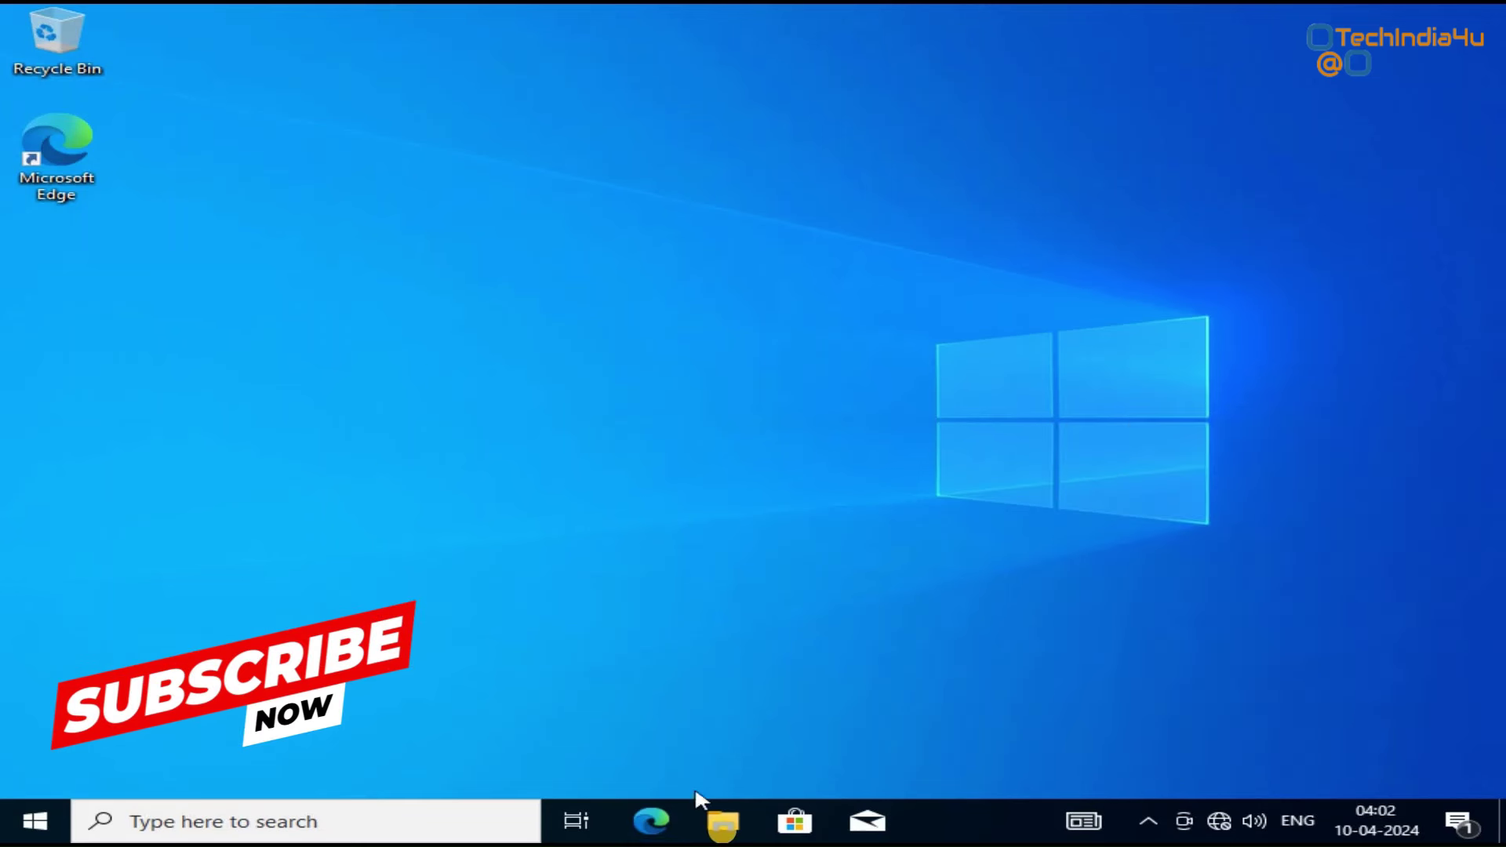
click(725, 824)
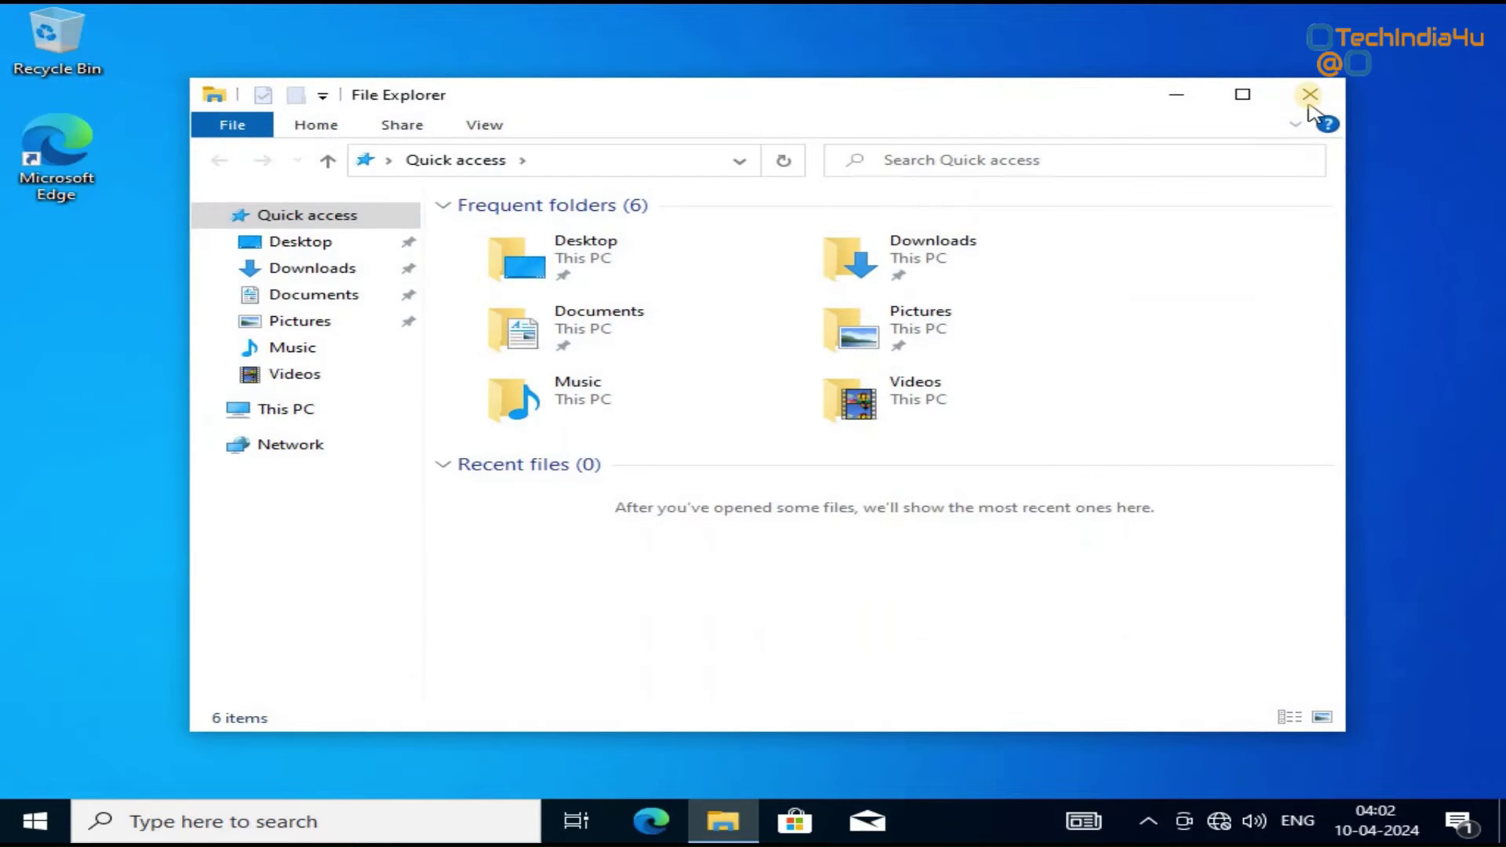
click(276, 414)
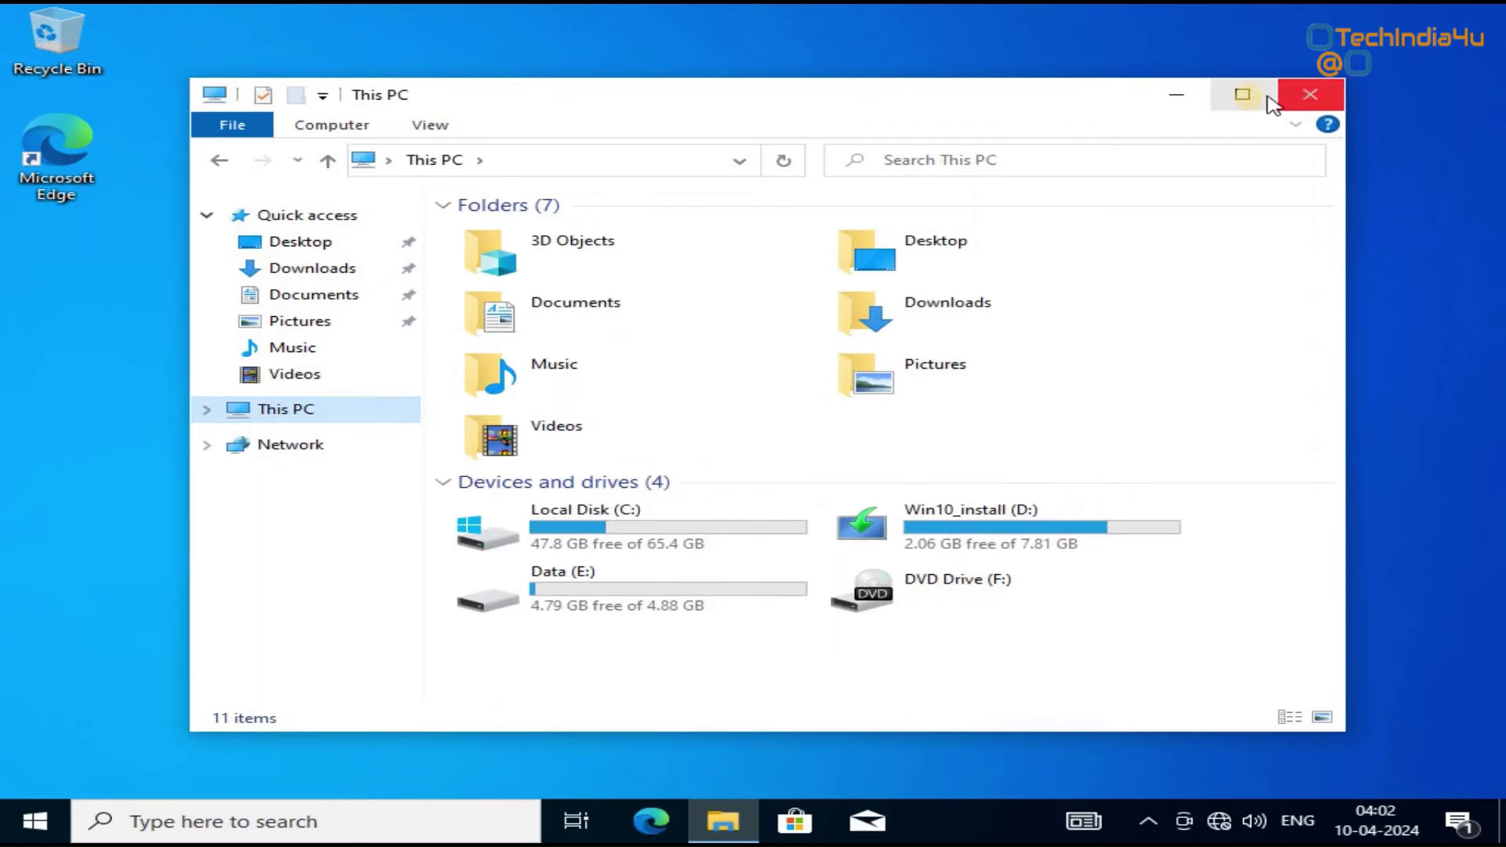
click(1246, 96)
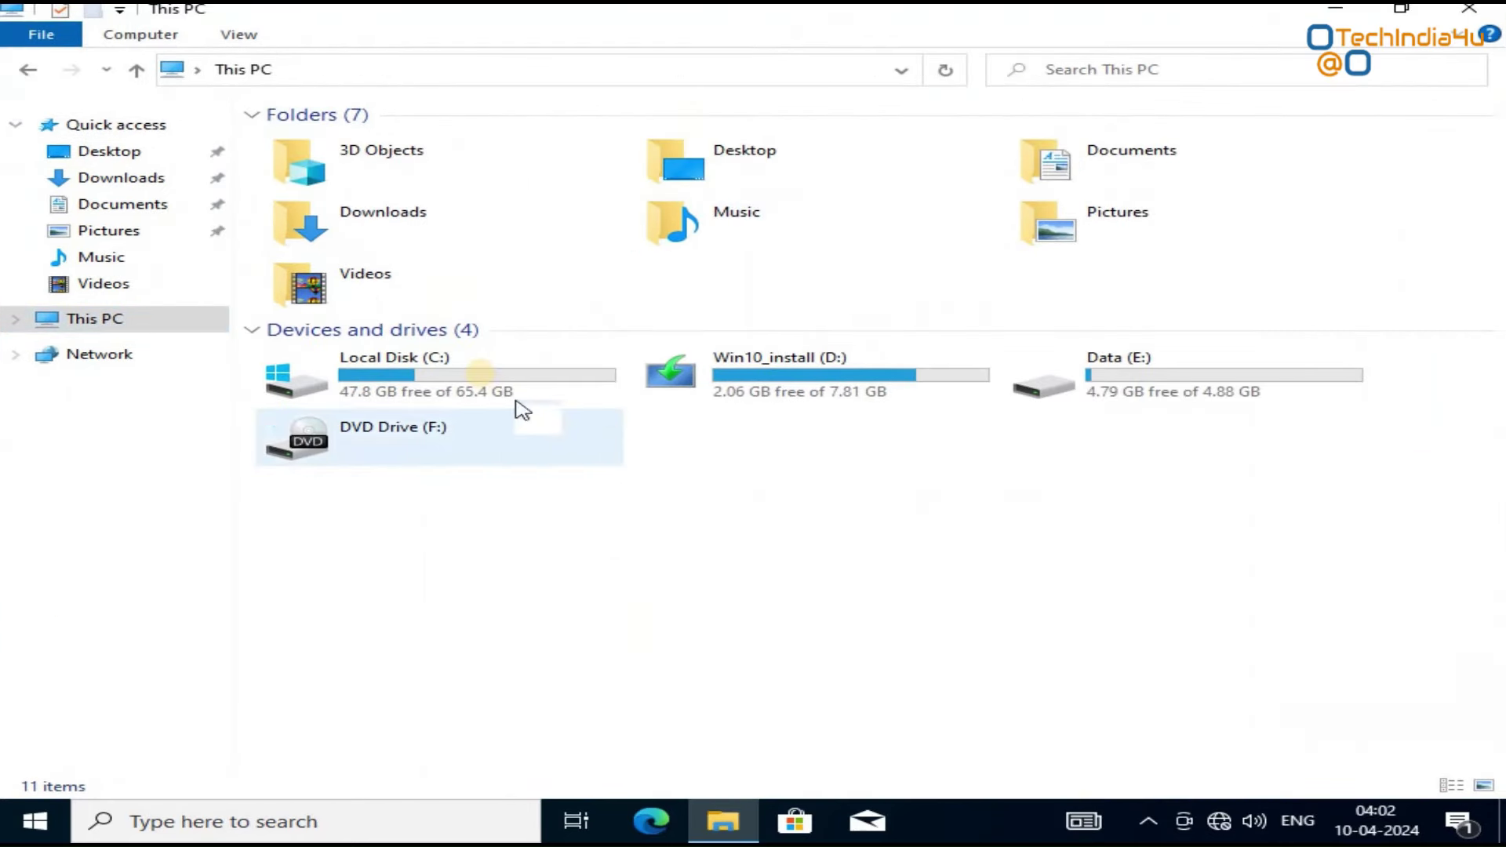
Step: Check the sizes and free space of the Local Disk (C:), Win10_install (D:) and Data (E:) drives
click(484, 383)
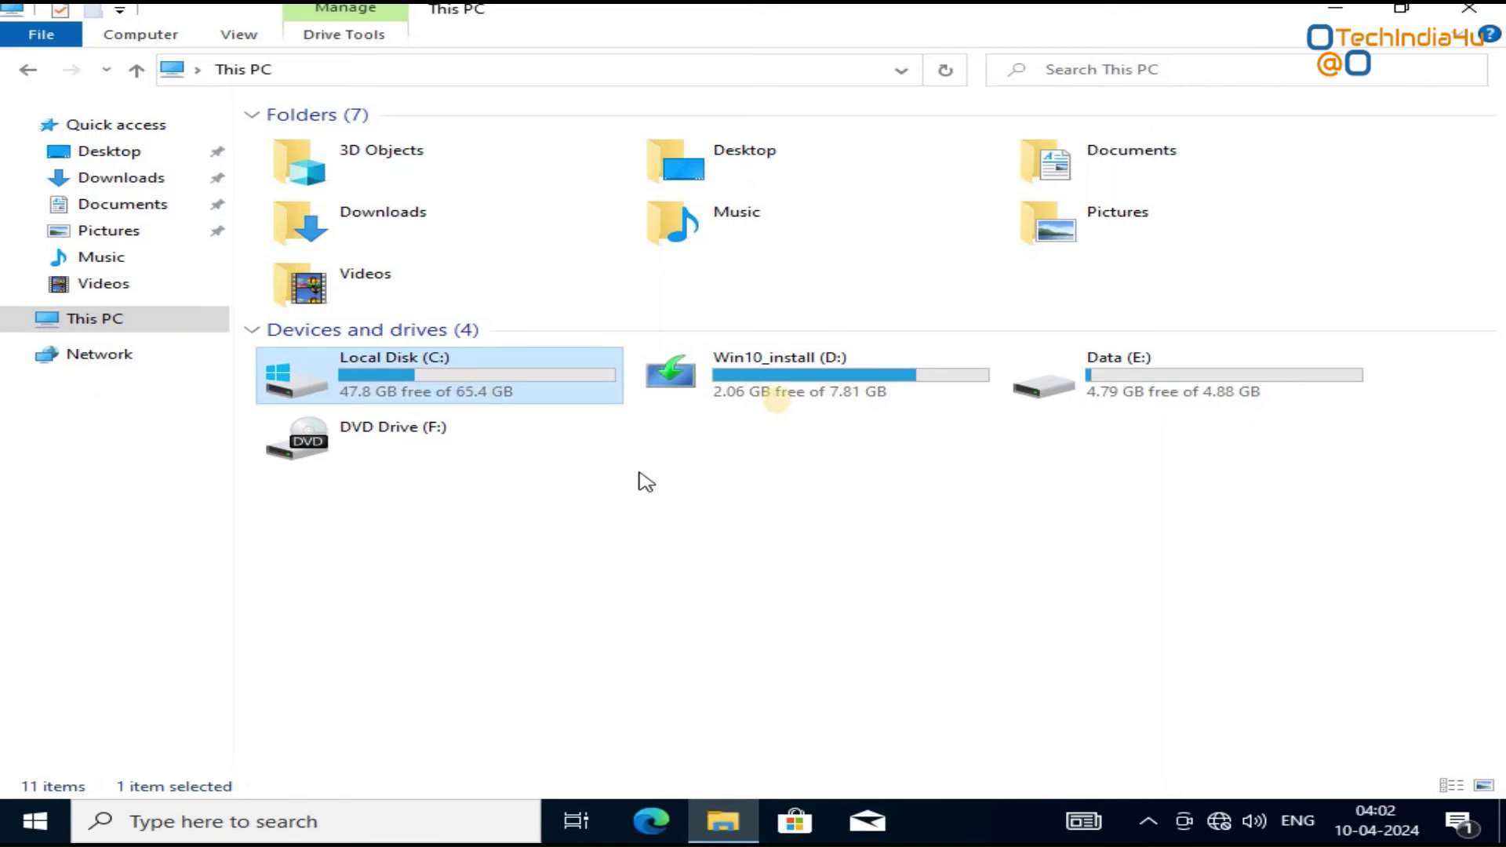
click(810, 395)
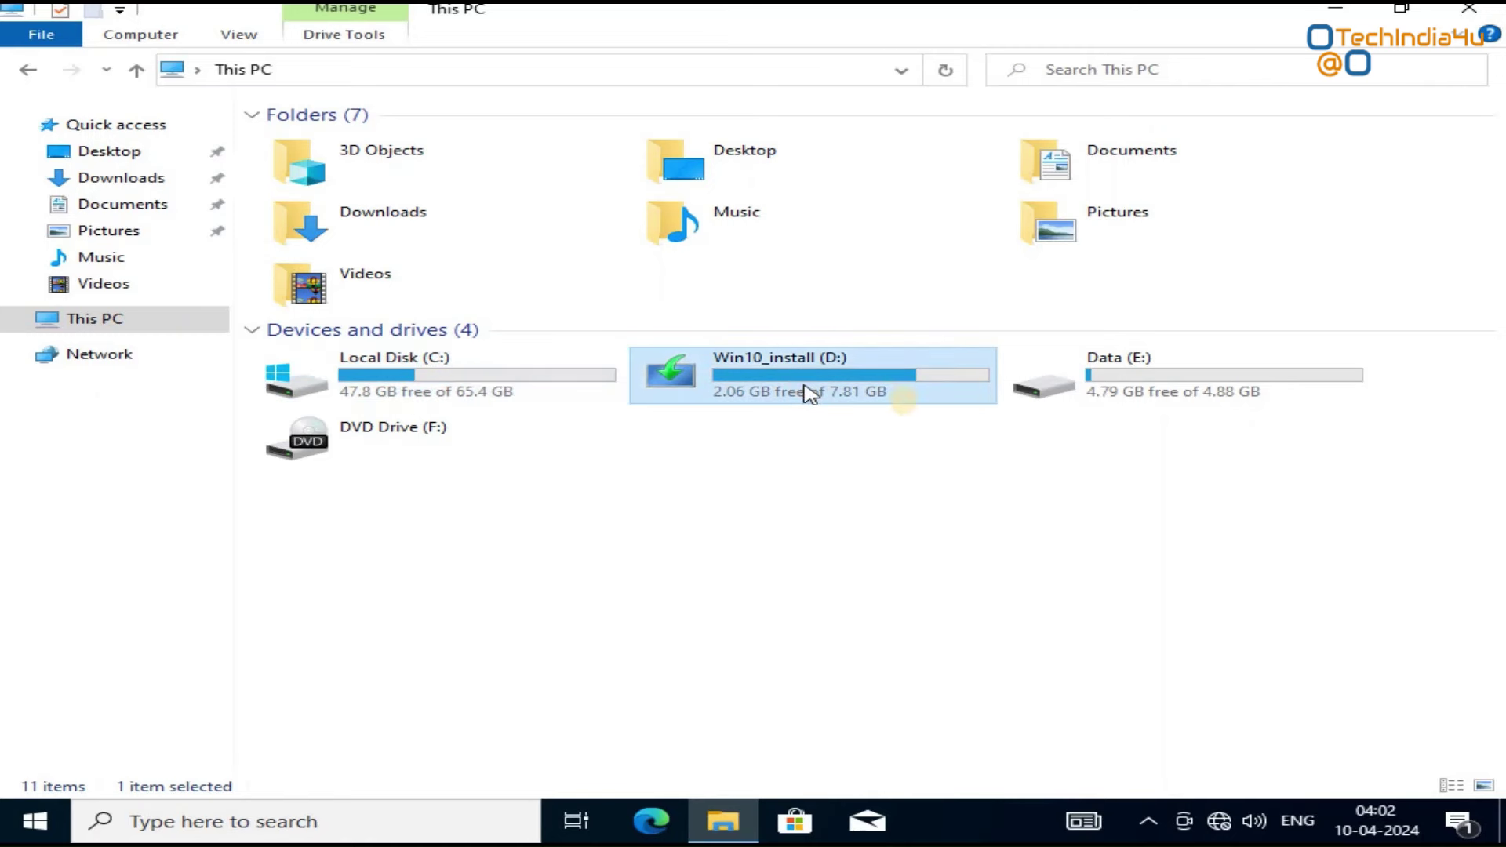
click(1150, 394)
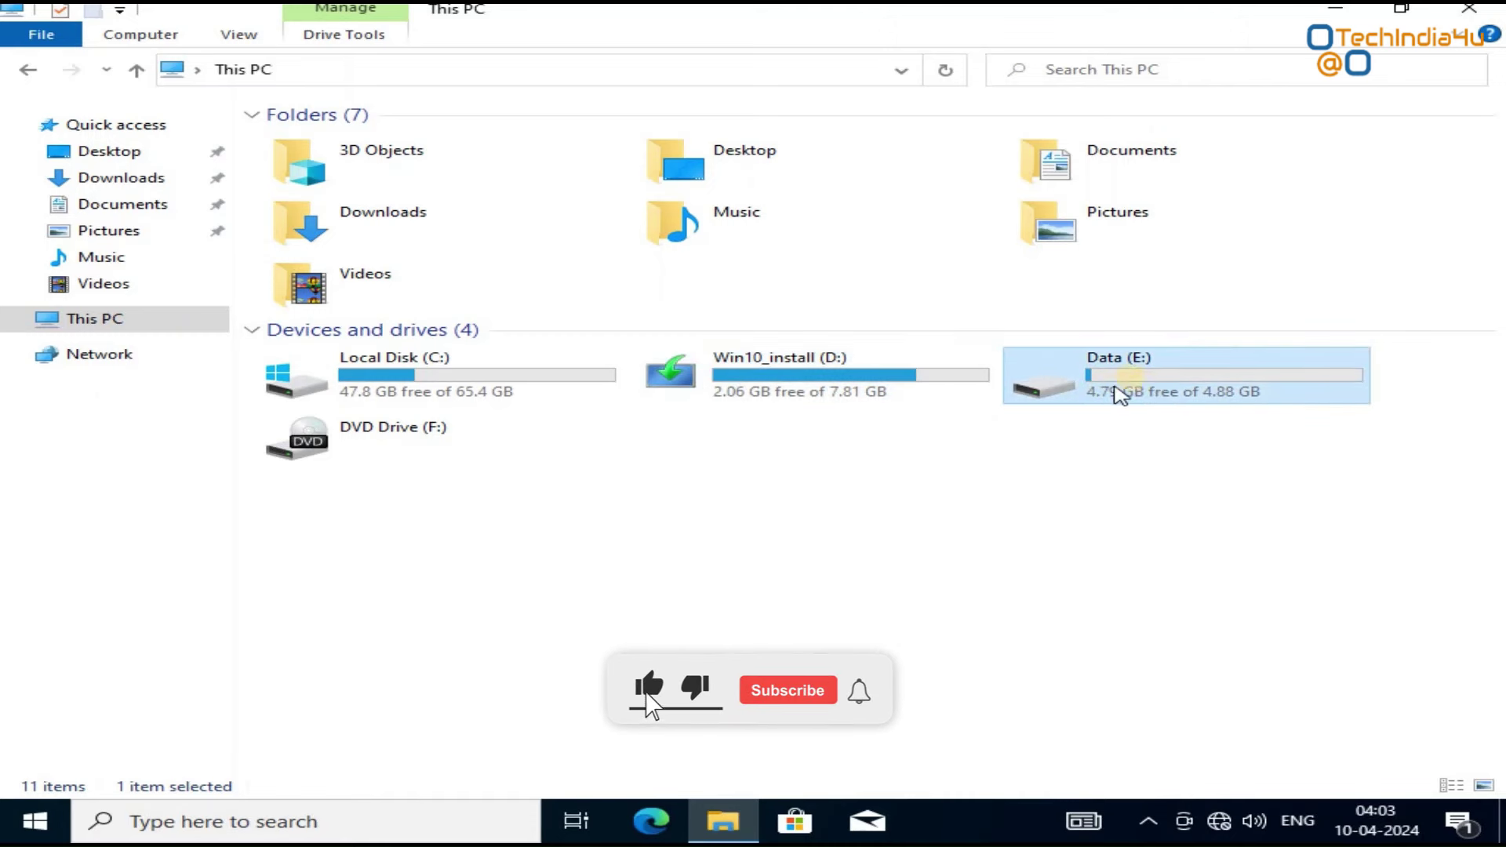
Step: Examine the contents of the Data (E:) drive and its Backup folder, and return to This PC
double_click(1163, 393)
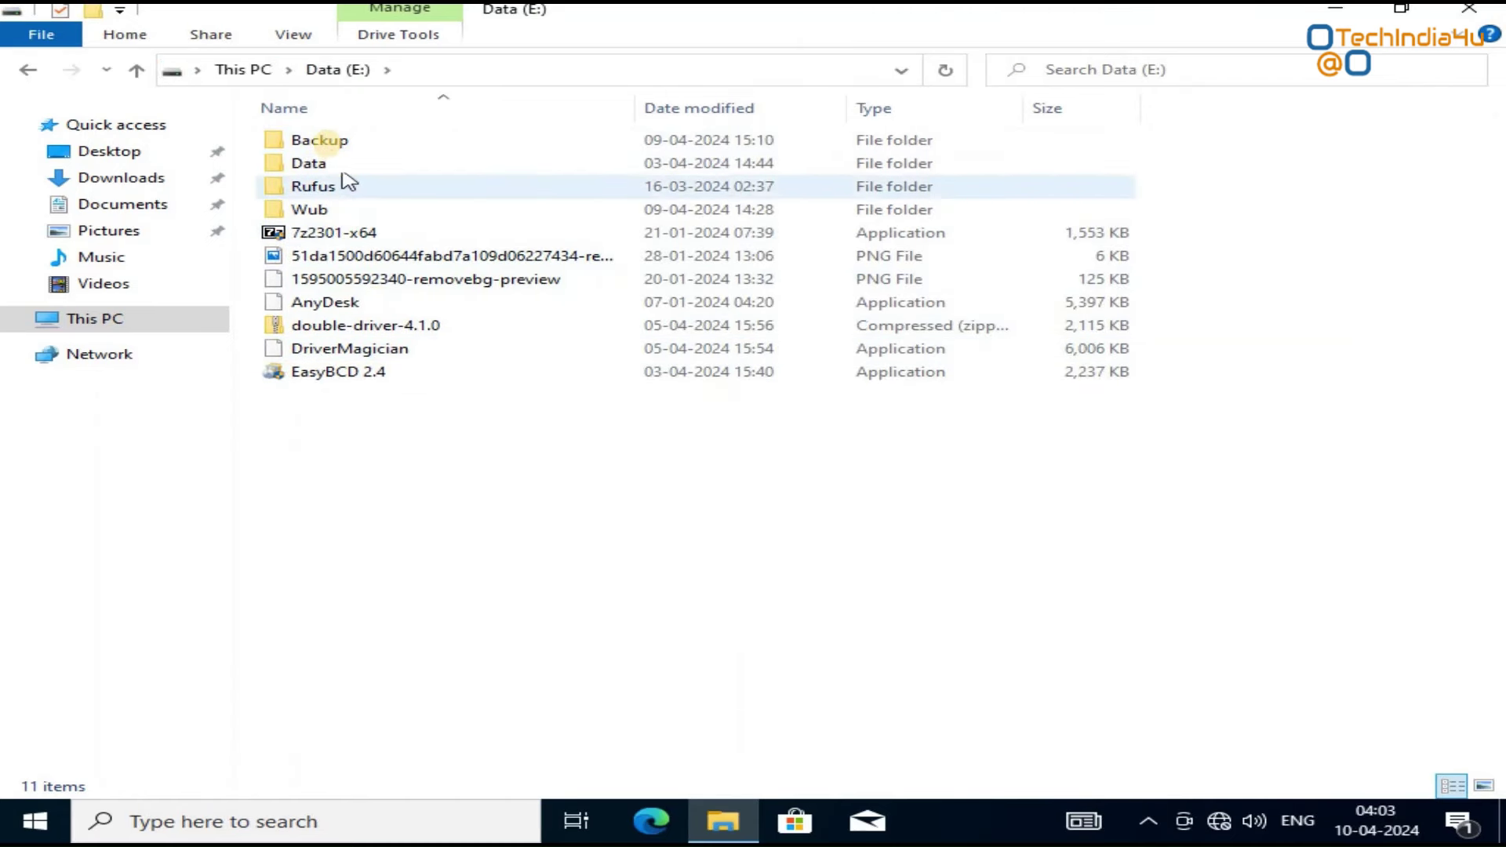
double_click(329, 143)
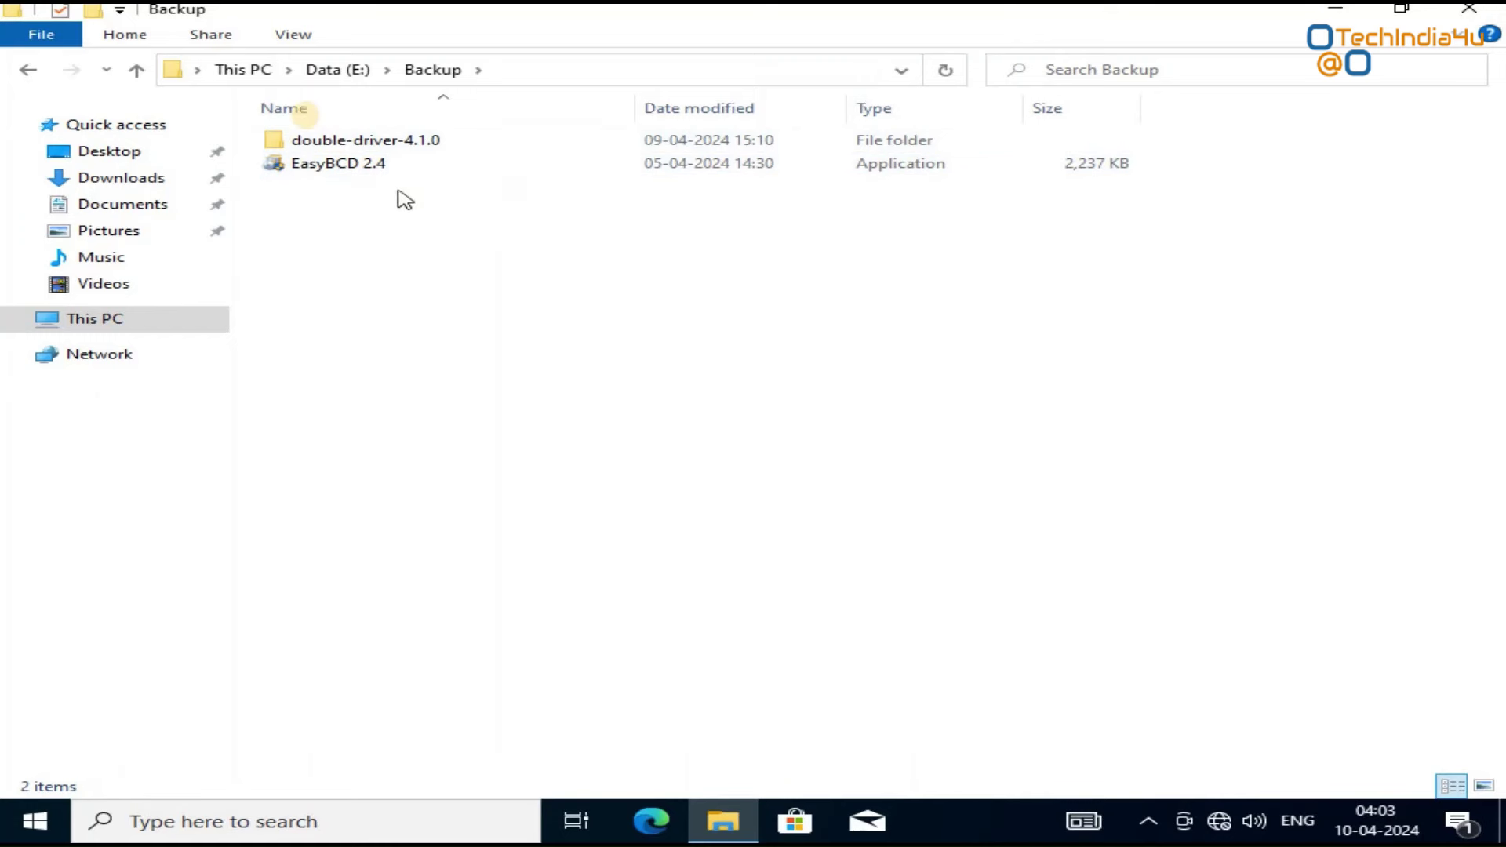
click(228, 72)
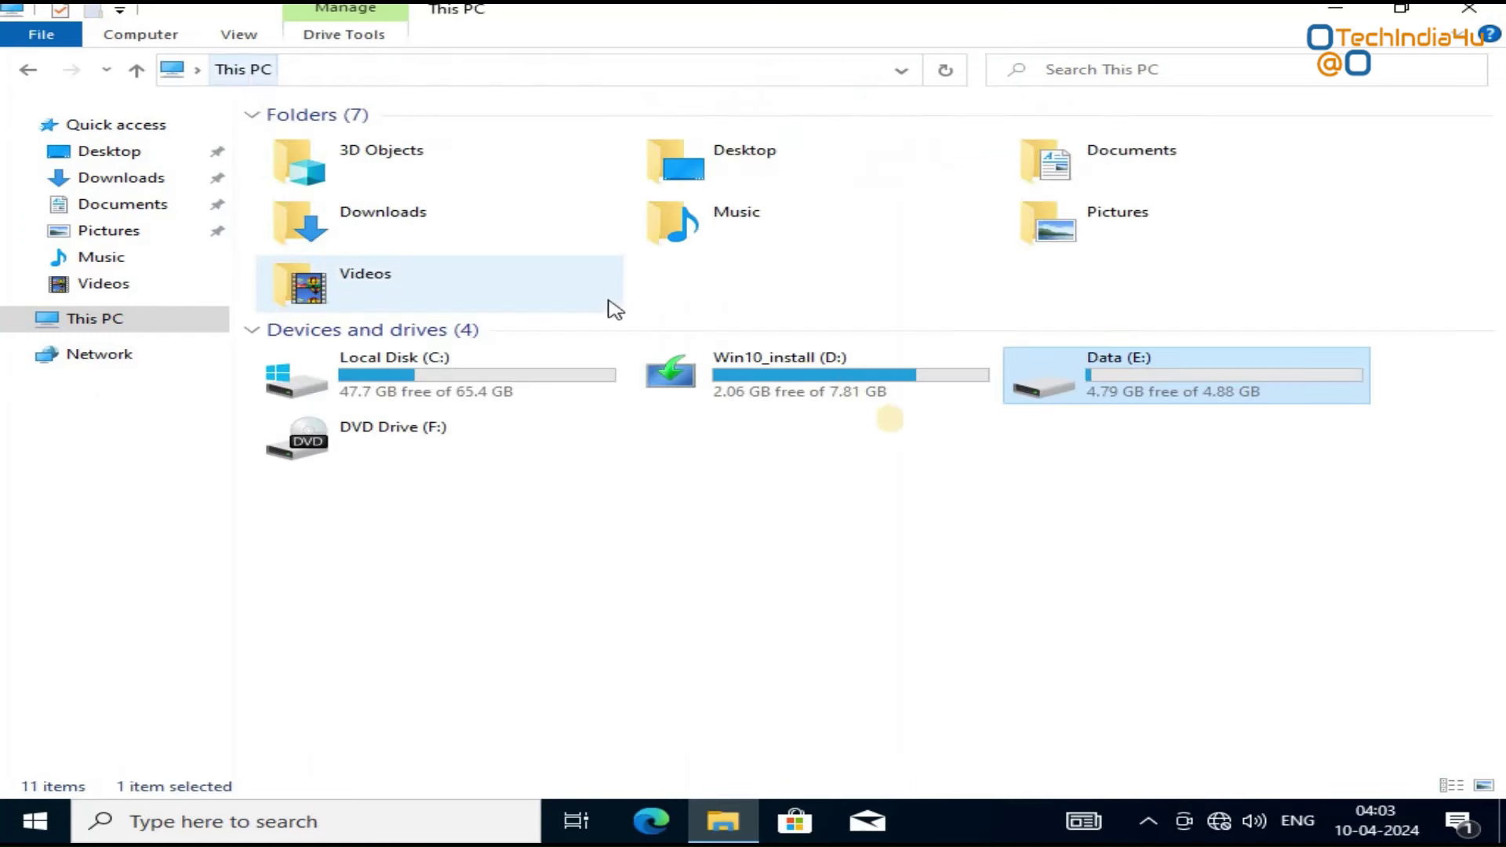
Step: Examine the setup files on the Win10_install (D:) drive, and check Local Disk (C:) back in This PC
double_click(815, 394)
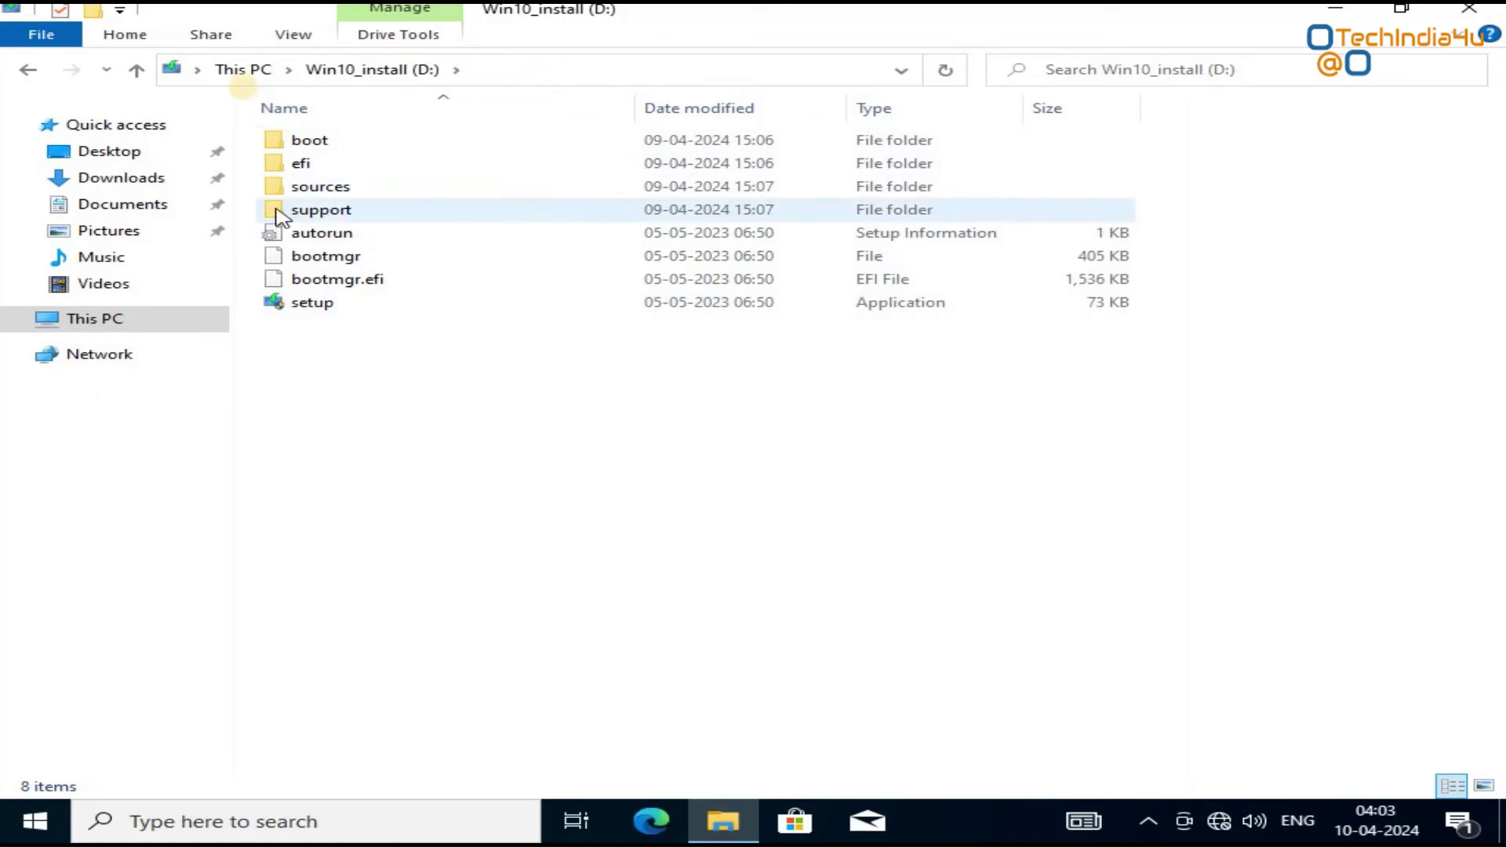
click(237, 75)
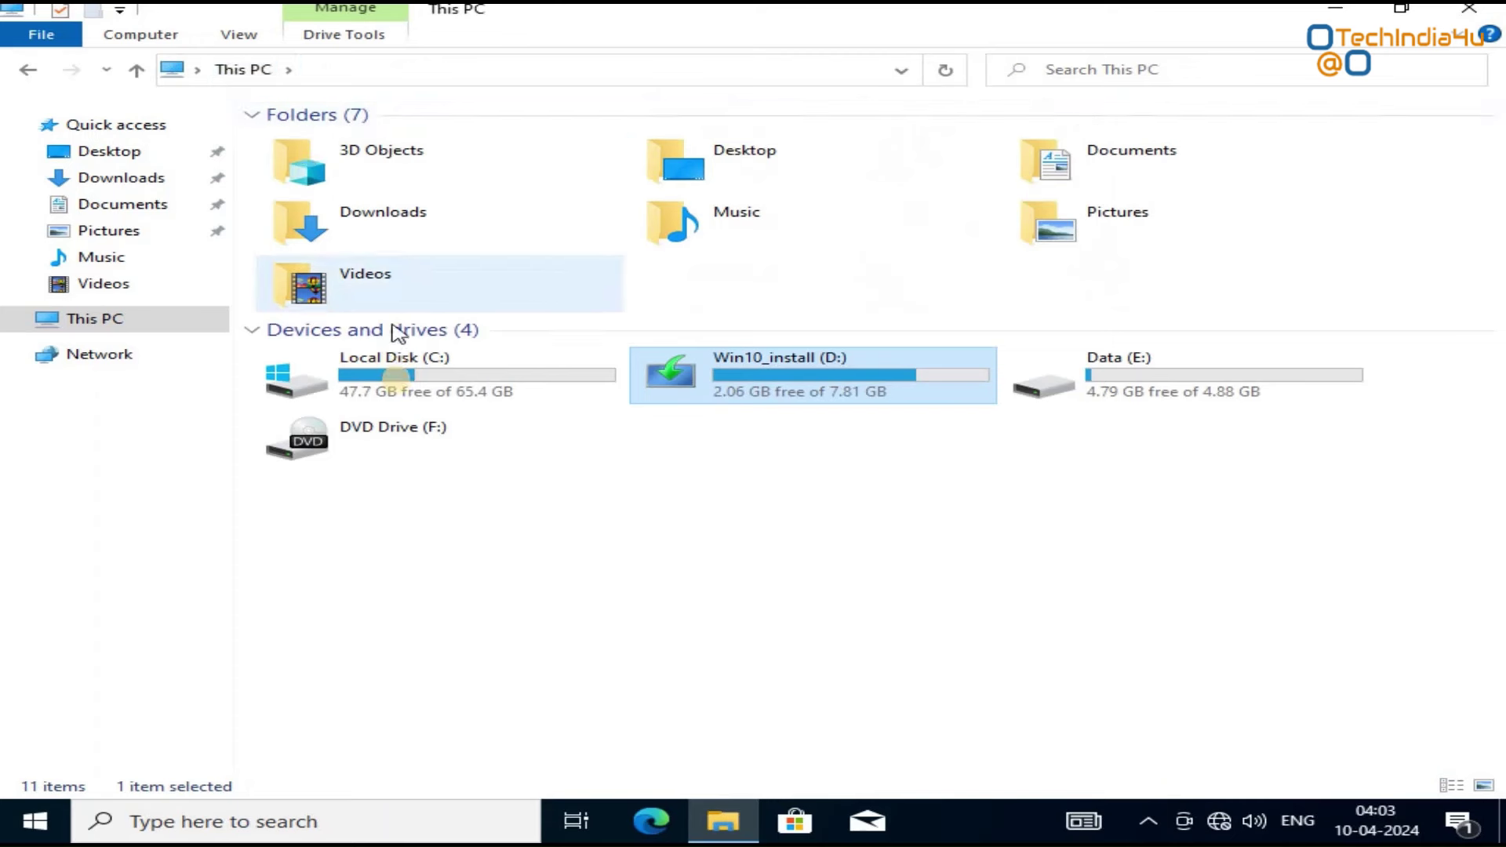
click(400, 389)
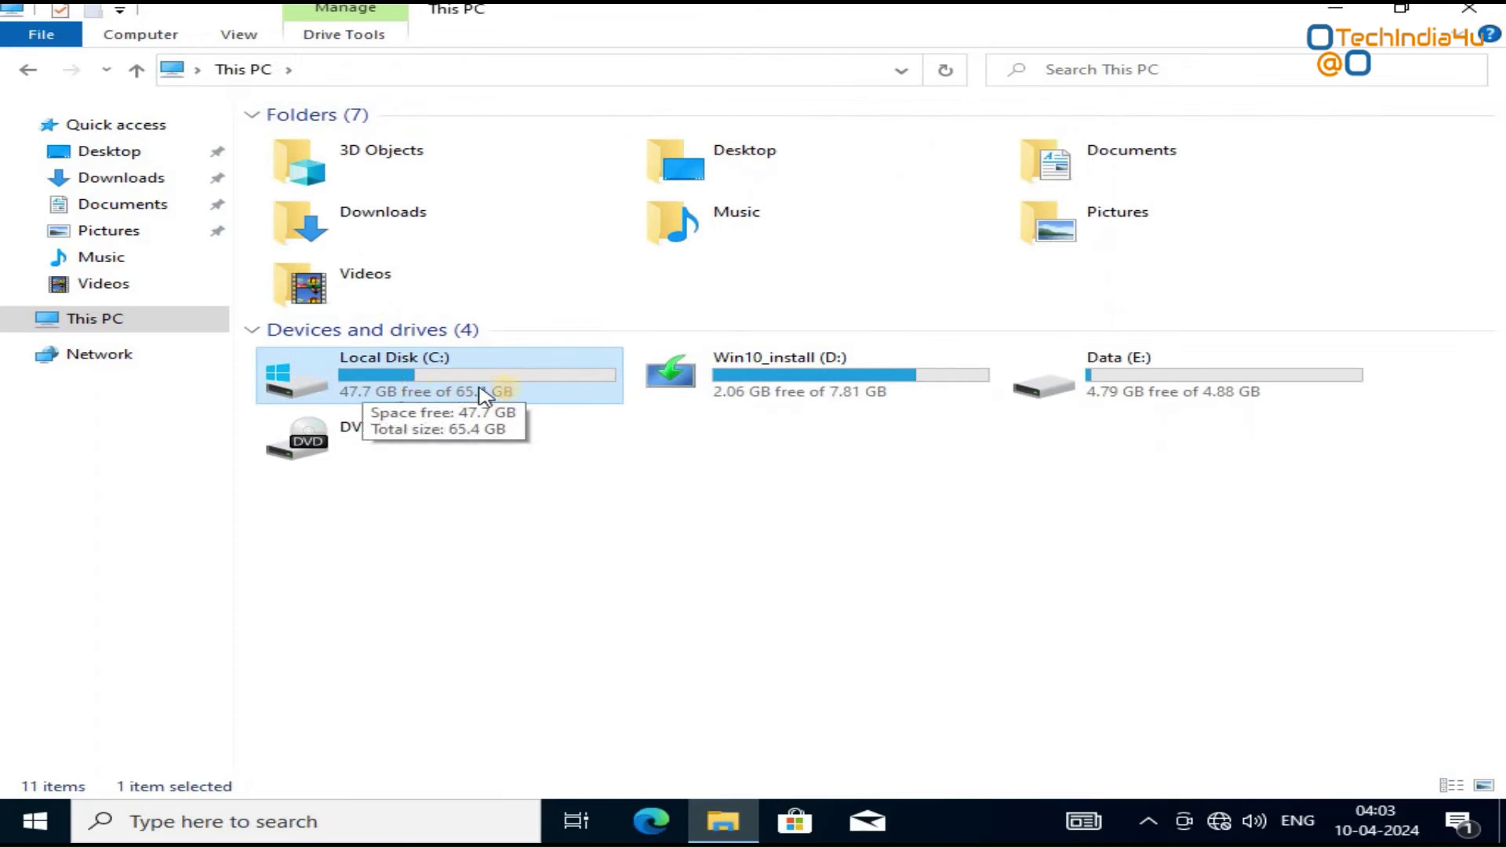
click(594, 501)
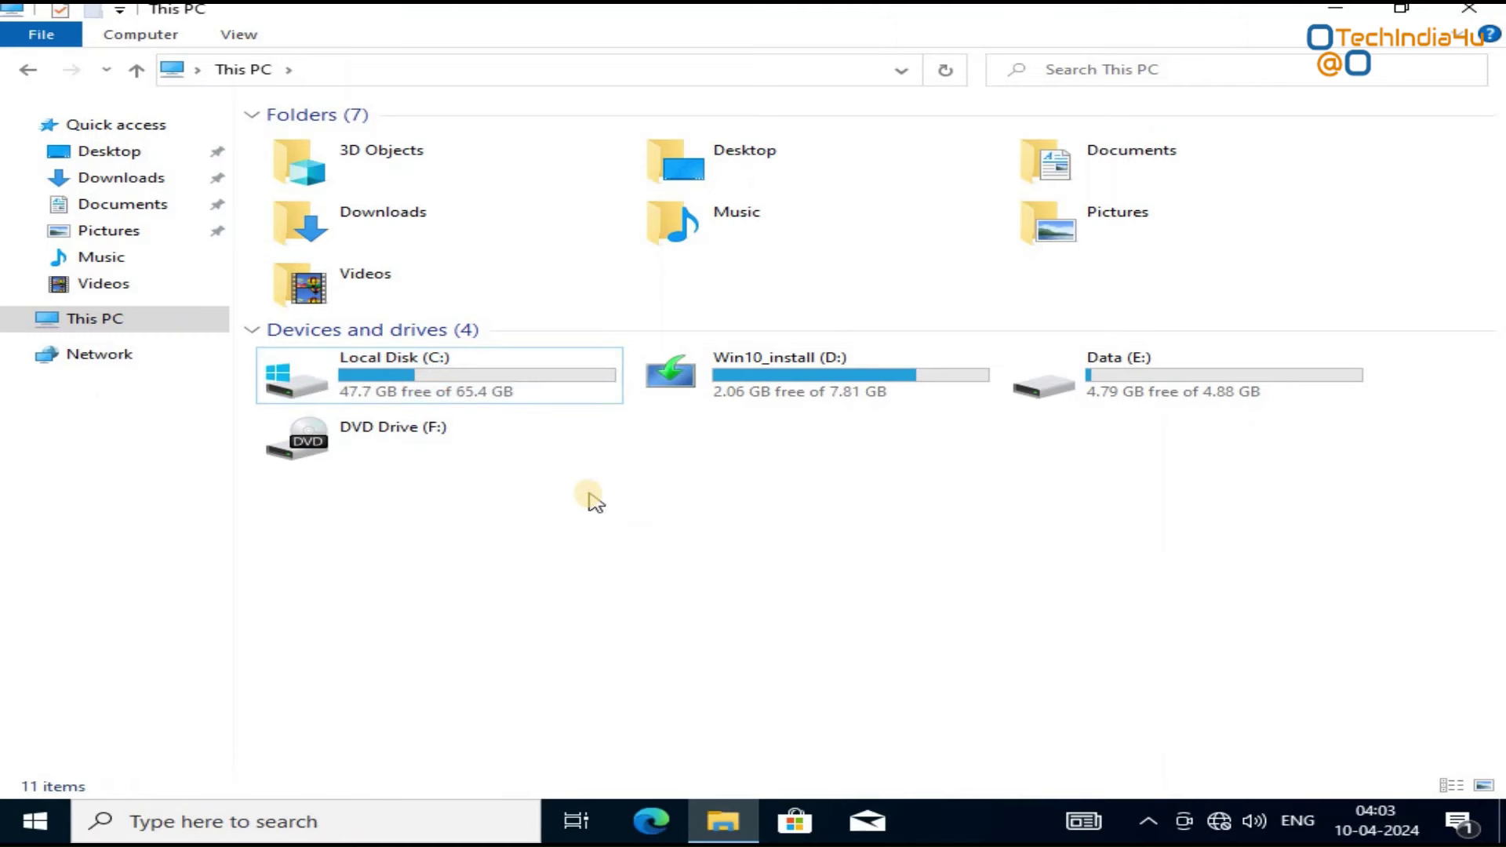